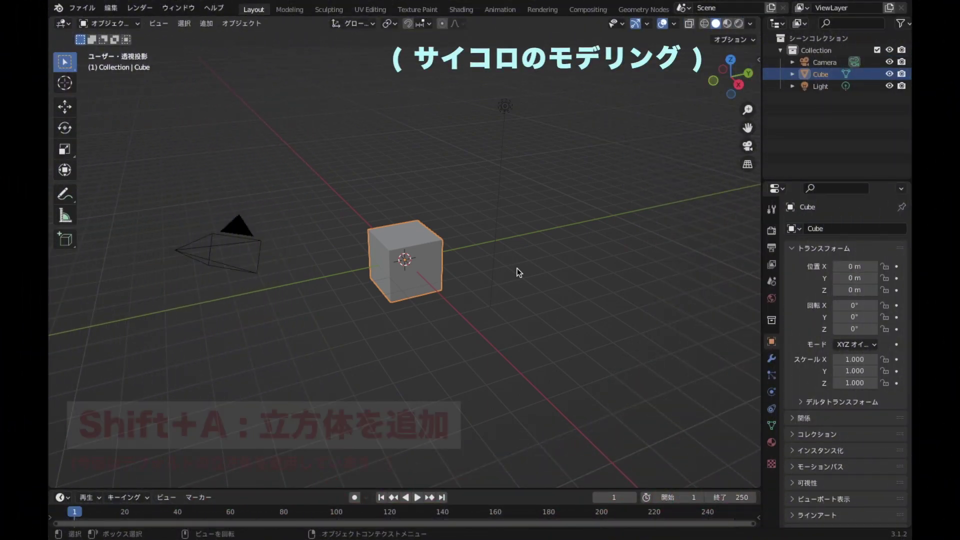
Add a Bevel modifier to the cube from the Modifier properties
mouse_move(432, 364)
middle_down()
mouse_move(416, 376)
mouse_move(452, 373)
middle_up()
scroll(454, 371, up, 3)
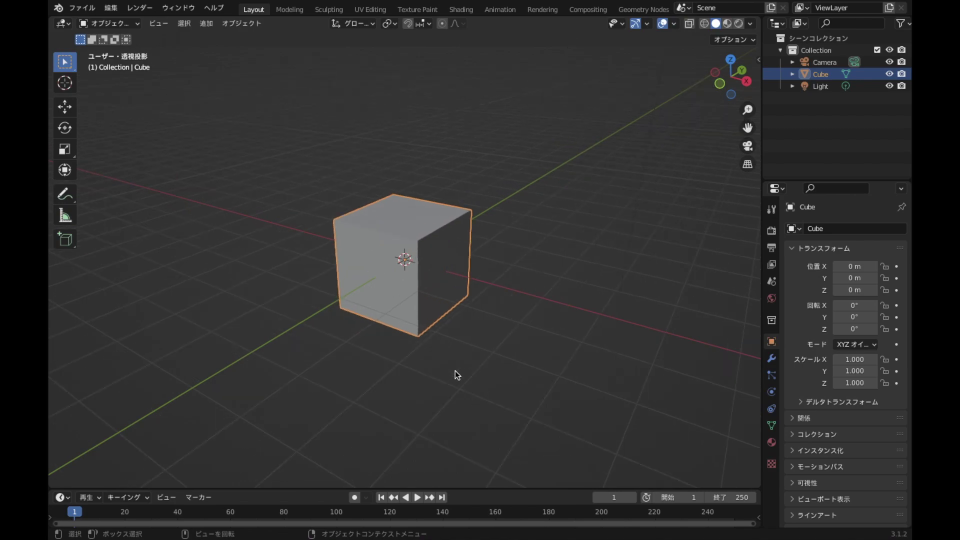
scroll(455, 371, up, 2)
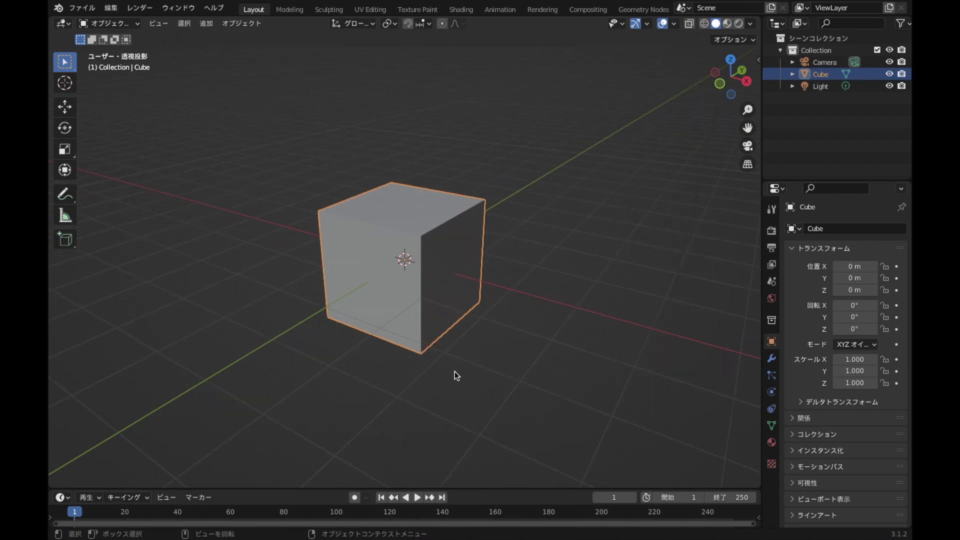
click(771, 359)
click(861, 229)
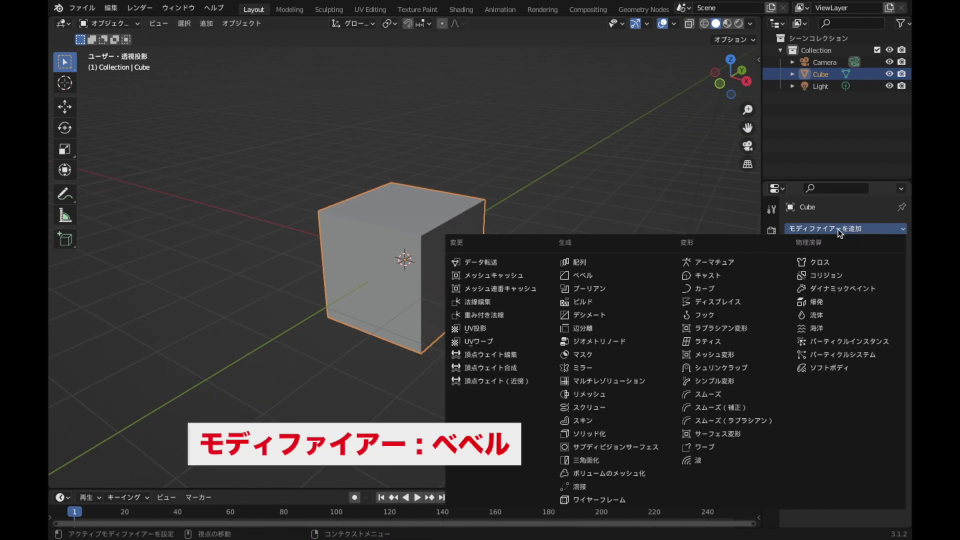
click(596, 280)
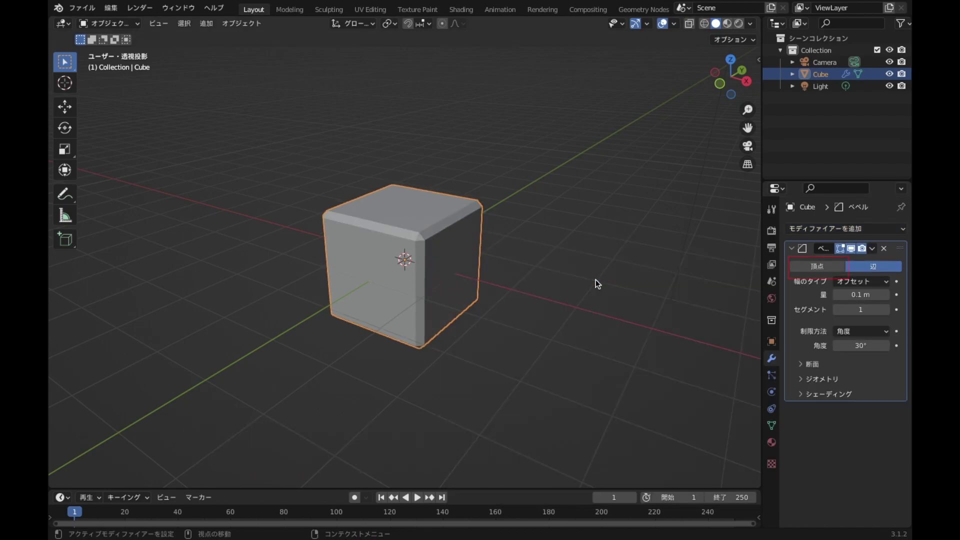
Set the bevel to Vertices with 0.5 m amount and 4 segments, then apply it
click(832, 267)
click(874, 295)
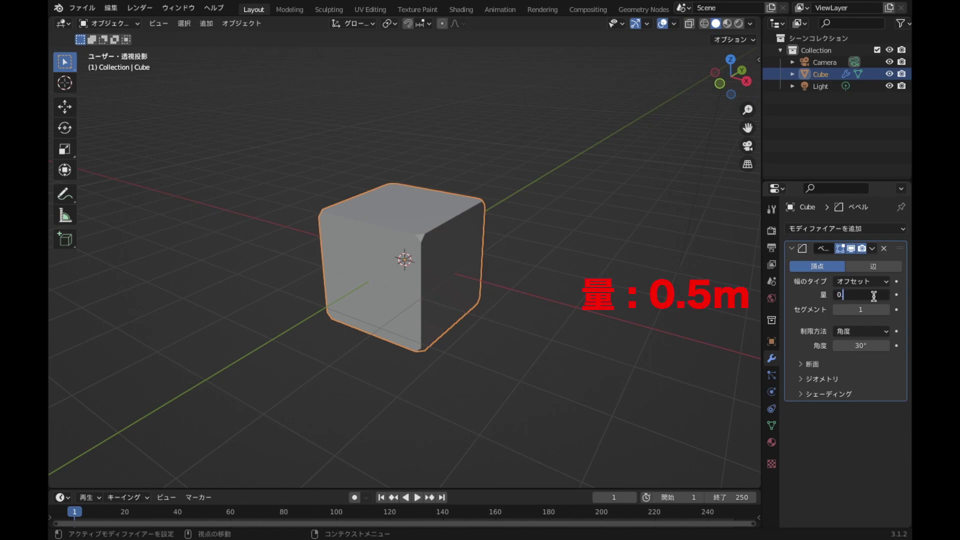
text(.5)
key(Return)
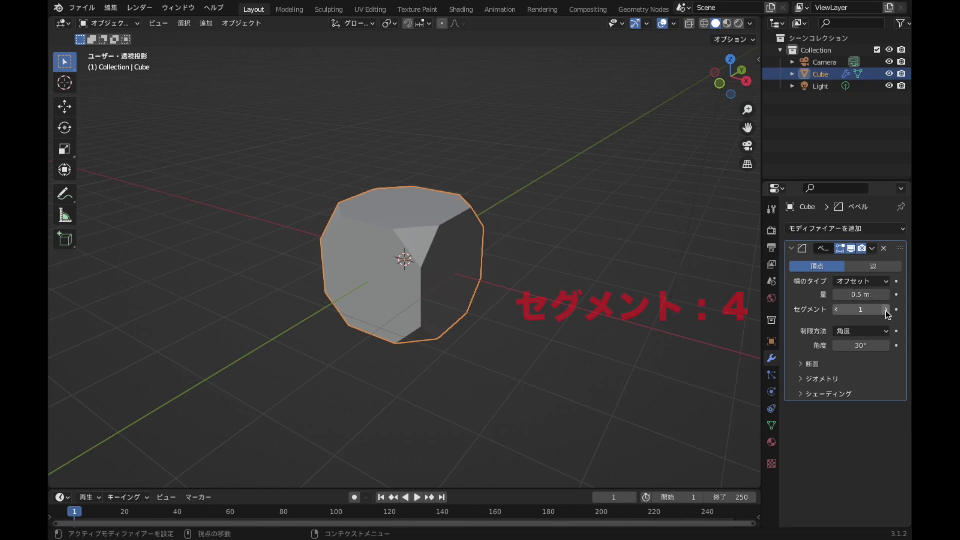
click(886, 311)
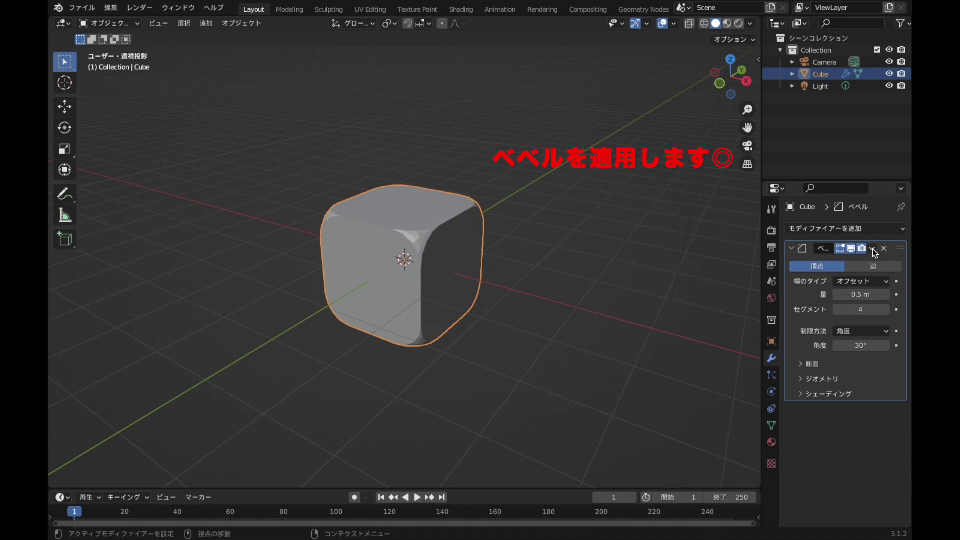
click(873, 249)
click(831, 258)
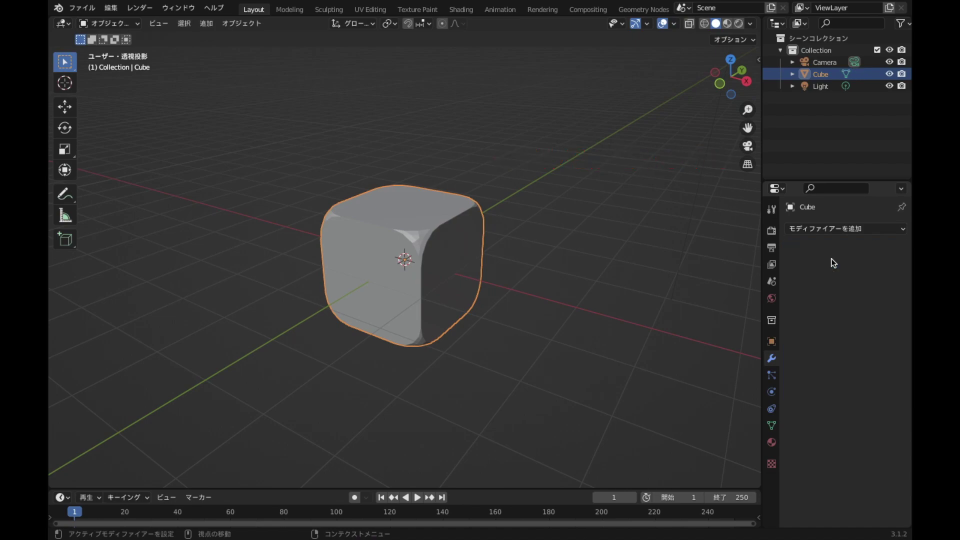
click(866, 230)
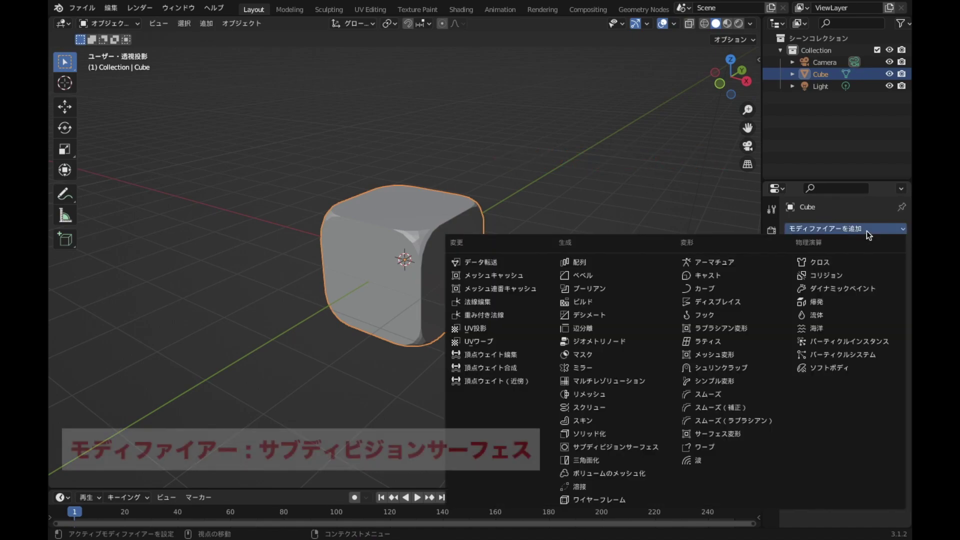
Add Subdivision Surface with viewport and render levels 3, then enter Edit Mode
click(629, 450)
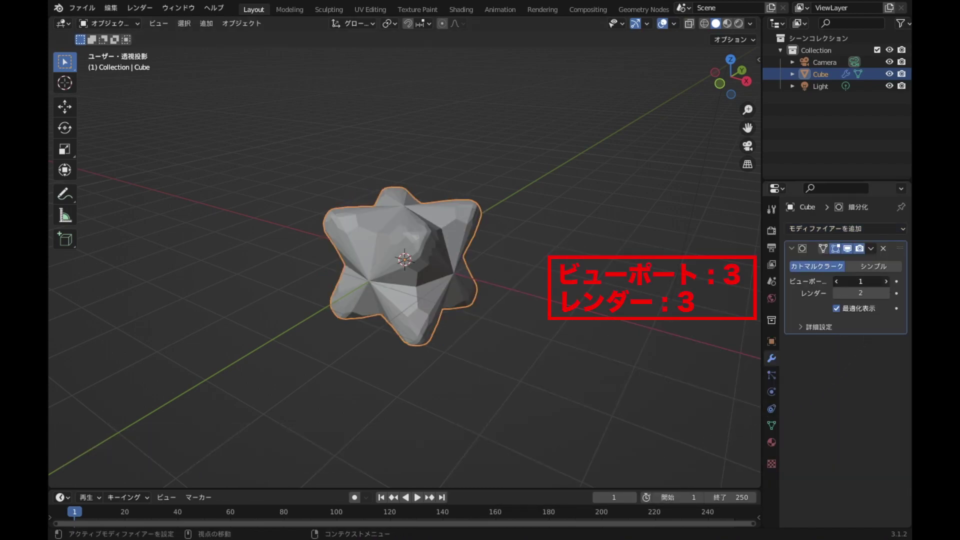
click(886, 281)
click(886, 281)
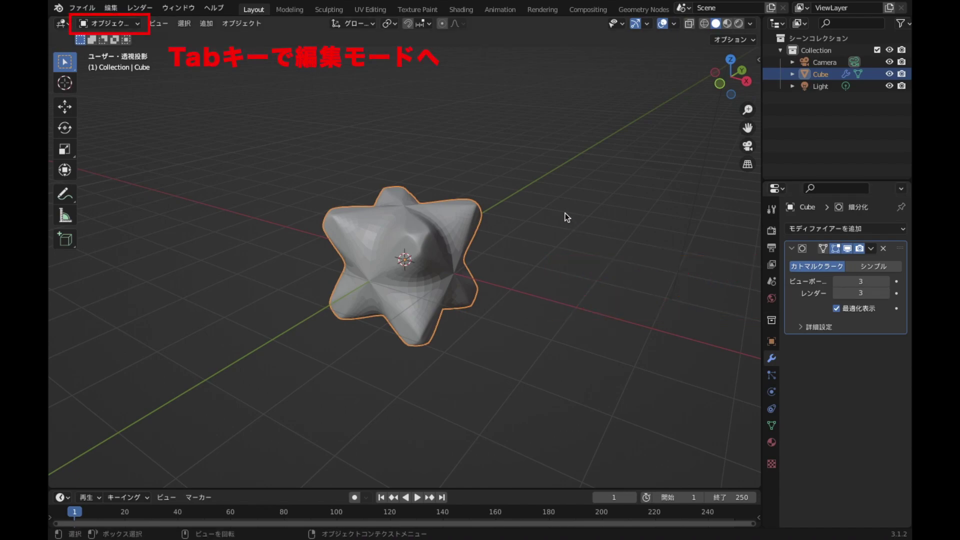
key(Tab)
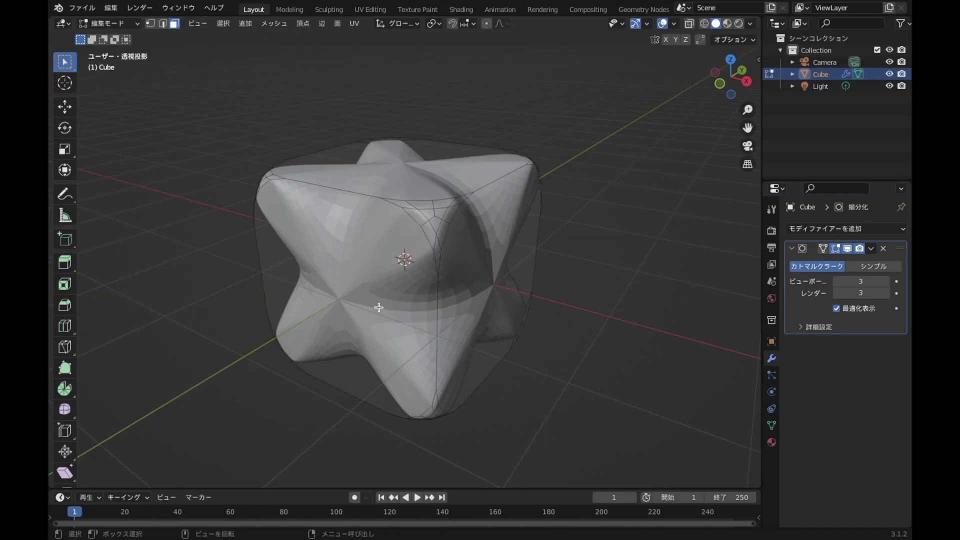
Inset the cube's front face twice
click(378, 307)
mouse_move(379, 307)
middle_down()
mouse_move(472, 326)
mouse_move(493, 307)
middle_up()
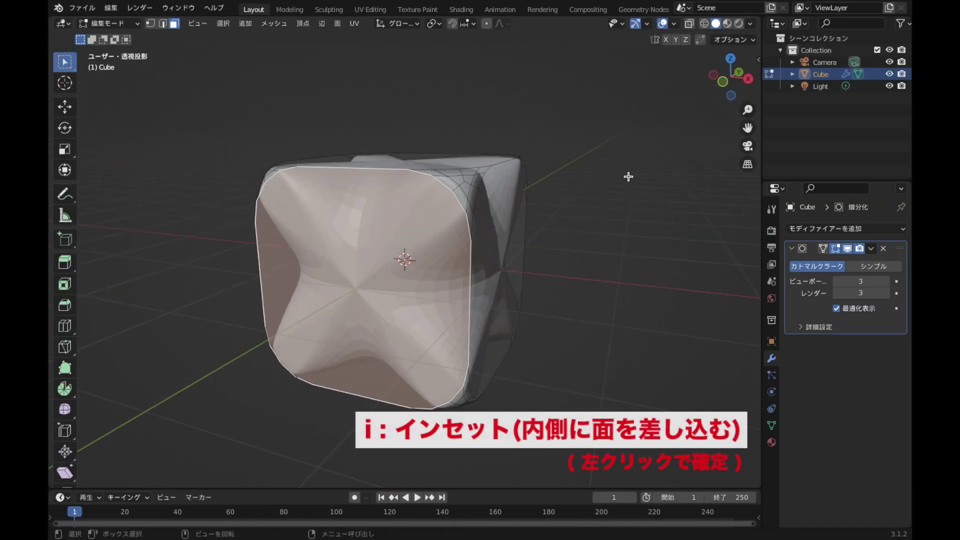
key(i)
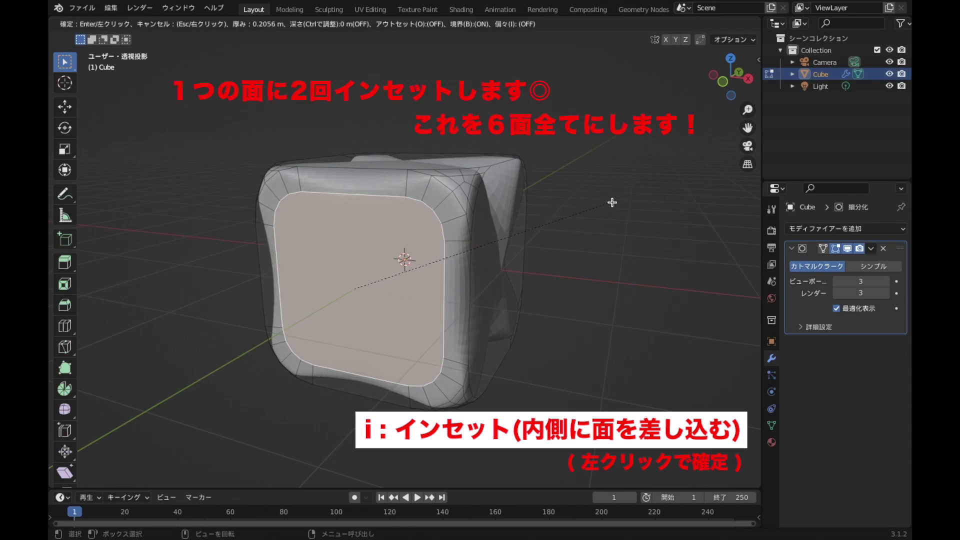
click(612, 202)
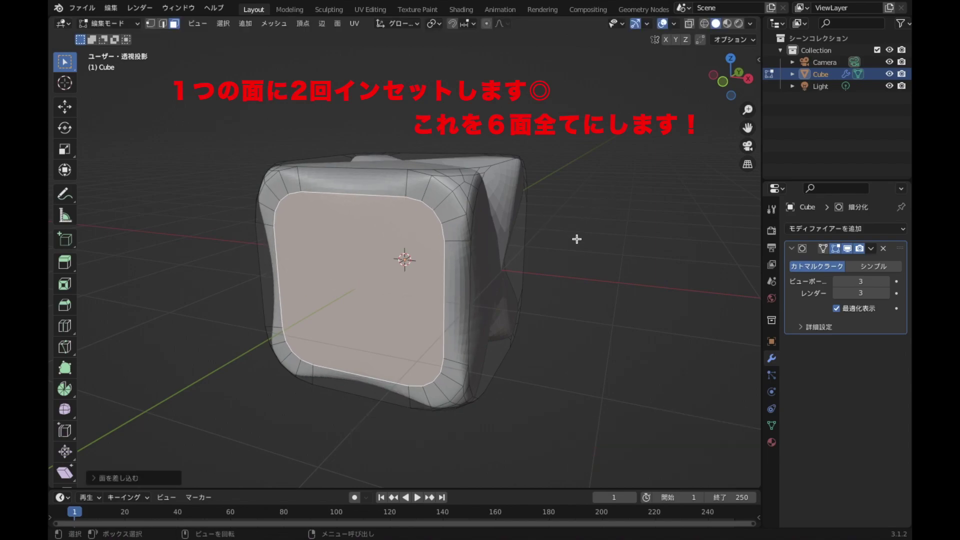
key(i)
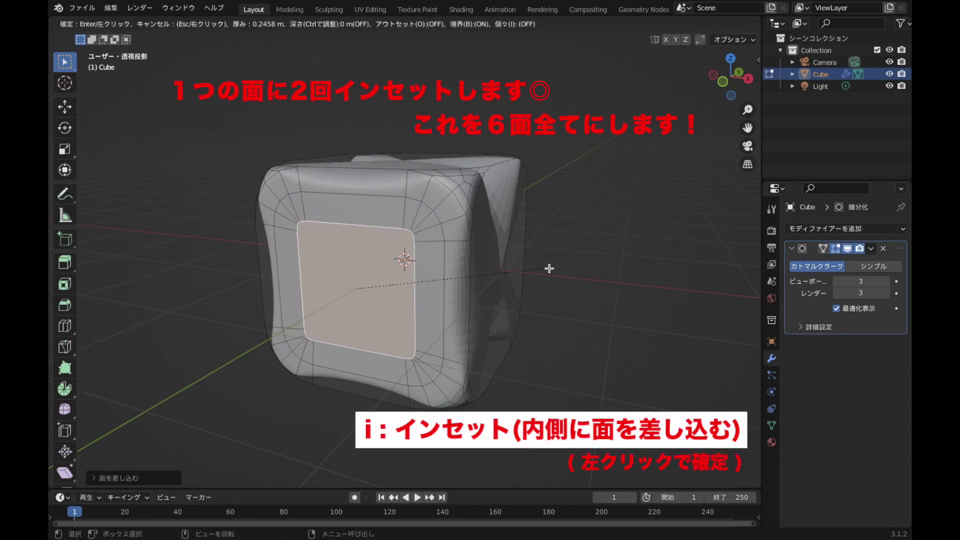
click(551, 267)
Select the adjacent side face and inset it twice
middle_drag(648, 225, 525, 222)
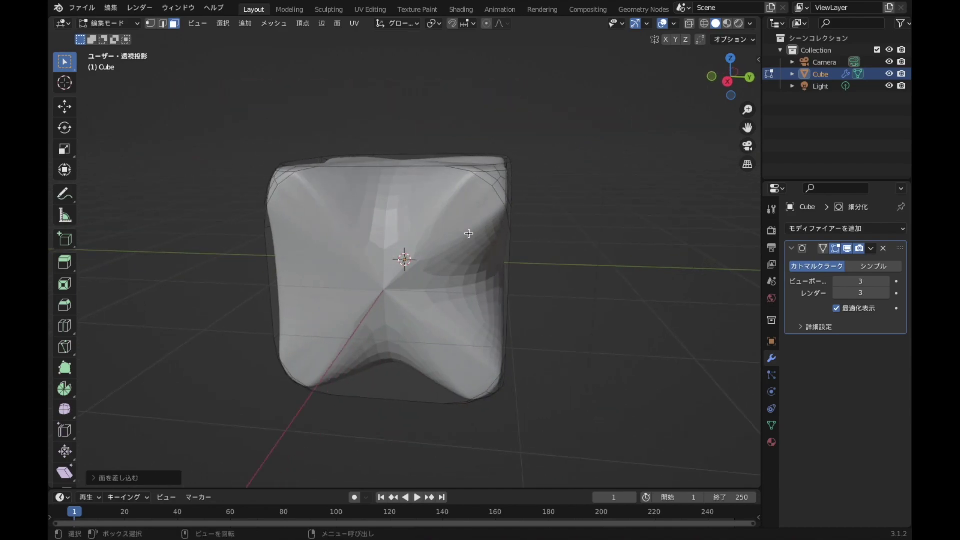
click(469, 234)
middle_drag(525, 235, 572, 230)
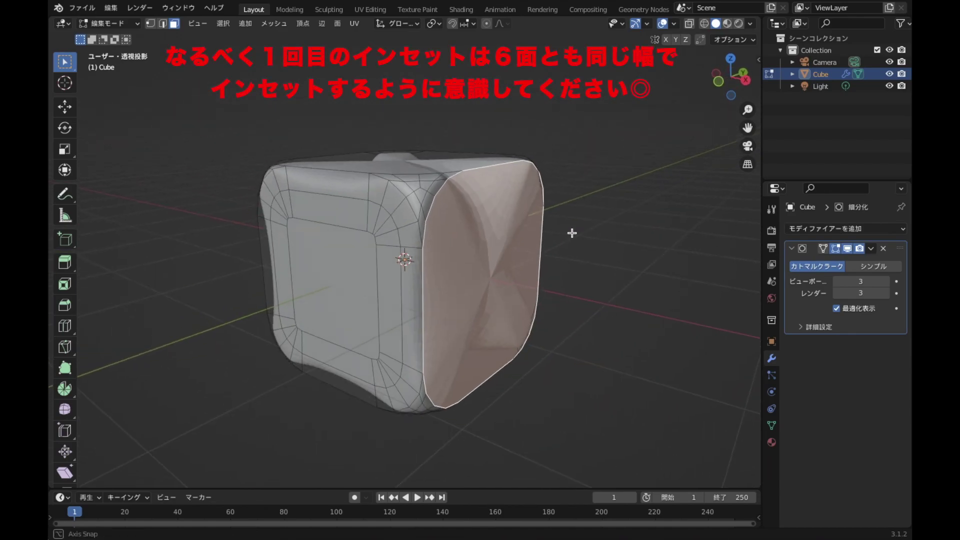
key(i)
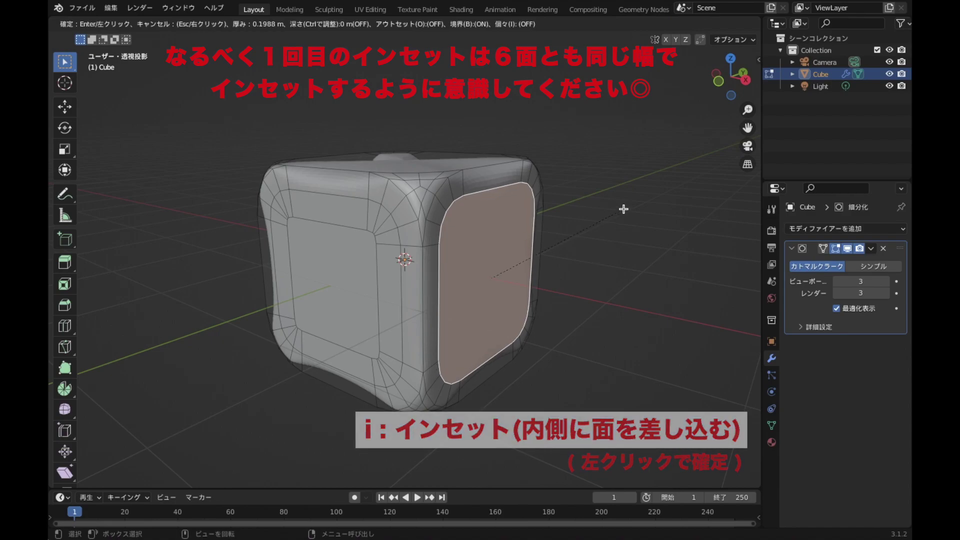
click(624, 208)
key(i)
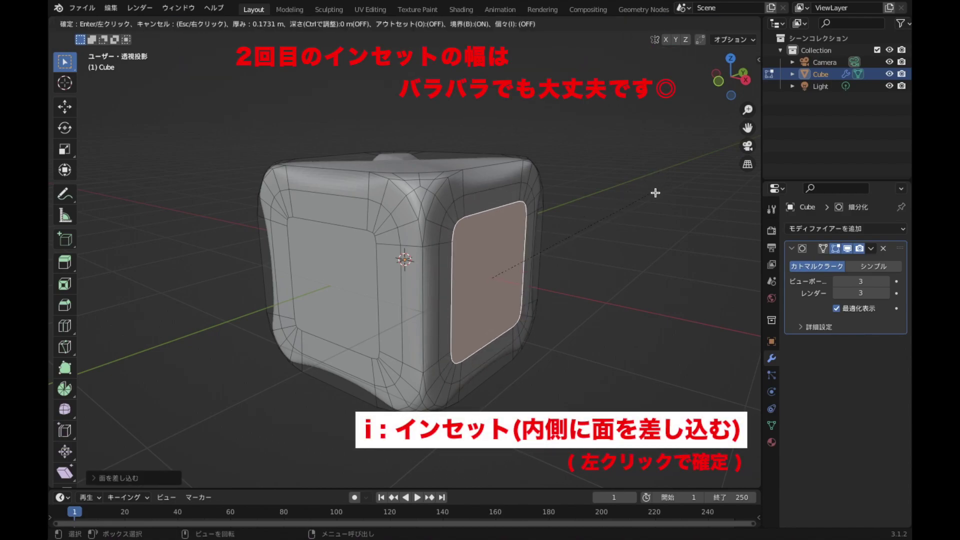
click(649, 196)
Inset the next side faces, cancelling one stray inset attempt
middle_drag(615, 195, 499, 193)
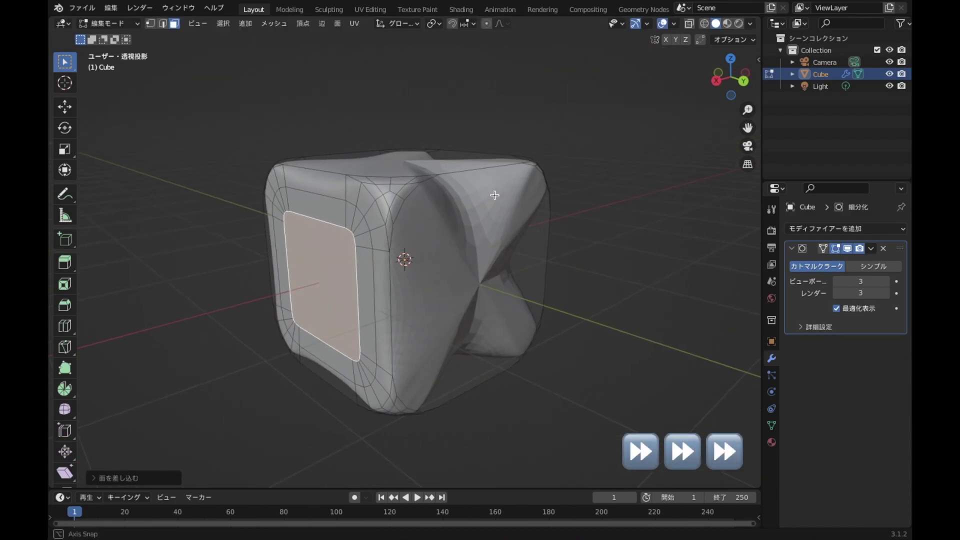
key(i)
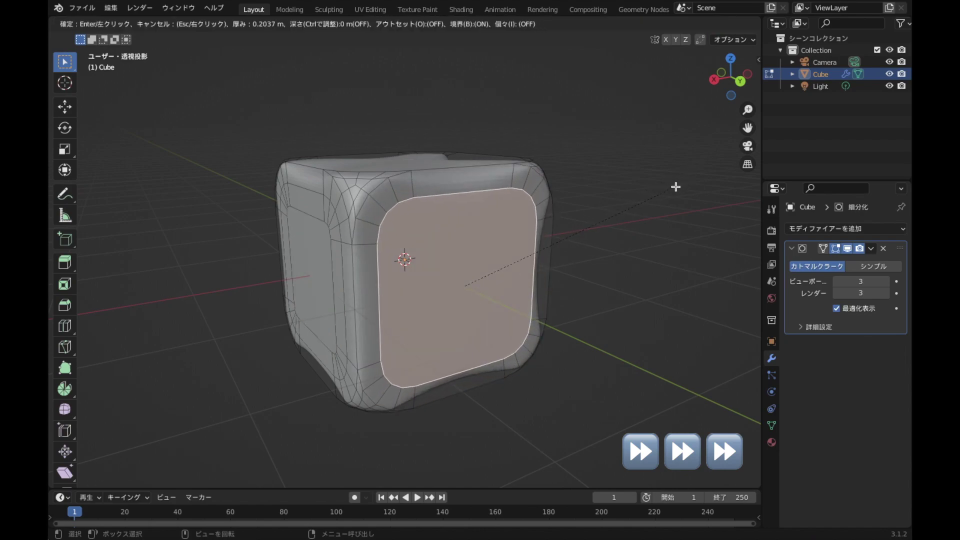
click(677, 186)
key(i)
key(Escape)
mouse_move(688, 200)
middle_down()
mouse_move(553, 208)
mouse_move(508, 225)
mouse_move(635, 143)
middle_up()
key(i)
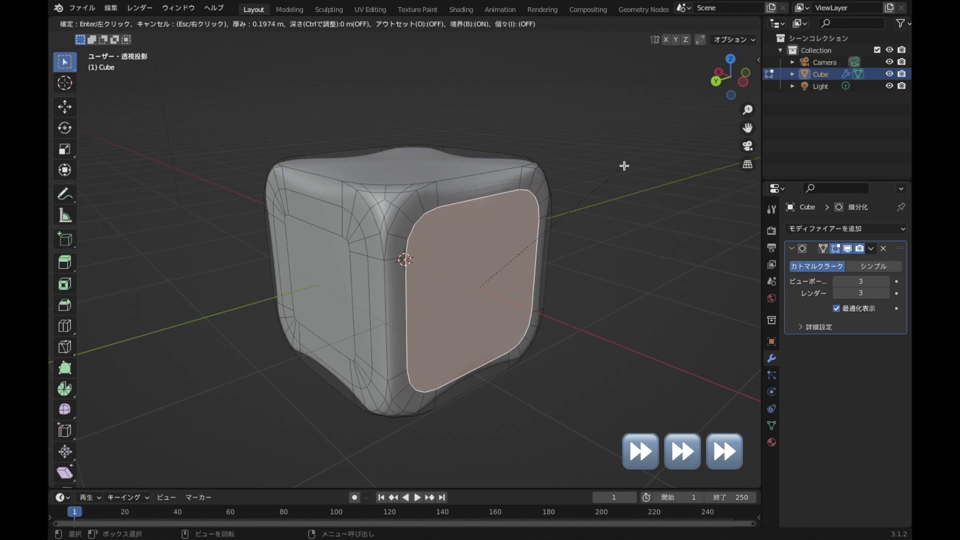
click(638, 160)
key(i)
click(650, 176)
Select the top face and inset it twice
mouse_move(680, 165)
middle_down()
mouse_move(571, 208)
mouse_move(522, 174)
middle_up()
click(522, 174)
key(i)
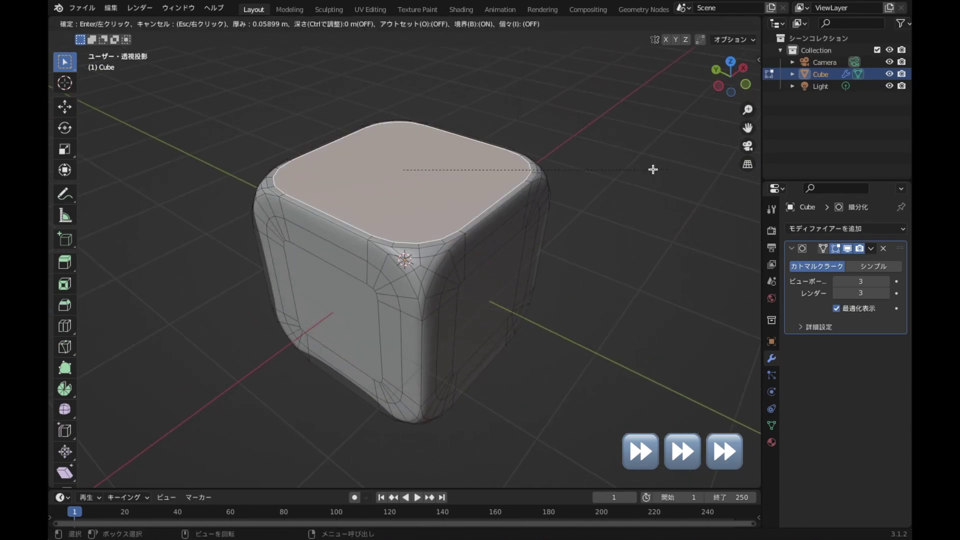
click(650, 175)
key(i)
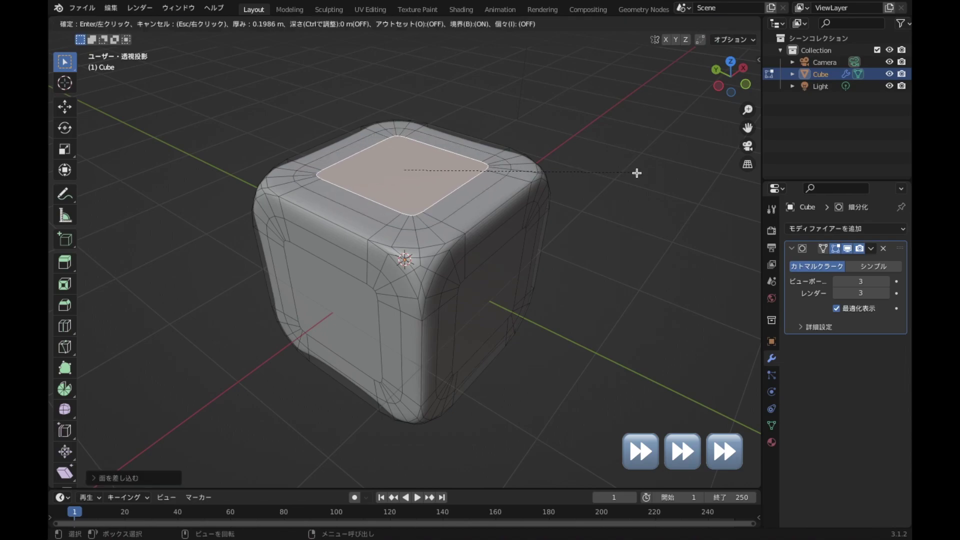
click(637, 172)
Select the bottom face and inset it twice
mouse_move(638, 171)
middle_down()
mouse_move(540, 204)
mouse_move(462, 313)
middle_up()
click(462, 313)
key(i)
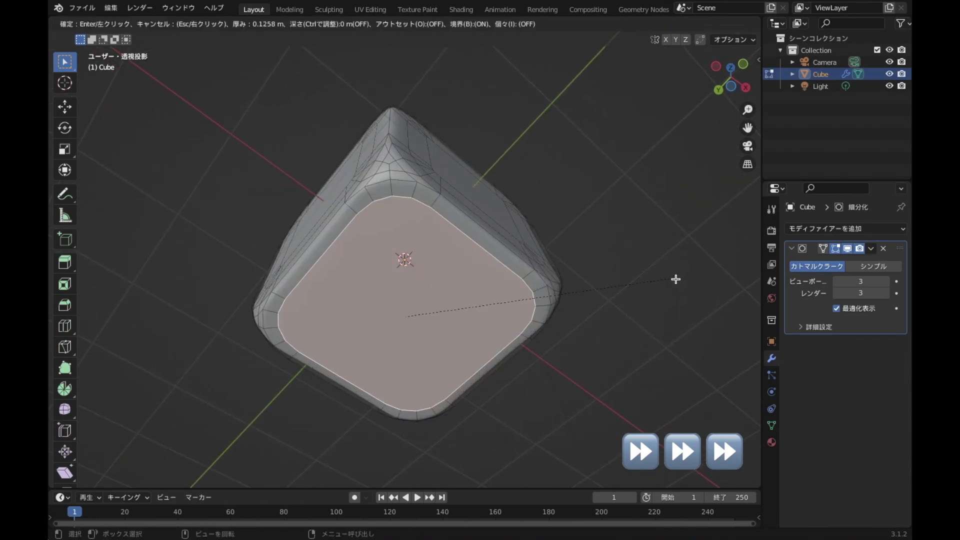
click(700, 258)
key(i)
click(678, 273)
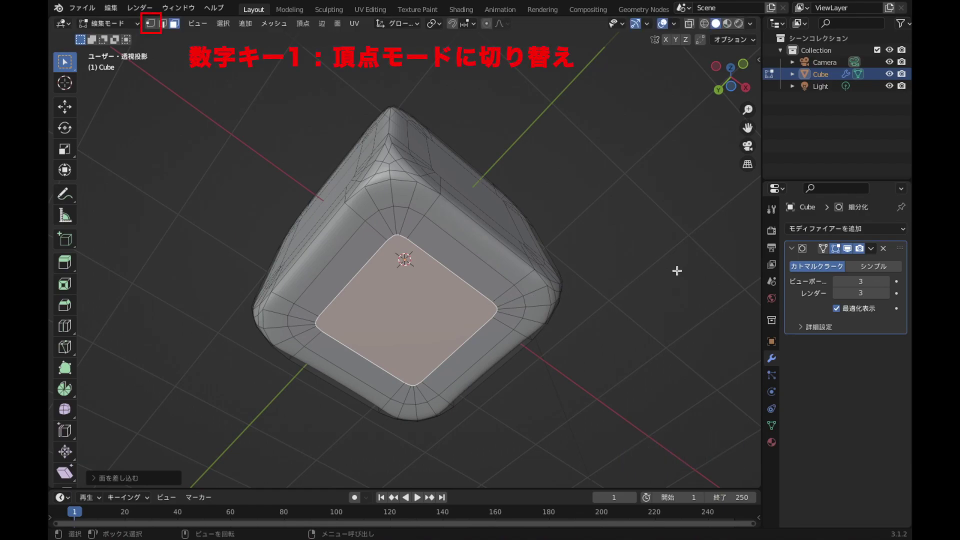
Switch to vertex select mode and orbit around the cube
key(1)
mouse_move(673, 268)
middle_down()
mouse_move(657, 249)
mouse_move(616, 264)
mouse_move(614, 335)
middle_up()
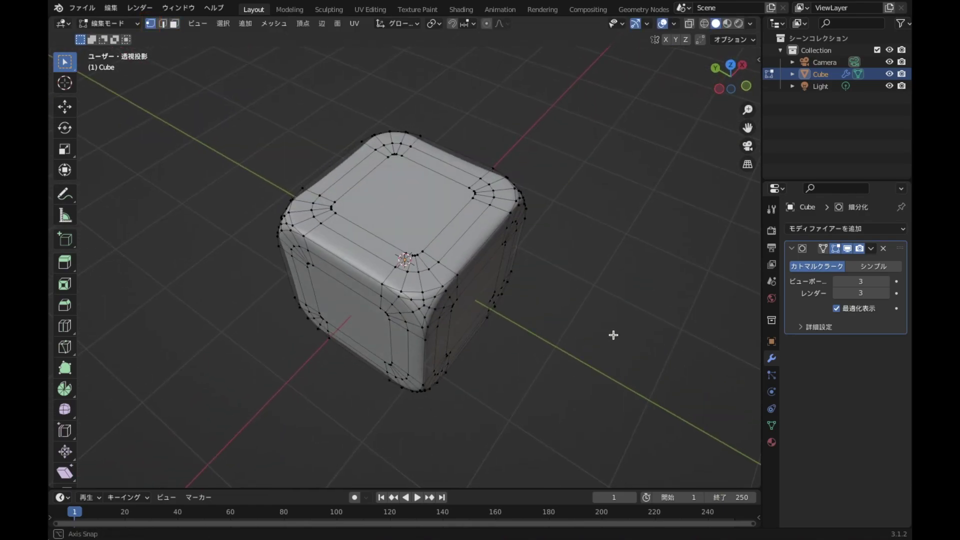
scroll(614, 335, up, 1)
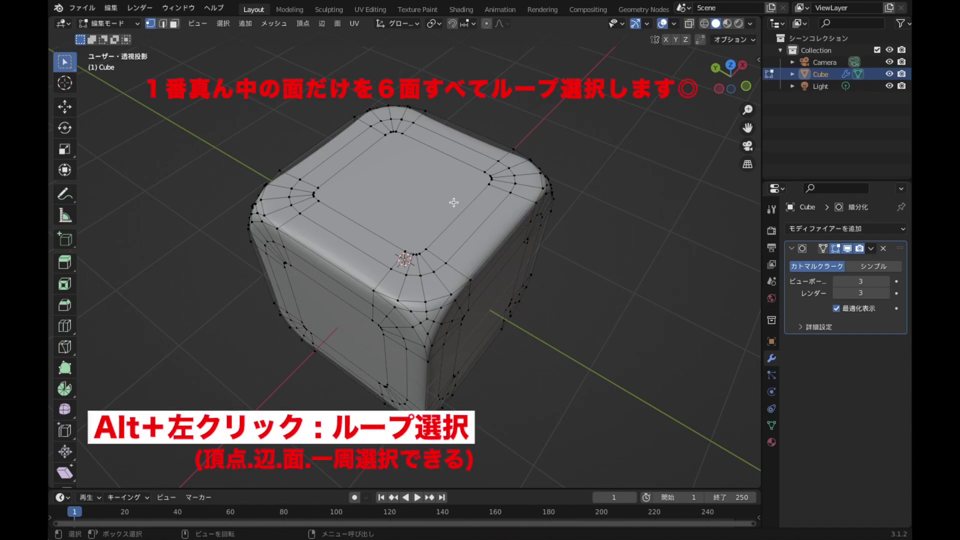
middle_drag(482, 285, 490, 246)
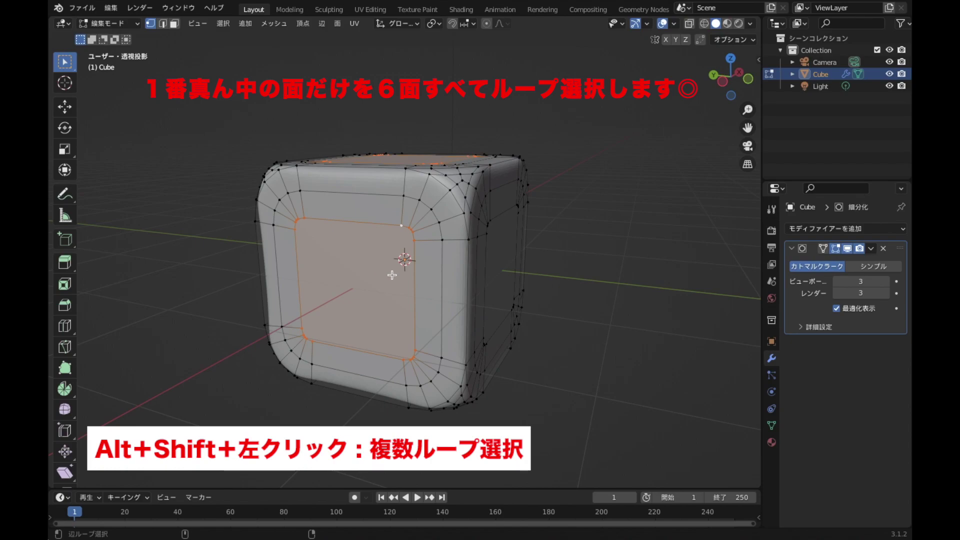
middle_drag(615, 300, 553, 304)
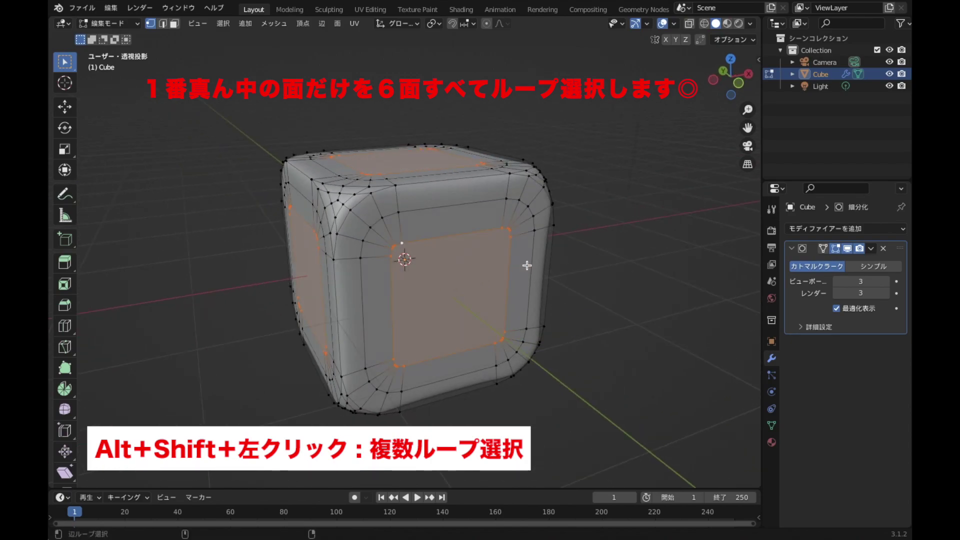
middle_drag(671, 270, 624, 306)
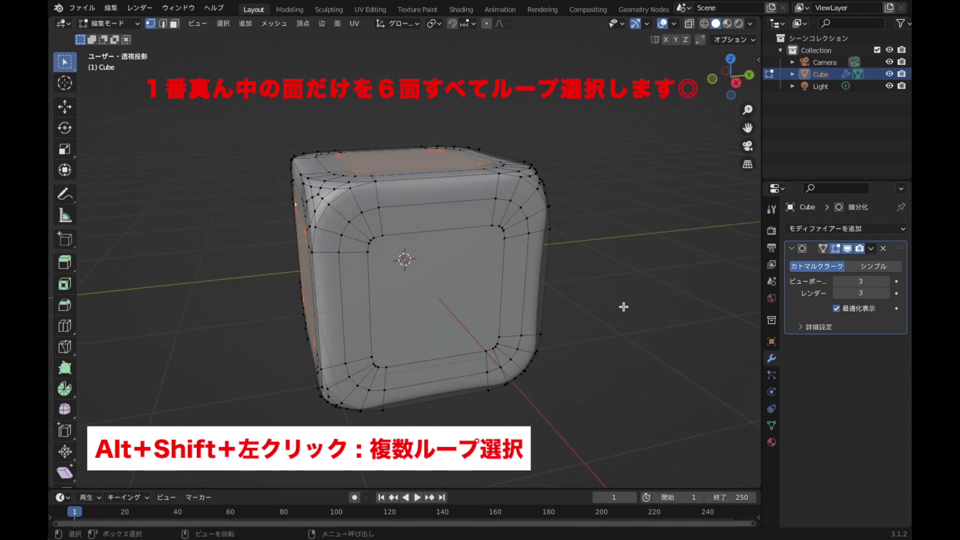
Select the middle face loops on the sides and delete their vertices
alt+shift+click(418, 291)
middle_drag(645, 302, 516, 311)
alt+shift+click(445, 300)
mouse_move(643, 334)
middle_down()
mouse_move(543, 315)
mouse_move(553, 229)
middle_up()
alt+shift+click(418, 317)
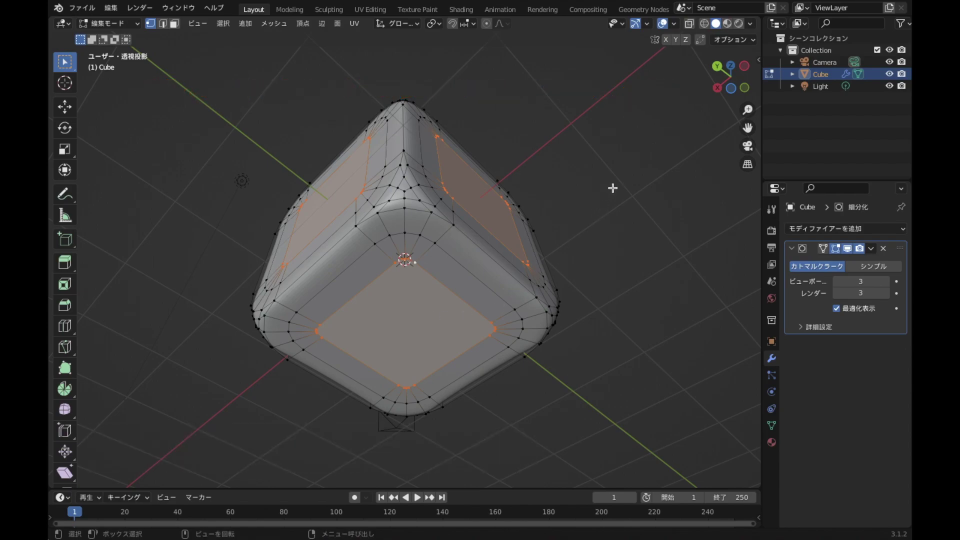
key(x)
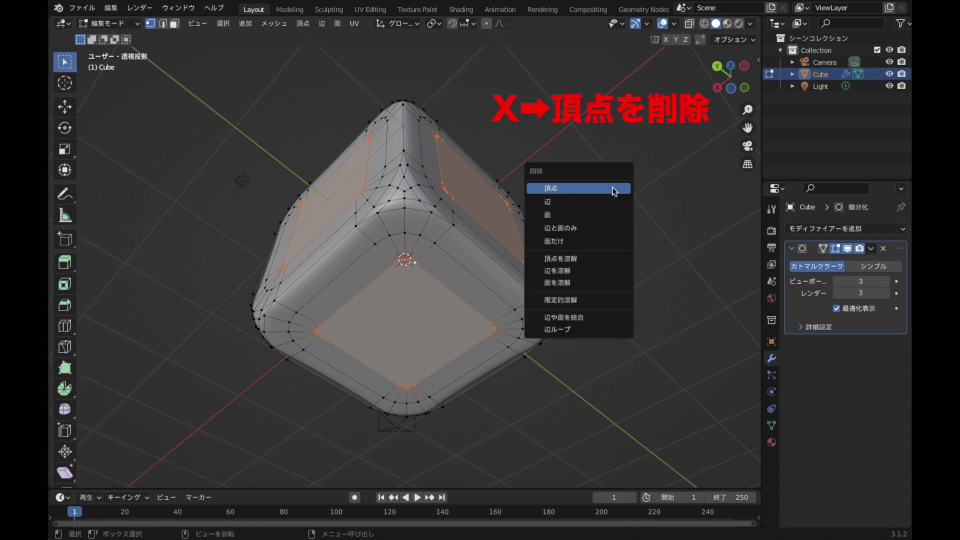
click(612, 187)
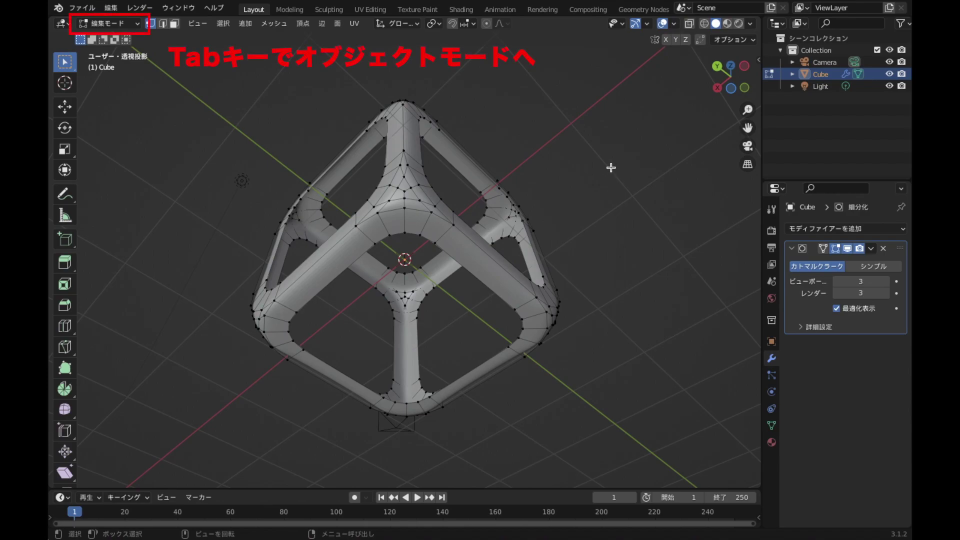
Return to Object Mode and apply the Subdivision Surface modifier
key(Tab)
middle_drag(610, 170, 607, 314)
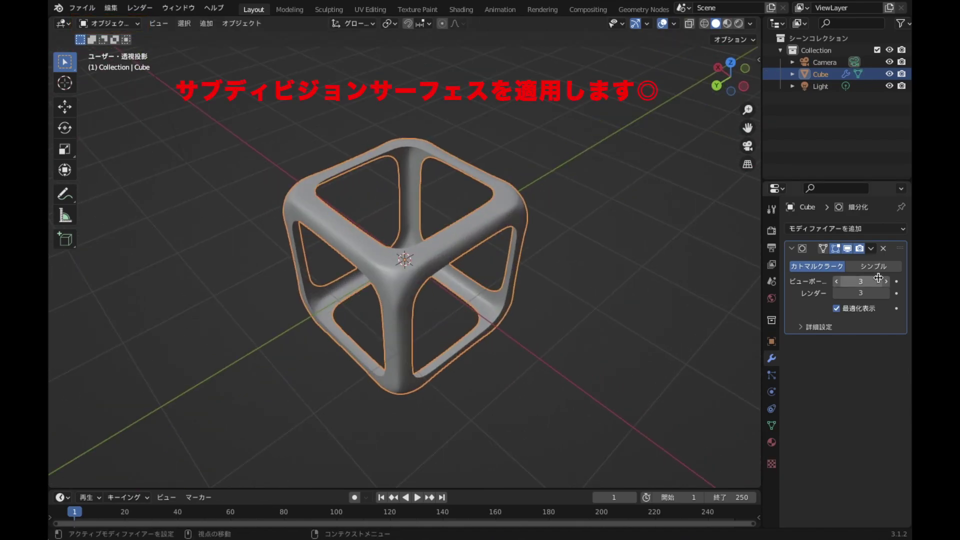
click(871, 248)
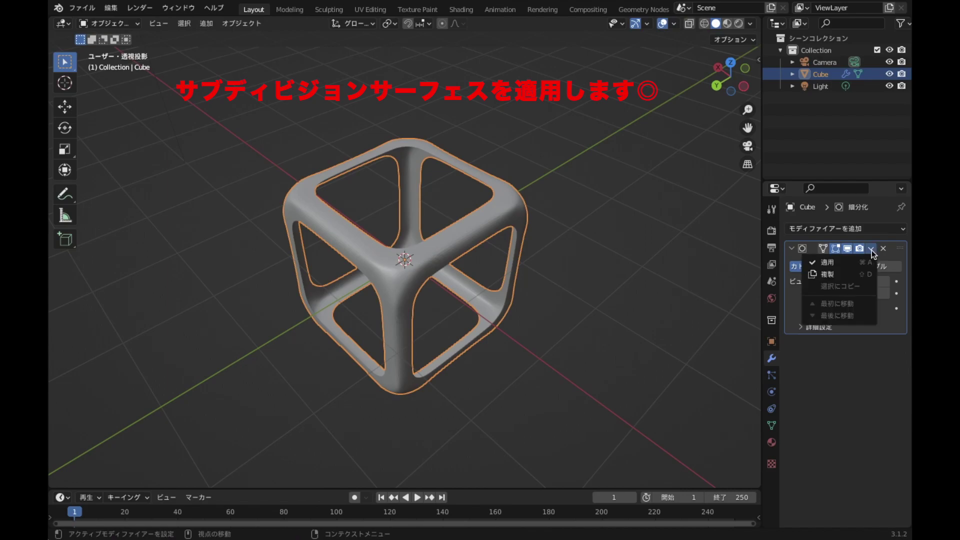
click(830, 261)
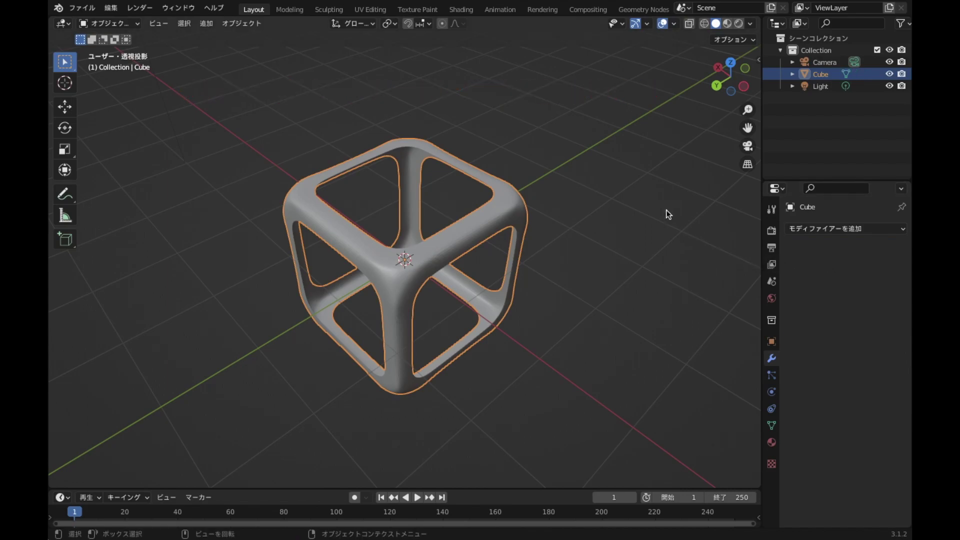
Give the cage cube smooth shading
scroll(666, 209, up, 3)
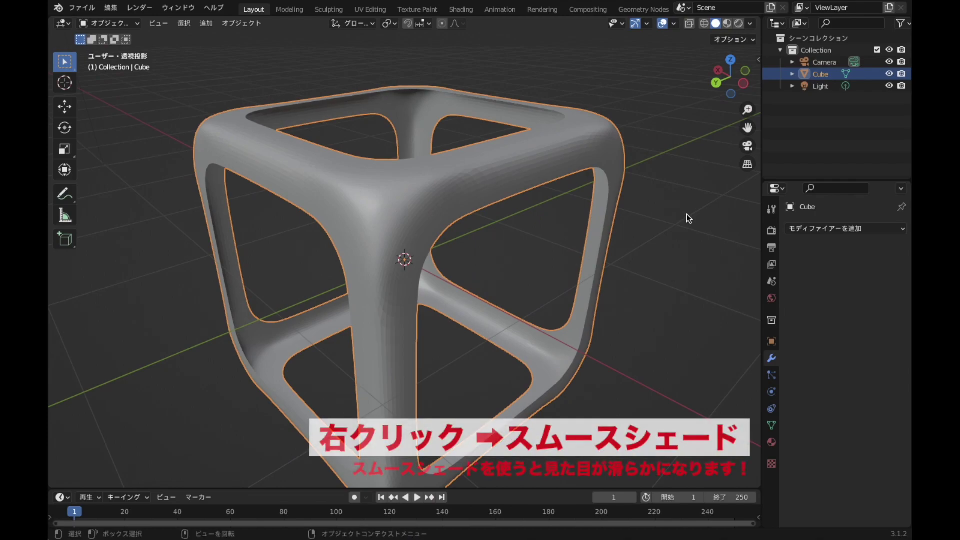
right_click(686, 214)
click(626, 182)
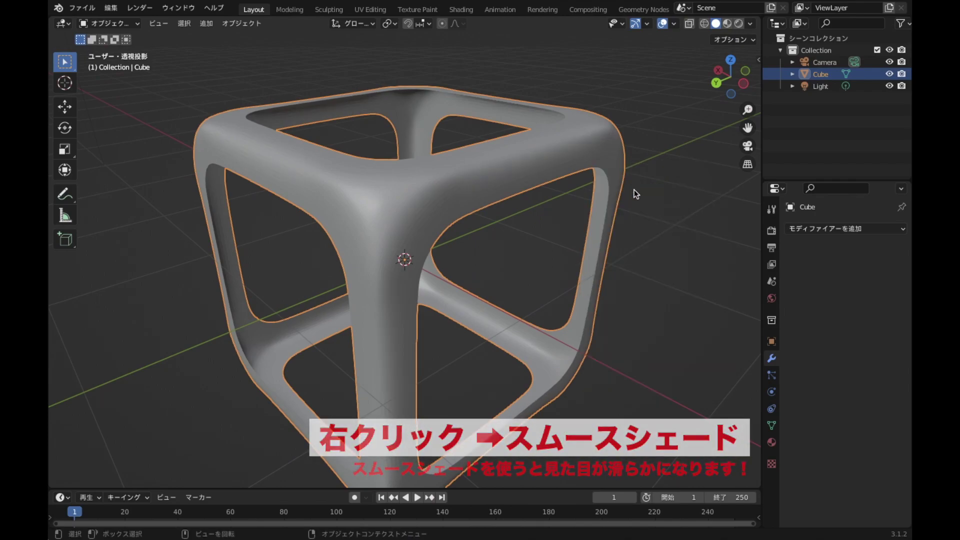
key(Tab)
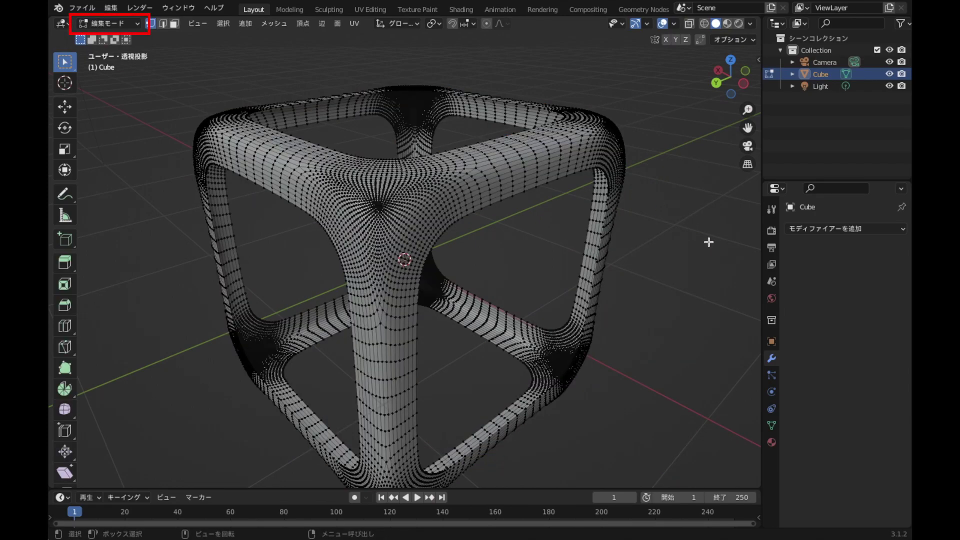
Fill the lower front opening's edge loop with a face
middle_drag(708, 262, 666, 302)
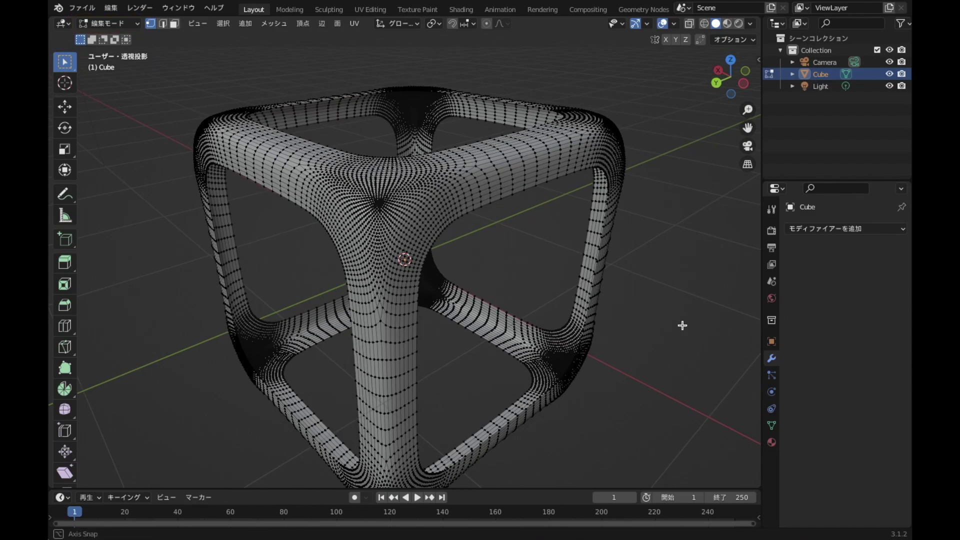
scroll(615, 381, up, 3)
shift+middle_drag(615, 381, 572, 335)
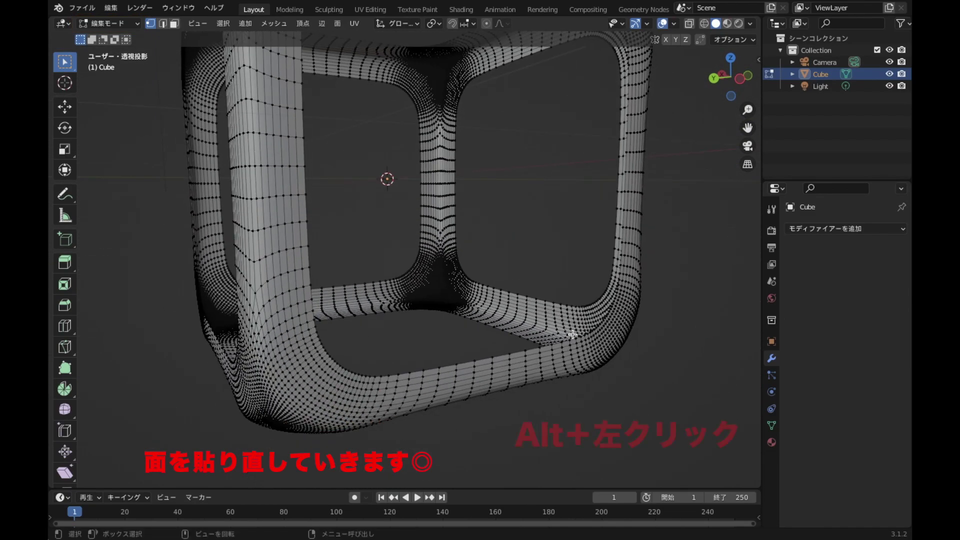
alt+click(589, 331)
scroll(635, 328, down, 1)
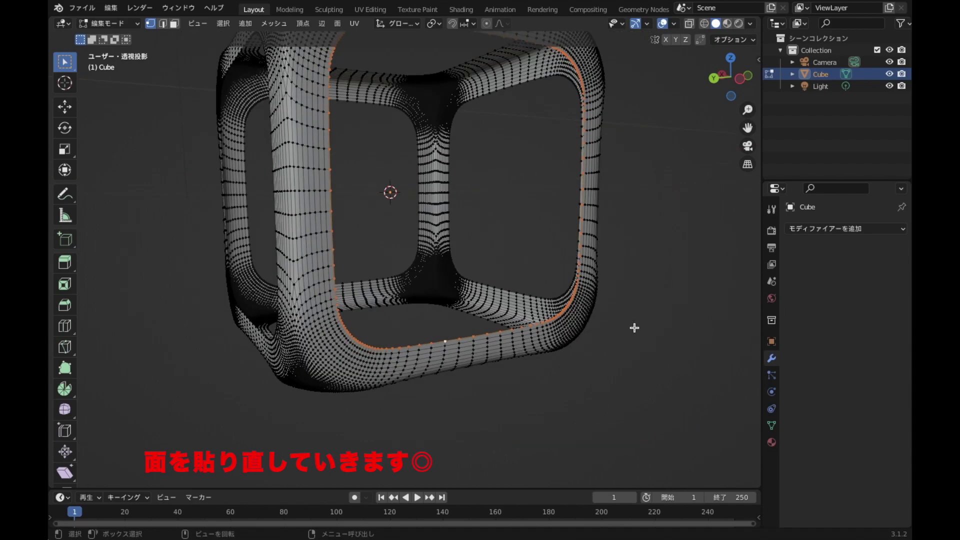
key(f)
Cap the front opening with a new face
mouse_move(538, 302)
middle_down()
mouse_move(540, 272)
mouse_move(527, 336)
middle_up()
alt+click(420, 376)
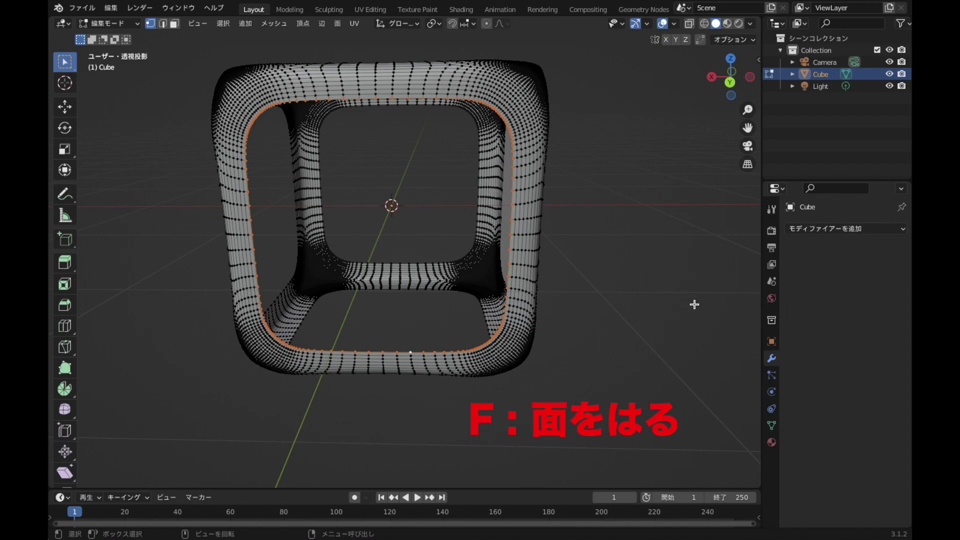
key(f)
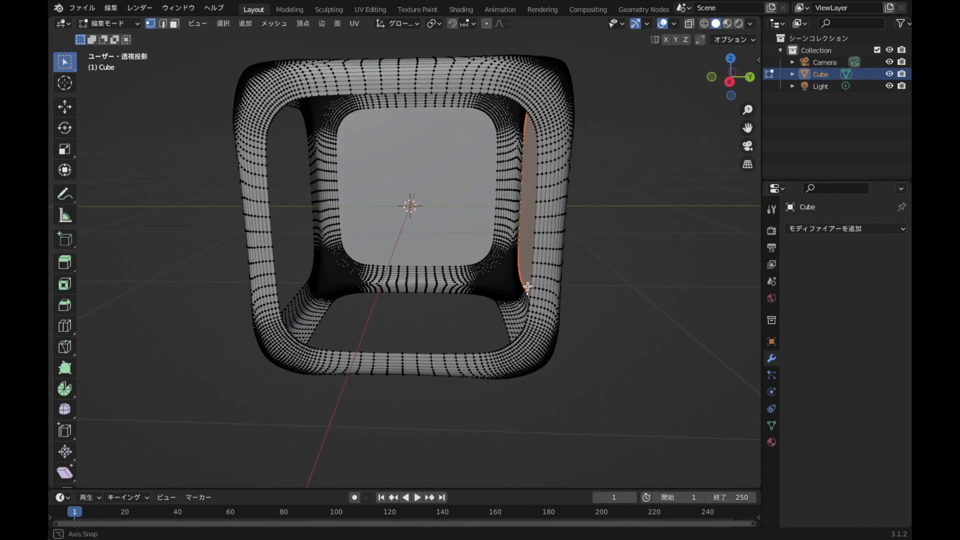
alt+click(440, 382)
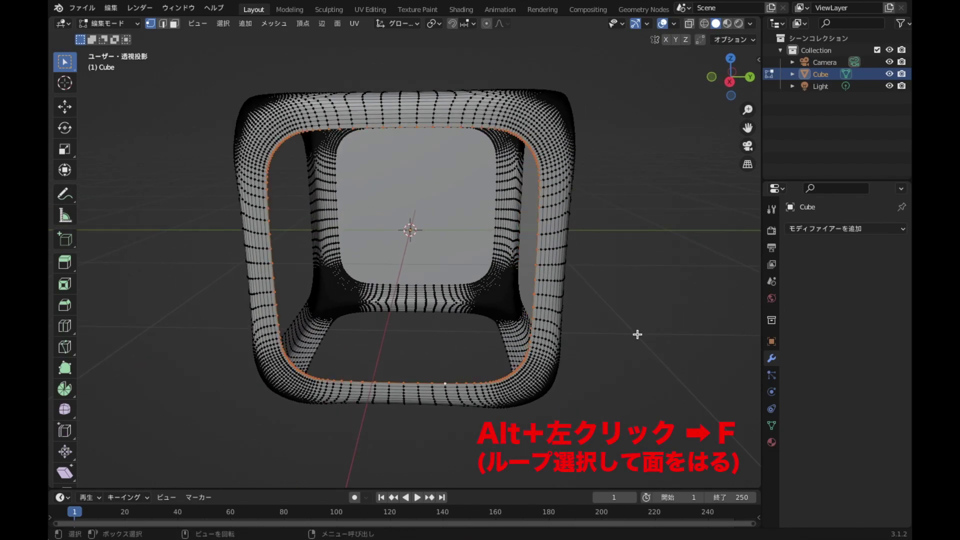
key(f)
Fill the next two side openings with faces
middle_drag(315, 371, 455, 375)
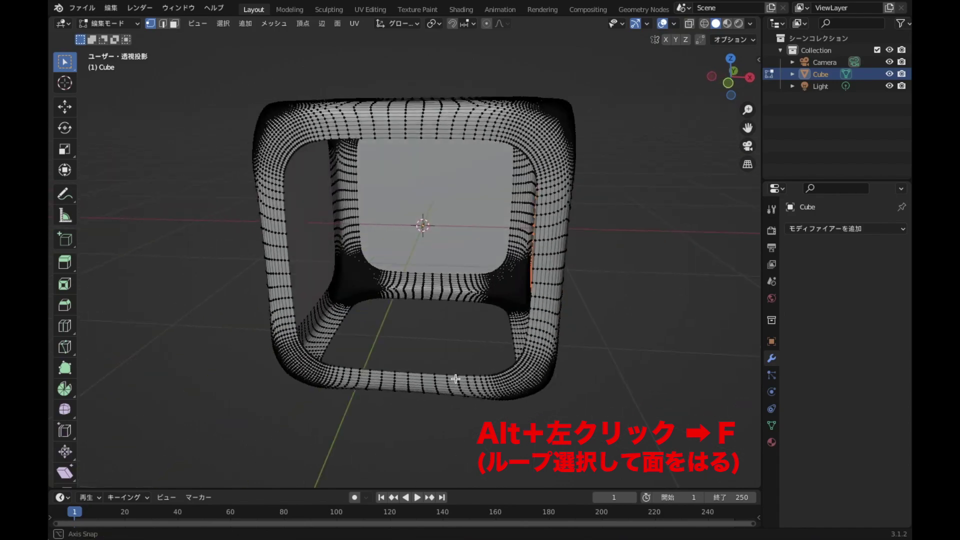
alt+click(450, 373)
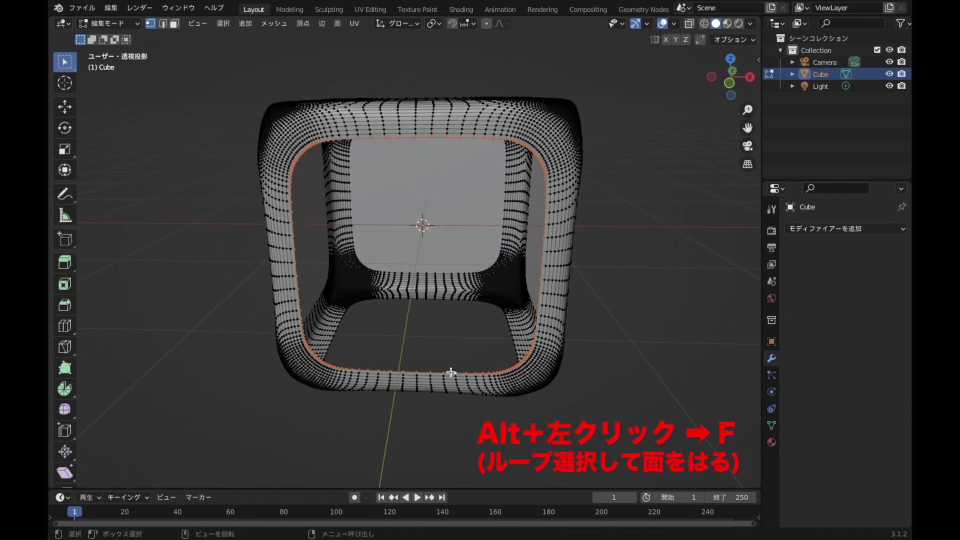
key(f)
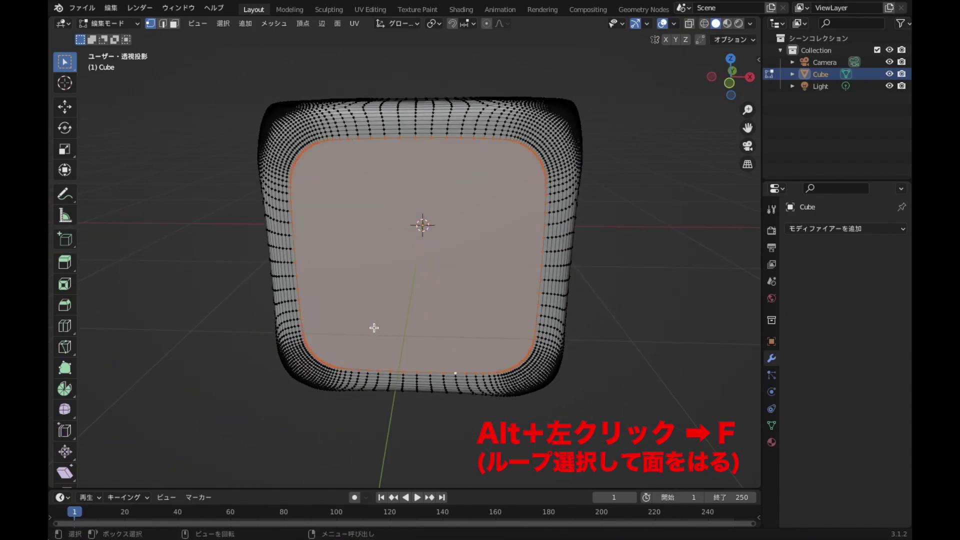
middle_drag(374, 327, 408, 407)
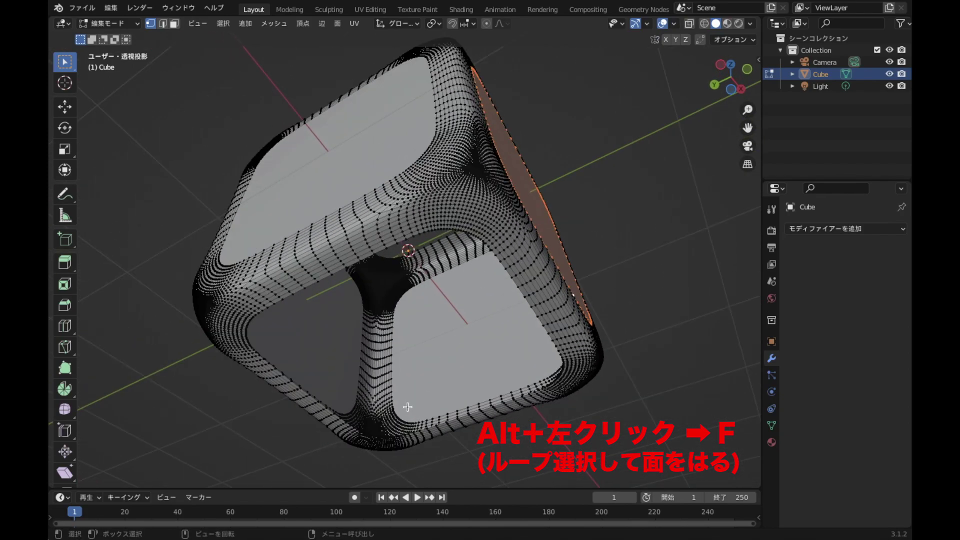
alt+click(300, 389)
scroll(302, 317, up, 3)
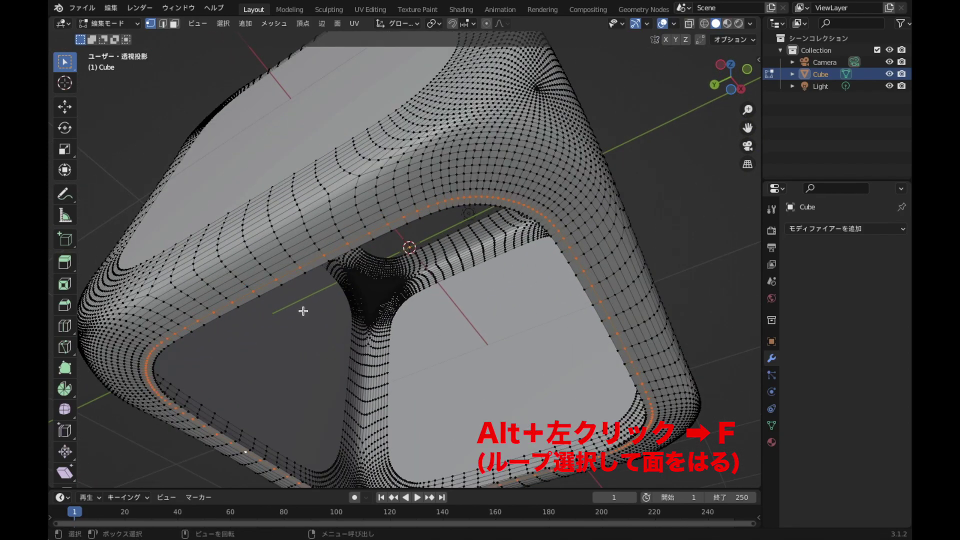
alt+click(305, 273)
scroll(486, 325, down, 3)
scroll(515, 339, down, 2)
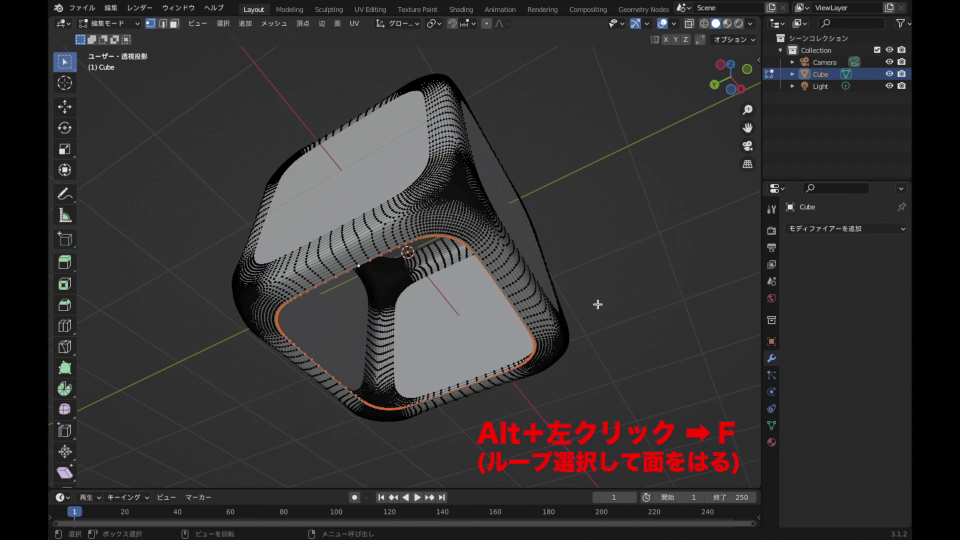
key(f)
Cap the top opening and return to Object Mode to view the closed cube
middle_drag(540, 132, 510, 300)
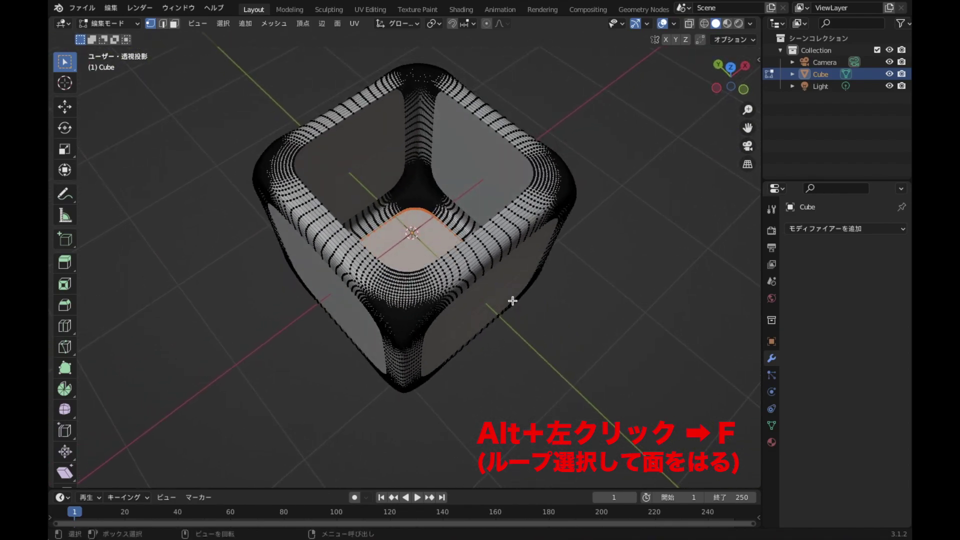
scroll(503, 317, up, 3)
scroll(493, 321, up, 2)
alt+click(488, 313)
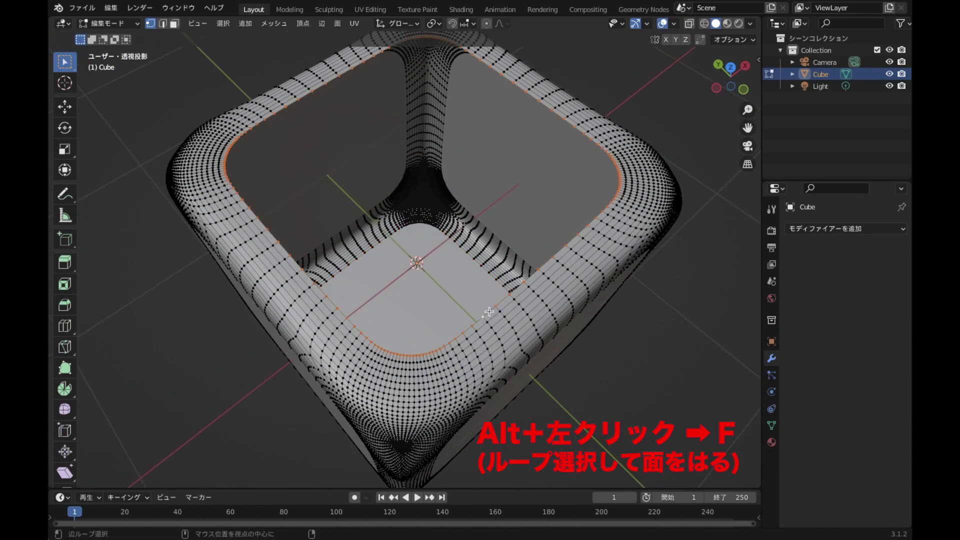
key(f)
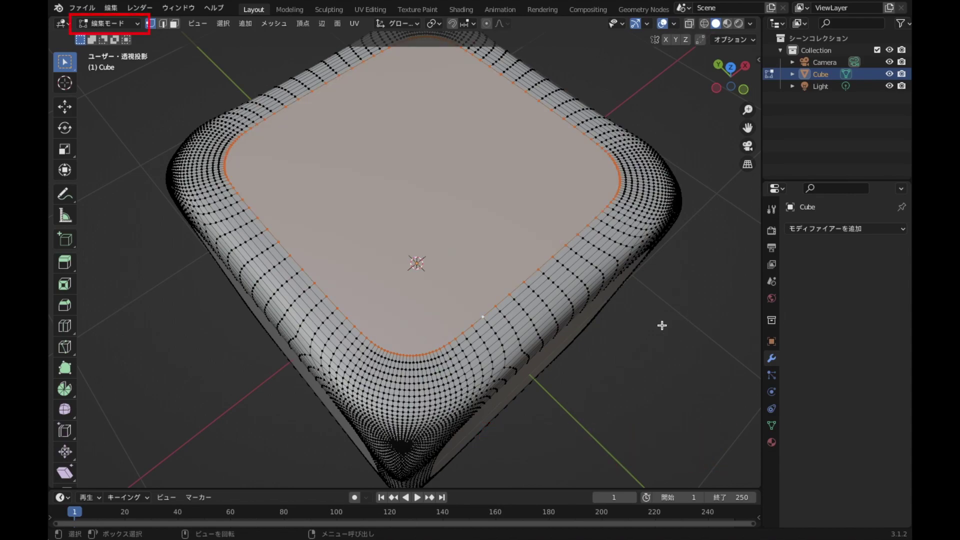
key(Tab)
scroll(638, 356, down, 4)
mouse_move(626, 381)
middle_down()
mouse_move(551, 313)
mouse_move(482, 304)
mouse_move(623, 280)
mouse_move(695, 304)
mouse_move(637, 336)
mouse_move(508, 339)
middle_up()
Hide the cube and switch to top orthographic view
scroll(509, 339, down, 1)
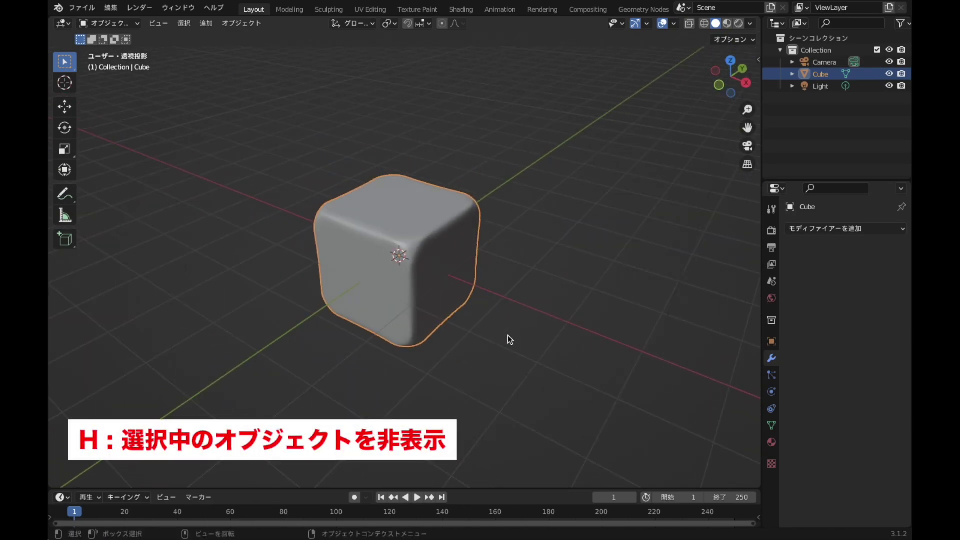
key(h)
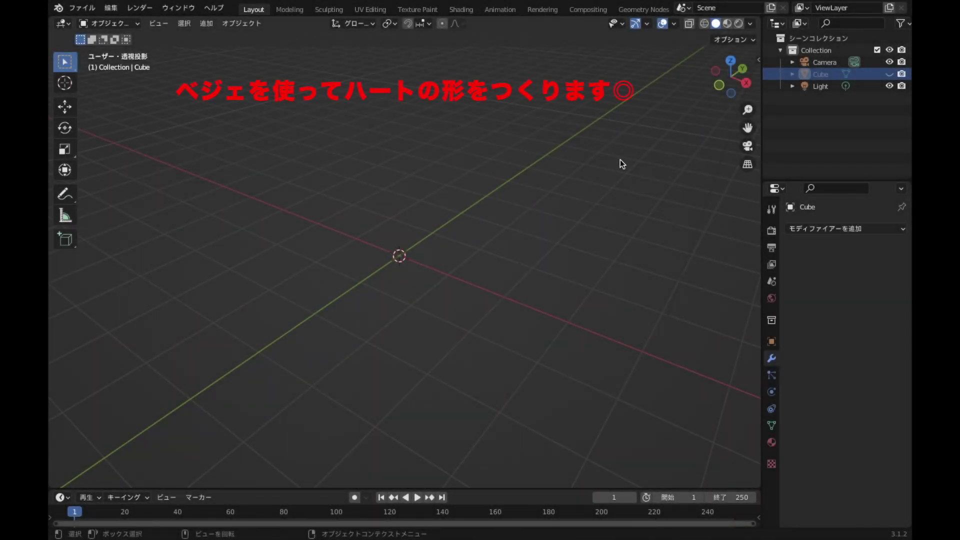
click(730, 62)
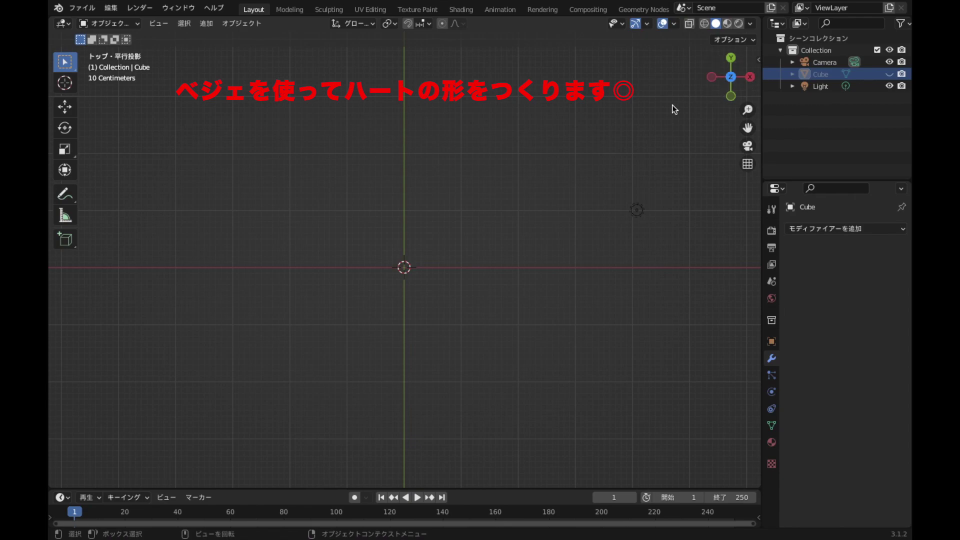
Add a Bezier curve, move it up-right of the origin, and enter Edit Mode
key(shift+a)
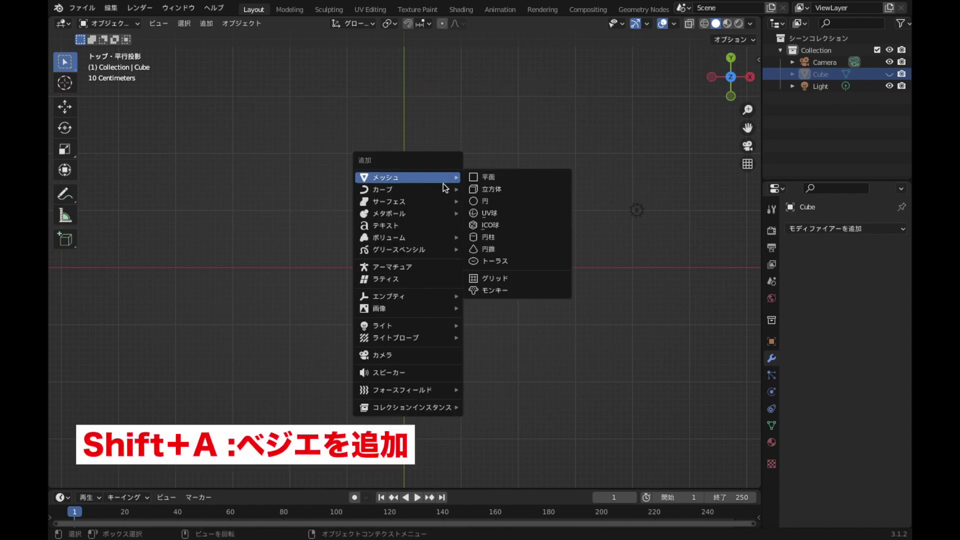
click(511, 187)
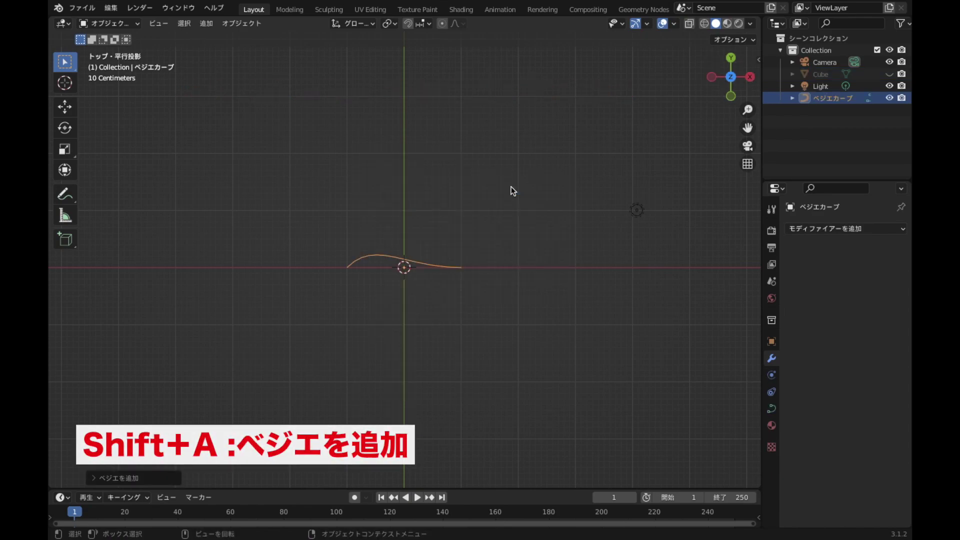
key(g)
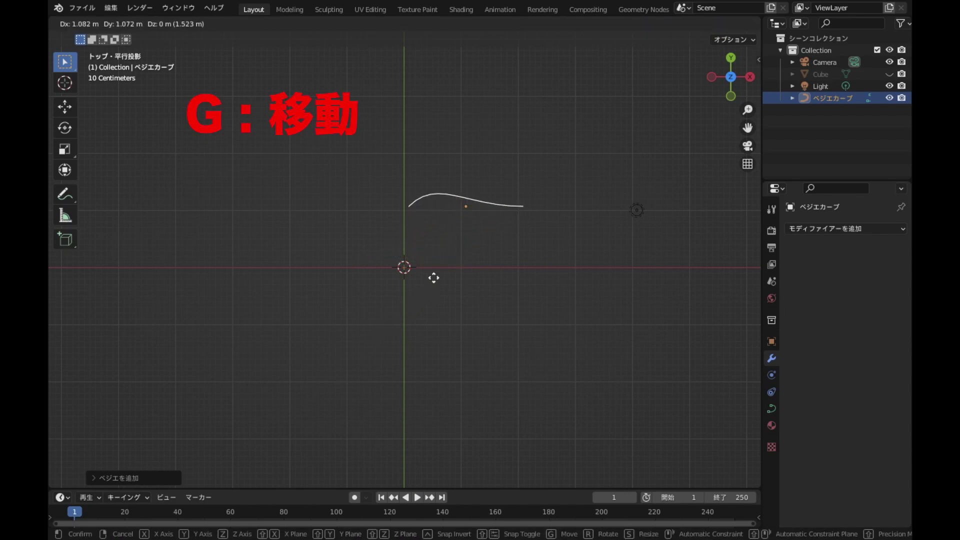
click(430, 281)
scroll(537, 209, up, 2)
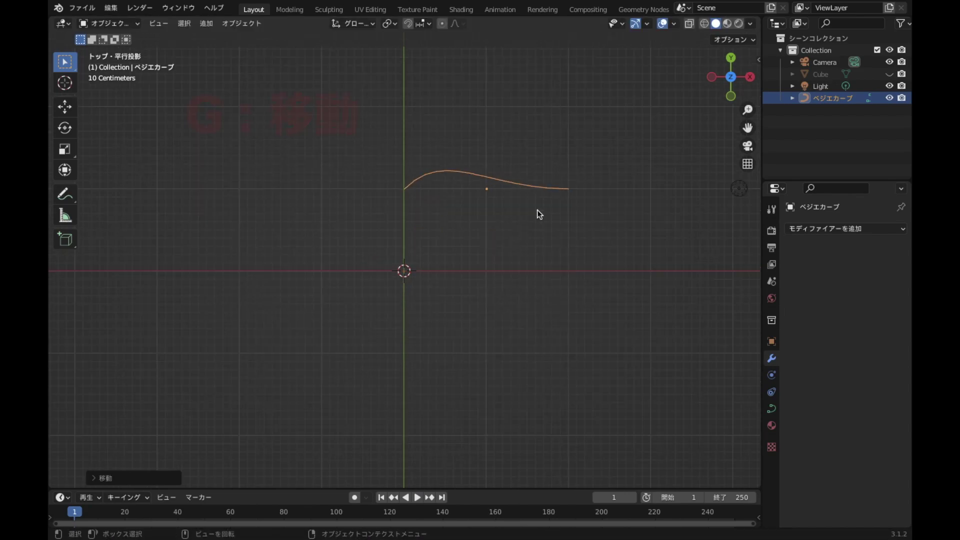
key(Tab)
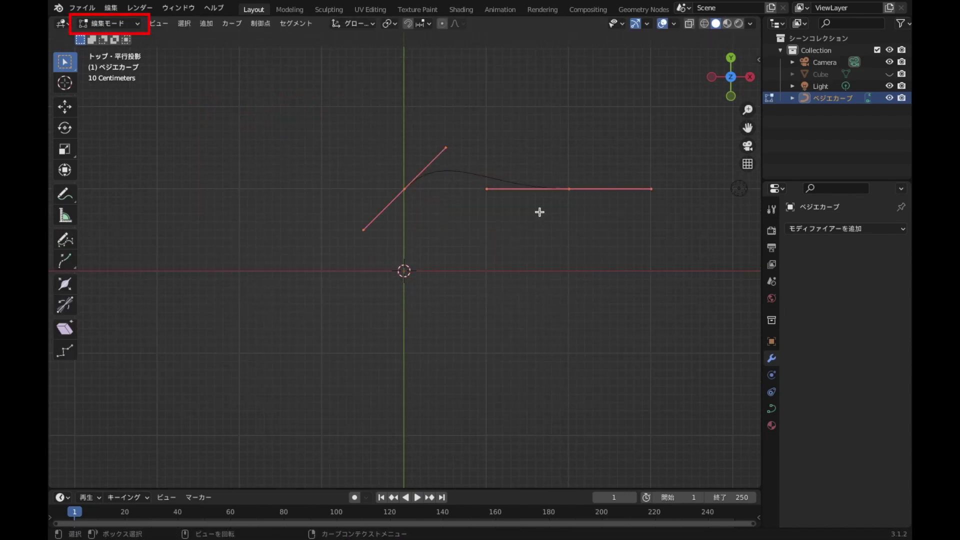
Make the left handle vertical, rotate the right handle about 100°, and lower that point
drag(384, 162, 428, 214)
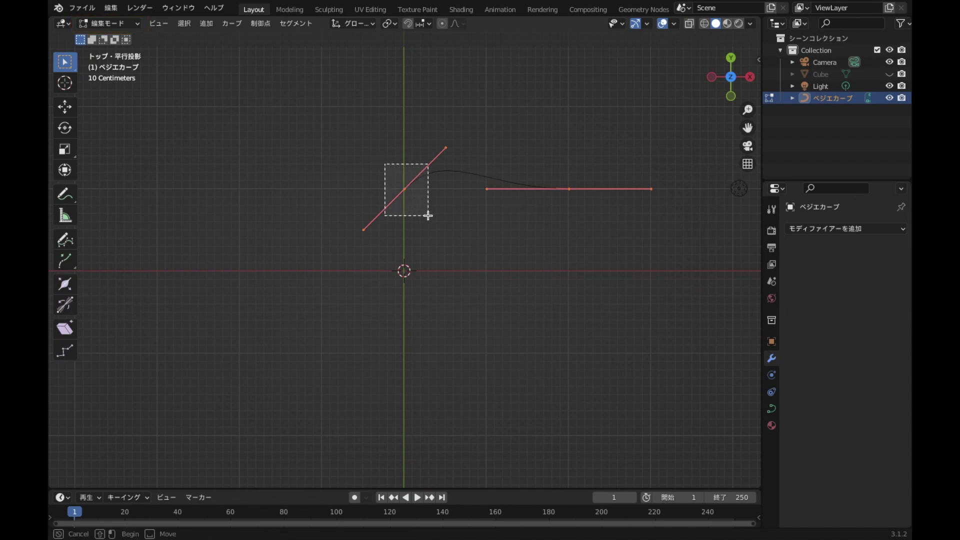
key(r)
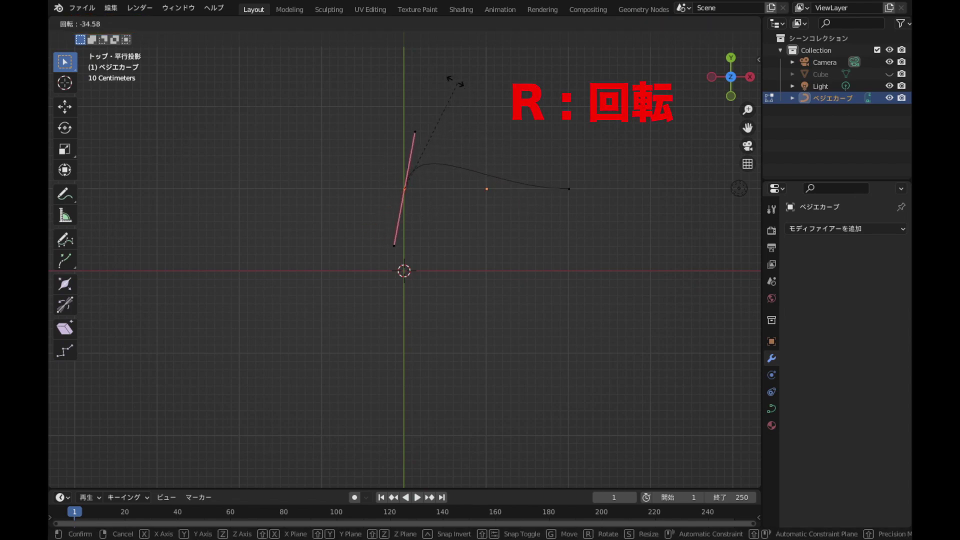
click(442, 73)
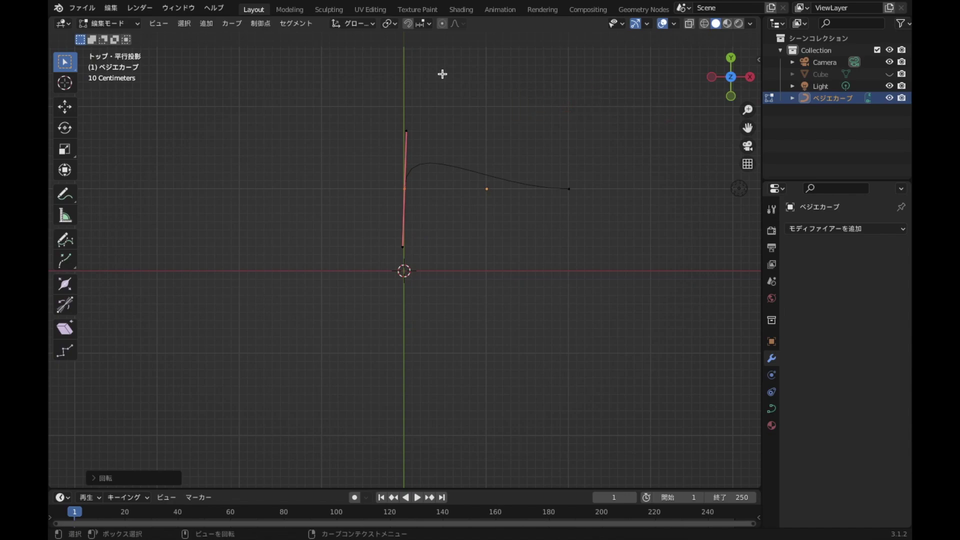
click(570, 189)
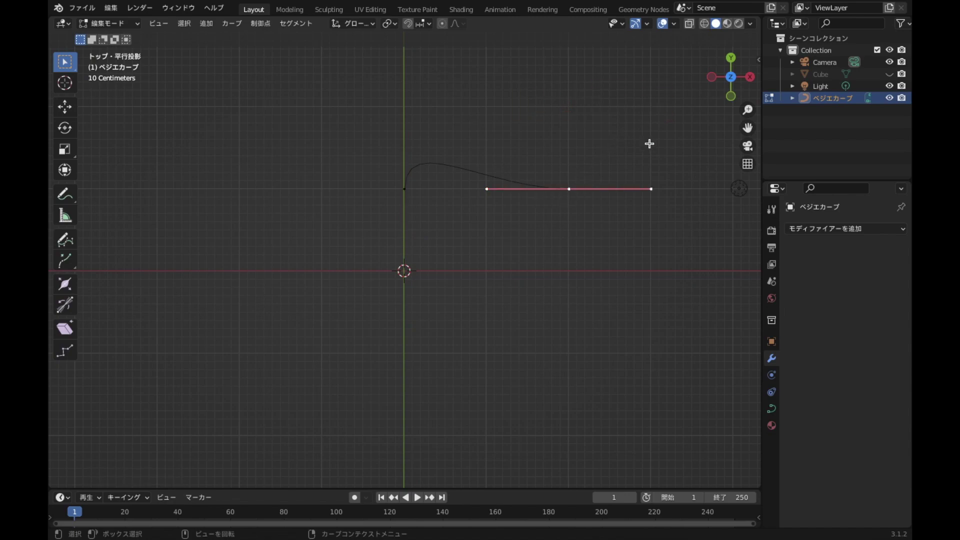
key(r)
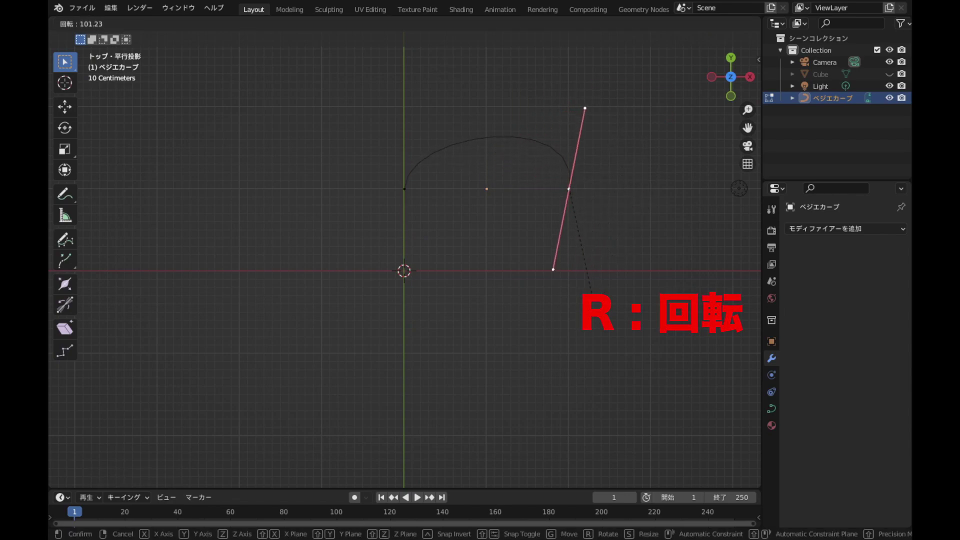
click(593, 300)
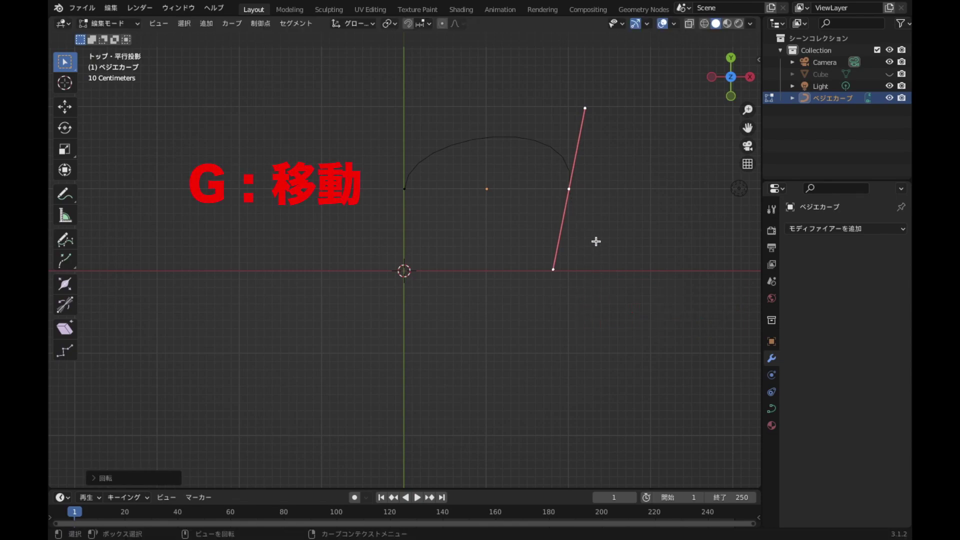
key(g)
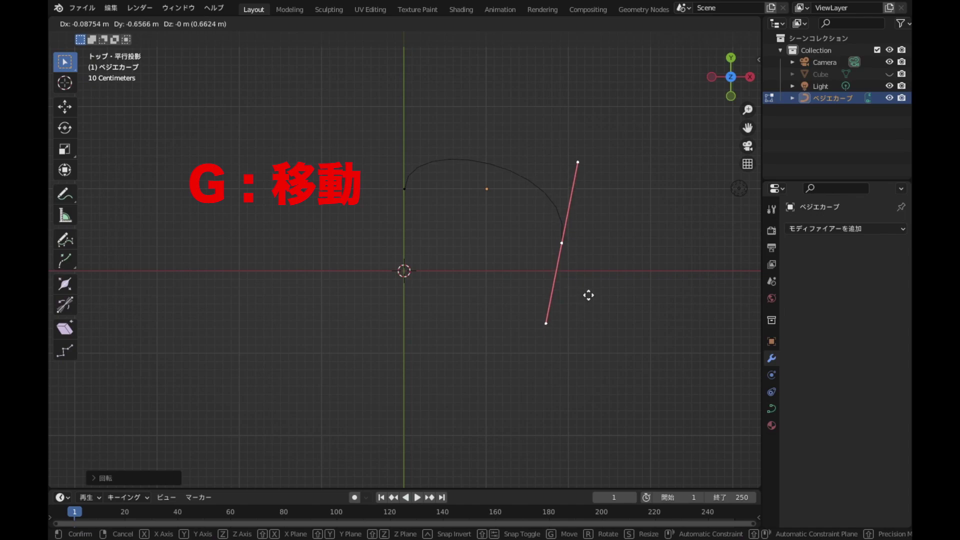
click(588, 299)
scroll(577, 310, down, 2)
scroll(470, 307, up, 1)
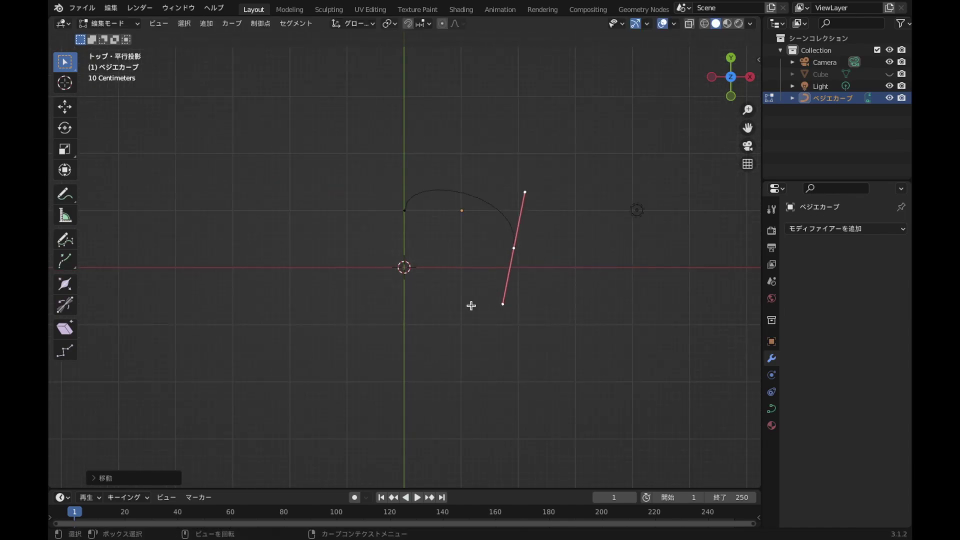
Extrude a new curve point down-left, then rotate and shorten its handle
key(e)
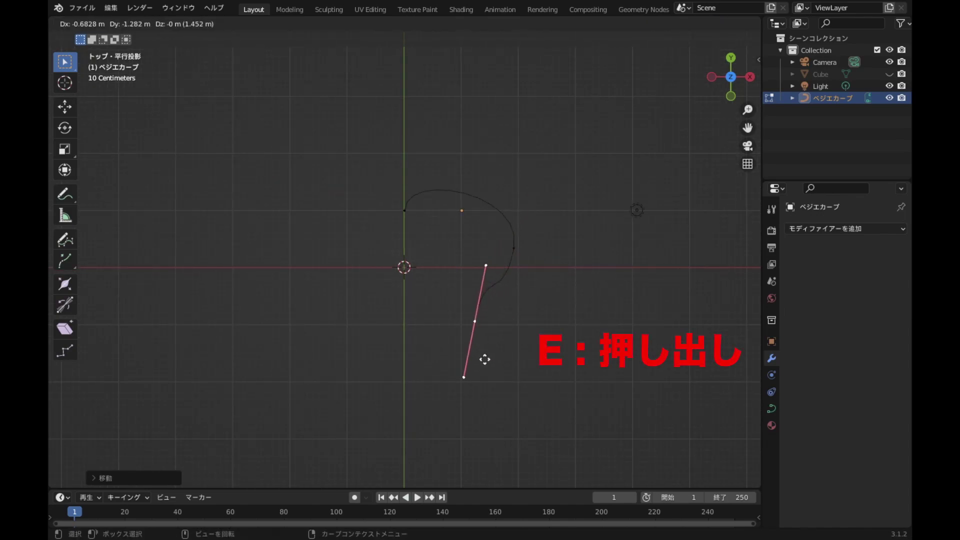
click(476, 358)
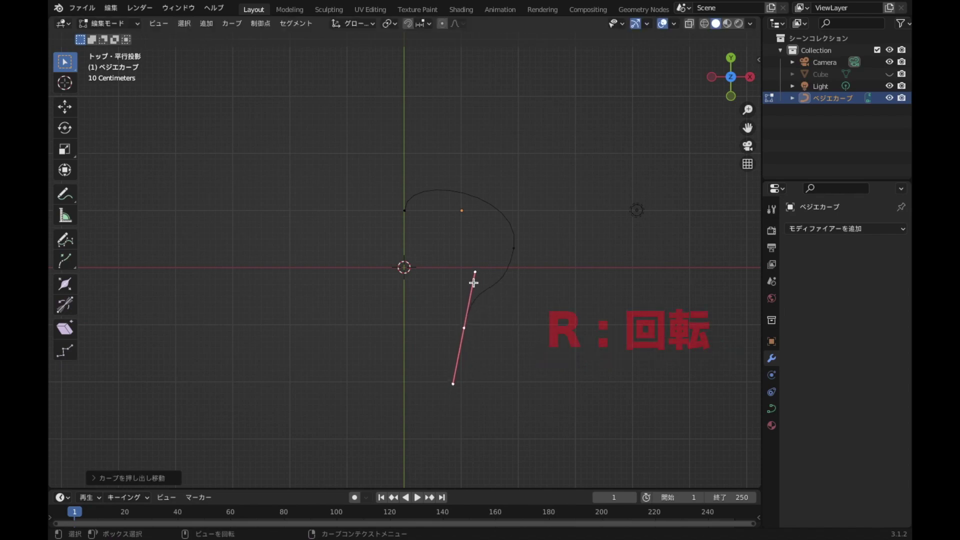
key(r)
click(485, 305)
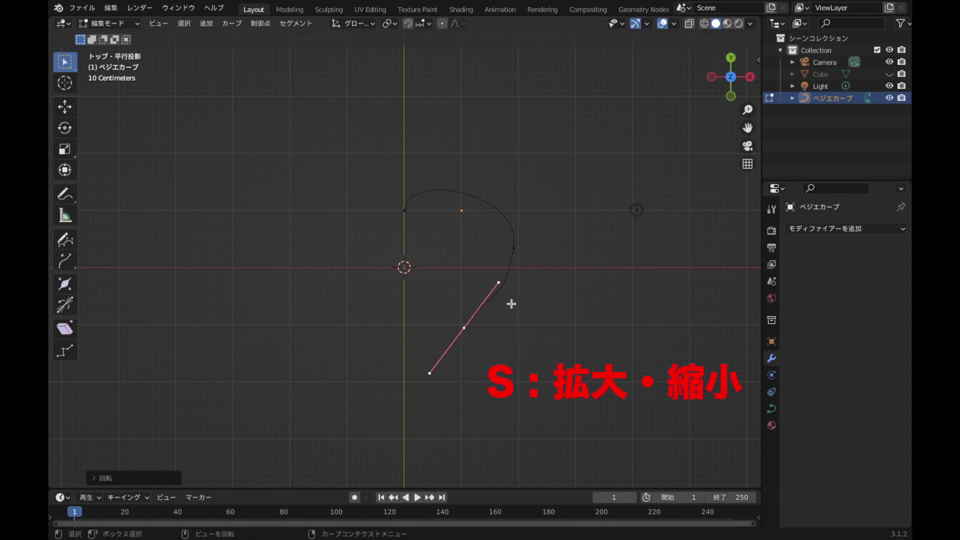
key(s)
click(514, 333)
Extrude a bottom point on the centre line and angle its handles for a smooth lower side
key(e)
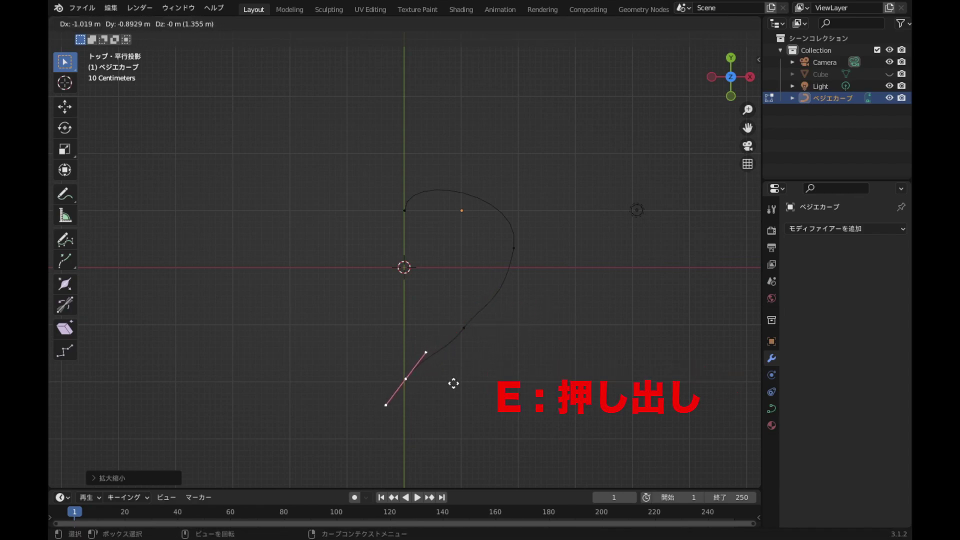
click(460, 378)
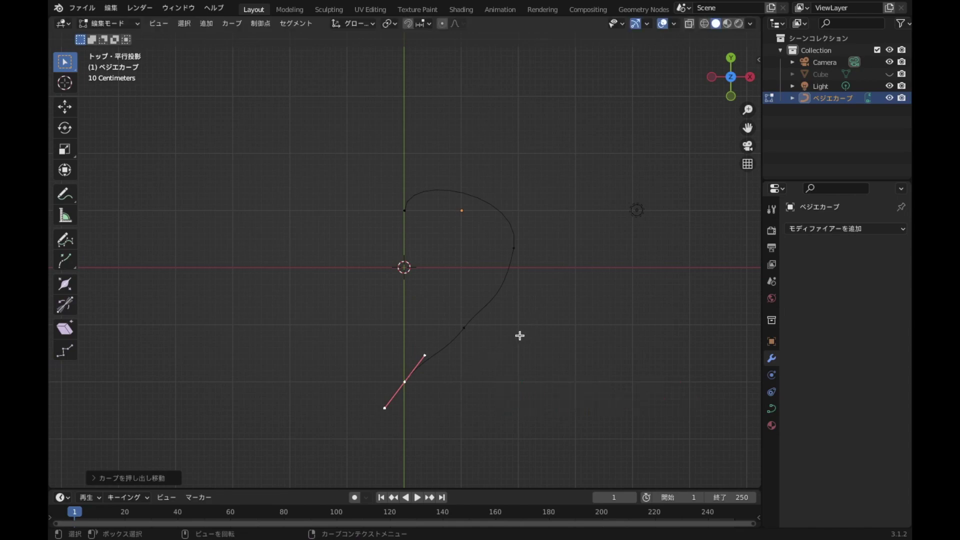
key(r)
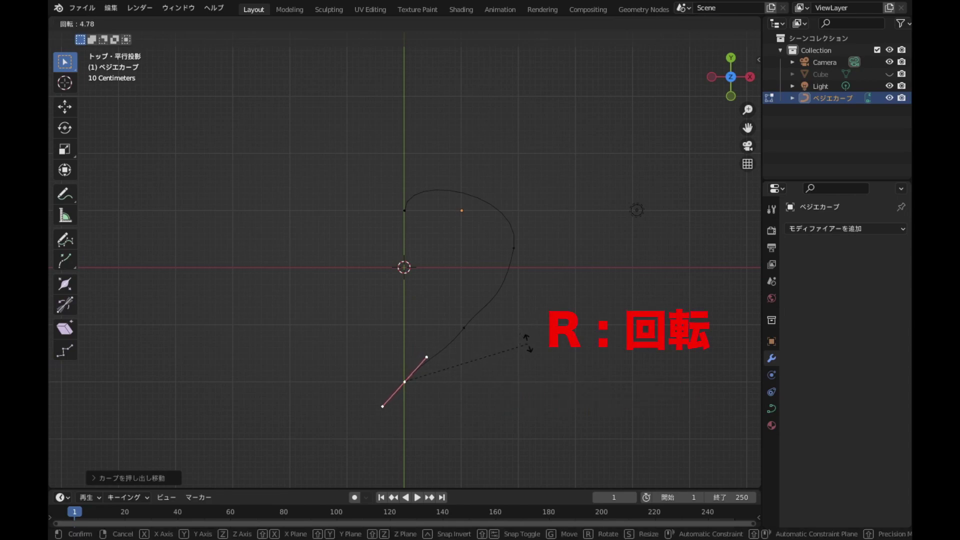
click(527, 343)
click(473, 338)
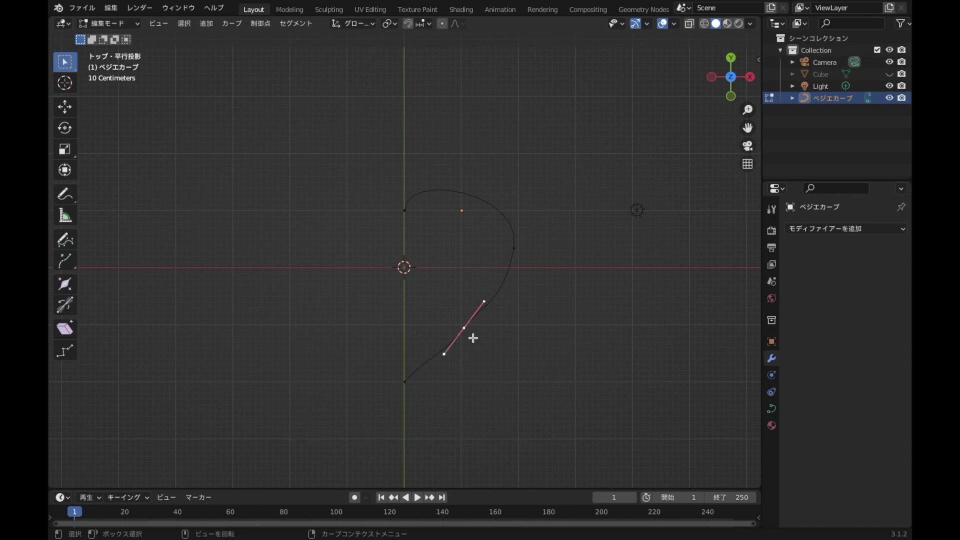
key(r)
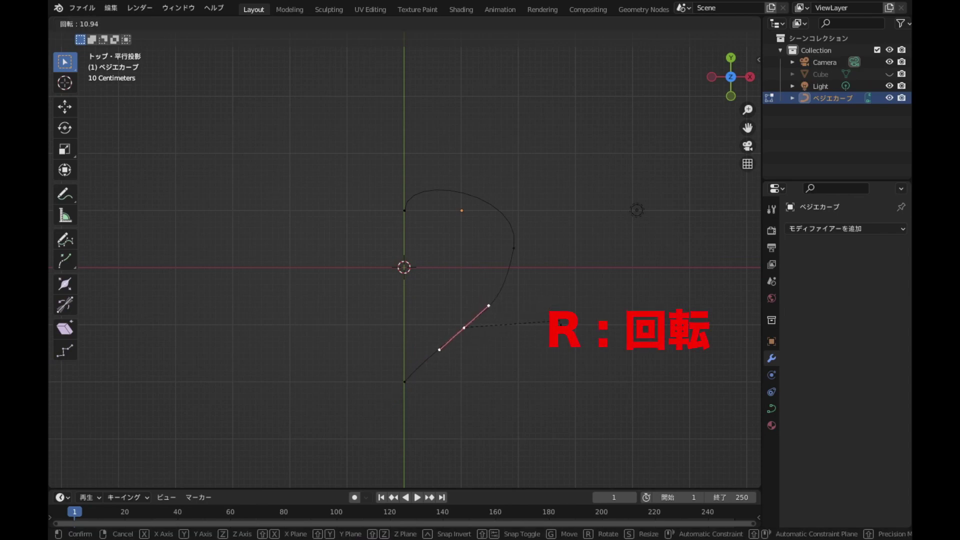
click(561, 324)
Lengthen the right and left handles upward to round the heart's top lobe
click(514, 247)
shift+middle_drag(598, 204, 584, 268)
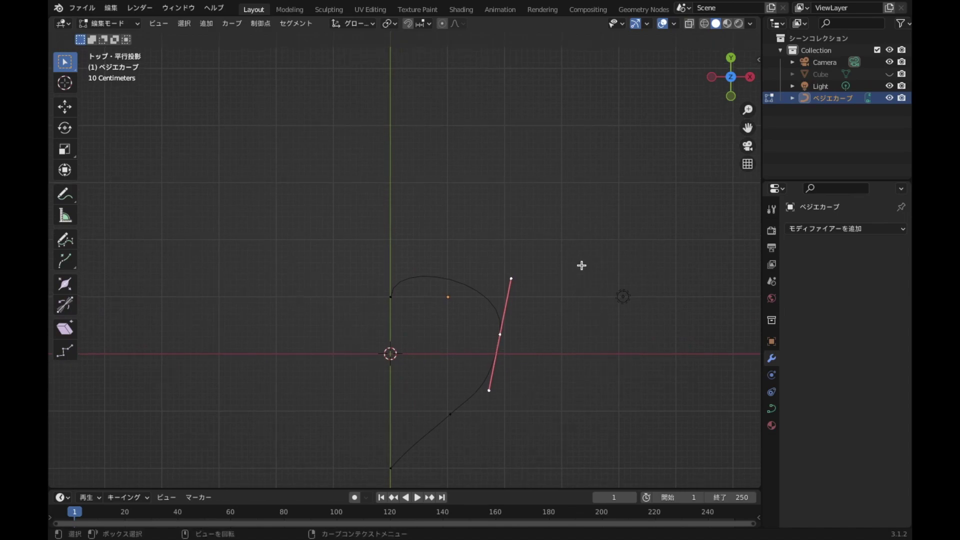
drag(502, 242, 538, 295)
key(g)
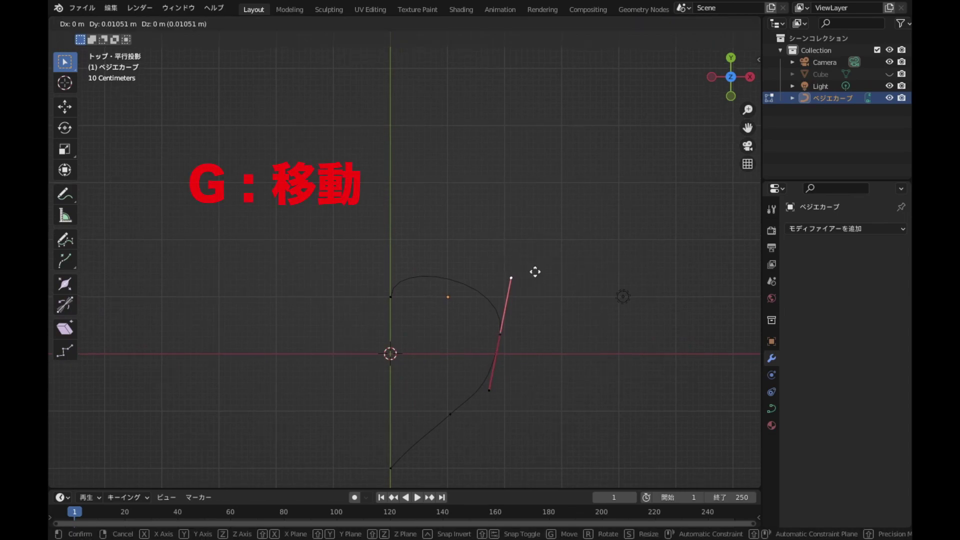
click(540, 234)
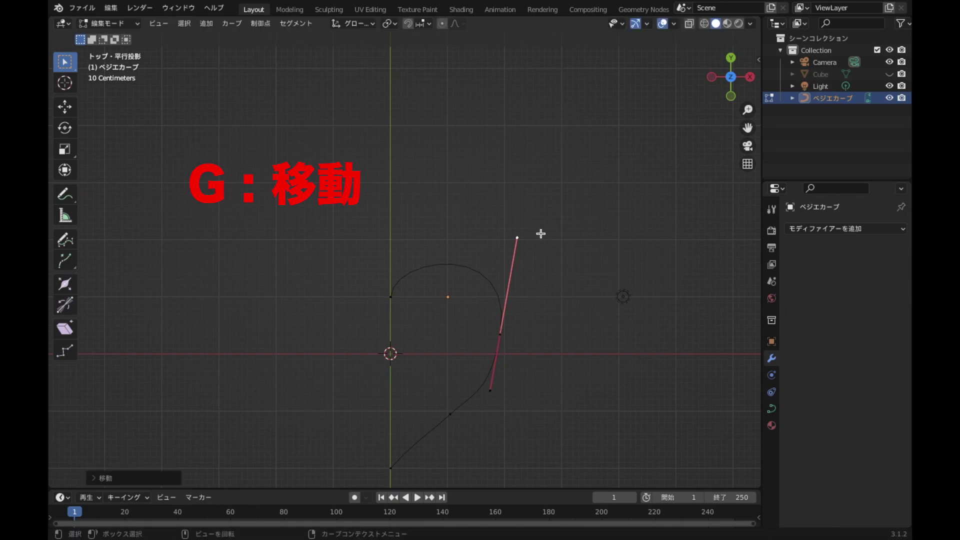
click(388, 295)
drag(386, 229, 404, 262)
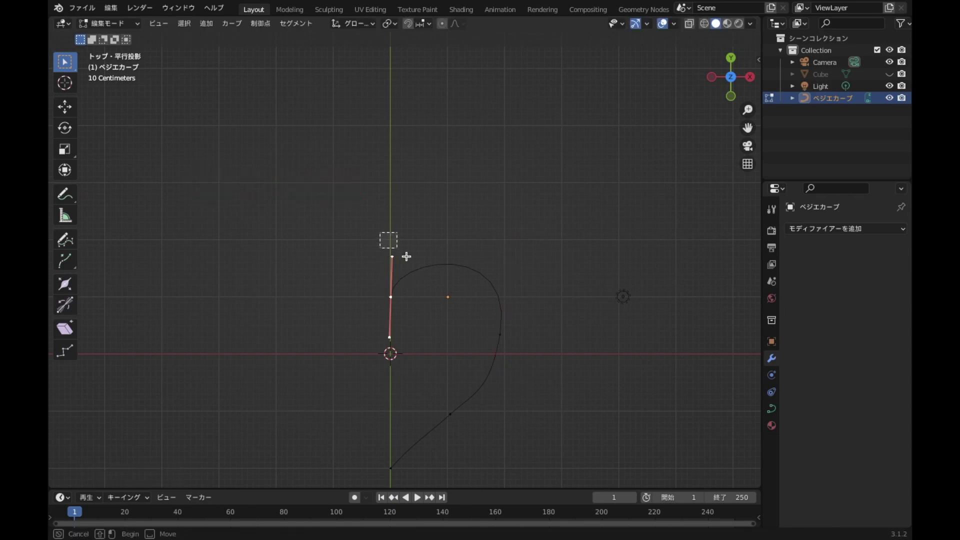
key(g)
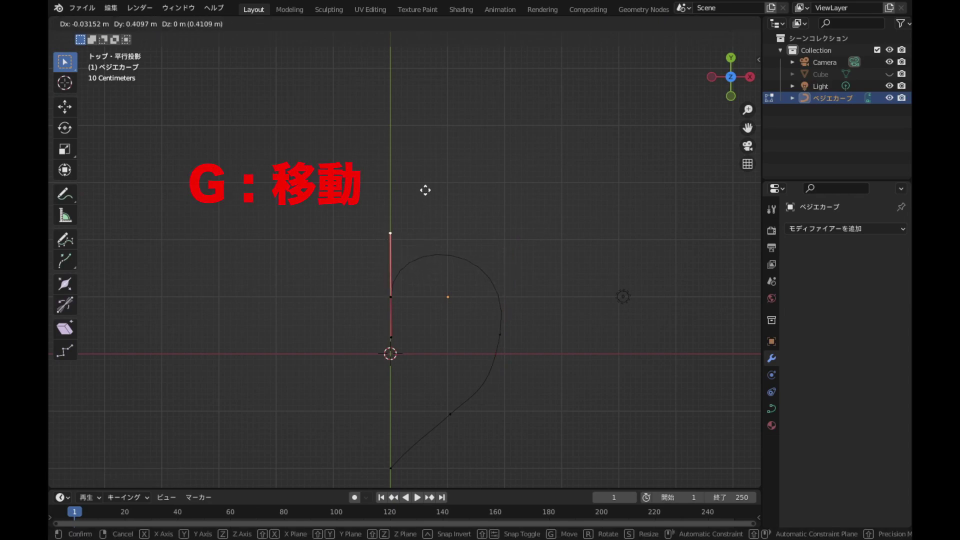
click(428, 193)
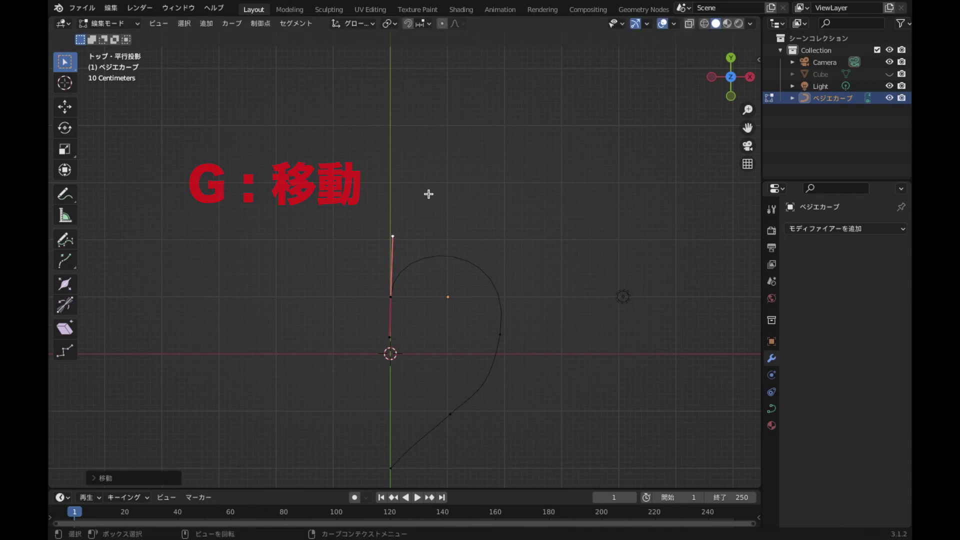
shift+scroll(580, 357, down, 2)
scroll(564, 345, up, 1)
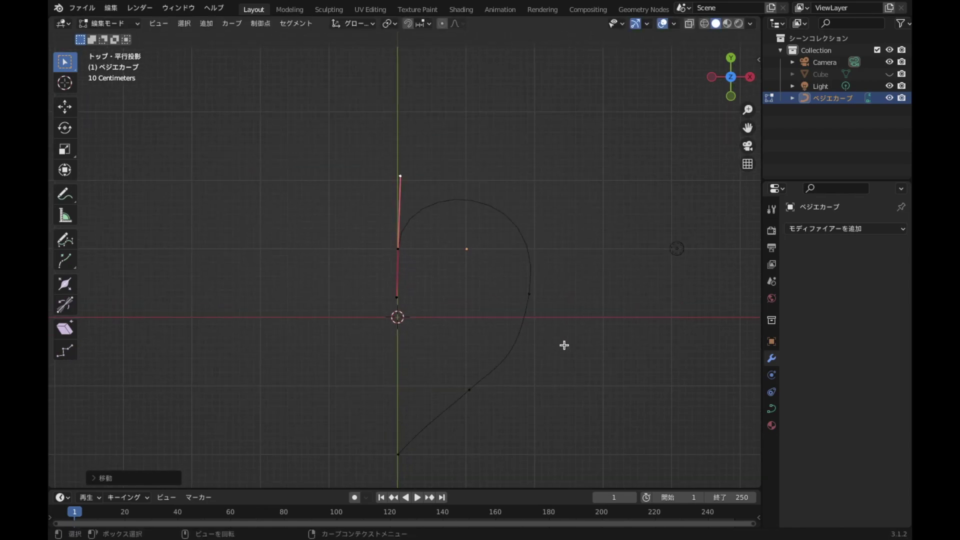
Move the right control point outward and reposition its lower handle
click(530, 295)
key(g)
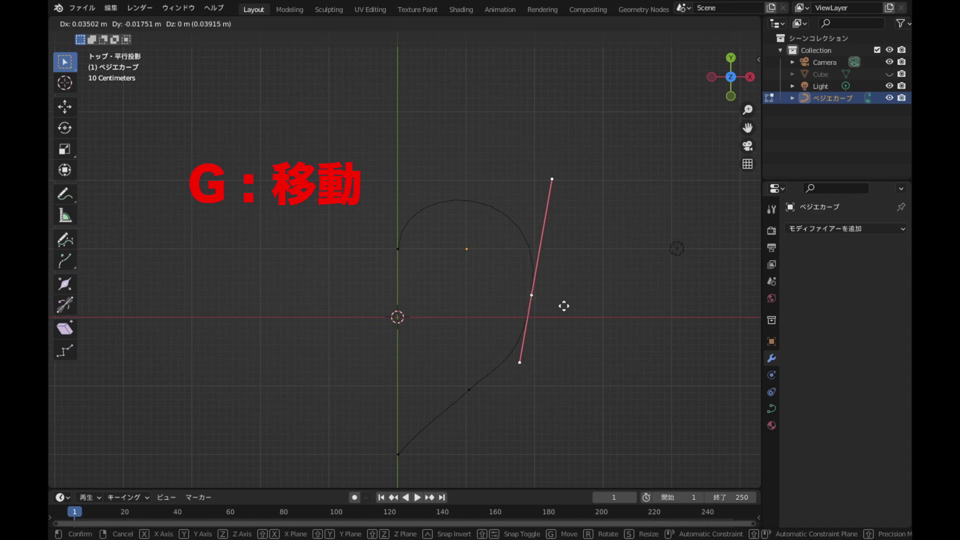
click(564, 306)
click(525, 384)
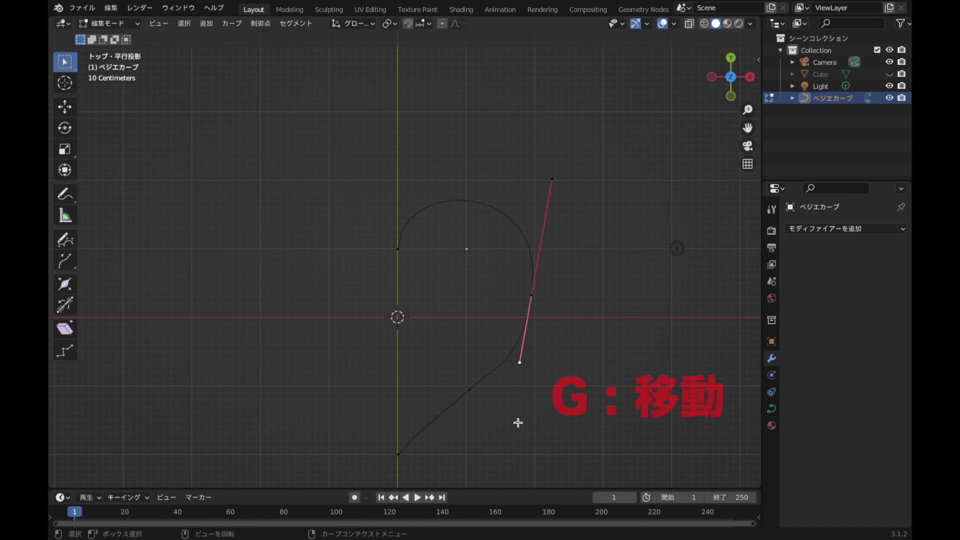
key(g)
click(517, 404)
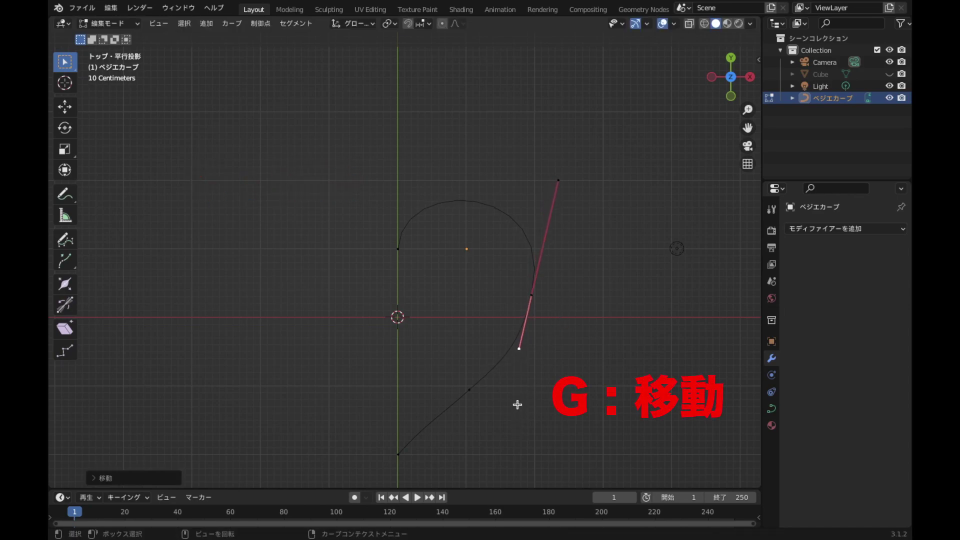
shift+middle_drag(504, 444, 495, 354)
Adjust the handles of the lower diagonal point and the bottom tip point
click(483, 331)
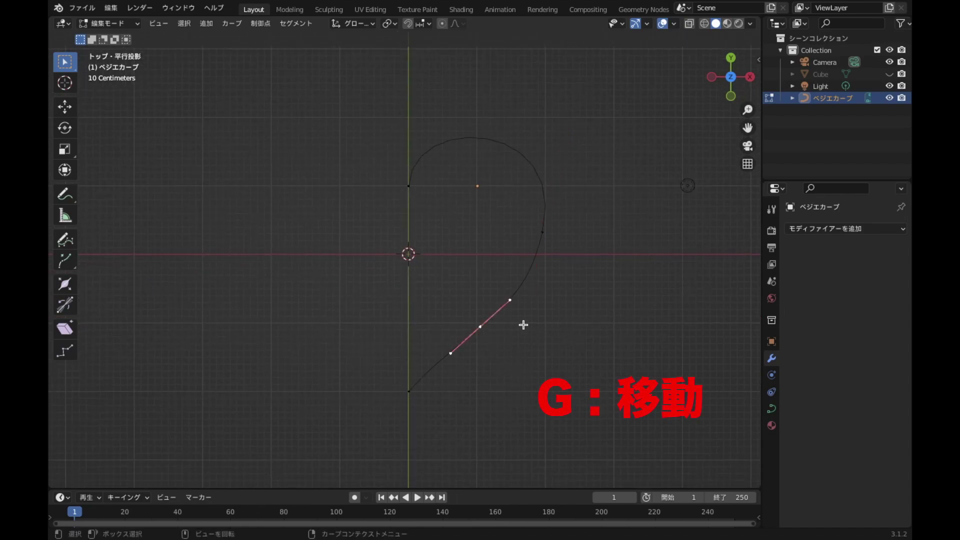
key(g)
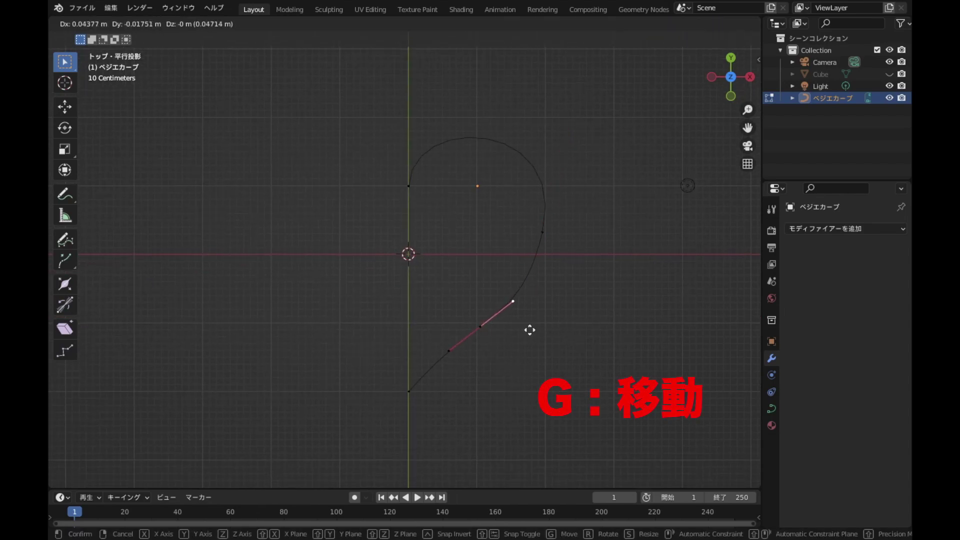
click(530, 330)
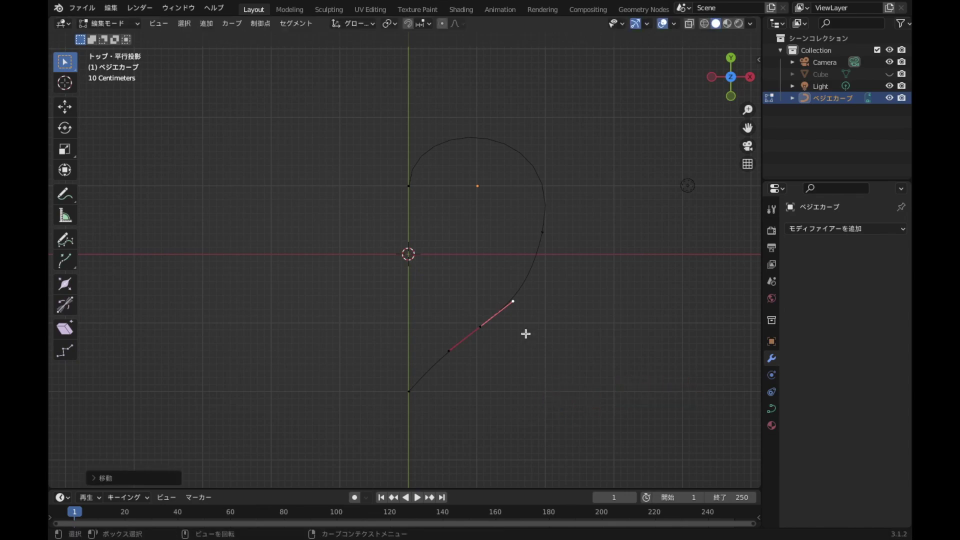
click(436, 363)
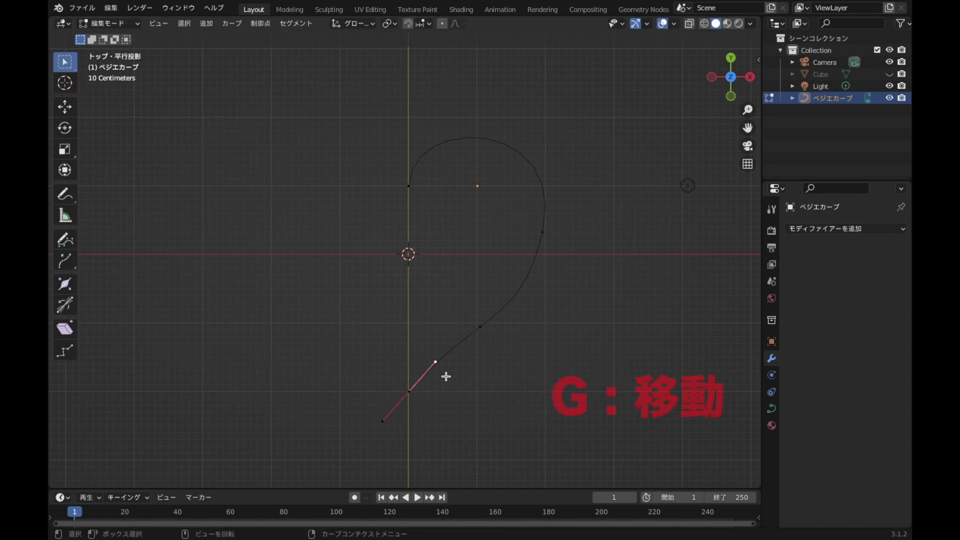
key(g)
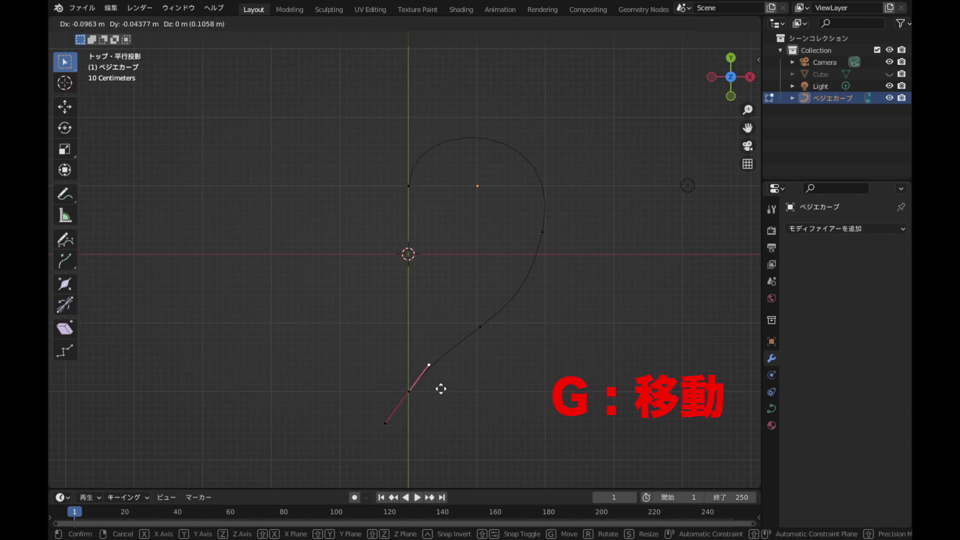
click(440, 386)
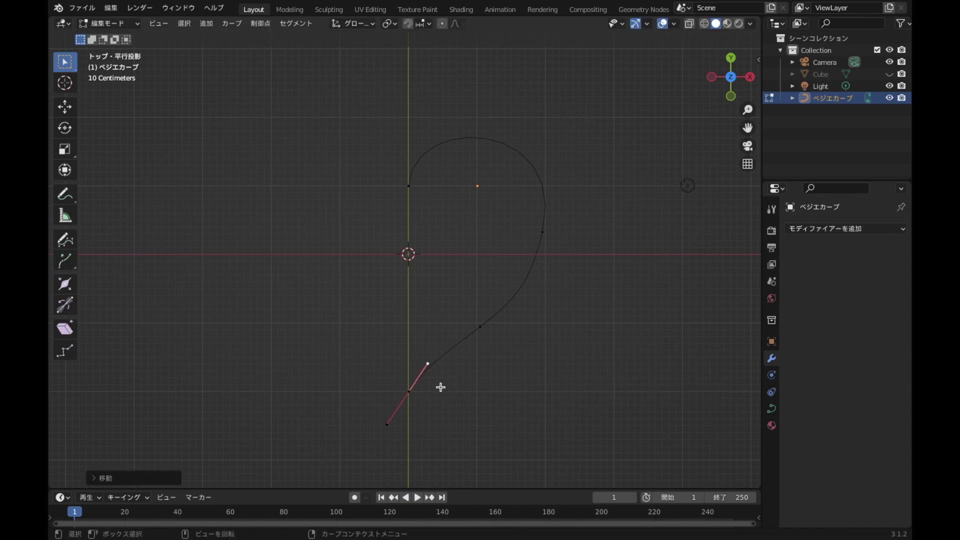
Shift the right control point, lengthen its upper handle, and nudge the middle point
click(546, 235)
key(g)
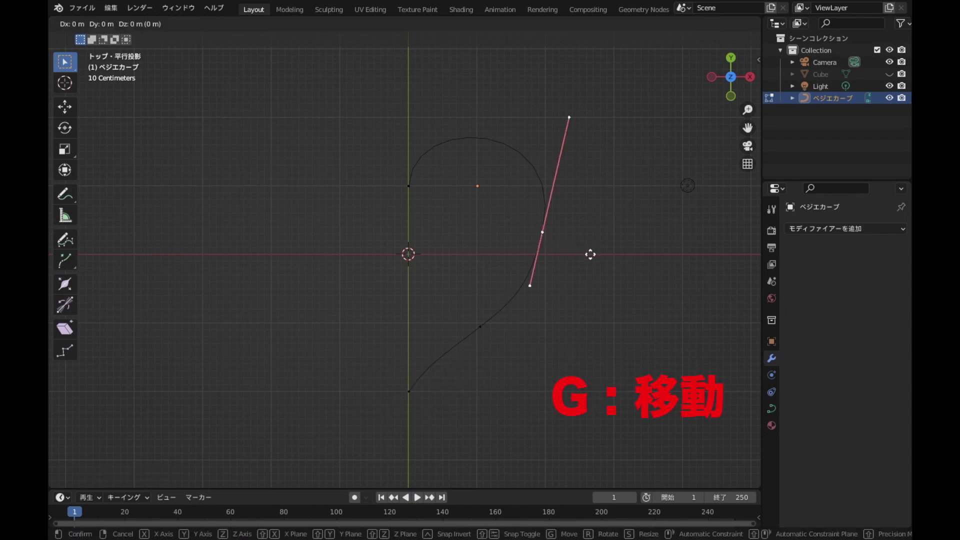
click(588, 258)
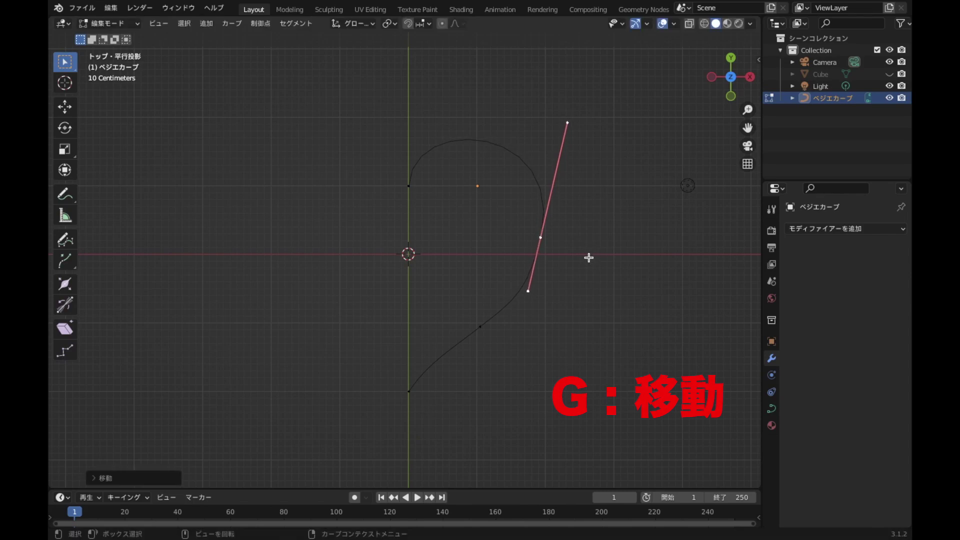
click(567, 123)
key(g)
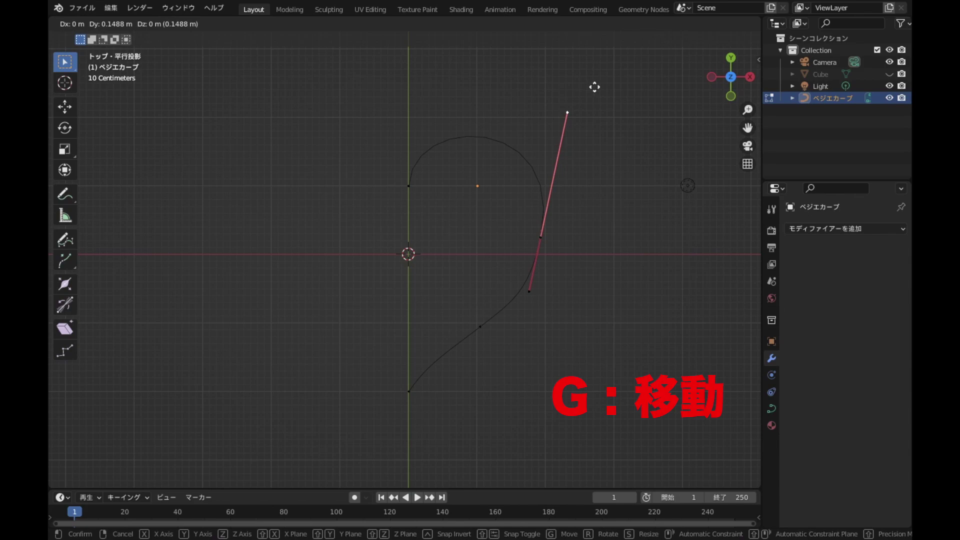
click(595, 87)
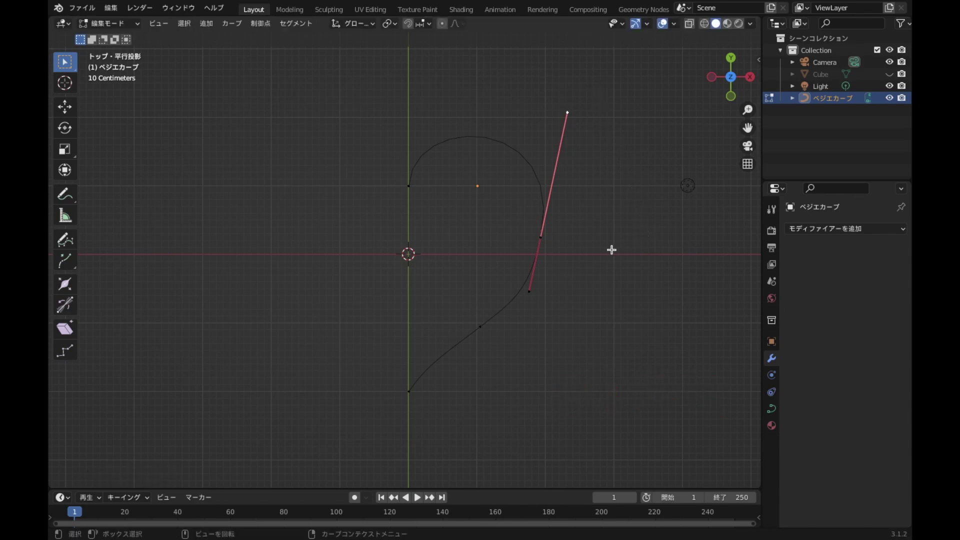
click(553, 232)
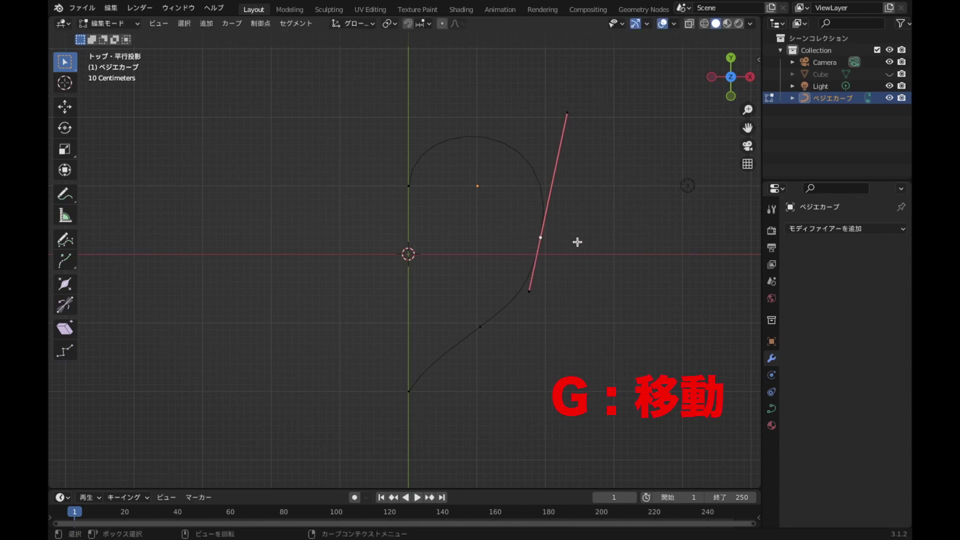
key(g)
click(578, 242)
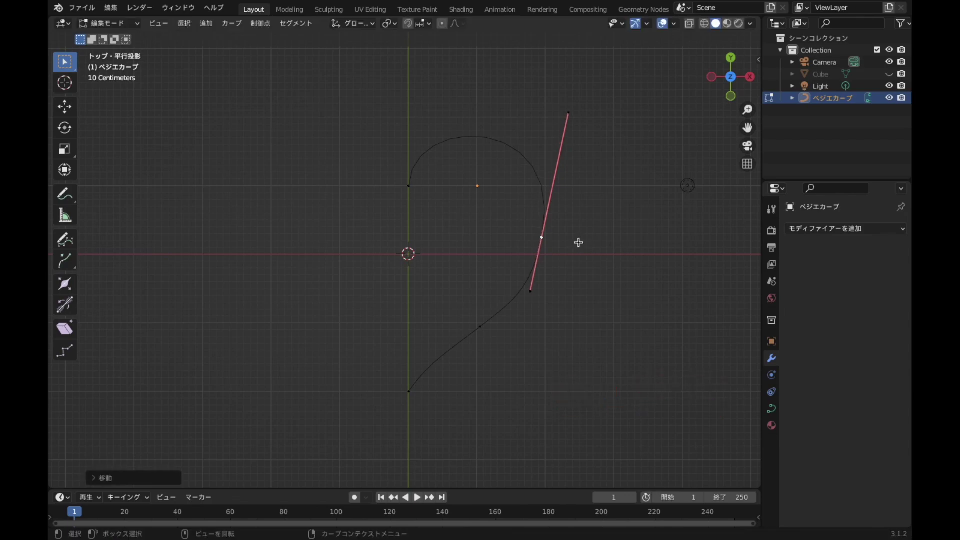
Fine-tune the lower point's handle and the right point's lower handle
click(479, 327)
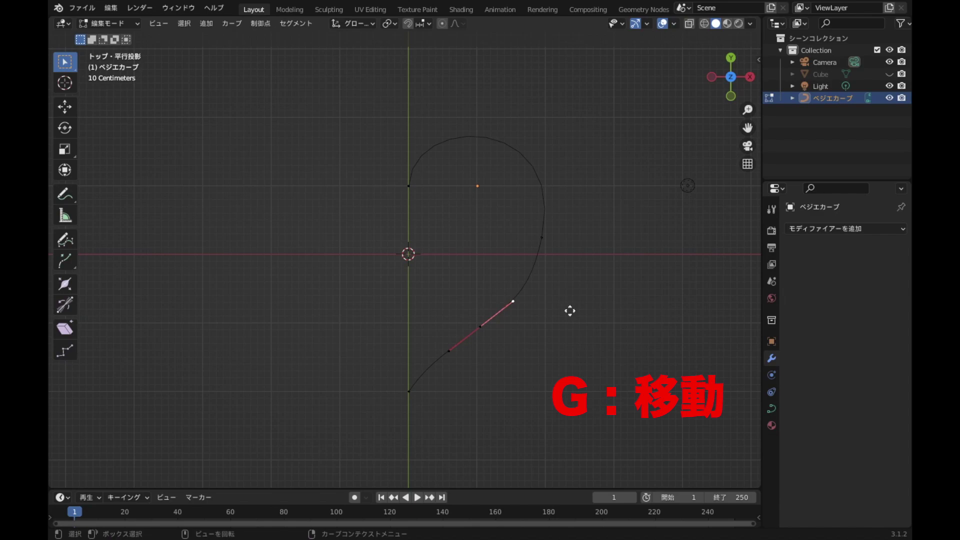
key(g)
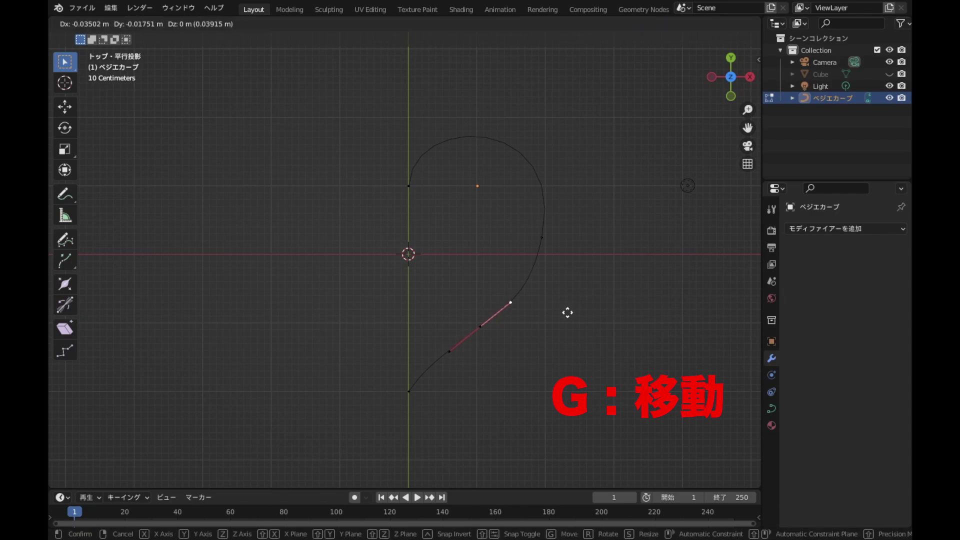
click(567, 313)
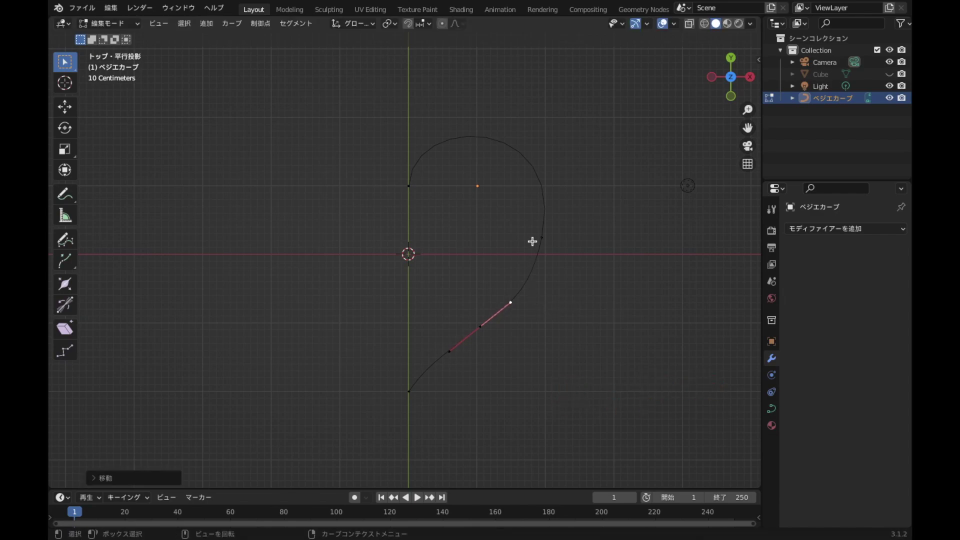
click(530, 288)
key(g)
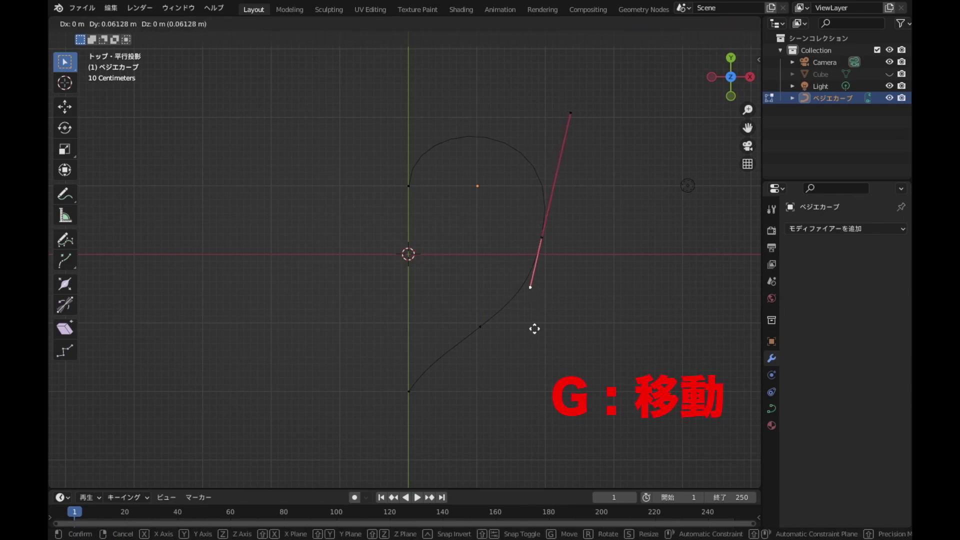
click(534, 329)
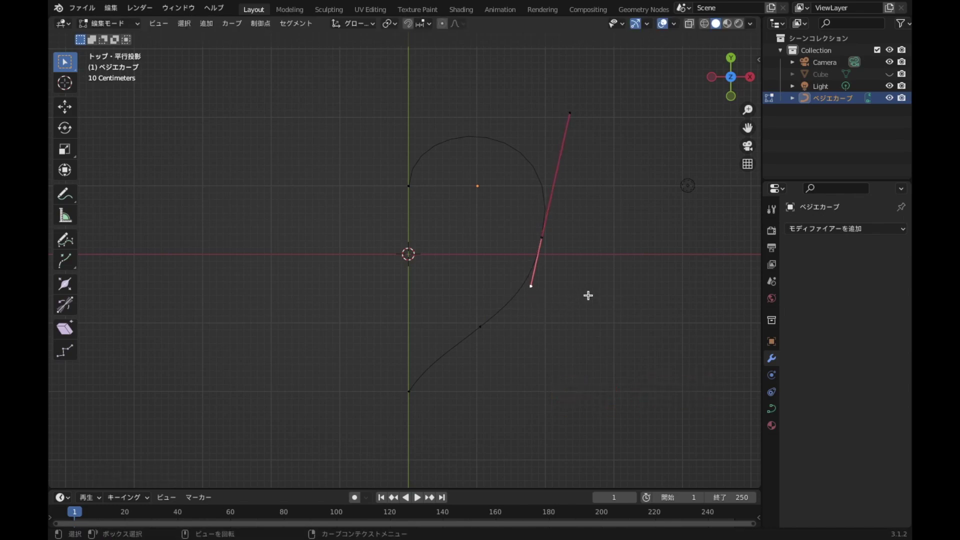
click(833, 232)
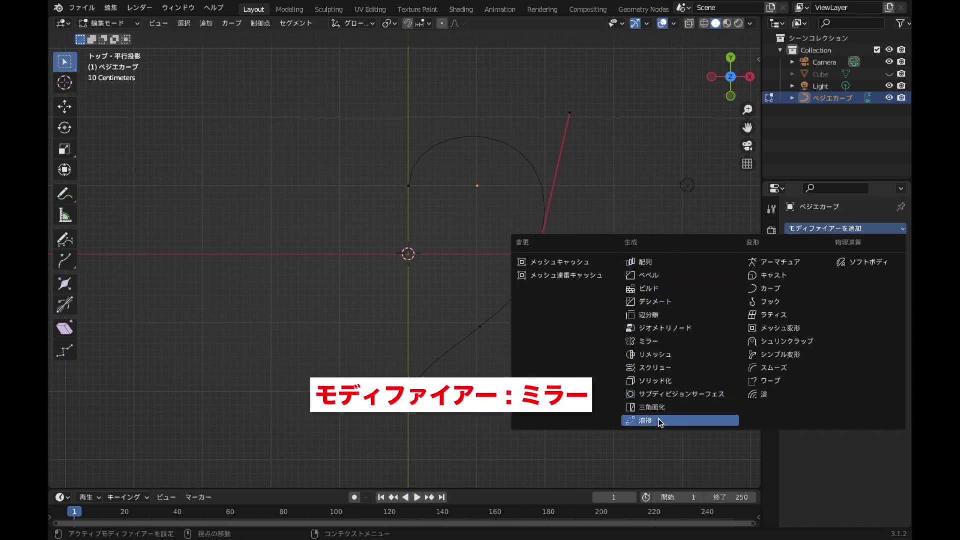
Add a Mirror modifier and slide the whole curve sideways along X
click(662, 342)
key(a)
key(g)
key(x)
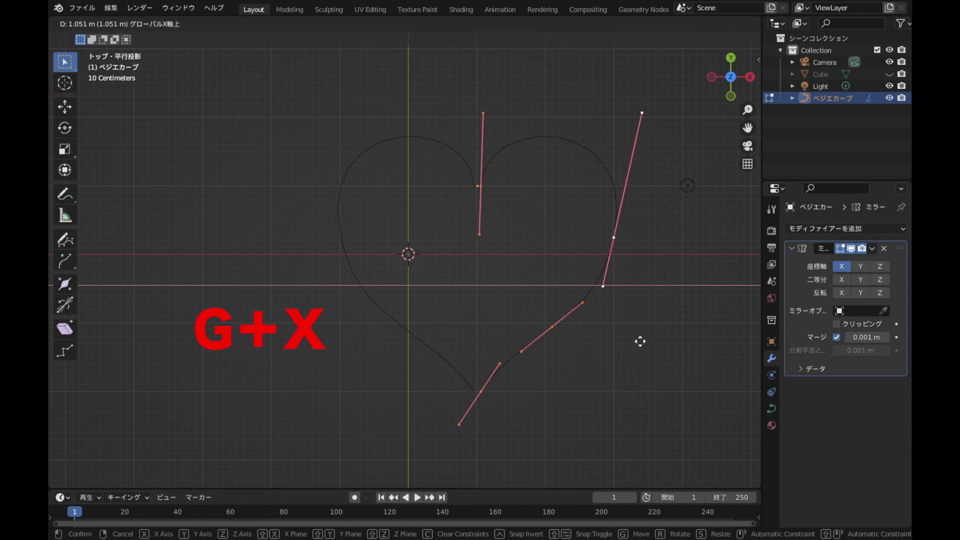
click(639, 341)
Fine-move the curve along X until the mirrored halves nearly touch, then exit Edit Mode
scroll(637, 223, up, 2)
shift+middle_drag(636, 223, 521, 332)
scroll(523, 331, up, 3)
key(g)
key(x)
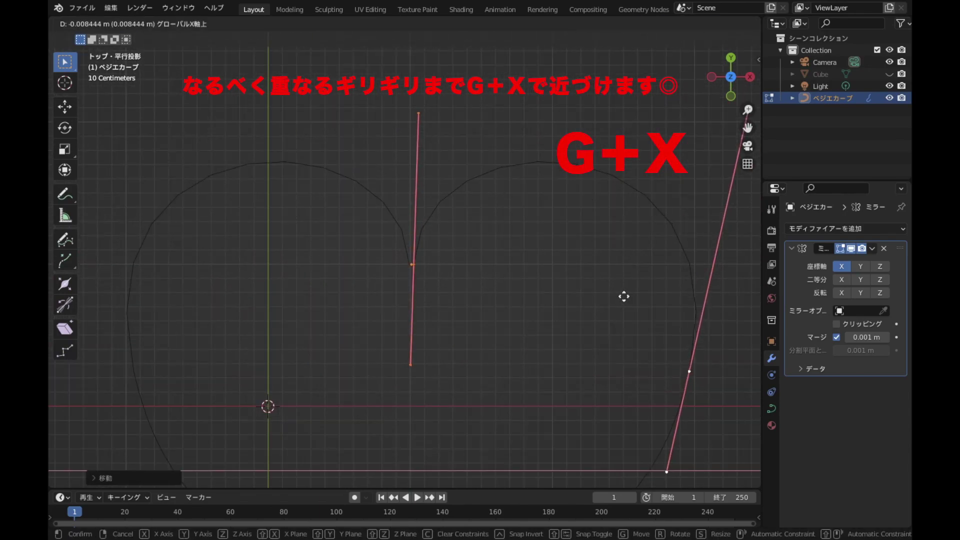
click(624, 298)
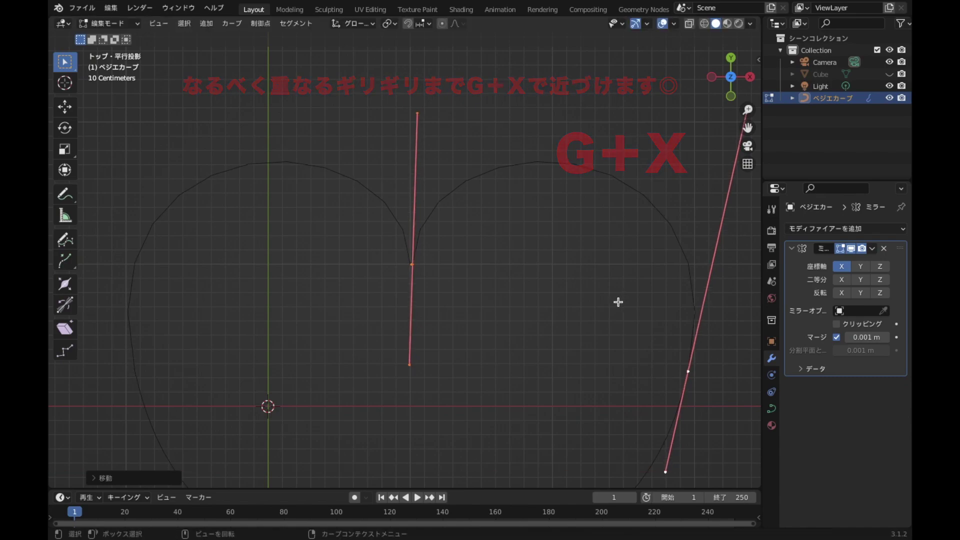
scroll(572, 347, down, 3)
scroll(583, 377, down, 1)
shift+middle_drag(583, 377, 576, 290)
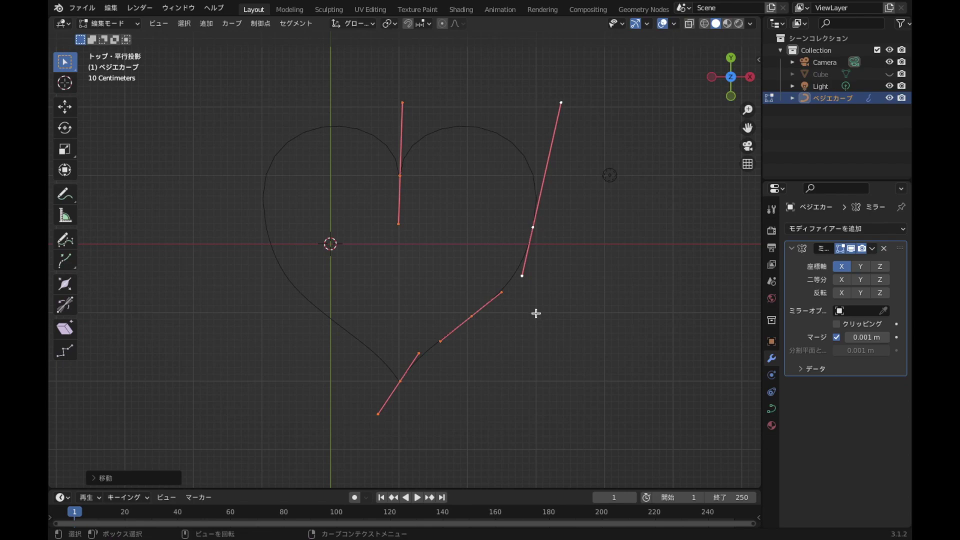
key(Tab)
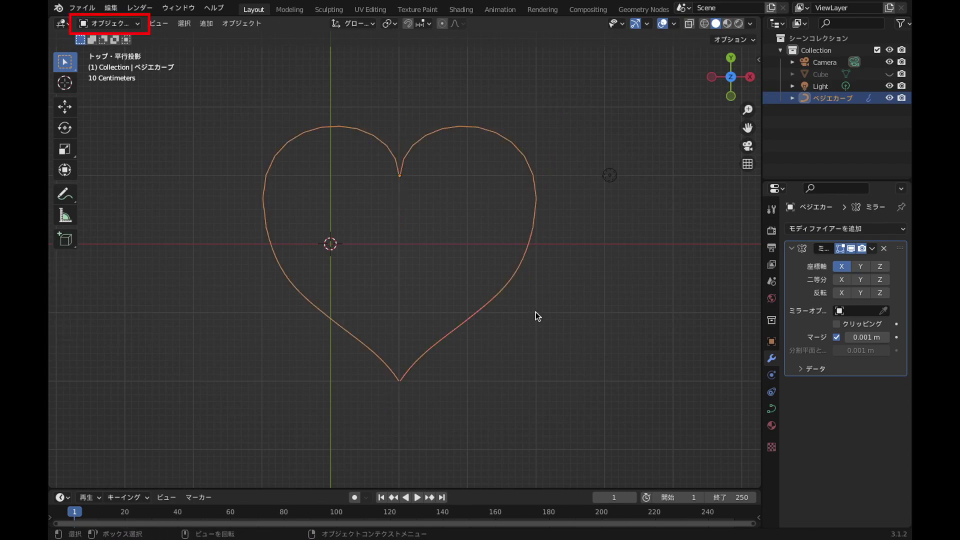
Convert the mirrored heart curve to a mesh via Convert > Mesh, then enter Edit Mode
right_click(628, 205)
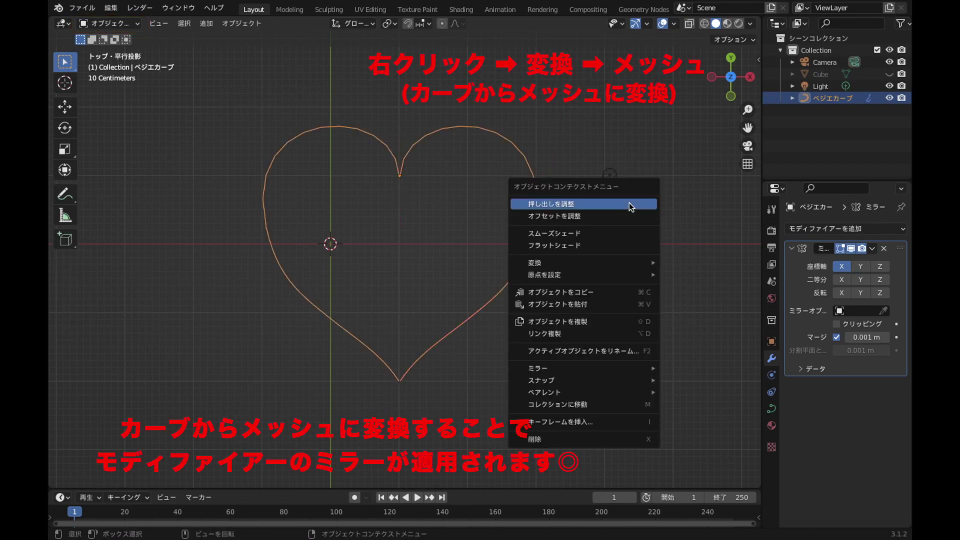
mouse_move(570, 263)
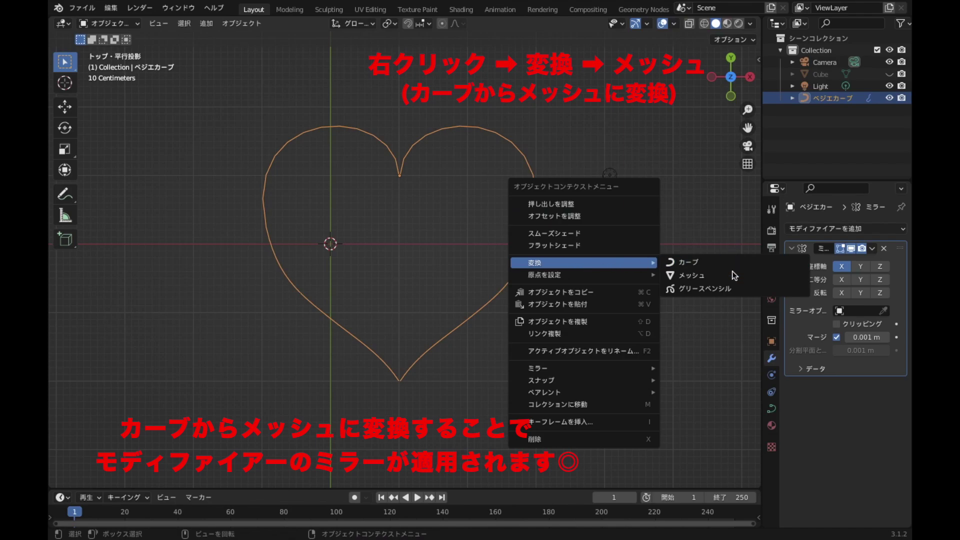
click(733, 275)
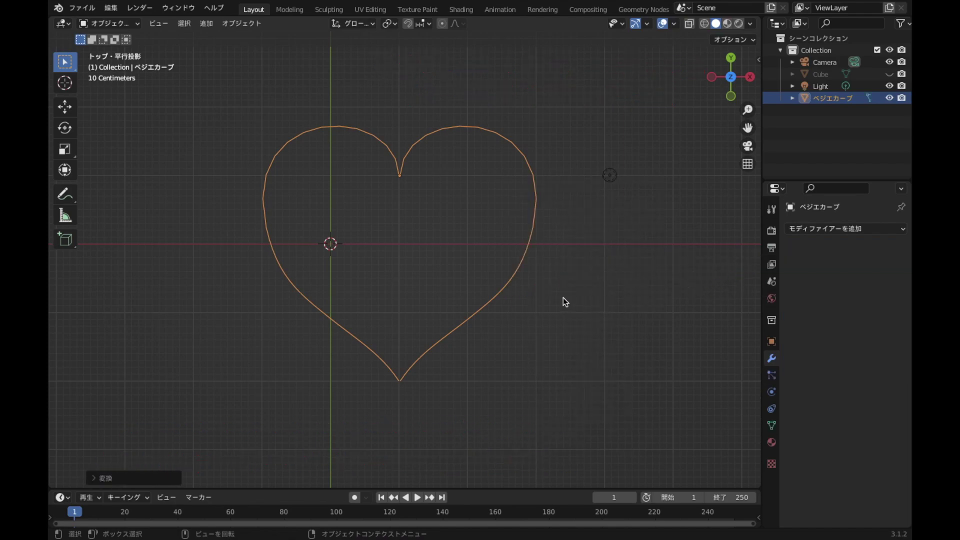
key(Tab)
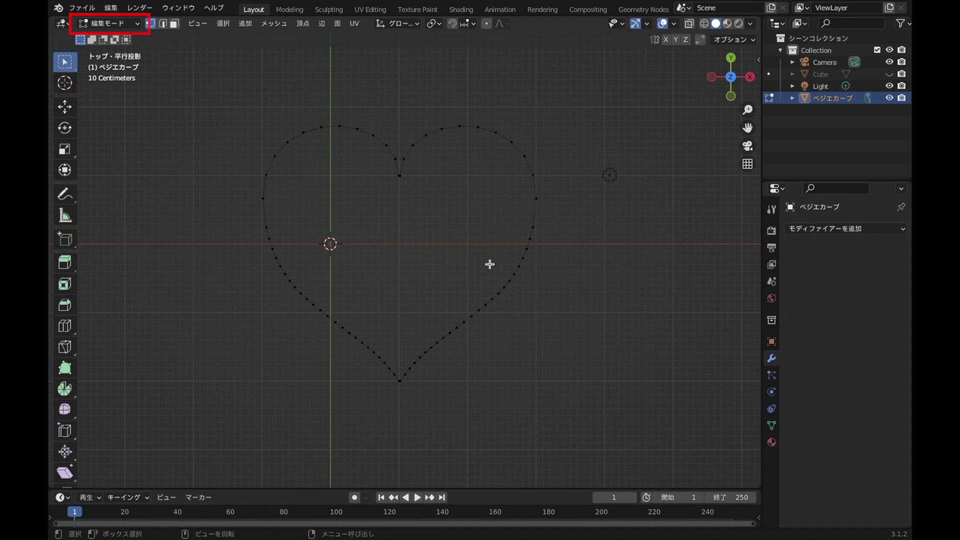
Merge the doubled vertices at the heart's top notch At Center
scroll(452, 137, up, 5)
shift+middle_drag(452, 137, 460, 299)
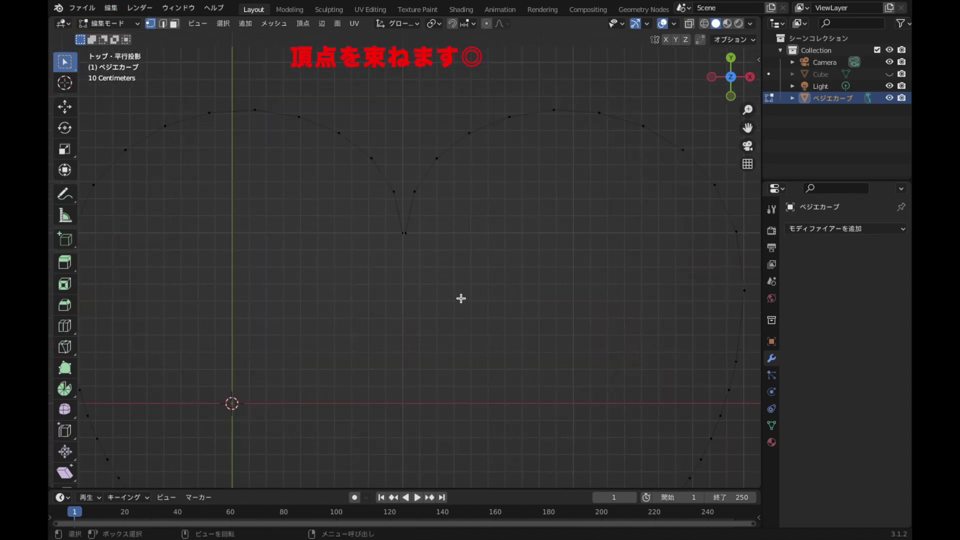
scroll(461, 299, up, 1)
drag(365, 255, 455, 209)
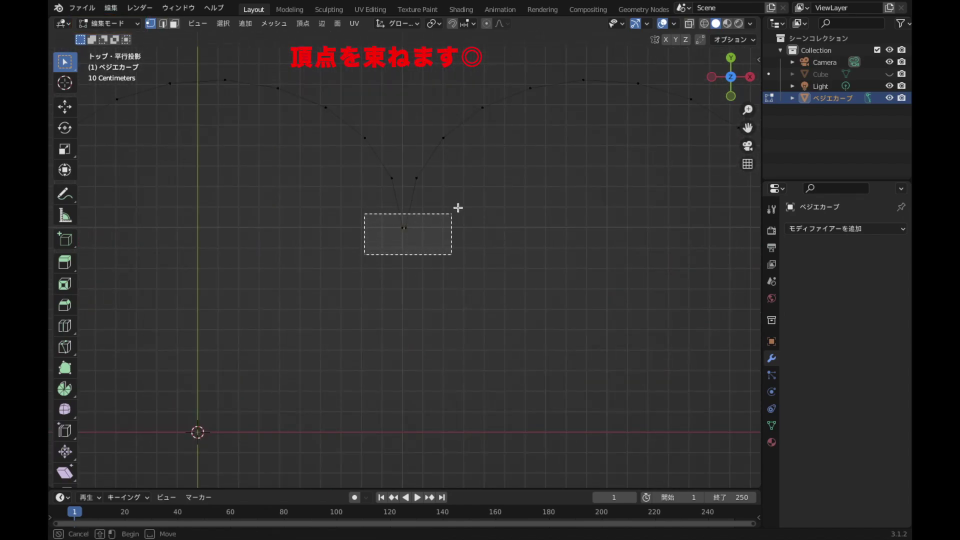
key(m)
click(608, 219)
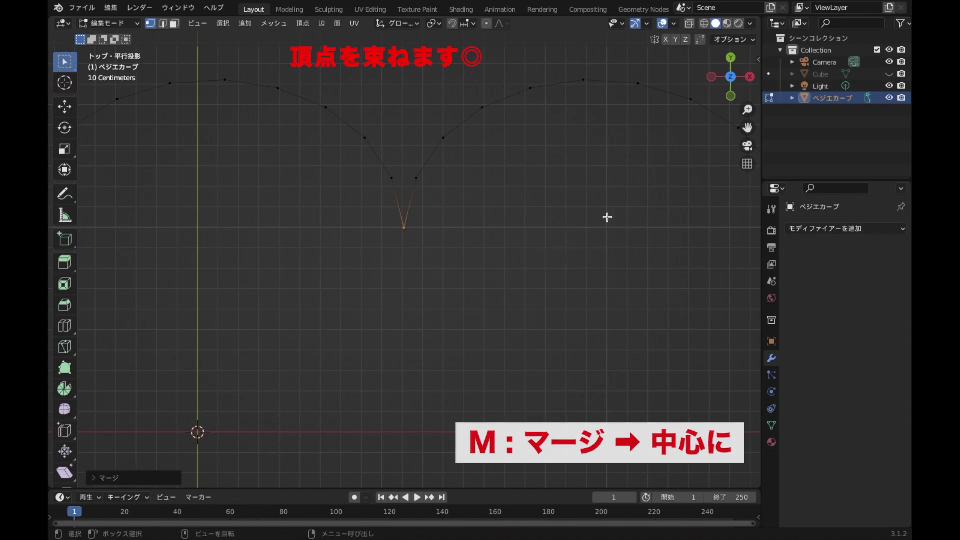
Merge the bottom tip vertices At Center and return to Object Mode
scroll(608, 217, down, 2)
scroll(595, 290, down, 2)
shift+middle_drag(579, 368, 583, 293)
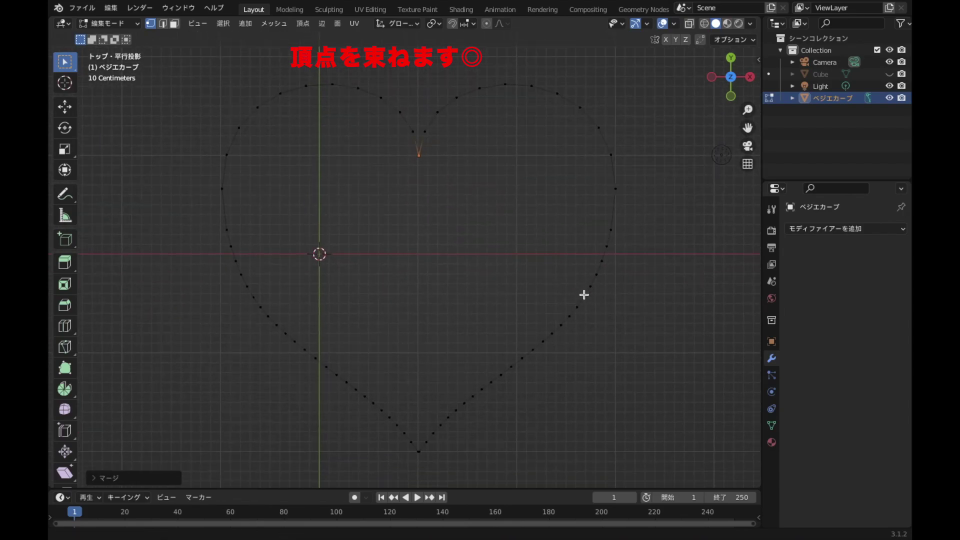
shift+middle_drag(540, 388, 446, 360)
scroll(446, 360, up, 2)
scroll(392, 400, up, 1)
shift+middle_drag(409, 397, 365, 365)
drag(364, 364, 445, 327)
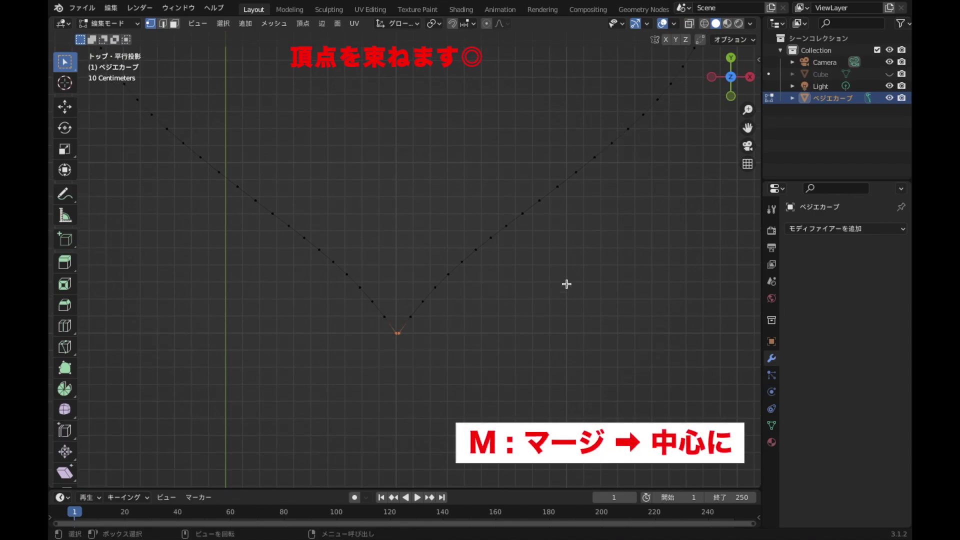
key(m)
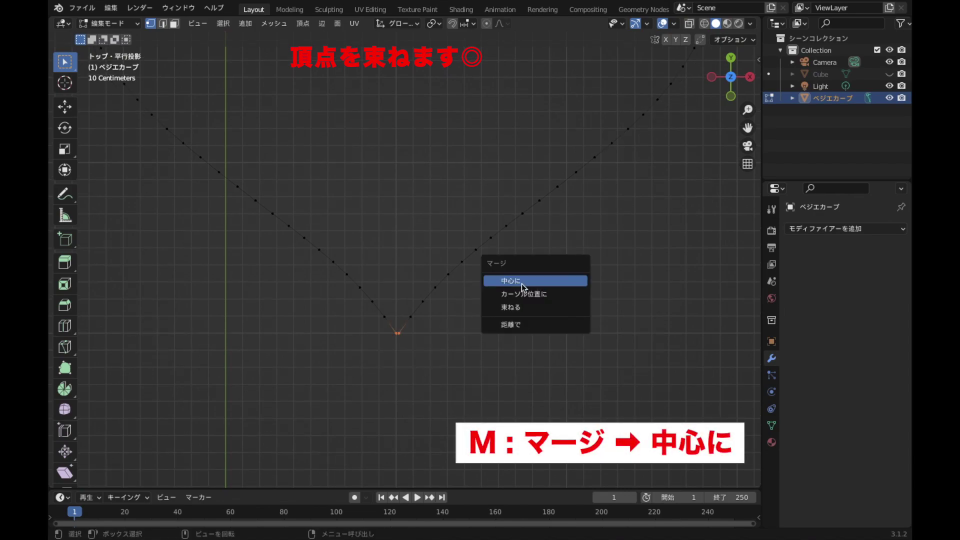
click(521, 287)
scroll(475, 405, down, 1)
scroll(500, 325, down, 1)
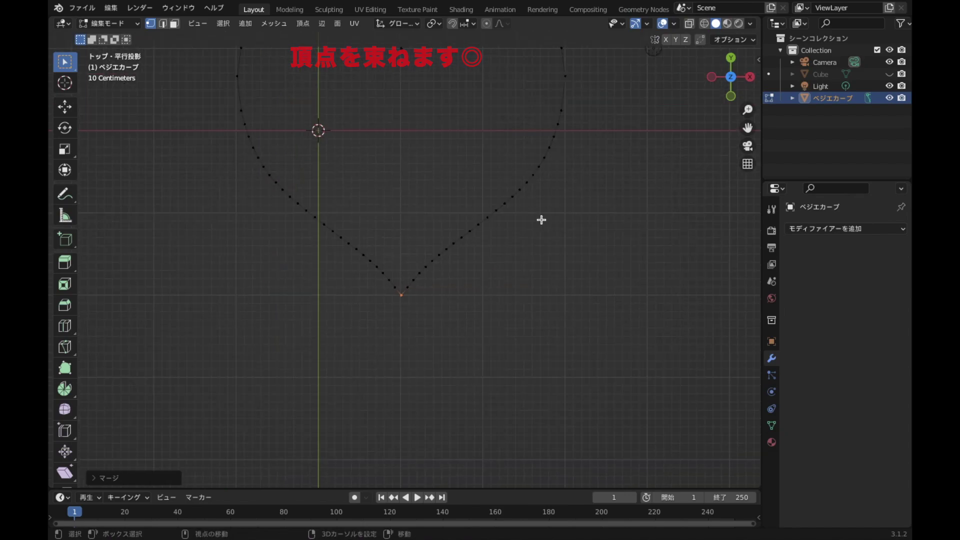
shift+middle_drag(541, 220, 574, 365)
key(Tab)
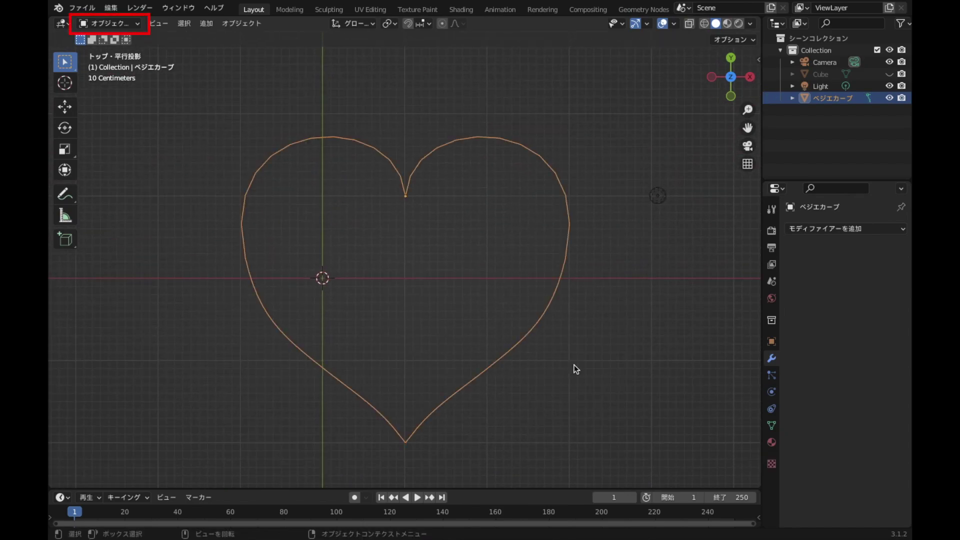
Set the heart's origin to its geometry, snap it to the world origin, and unhide the Cube
click(250, 26)
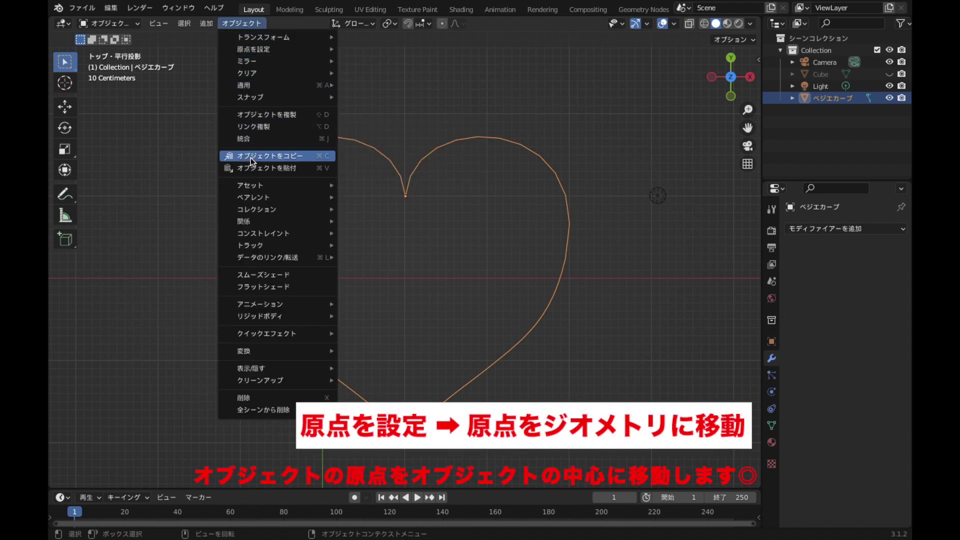
mouse_move(253, 49)
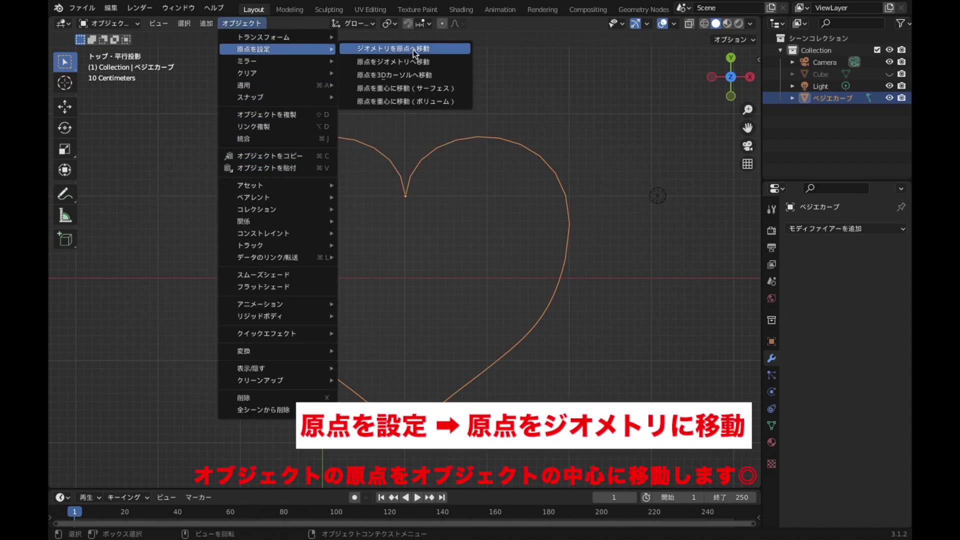
click(413, 62)
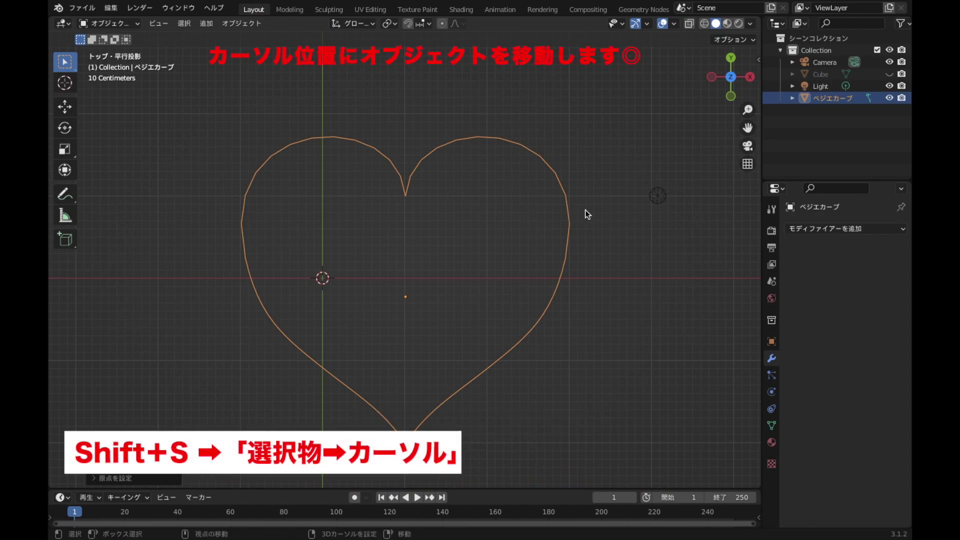
key(shift+s)
click(593, 140)
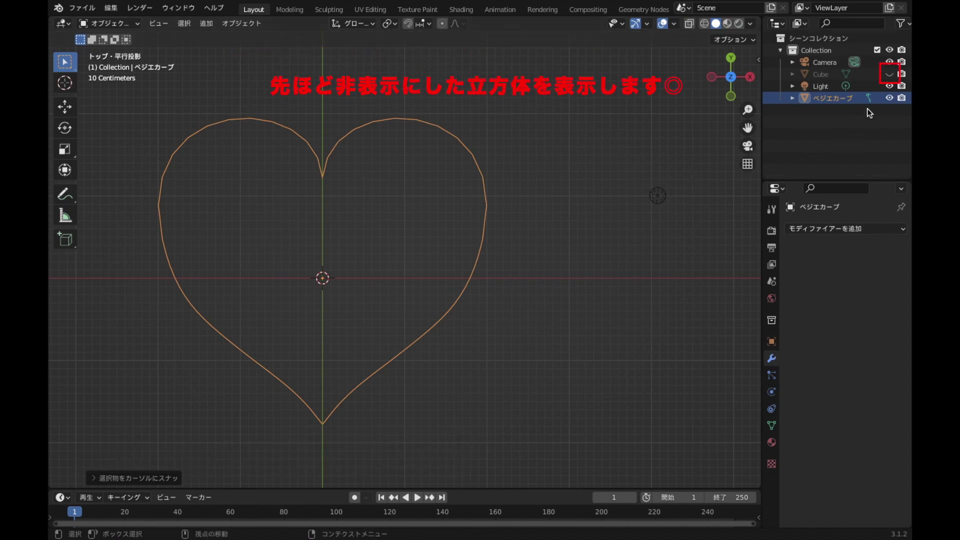
click(889, 74)
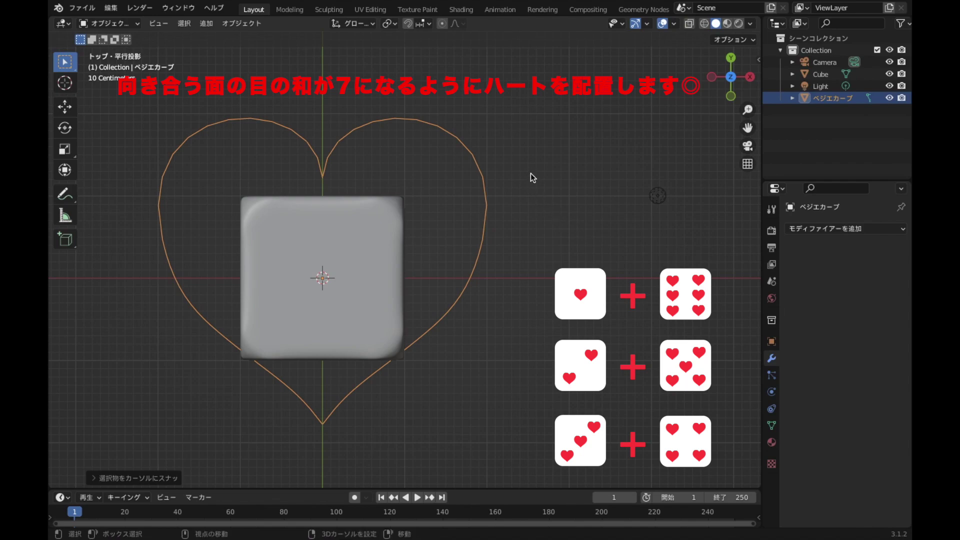
Scale the heart down and raise it along Z onto the cube's top face
shift+middle_drag(528, 173, 640, 163)
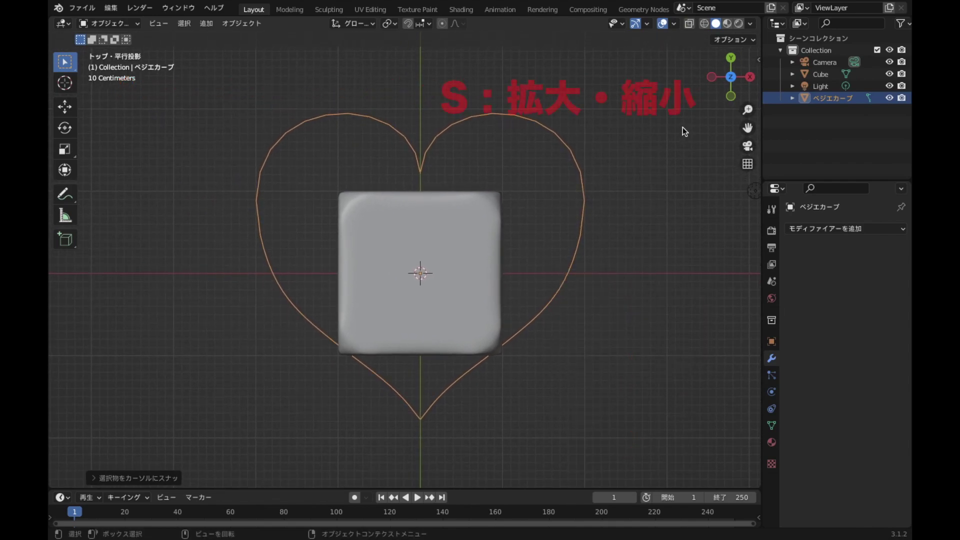
key(s)
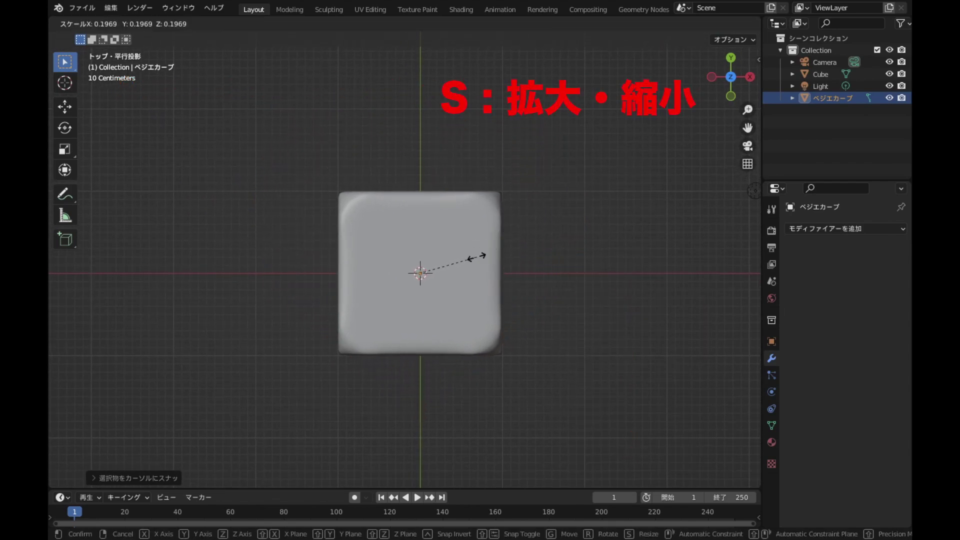
click(508, 277)
middle_drag(553, 358, 501, 270)
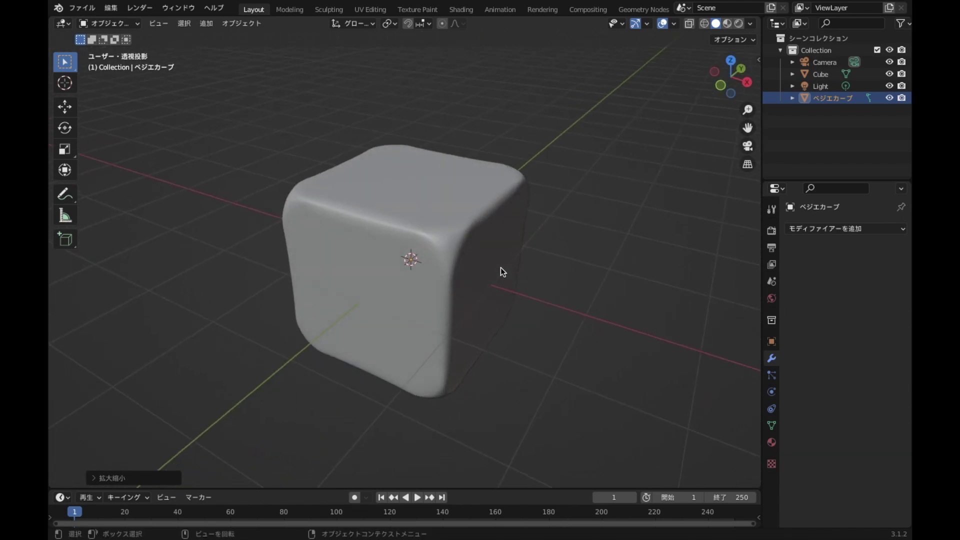
scroll(575, 379, down, 2)
key(g)
key(z)
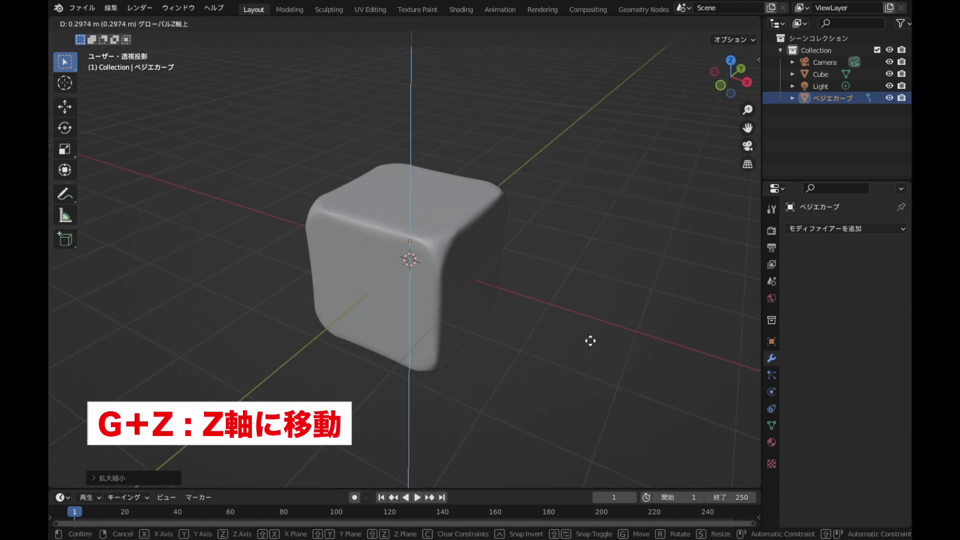
click(615, 298)
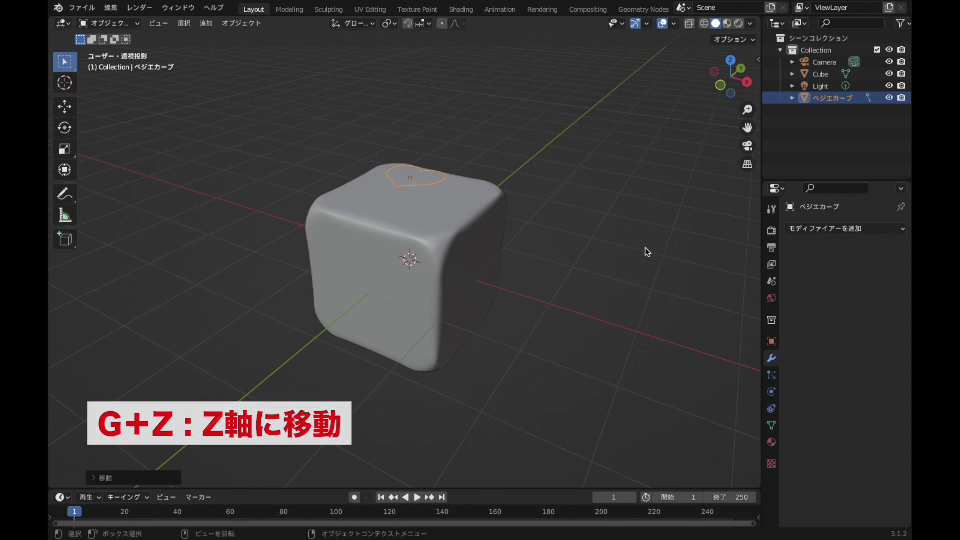
In top view, shrink the heart to pip size and adjust it along Y to centre it
click(731, 60)
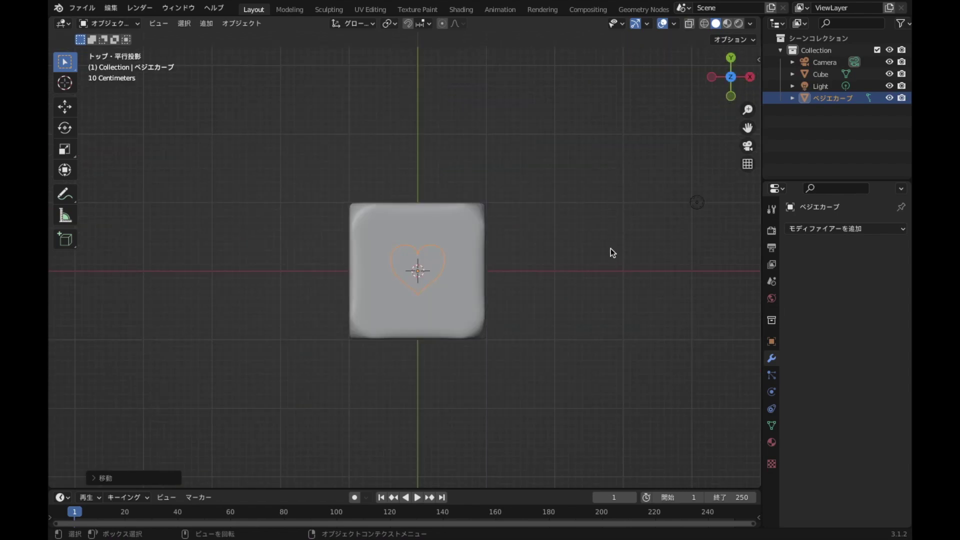
scroll(615, 275, up, 4)
shift+middle_drag(628, 311, 598, 253)
key(s)
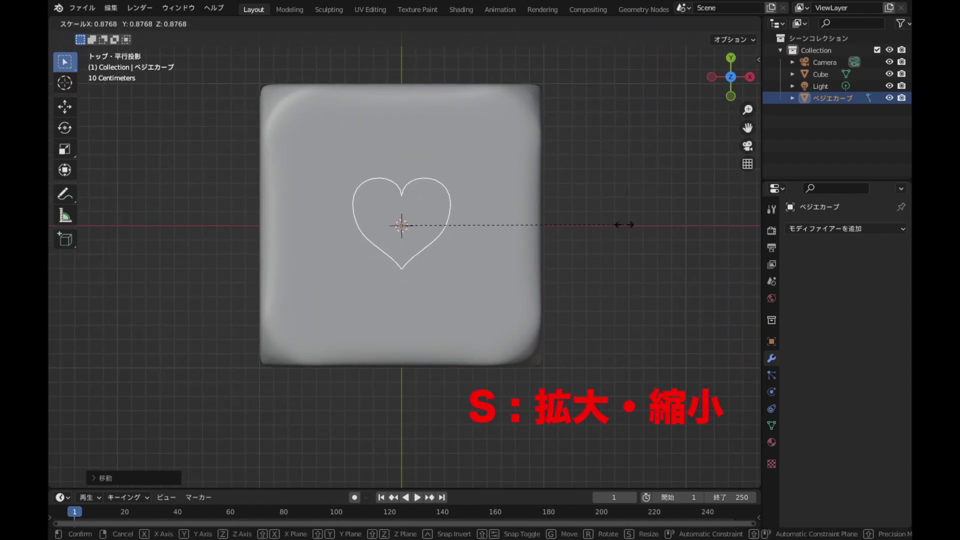
click(547, 228)
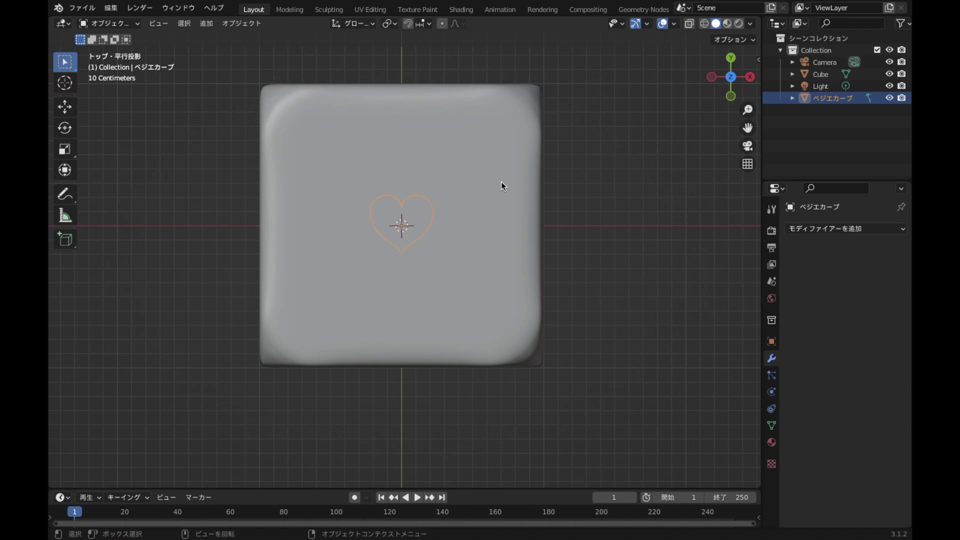
key(g)
key(y)
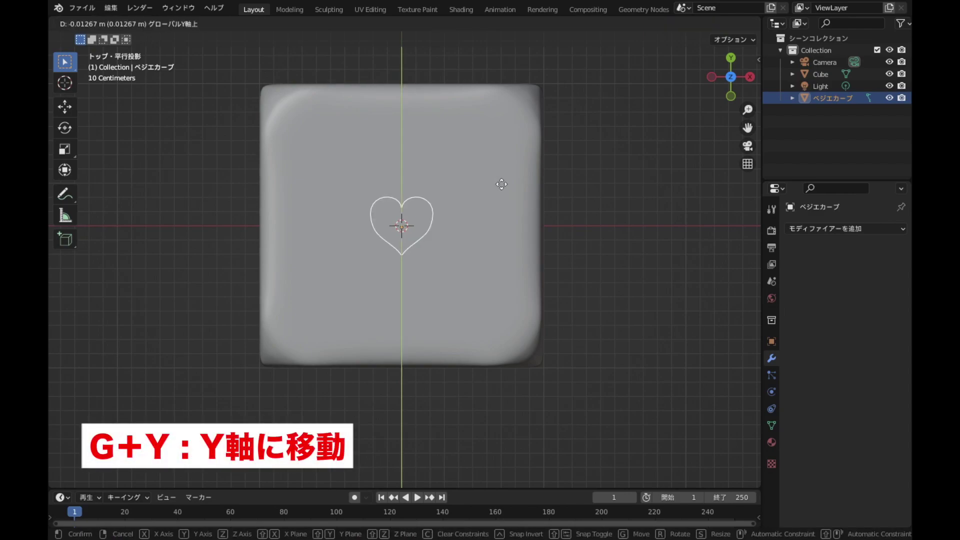
click(501, 185)
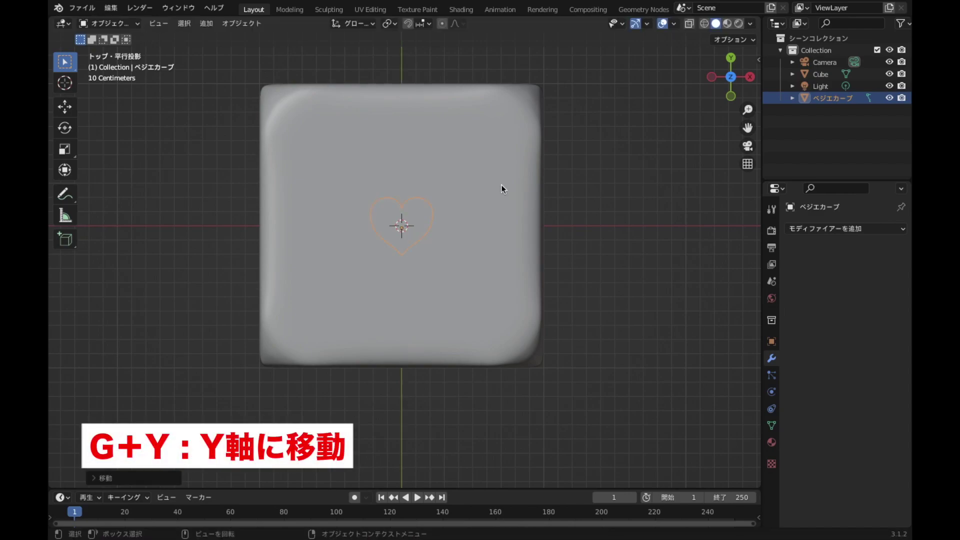
Duplicate the heart pip in place and rotate the copy 90° about X
key(shift+d)
right_click(608, 221)
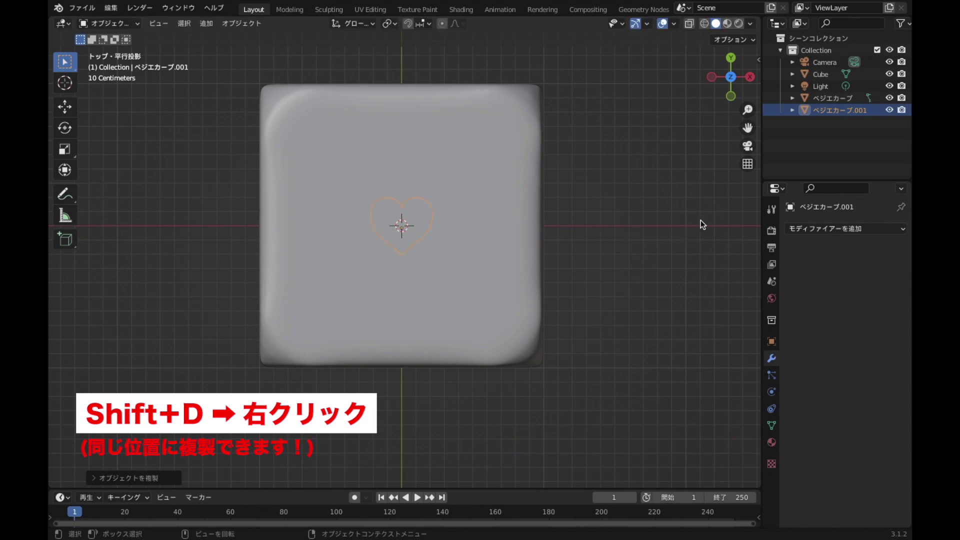
mouse_move(669, 350)
middle_down()
mouse_move(615, 284)
mouse_move(629, 349)
middle_up()
scroll(628, 349, down, 2)
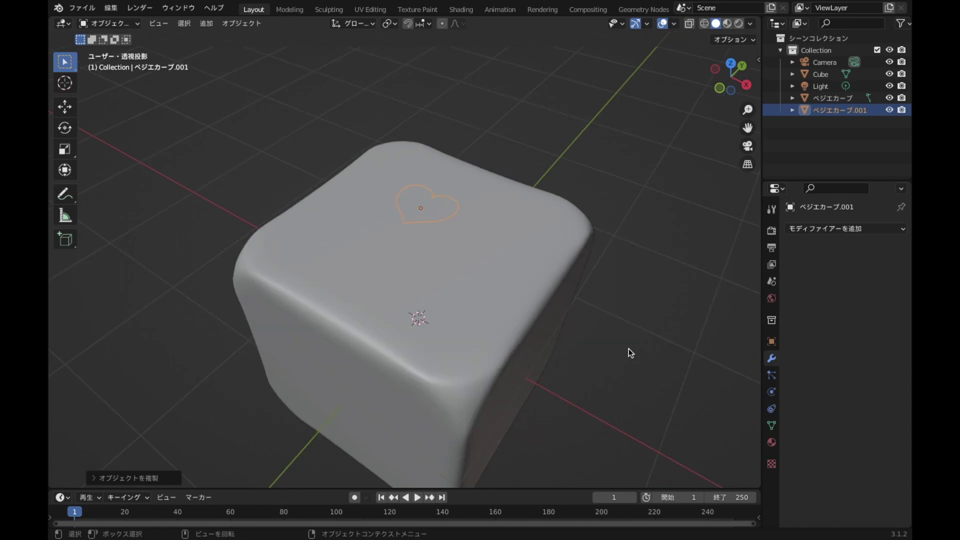
scroll(628, 349, down, 2)
key(r)
text(x90)
key(Return)
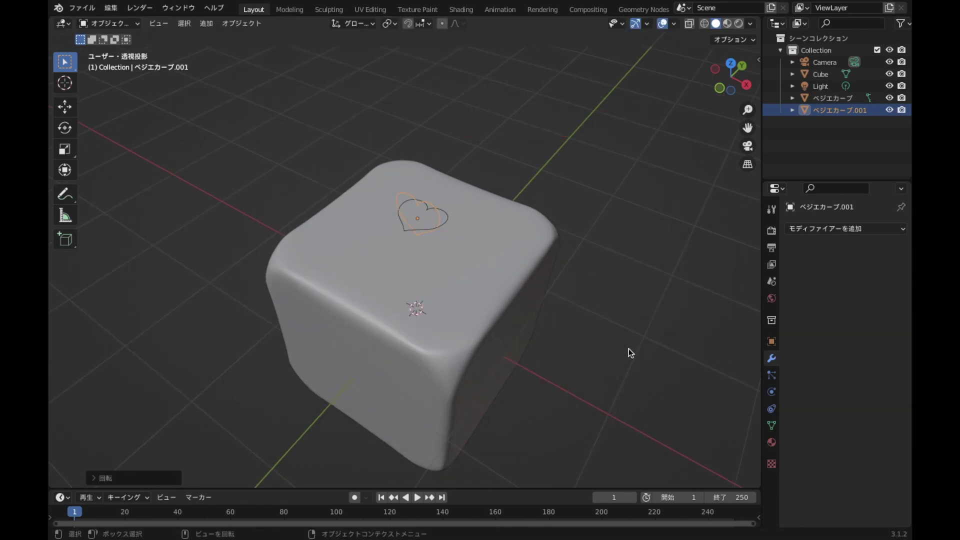
With X-ray on, snap the copy to the world origin and slide it along Y onto the front face
key(alt+z)
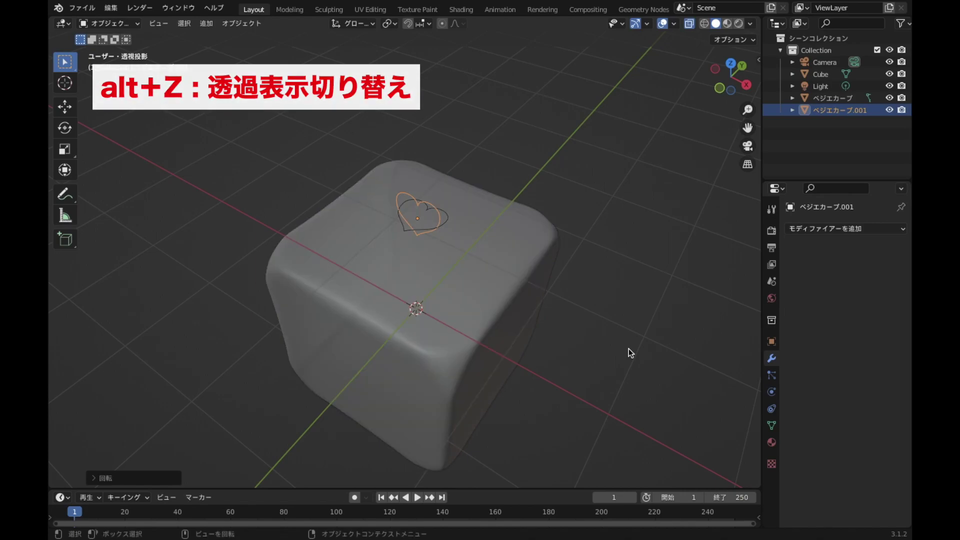
middle_drag(629, 349, 626, 295)
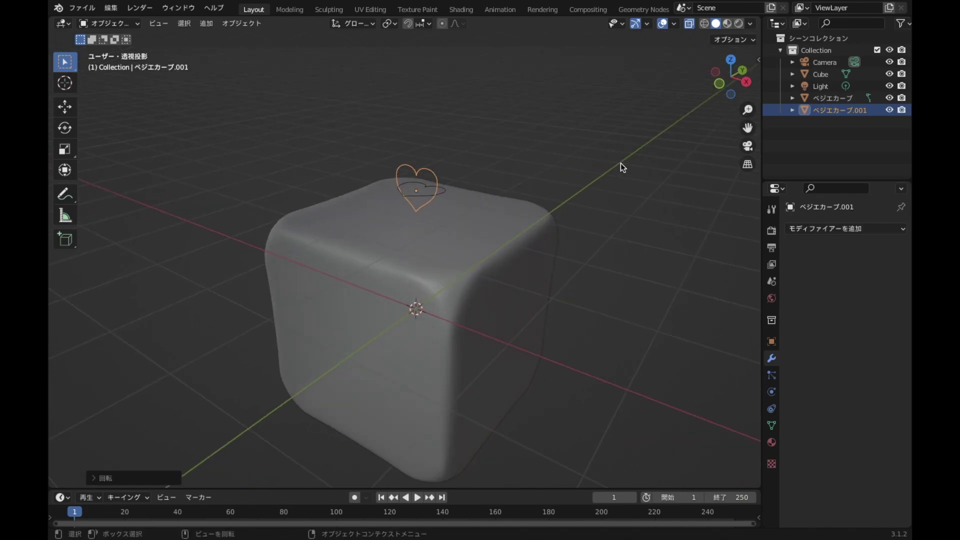
key(shift+s)
click(629, 101)
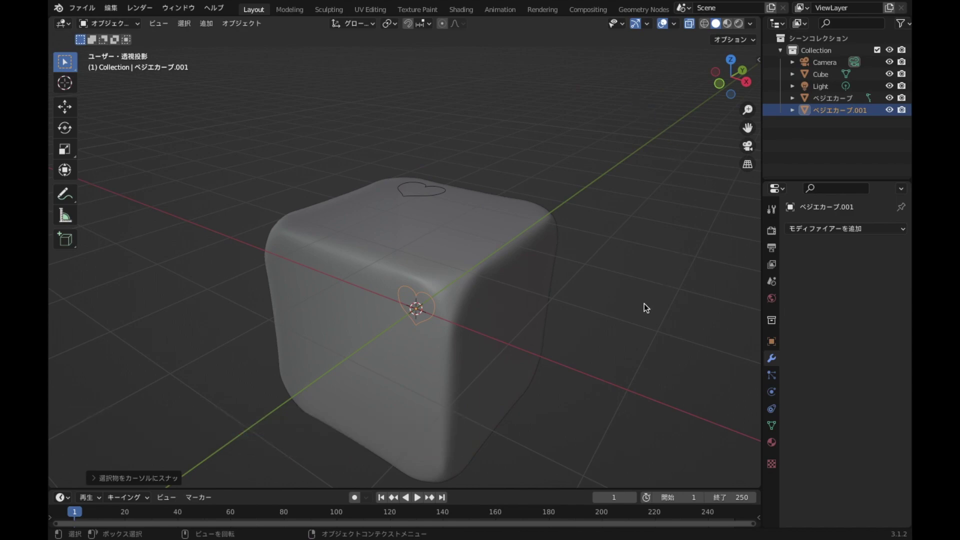
key(g)
key(y)
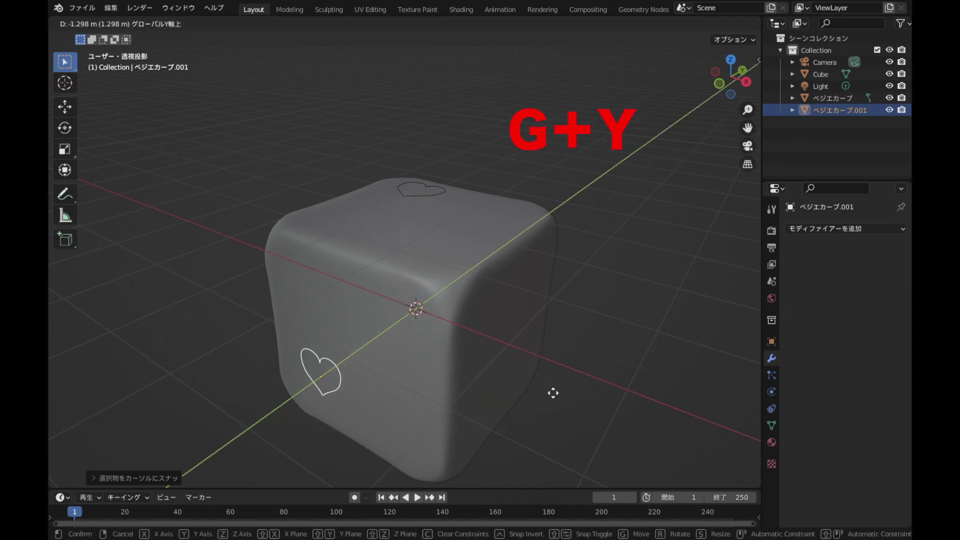
click(558, 393)
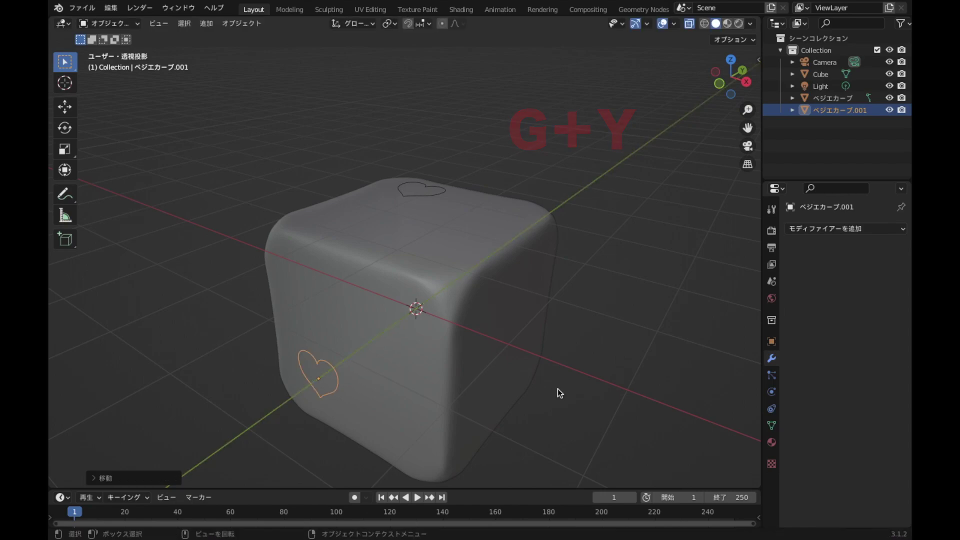
click(720, 83)
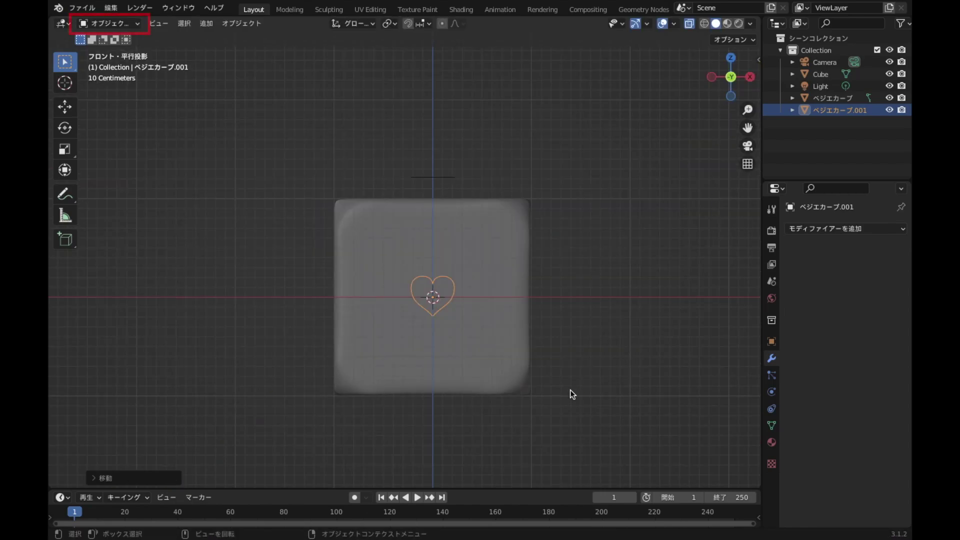
In Edit Mode, add two heart copies, upper-right and lower-left, making a diagonal of three
key(Tab)
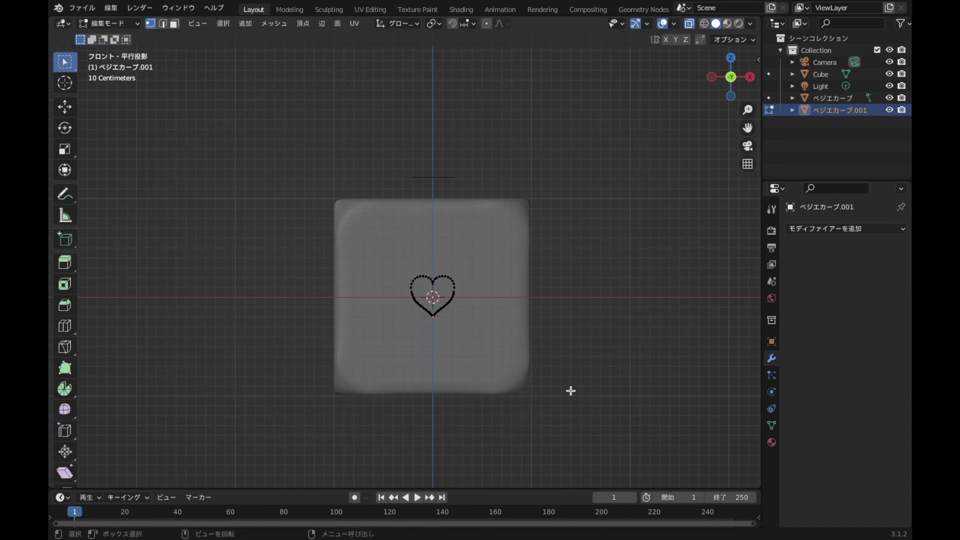
scroll(573, 393, up, 3)
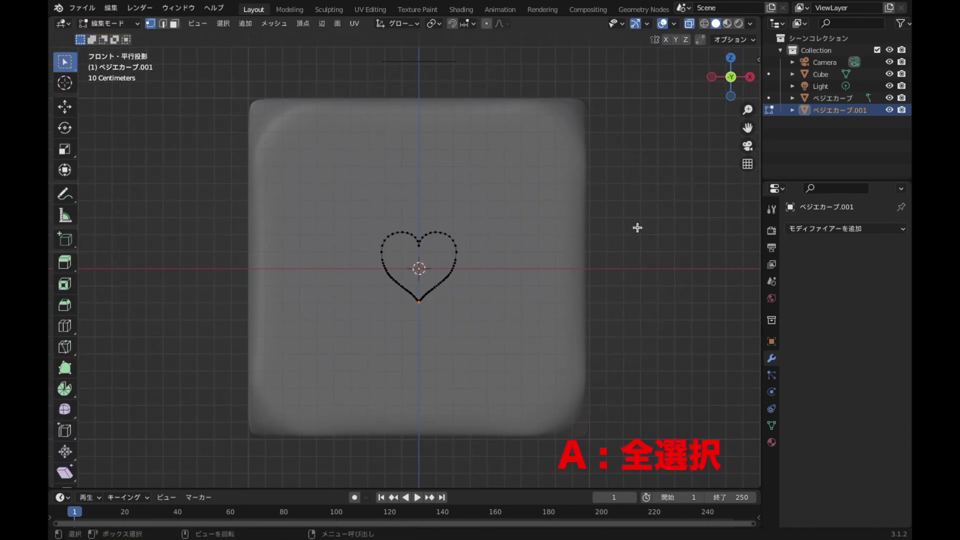
key(a)
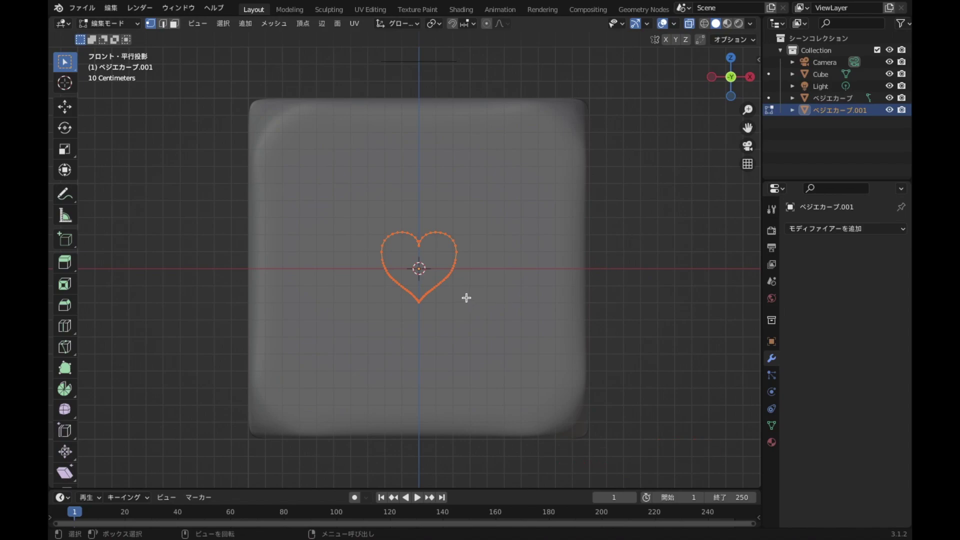
key(shift+d)
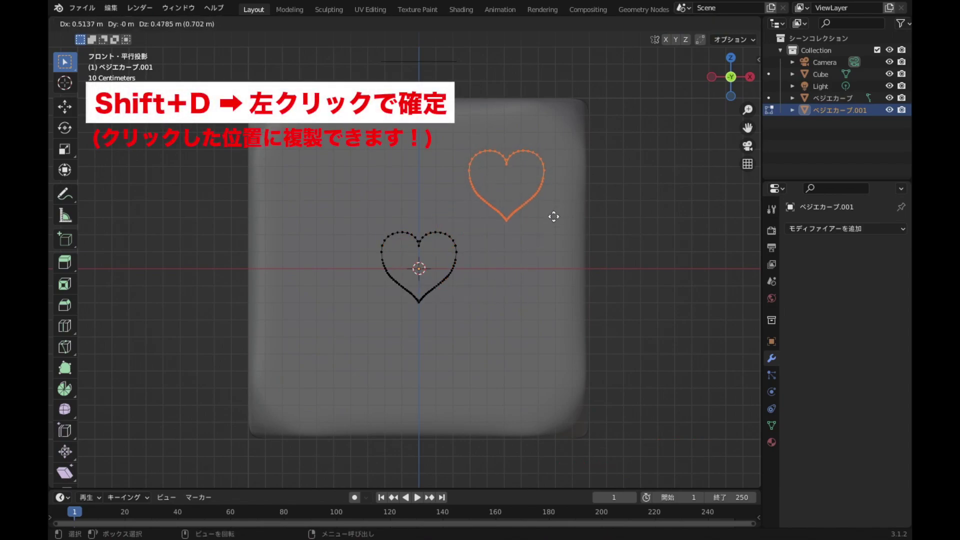
click(553, 216)
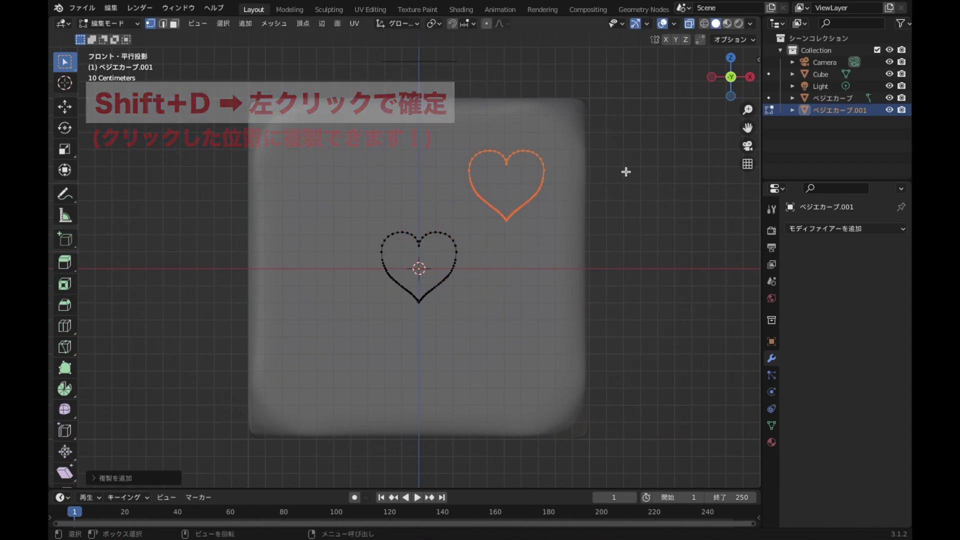
key(shift+d)
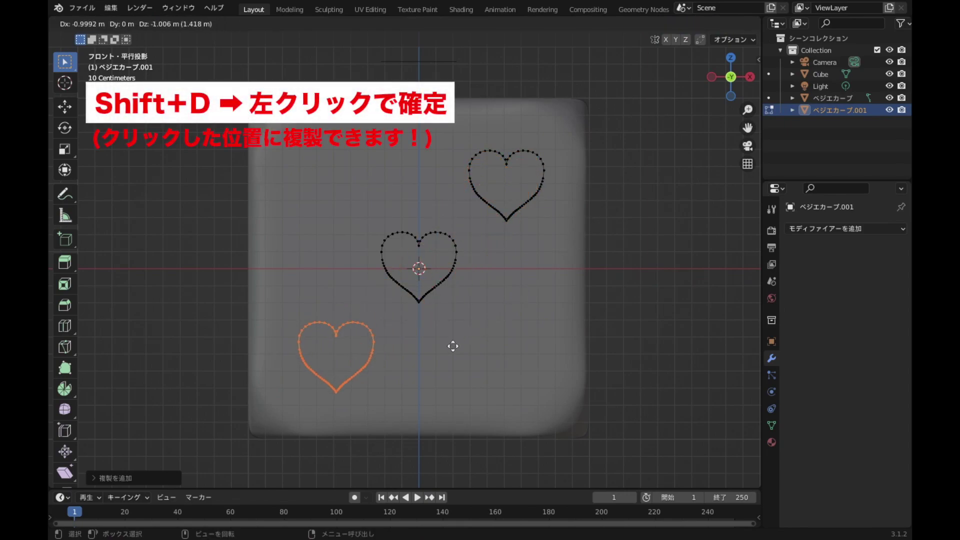
click(452, 345)
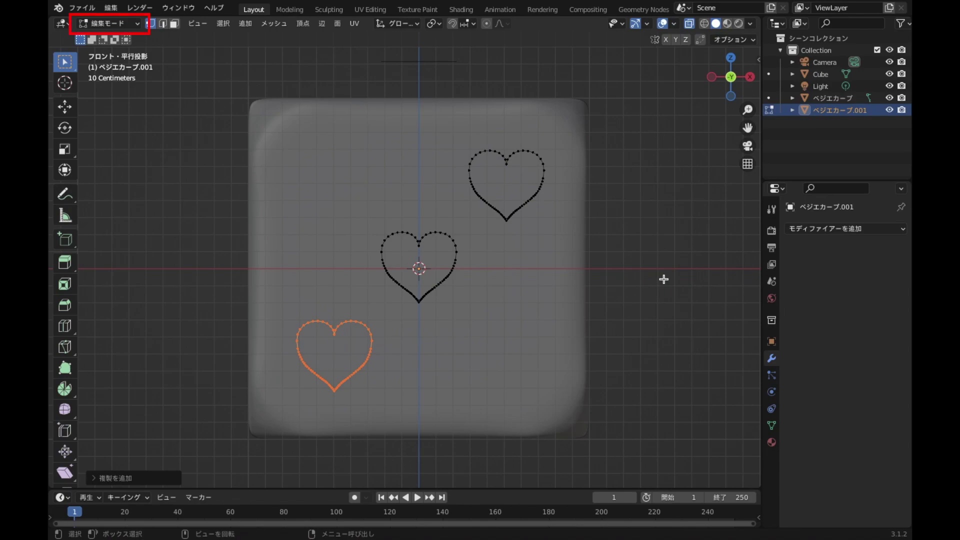
key(Tab)
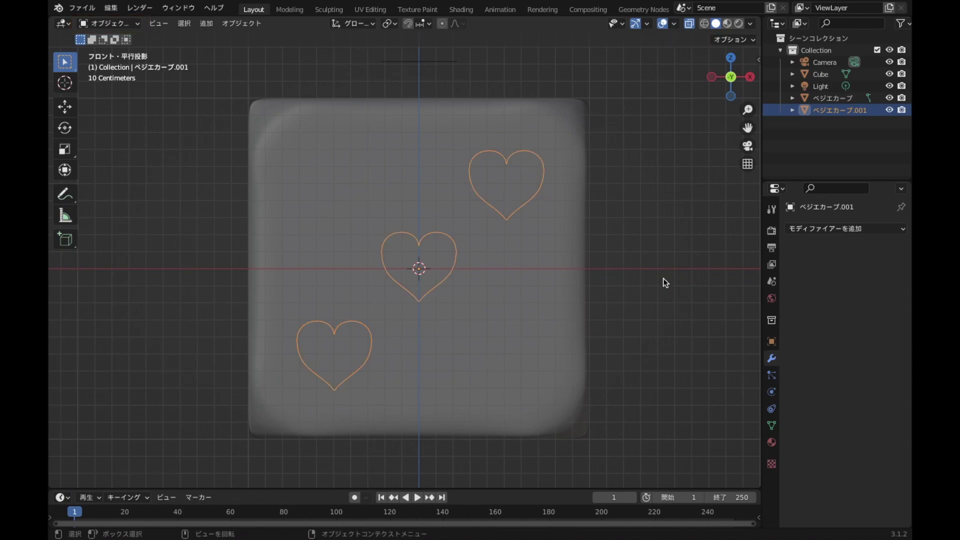
click(554, 338)
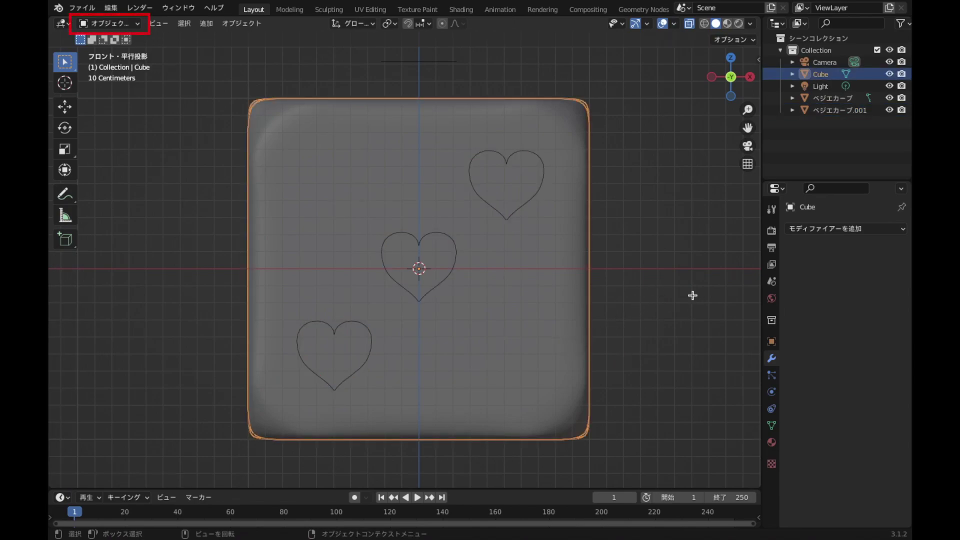
In the hearts curve's Edit Mode, move the lower-left heart slightly down and left
key(Tab)
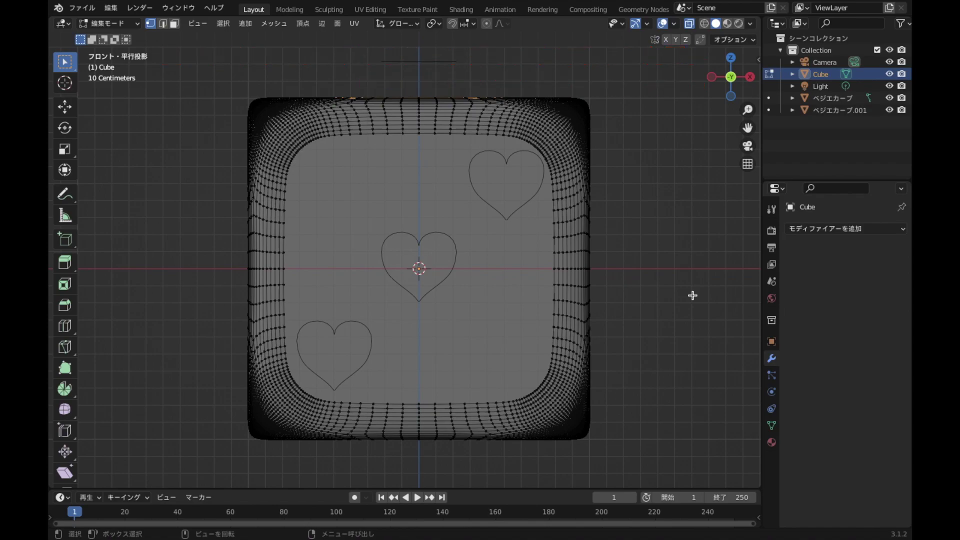
key(Tab)
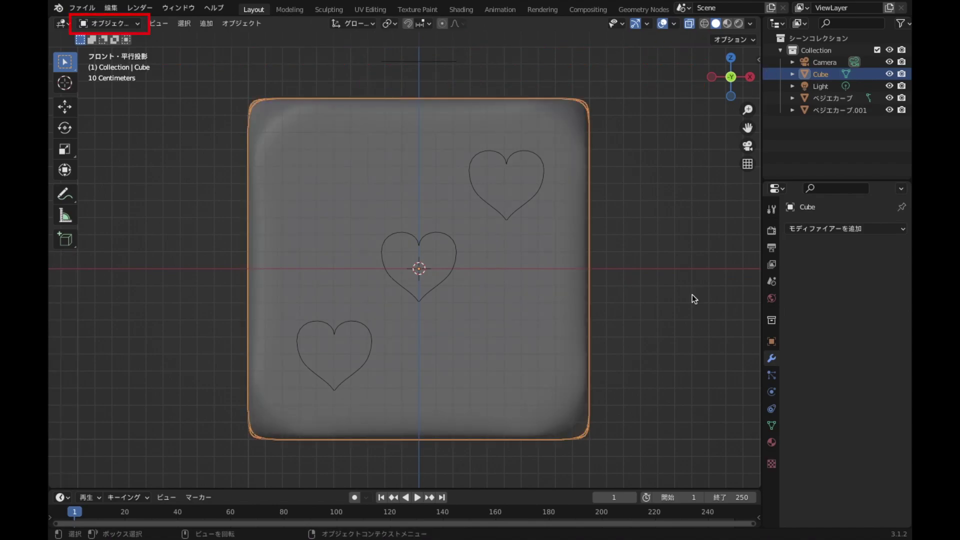
click(364, 362)
key(Tab)
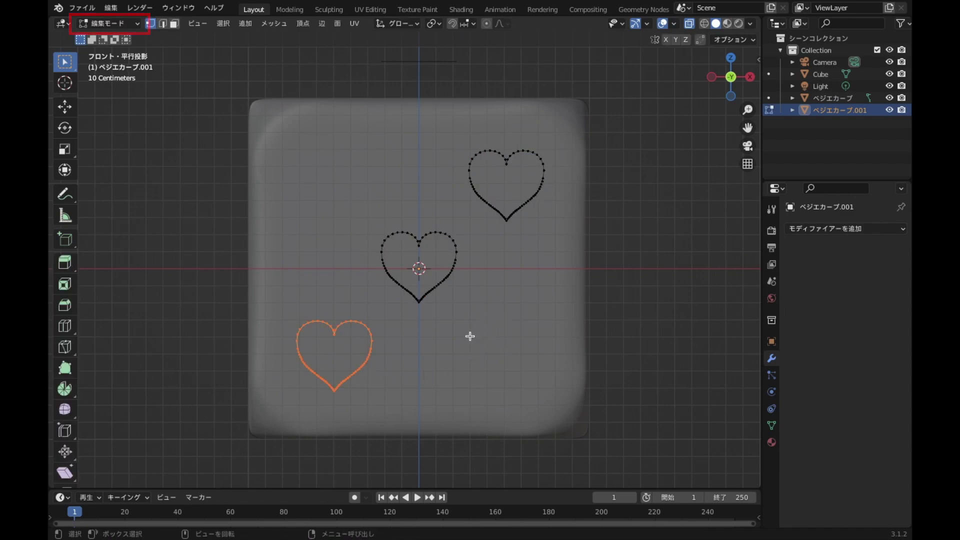
key(g)
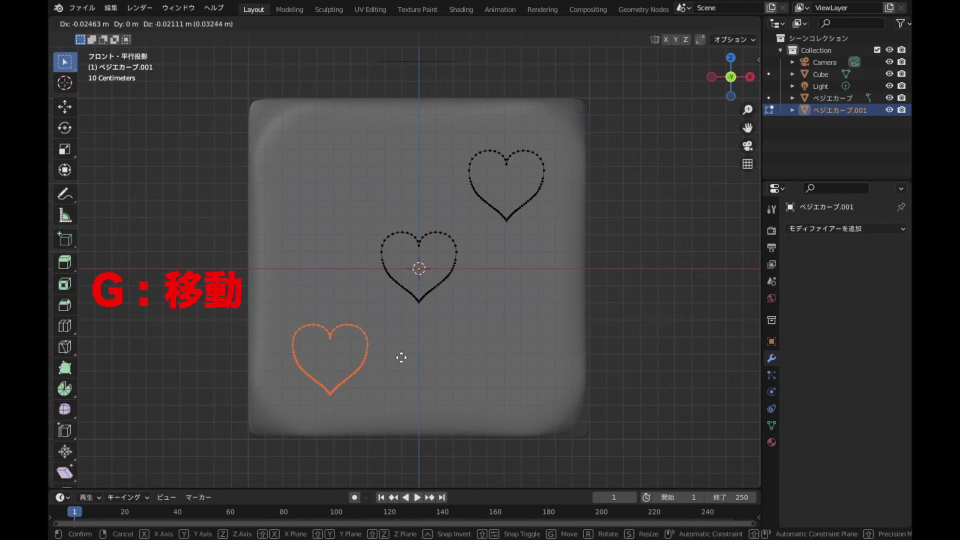
click(401, 357)
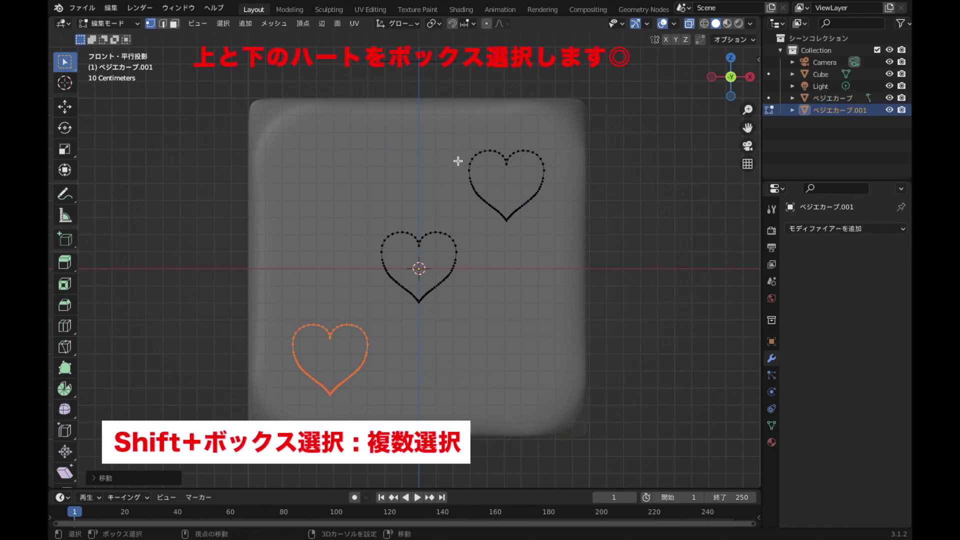
Box-select the top and bottom corner hearts, leaving the centre heart unselected
shift+drag(442, 113, 597, 175)
scroll(667, 182, up, 2)
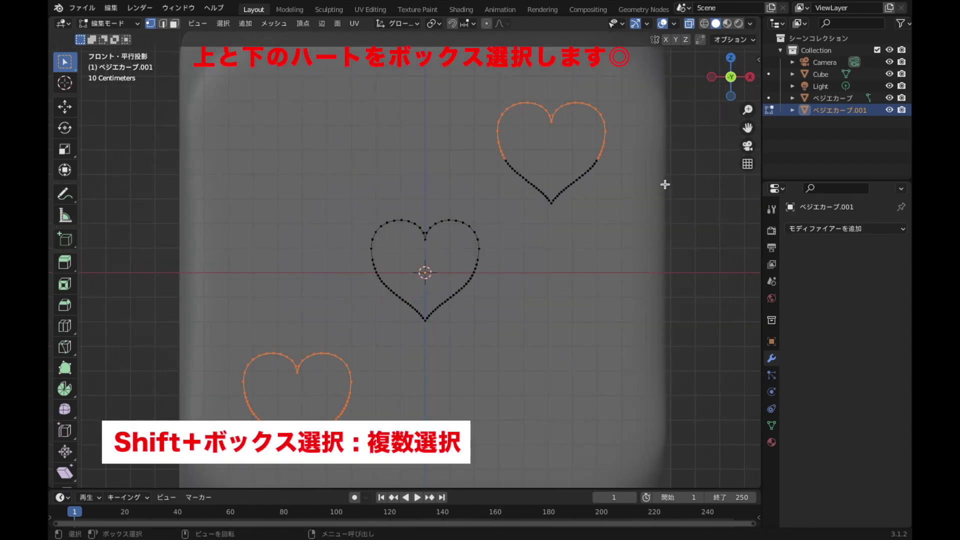
shift+drag(478, 215, 675, 140)
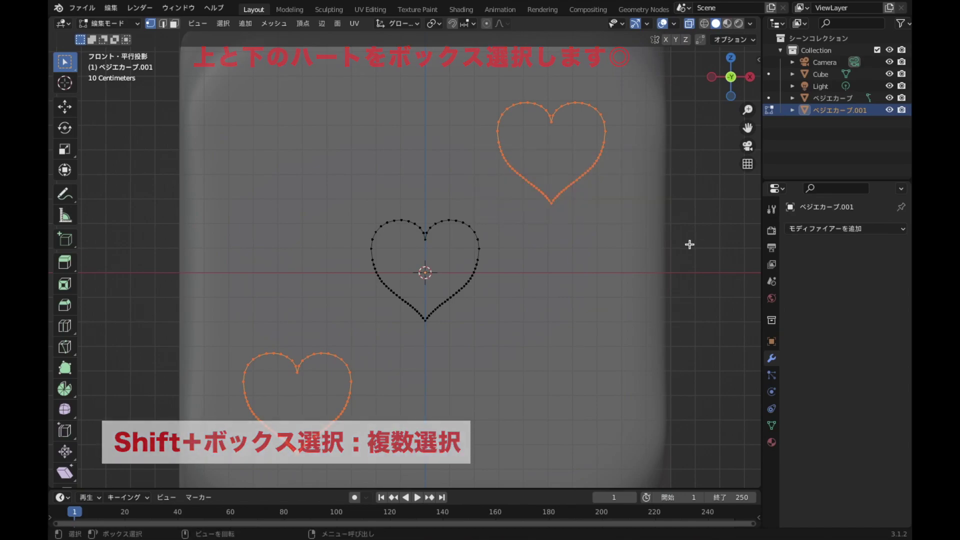
scroll(690, 244, down, 2)
scroll(690, 244, down, 1)
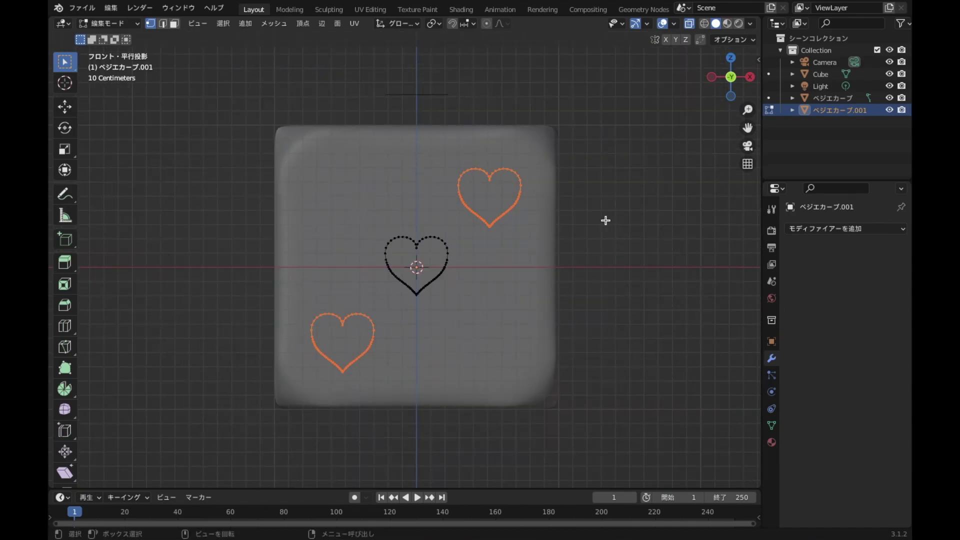
Duplicate the two corner hearts in place, separate them into ベジエカーブ.002, and select it
key(shift+d)
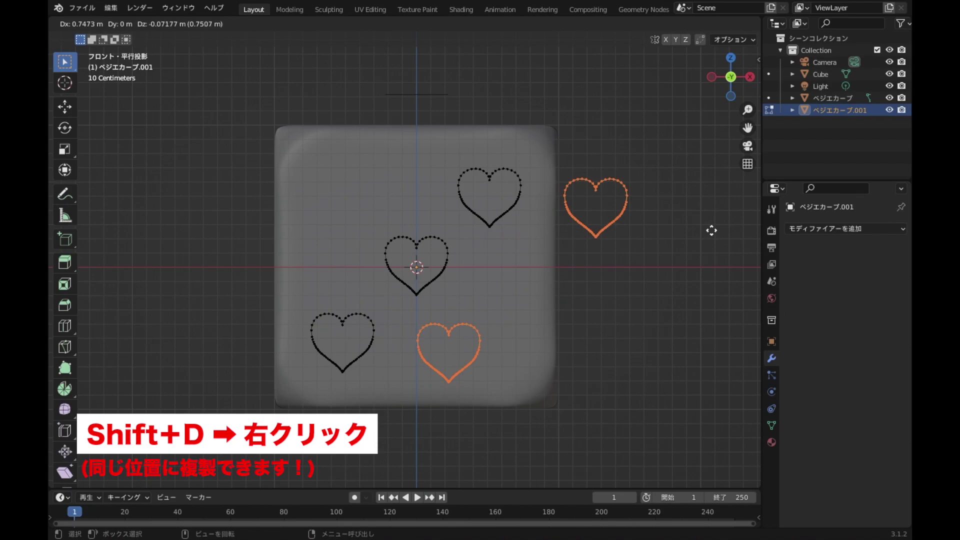
right_click(711, 230)
key(p)
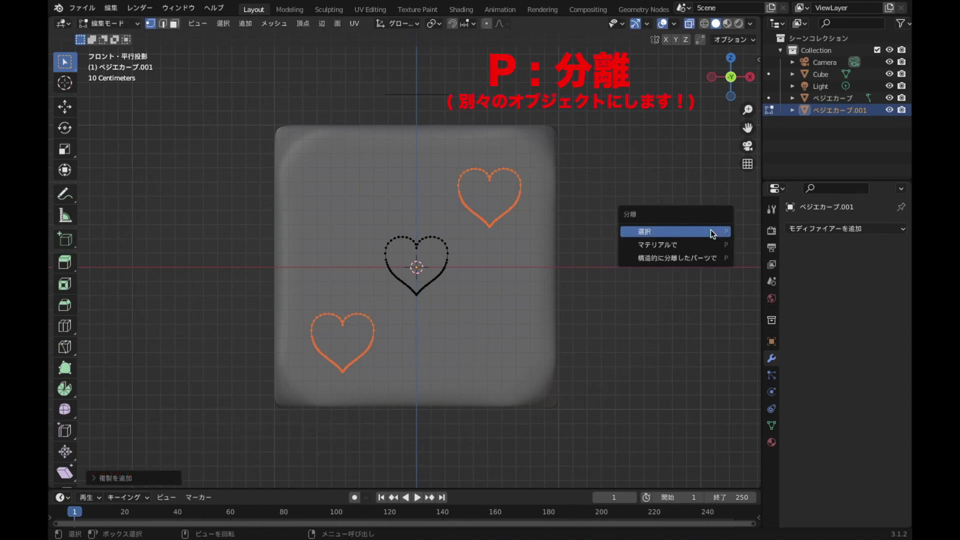
click(710, 231)
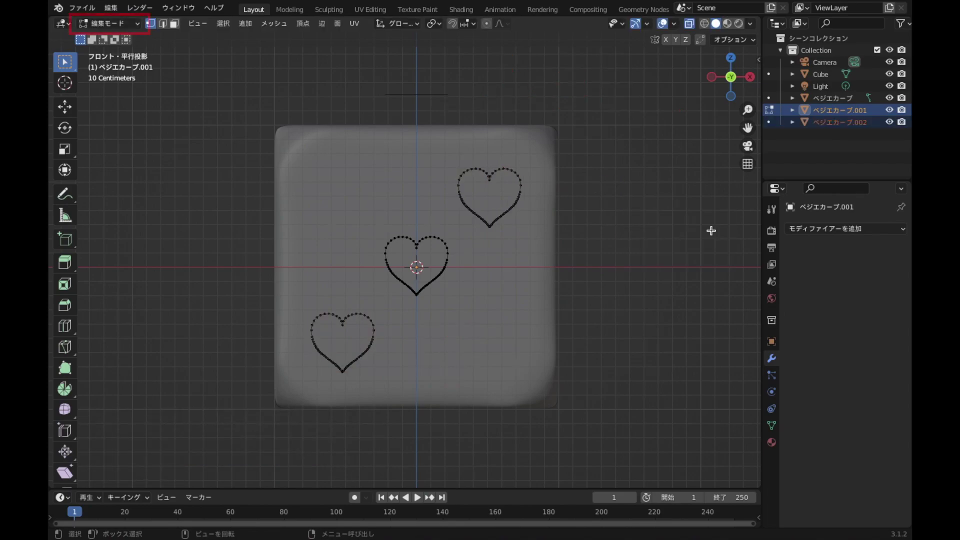
key(Tab)
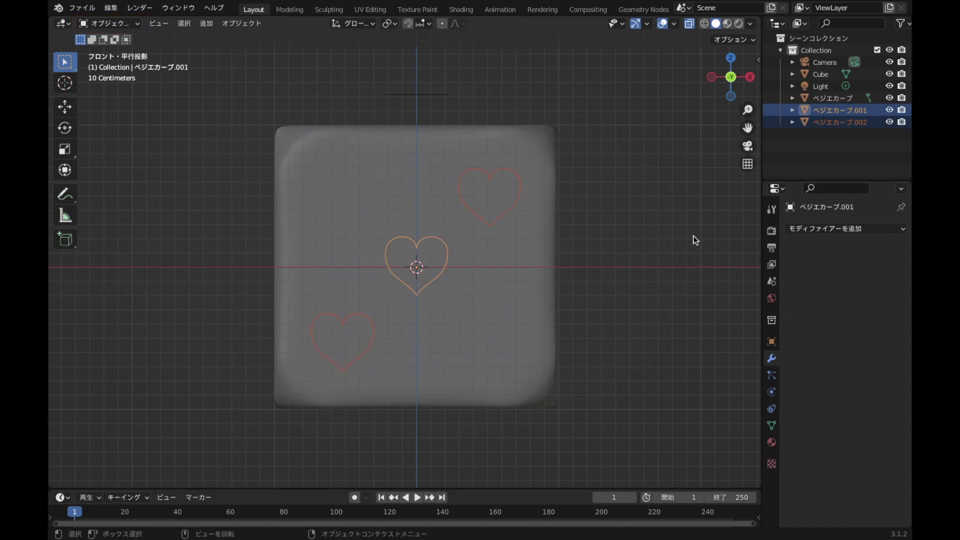
click(513, 203)
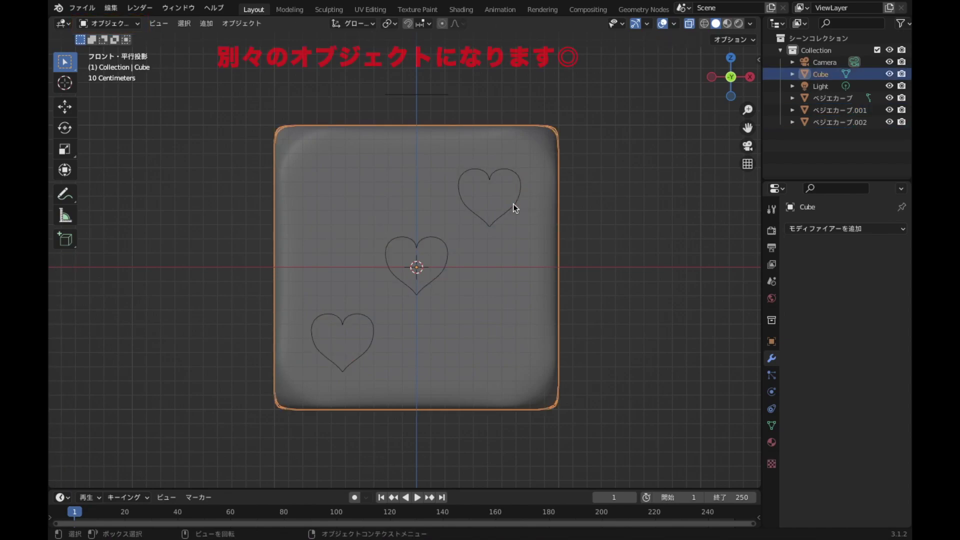
click(512, 208)
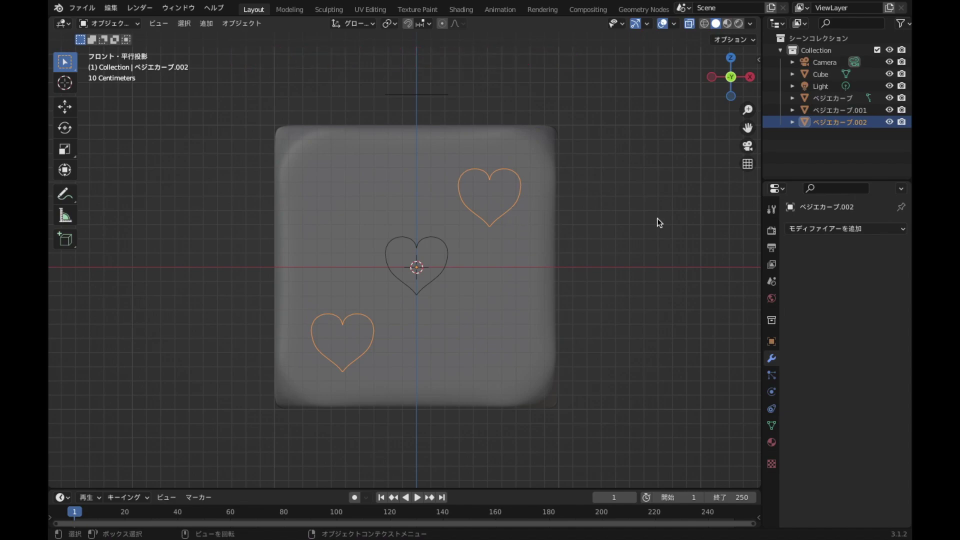
Rotate the corner-hearts object -90° about the Z axis
scroll(657, 218, down, 2)
middle_drag(638, 183, 616, 209)
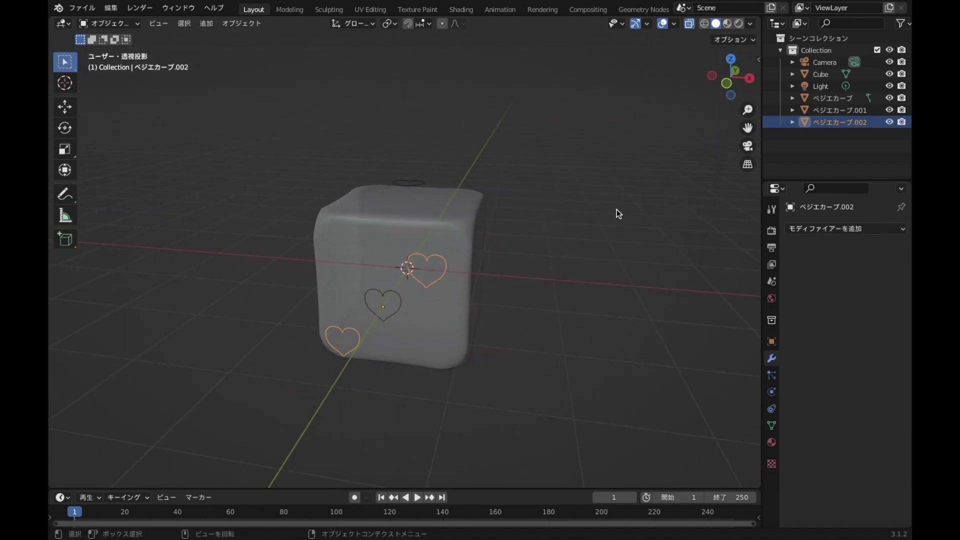
key(r)
key(z)
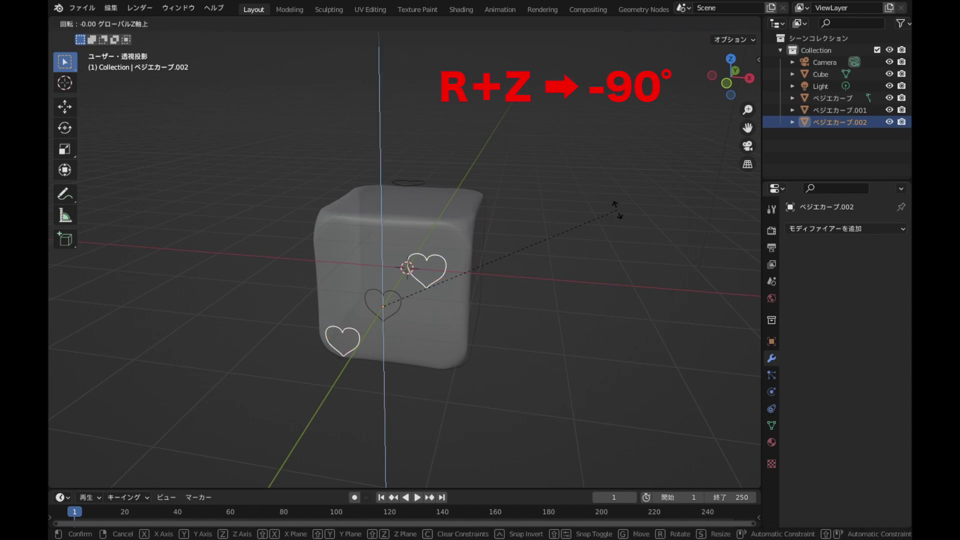
text(-90)
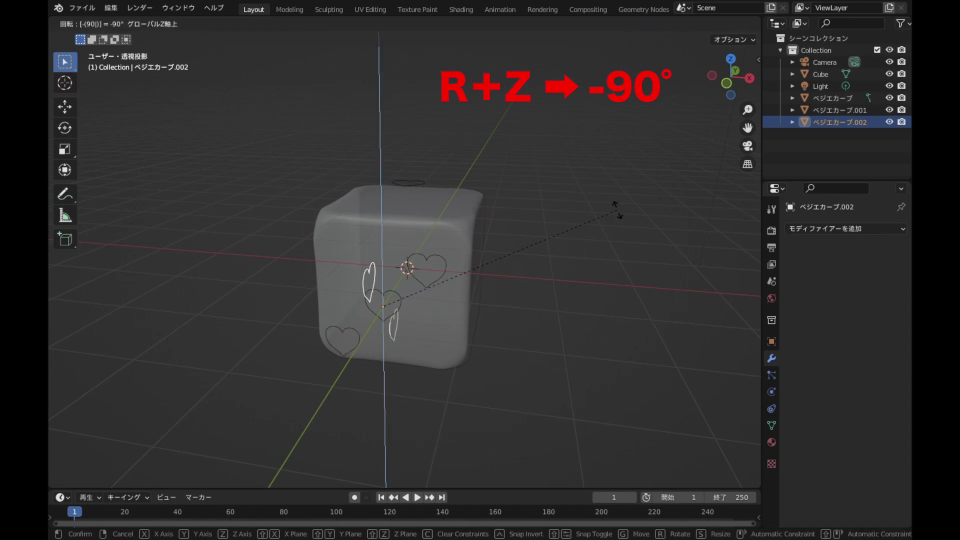
key(Return)
Snap the hearts to the 3D cursor and slide them along X onto the cube's left face
middle_drag(412, 304, 501, 304)
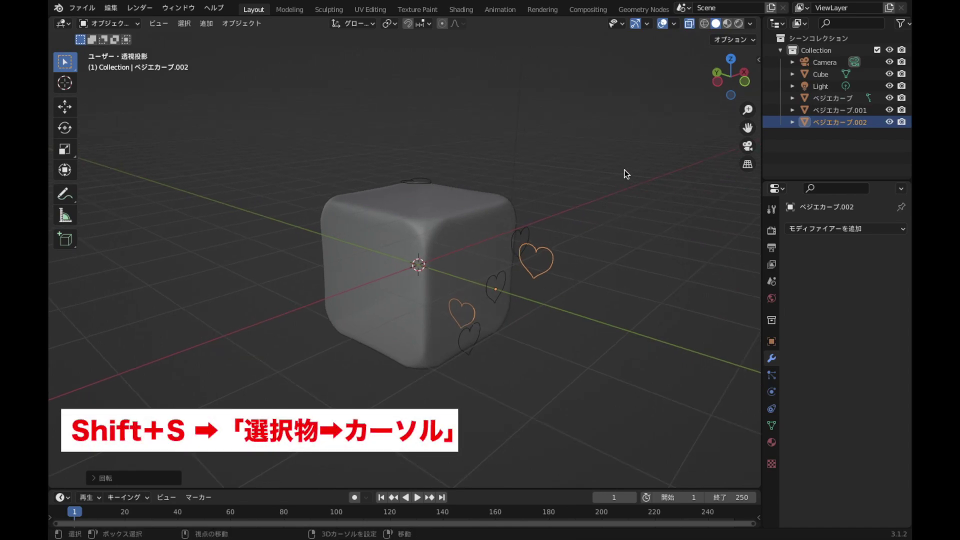
key(shift+s)
click(644, 103)
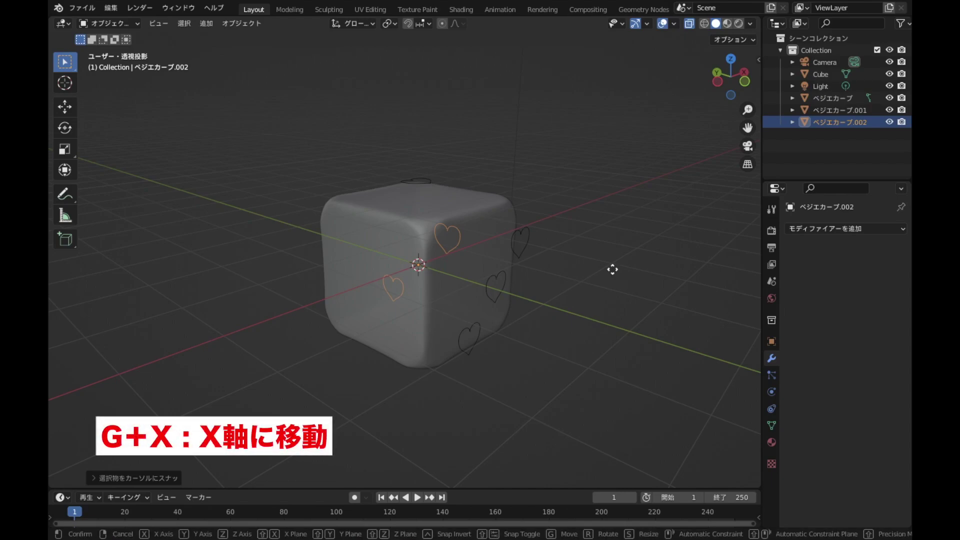
key(g)
key(y)
key(x)
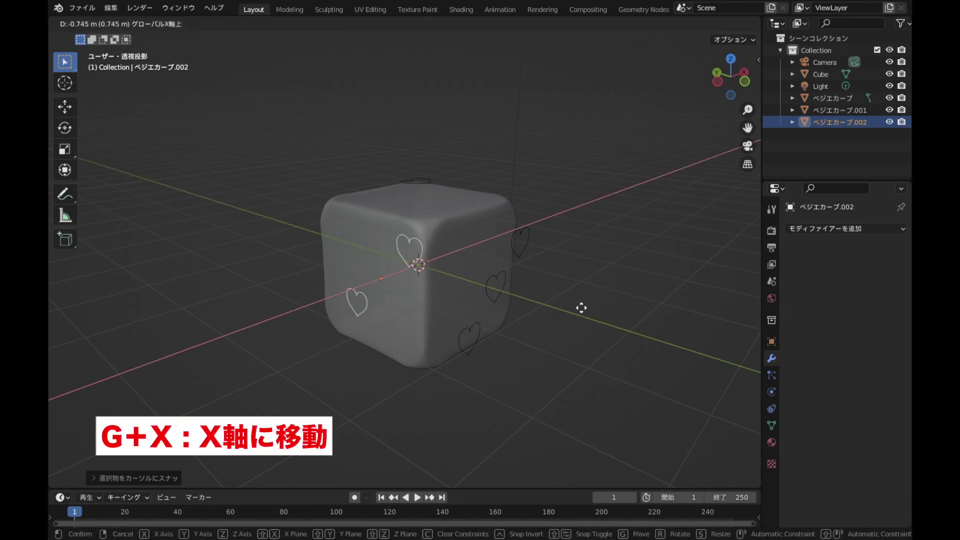
click(566, 327)
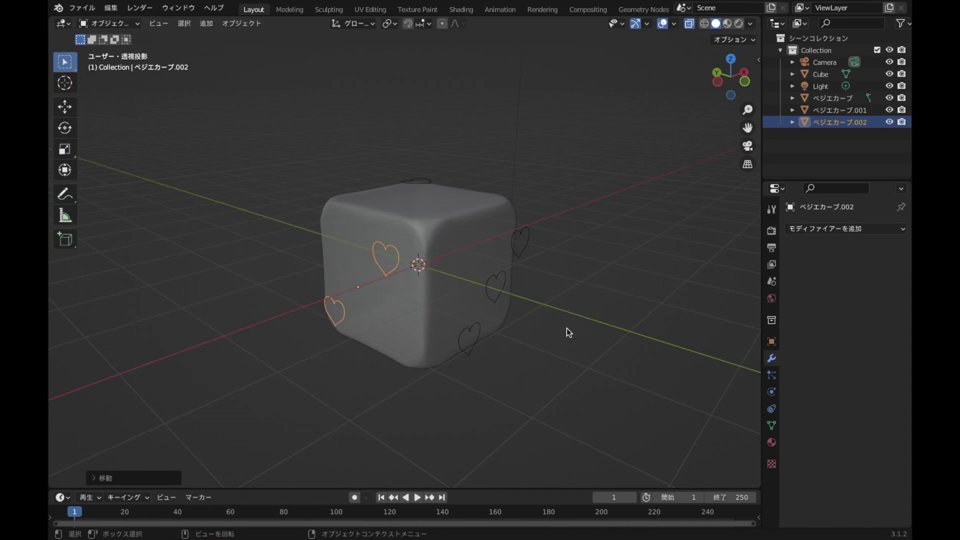
middle_drag(564, 326, 497, 321)
click(466, 269)
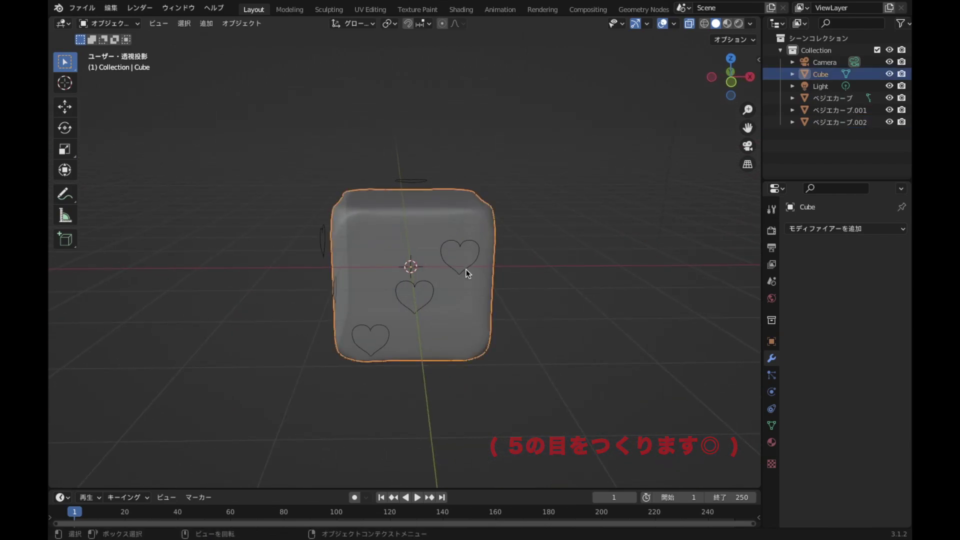
Duplicate the diagonal three-heart curve in place and rotate the copy 90° about Z
click(465, 268)
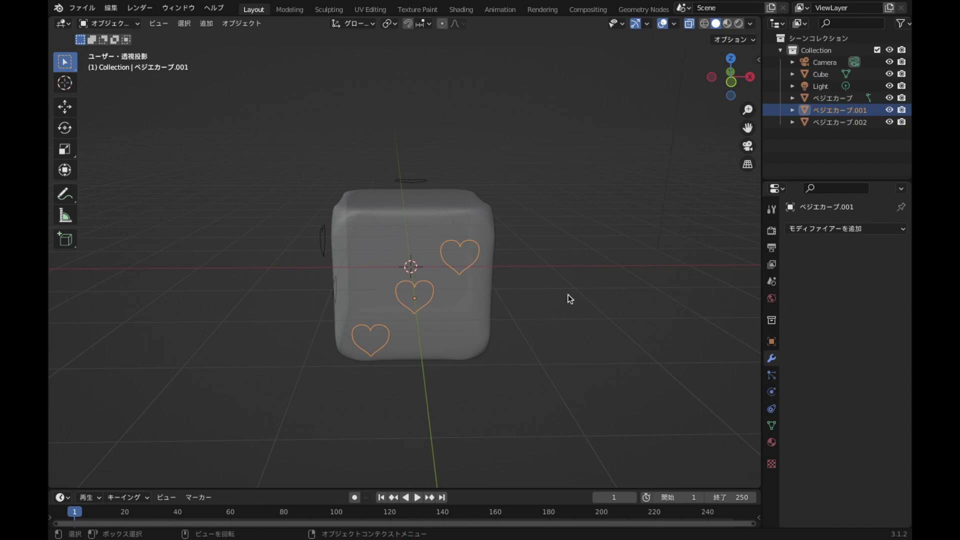
key(shift+d)
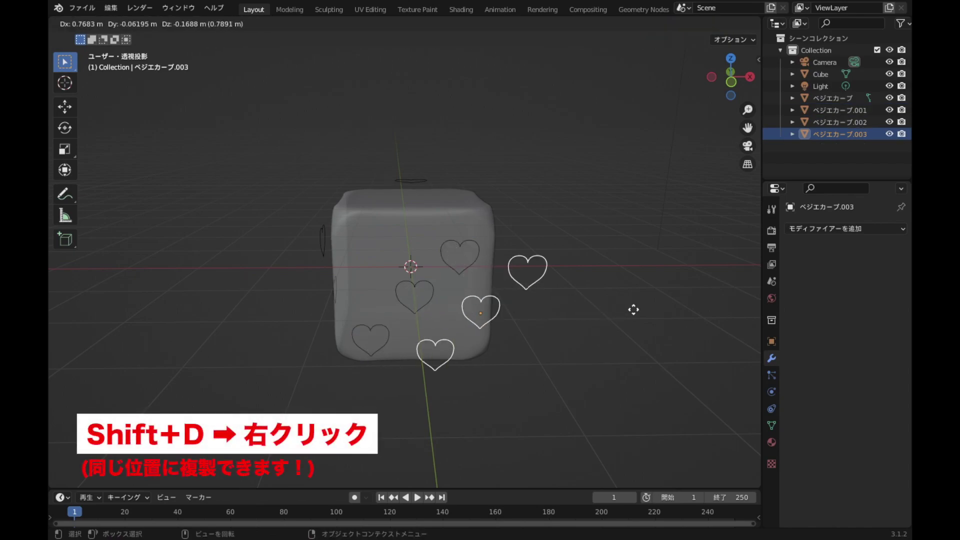
right_click(633, 308)
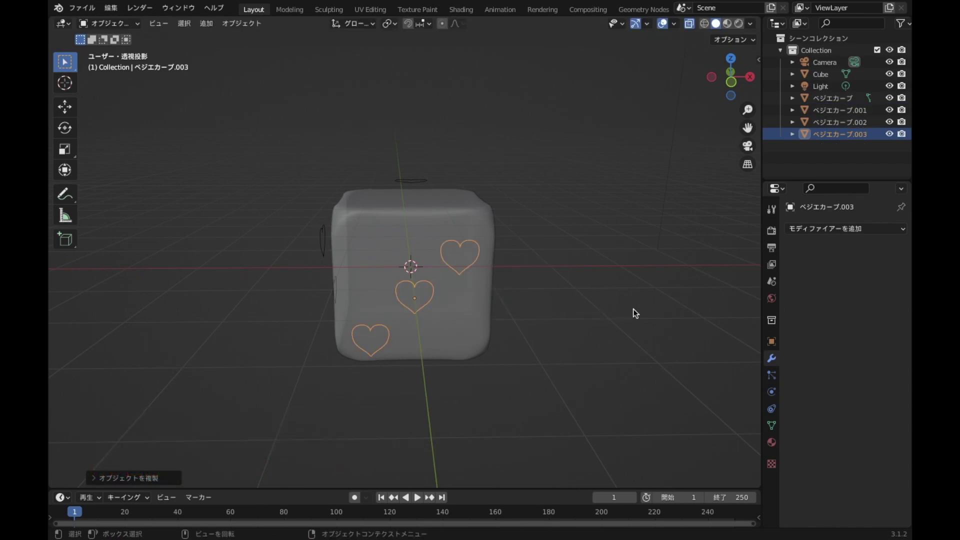
key(r)
text(z)
text(90)
key(Return)
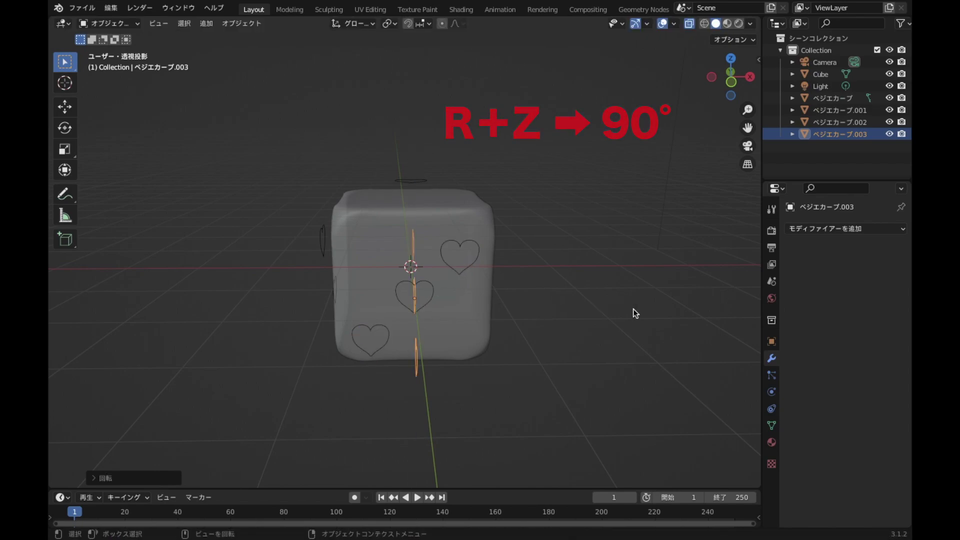
Snap the copy to the 3D cursor, move it along X onto the right face, and turn X-ray off
middle_drag(683, 352, 578, 356)
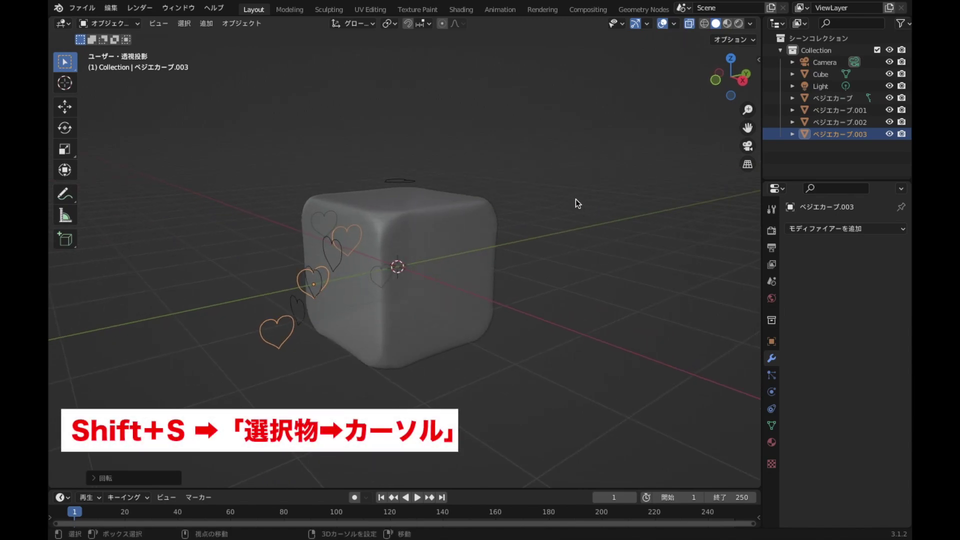
key(shift+s)
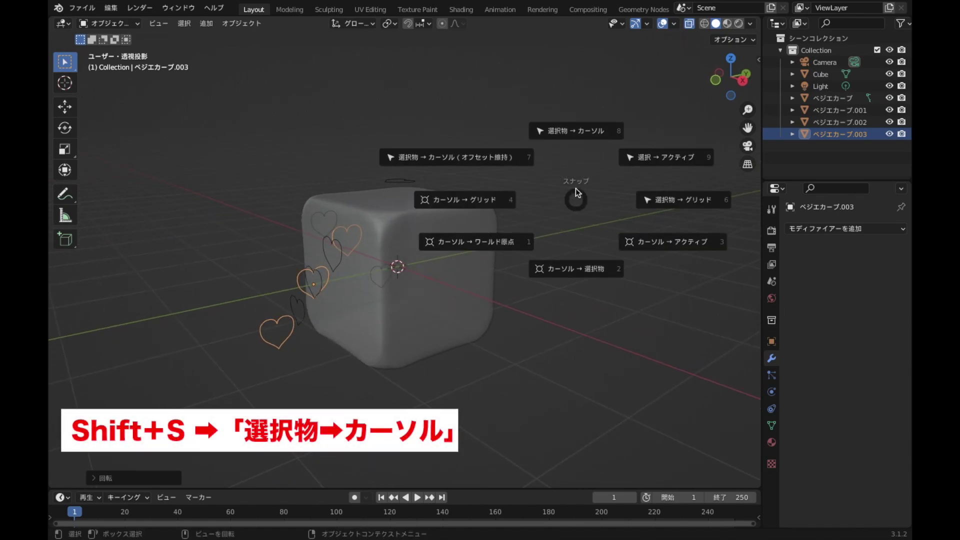
click(577, 133)
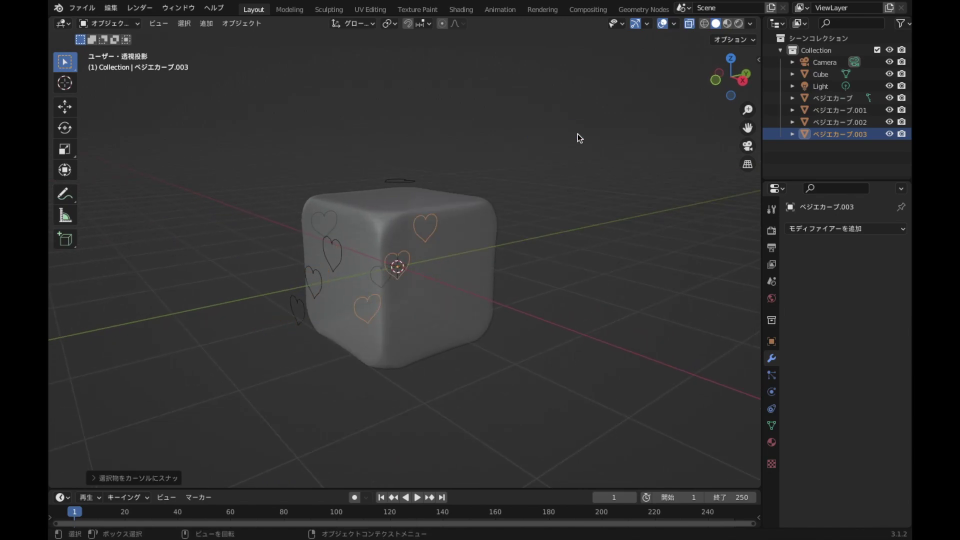
key(g)
key(x)
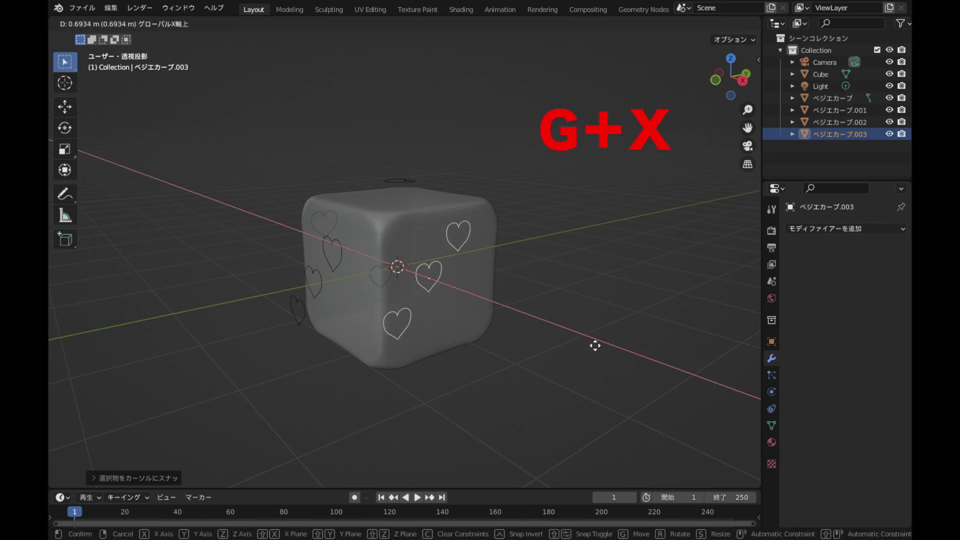
click(621, 364)
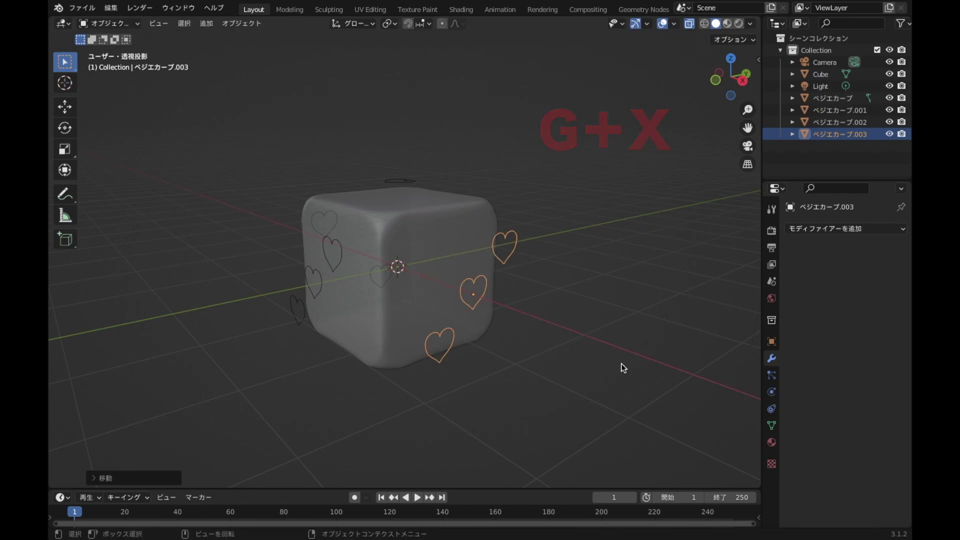
key(alt+z)
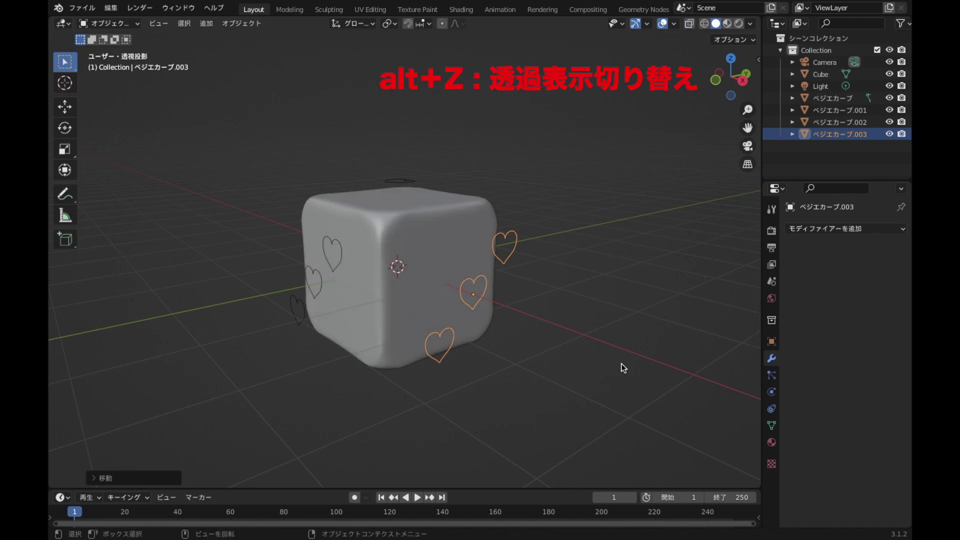
In Right view Edit Mode, copy the top-right heart straight down into the bottom-right corner
click(742, 80)
scroll(595, 299, up, 3)
key(Tab)
scroll(596, 299, up, 2)
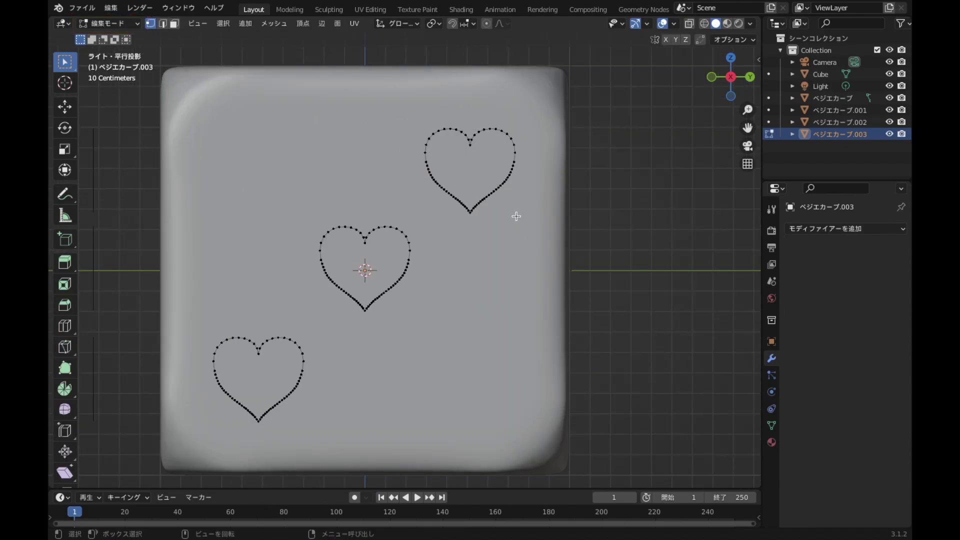
drag(406, 105, 557, 221)
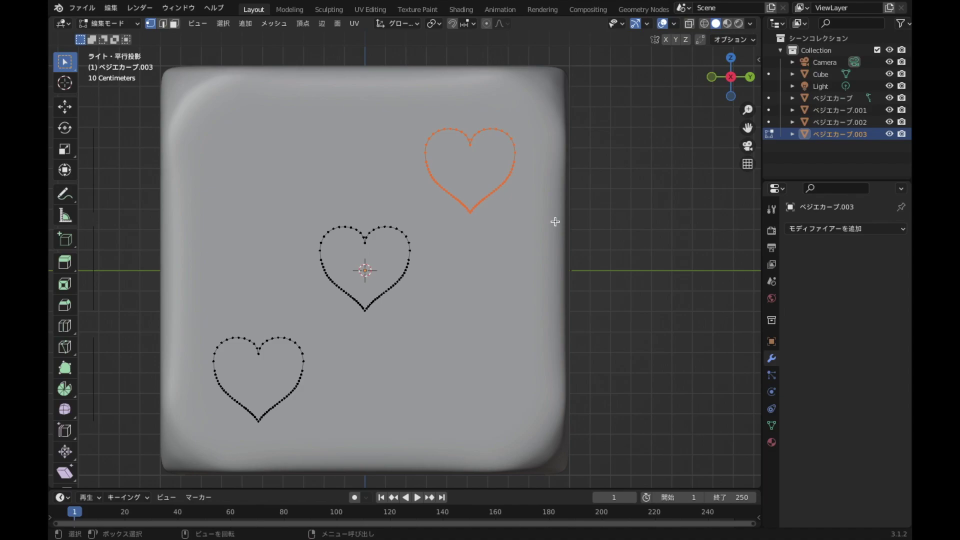
key(shift+d)
key(z)
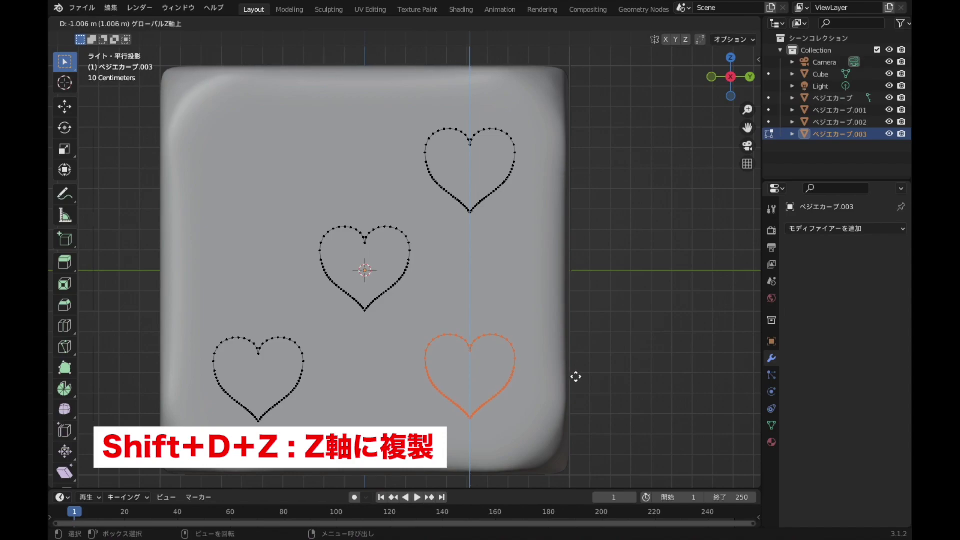
click(576, 378)
Copy the bottom-left heart straight up into the top-left corner and fine-tune its height
drag(194, 320, 321, 429)
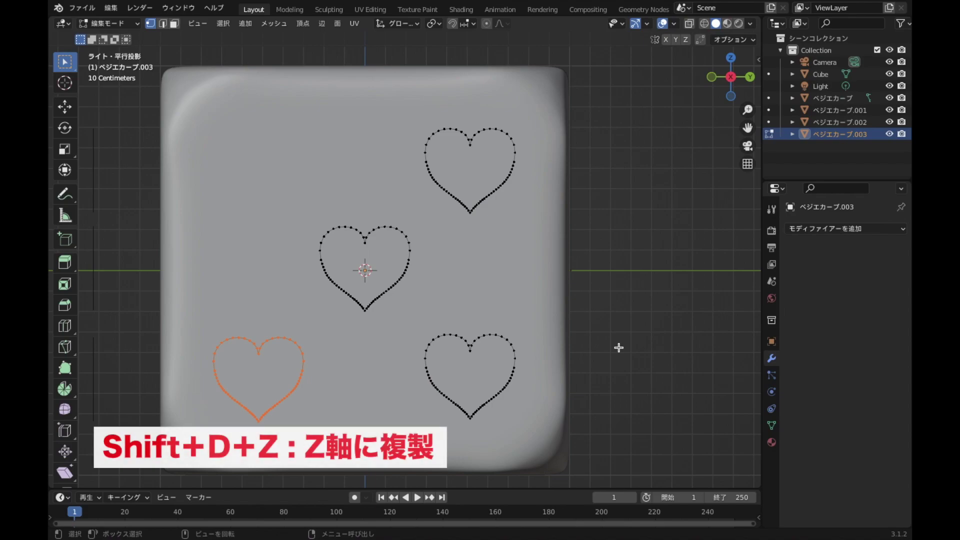
key(shift+d)
key(z)
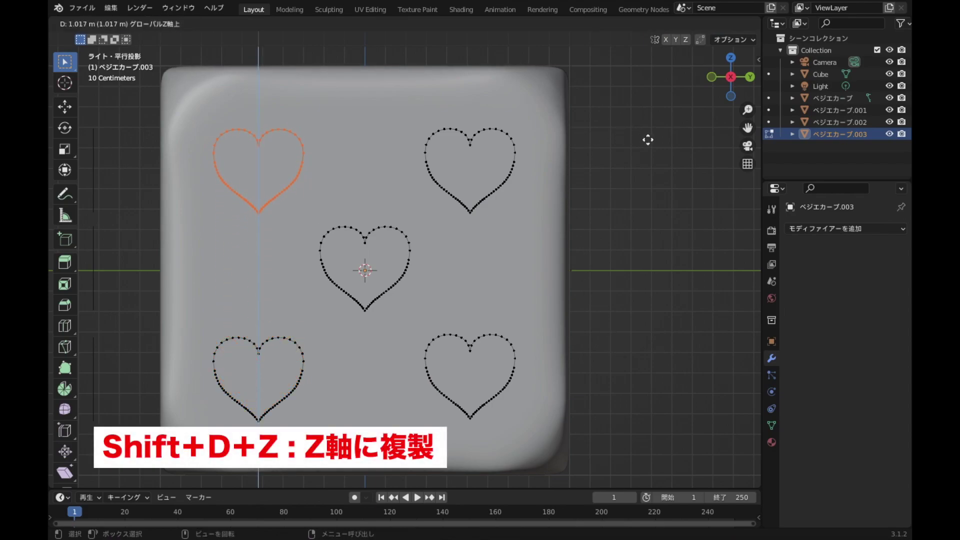
click(648, 140)
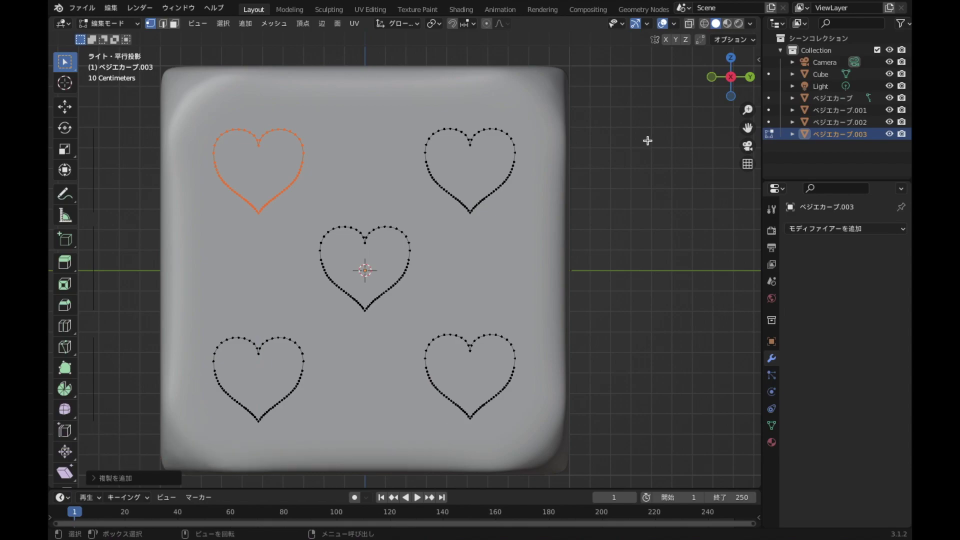
key(g)
key(z)
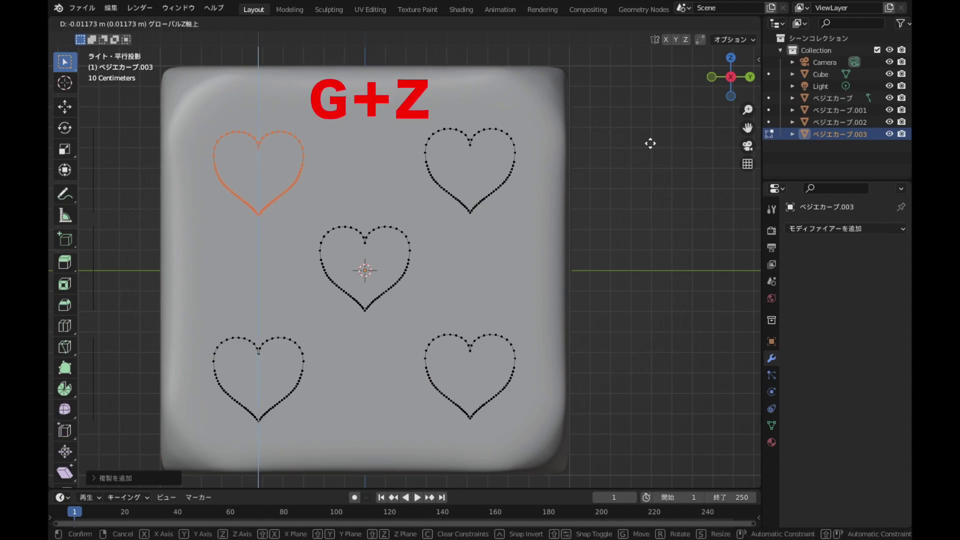
click(650, 143)
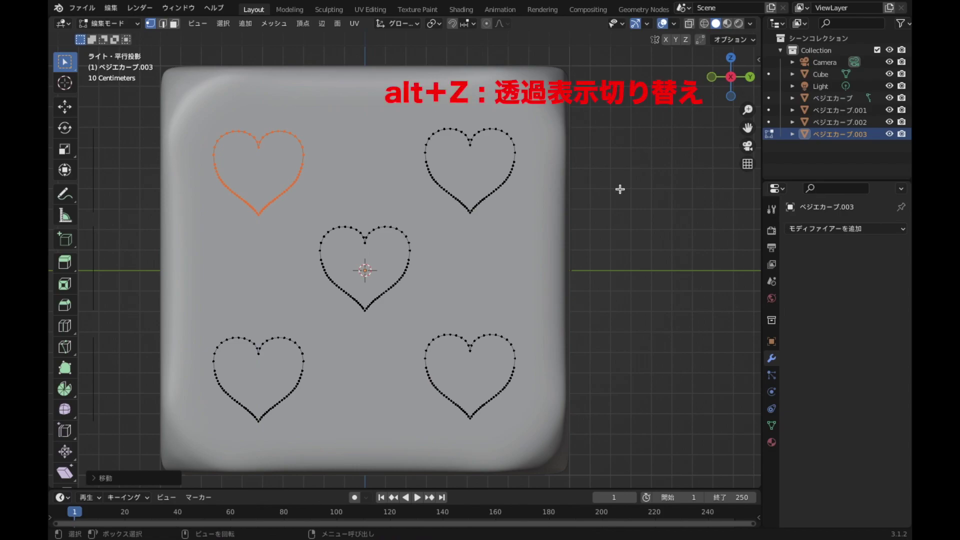
Adjust the bottom-right heart's height vertically, then return to Object Mode with X-ray off
key(alt+z)
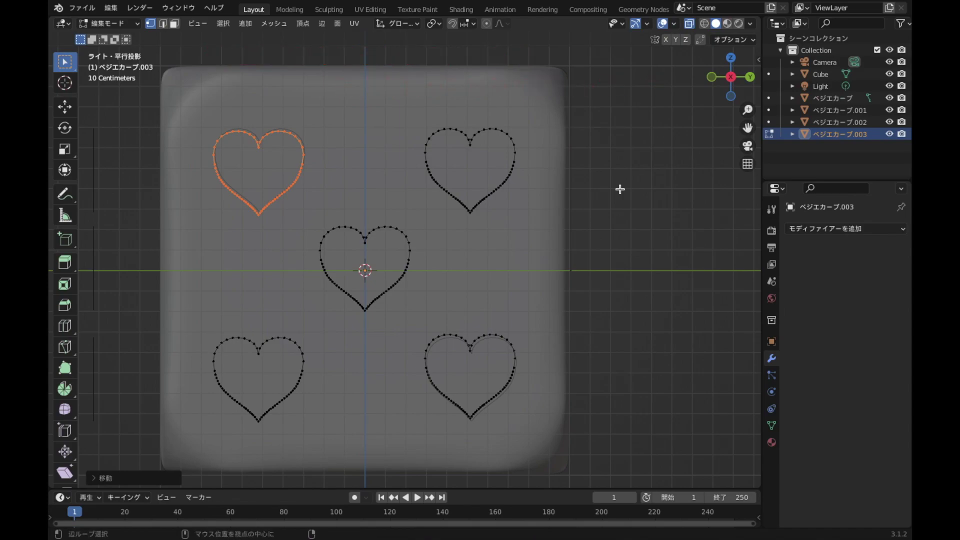
drag(405, 324, 546, 428)
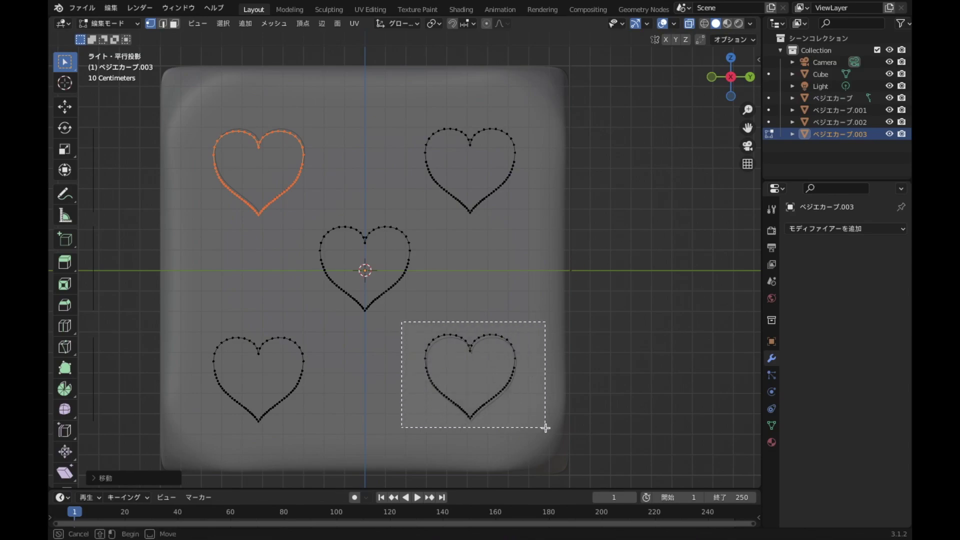
key(g)
key(z)
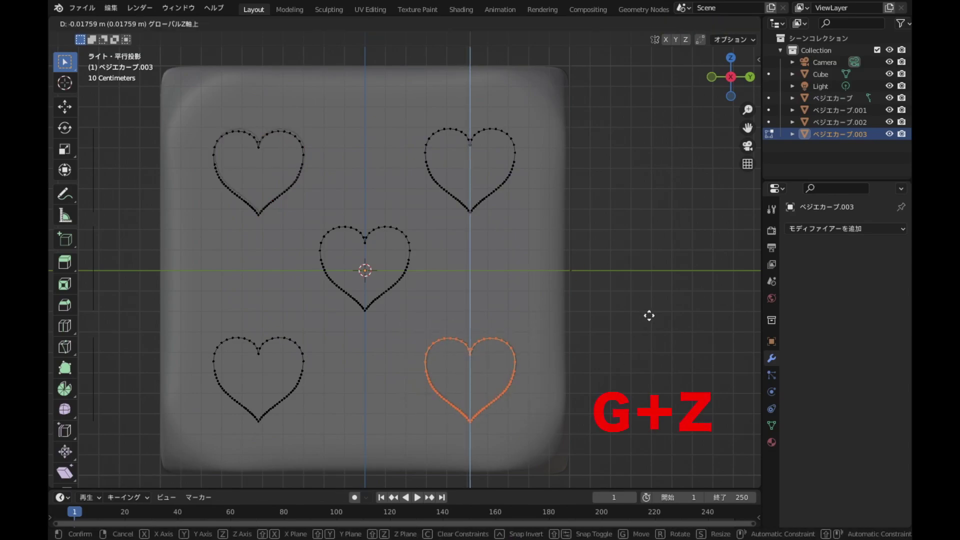
click(650, 314)
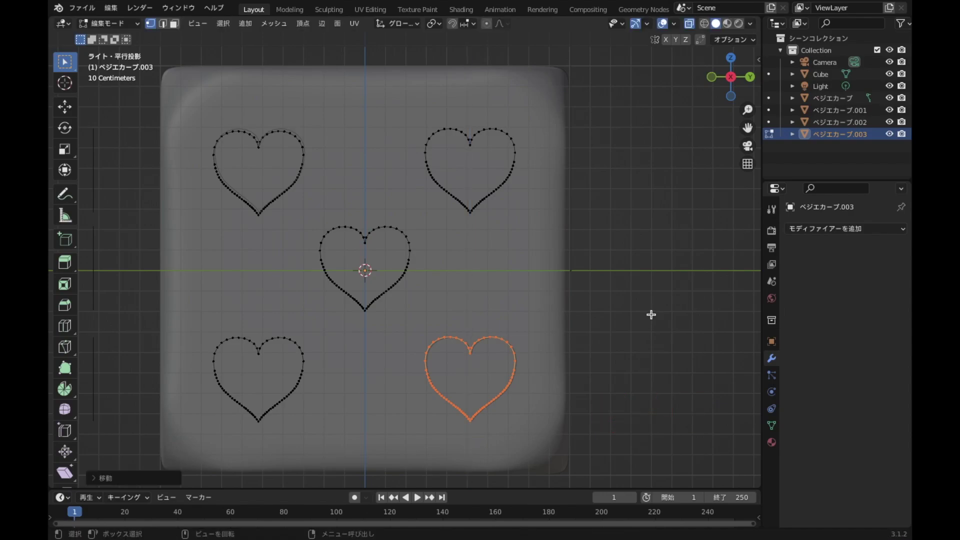
key(Tab)
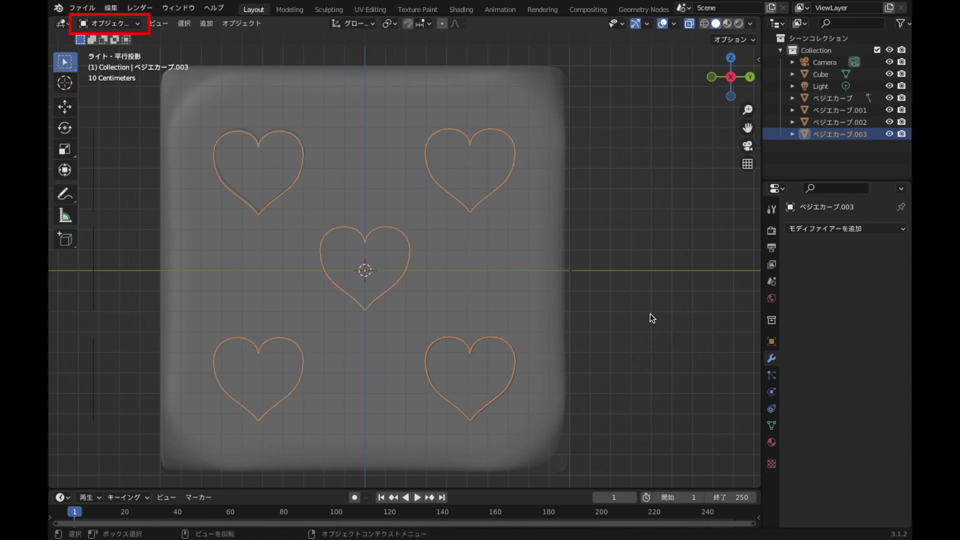
key(alt+z)
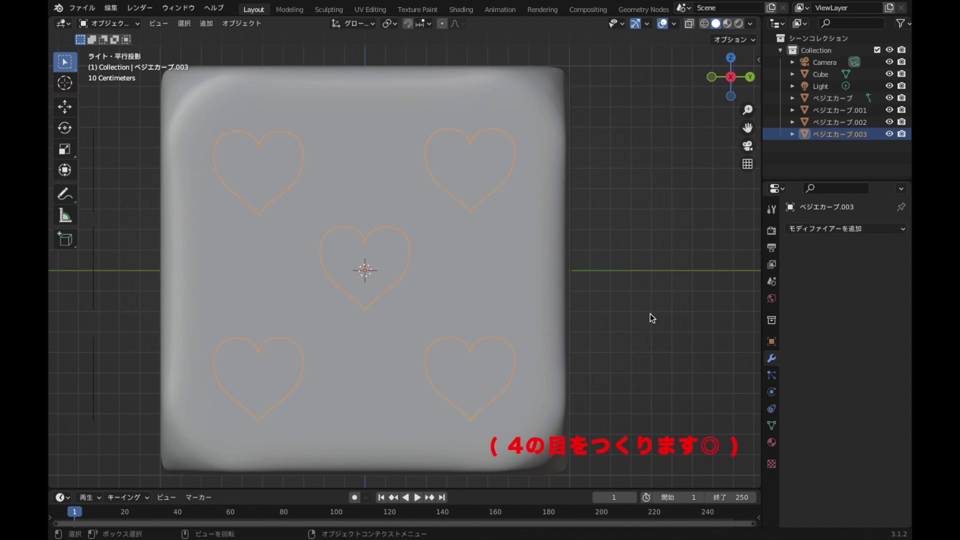
scroll(650, 313, down, 3)
Duplicate the five-heart object in place and rotate the copy 90° about Z
mouse_move(650, 313)
middle_down()
mouse_move(661, 232)
mouse_move(632, 283)
middle_up()
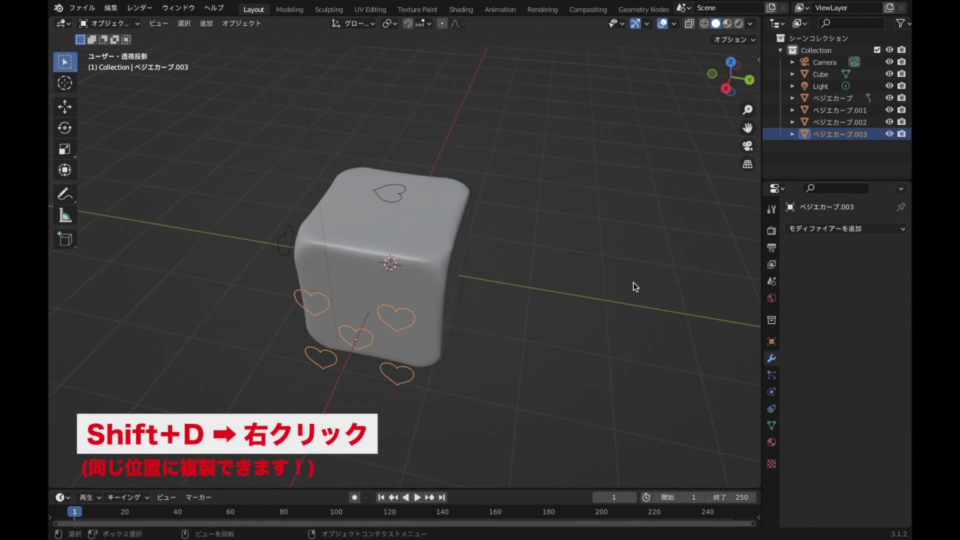
key(shift+d)
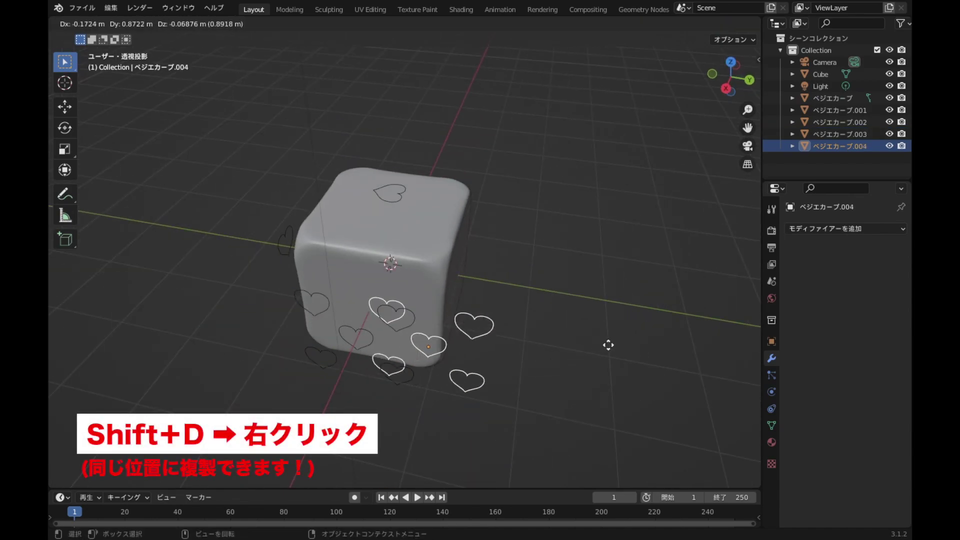
right_click(611, 340)
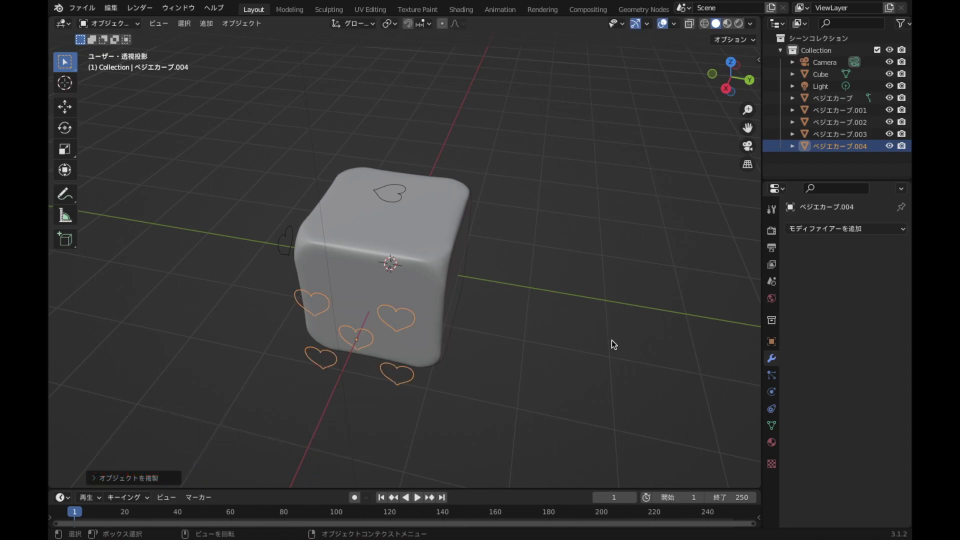
key(r)
text(z)
text(90)
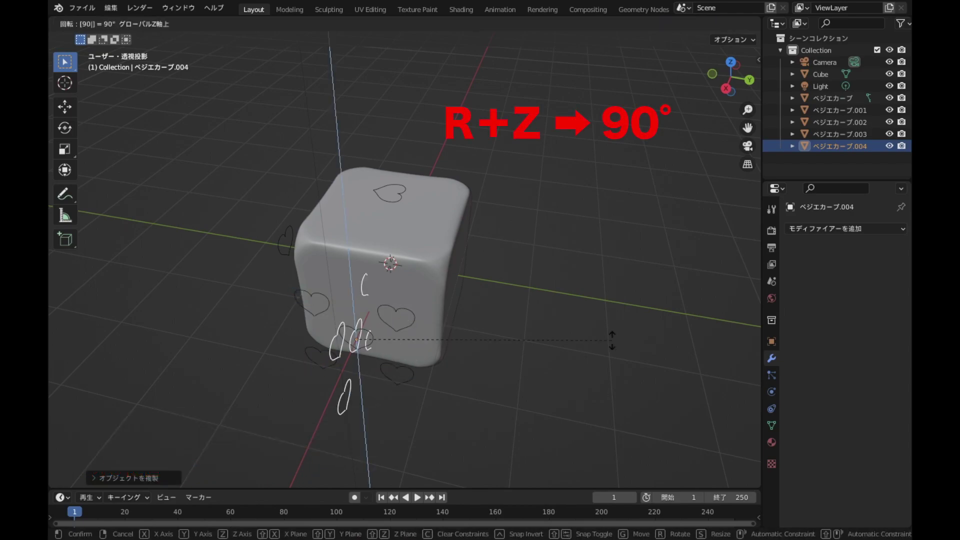
key(Return)
Snap the copy to the 3D cursor and move it along Y onto the die's back face
middle_drag(607, 346, 556, 307)
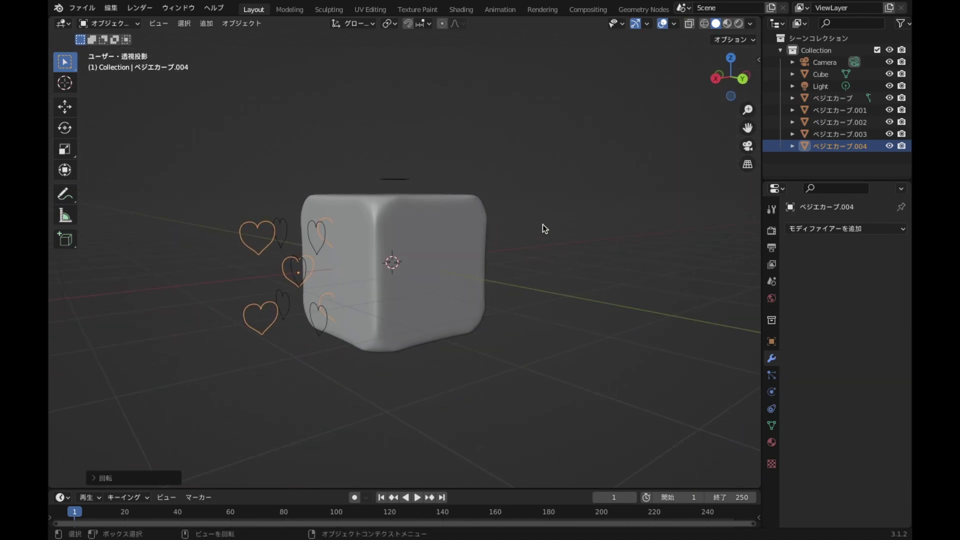
key(shift+s)
click(568, 157)
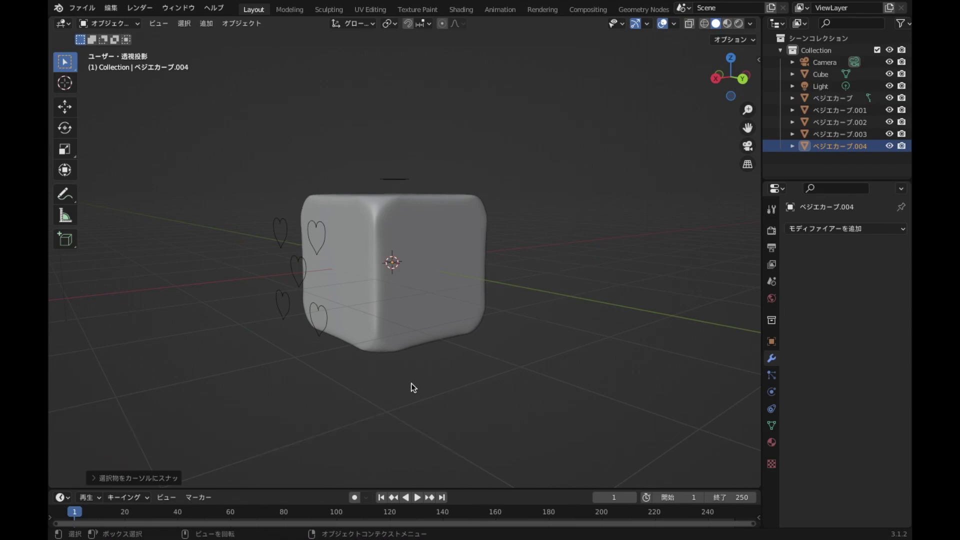
key(g)
key(y)
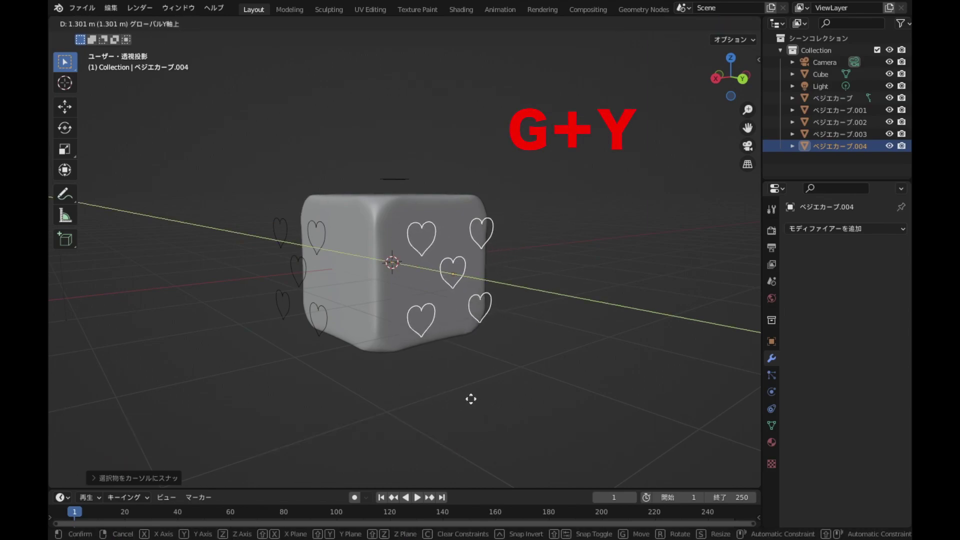
click(470, 398)
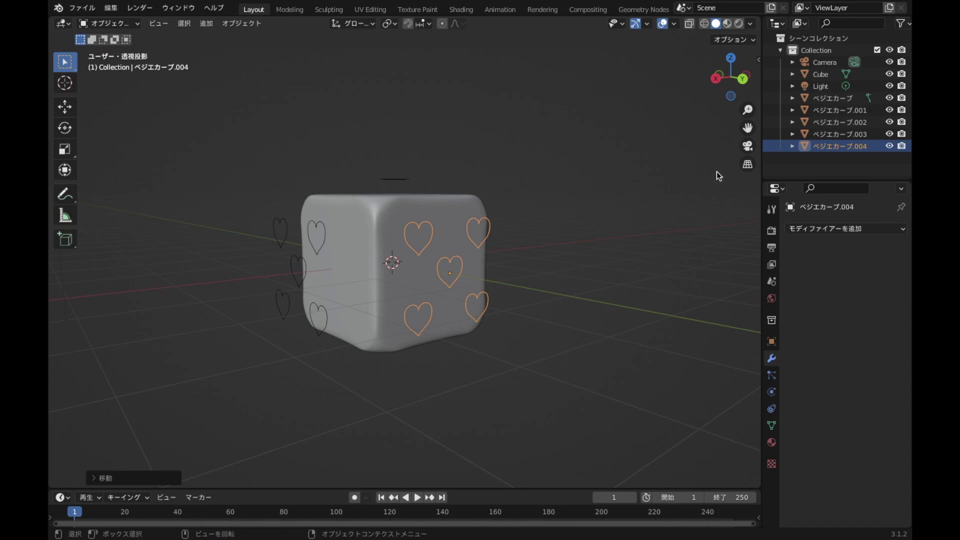
Delete the centre heart's vertices from ベジエカーブ.004, leaving four corner hearts
click(743, 79)
scroll(519, 239, up, 2)
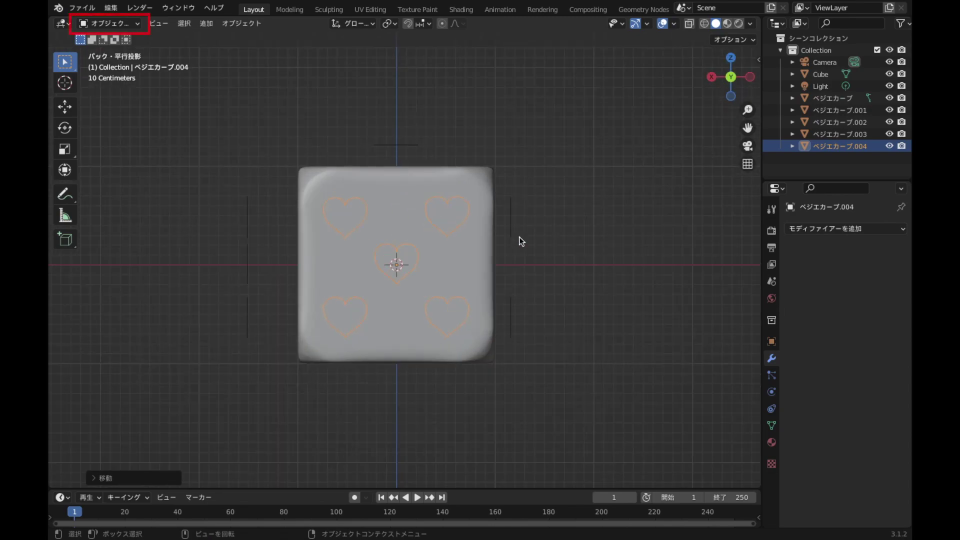
scroll(519, 239, up, 2)
key(Tab)
scroll(518, 242, up, 3)
drag(311, 192, 472, 336)
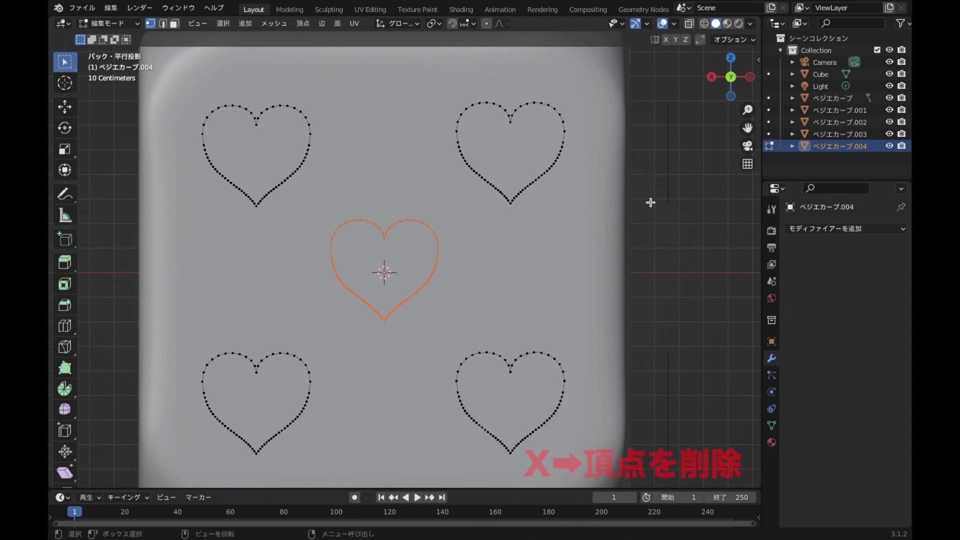
key(x)
click(587, 203)
key(Tab)
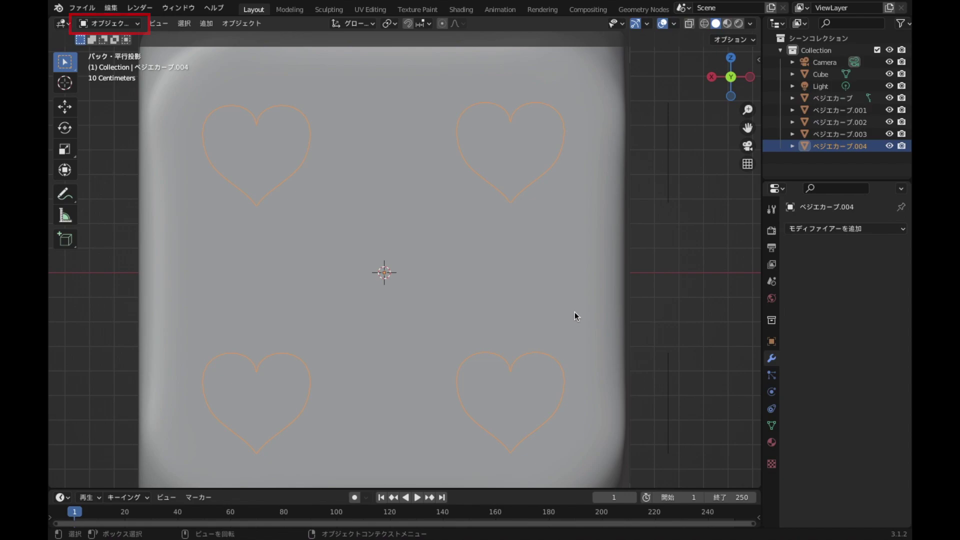
scroll(575, 311, down, 4)
scroll(575, 311, down, 3)
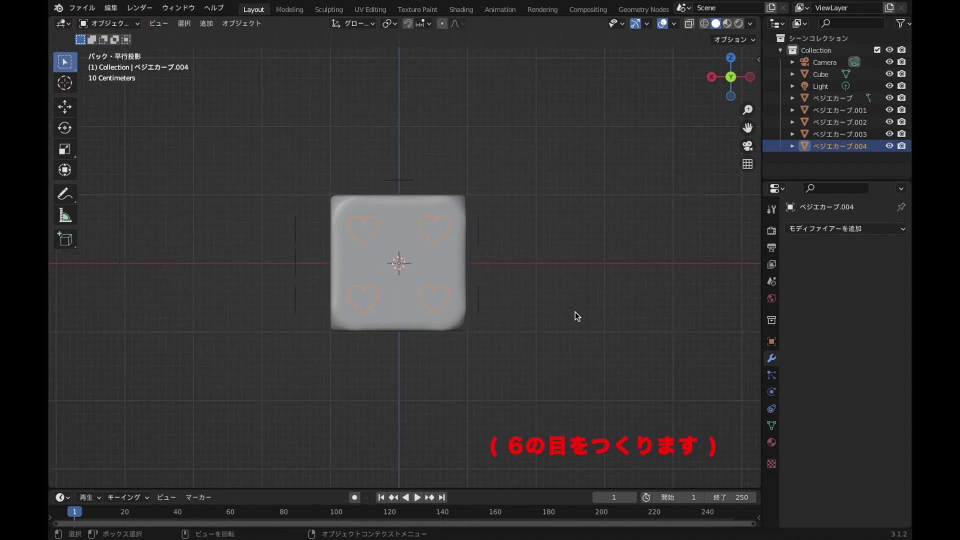
Duplicate the four-heart object in place and rotate the copy 90° about X
key(shift+d)
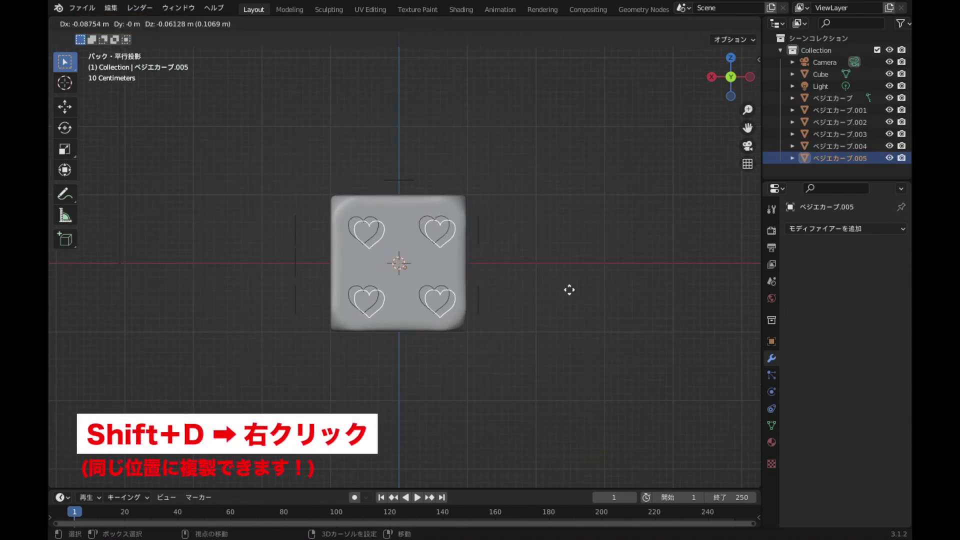
right_click(594, 286)
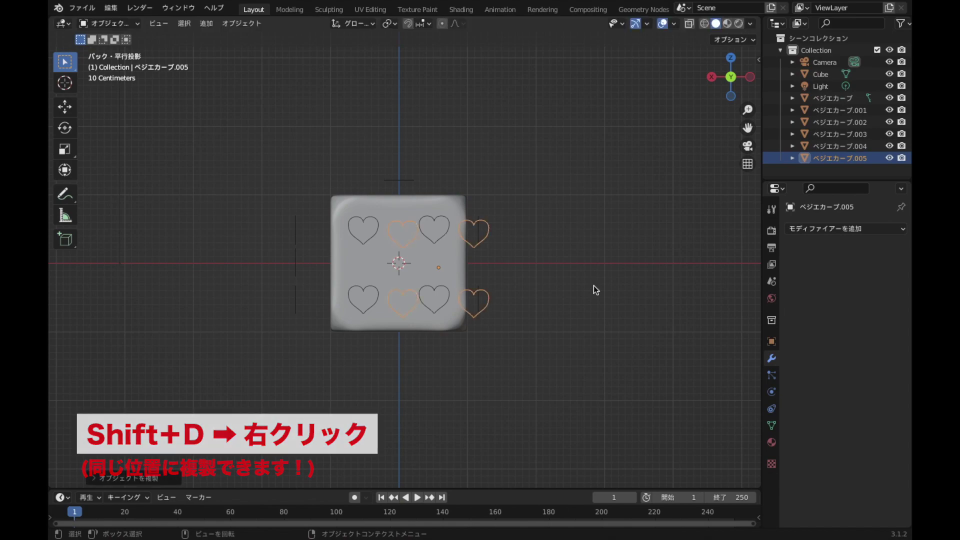
scroll(594, 288, down, 1)
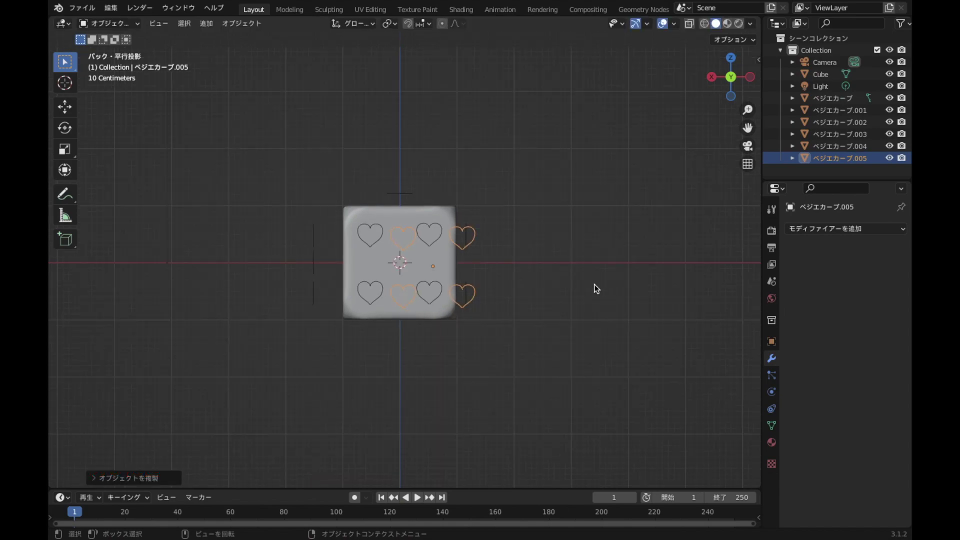
key(r)
text(x90)
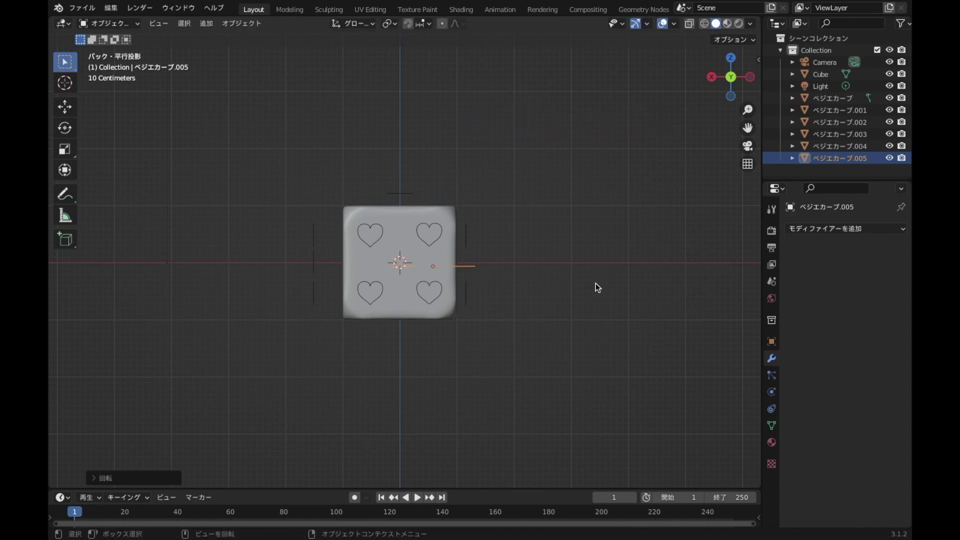
Snap the copy to the 3D cursor, lower it along Z onto the bottom face, and view from -Z
middle_drag(596, 283, 548, 335)
key(shift+s)
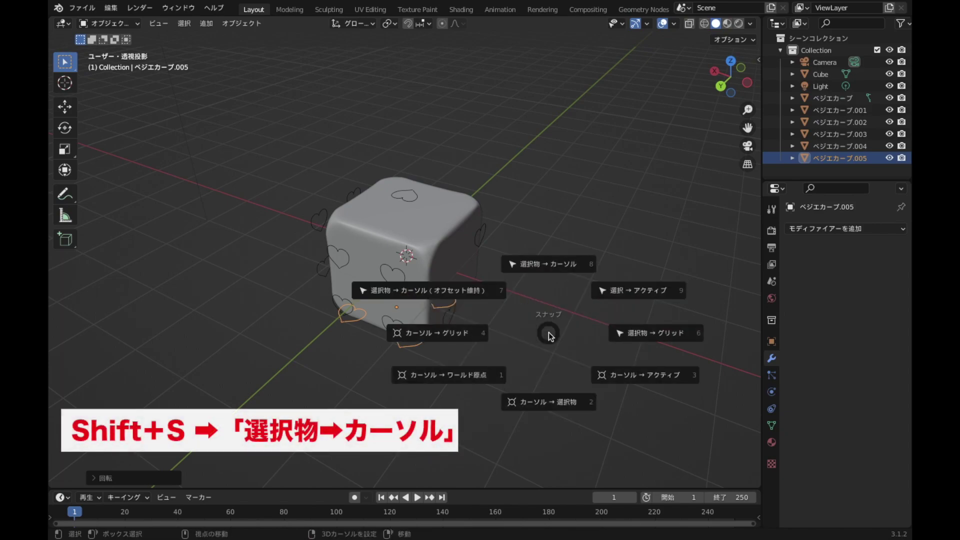
click(572, 269)
mouse_move(572, 269)
middle_down()
mouse_move(548, 308)
mouse_move(546, 259)
middle_up()
key(g)
key(z)
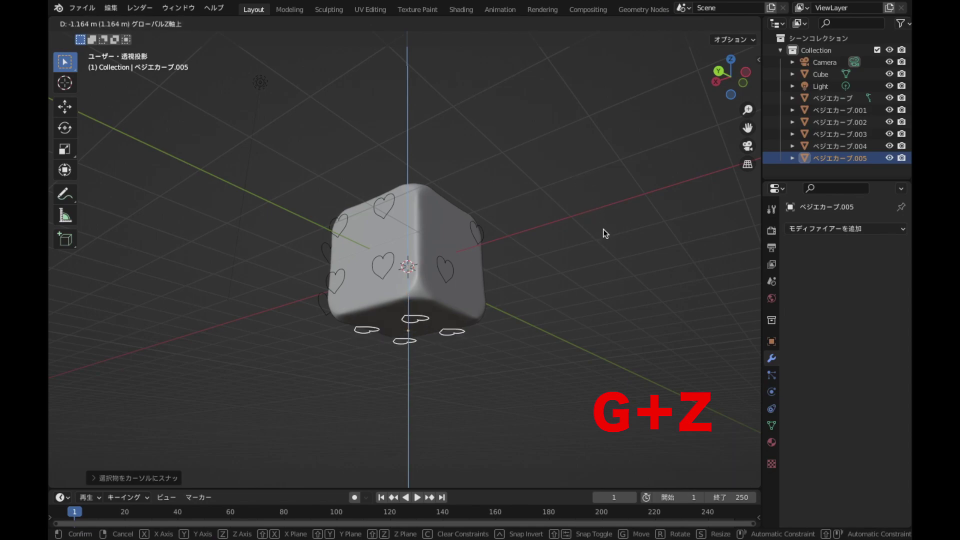
click(604, 230)
click(730, 95)
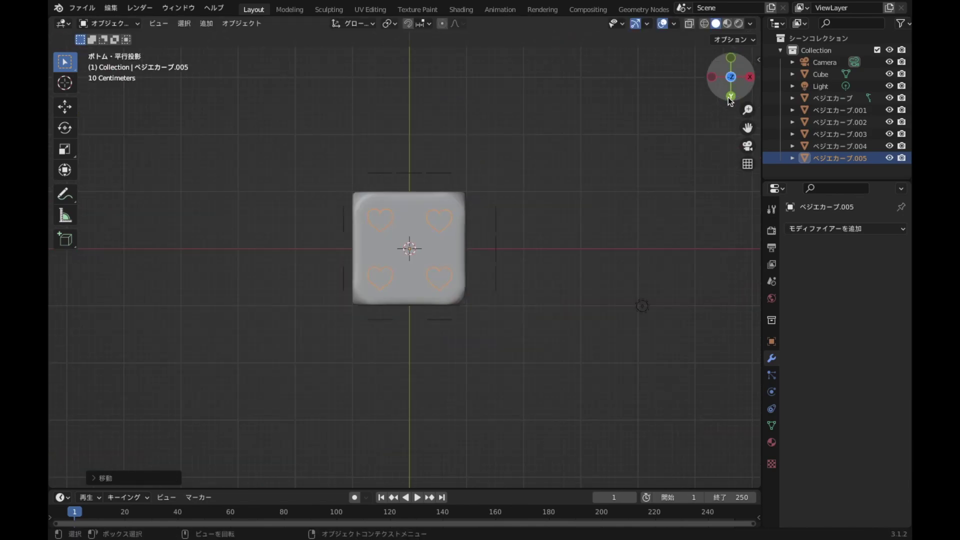
Delete the two lower hearts' vertices from ベジエカーブ.005, then select the upper two hearts
scroll(593, 220, up, 2)
scroll(593, 221, up, 1)
scroll(593, 221, up, 2)
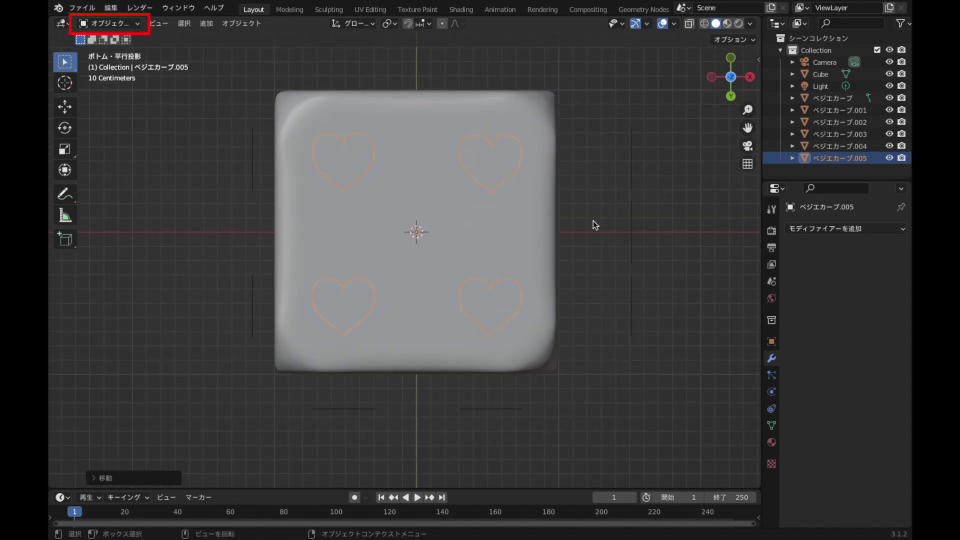
key(Tab)
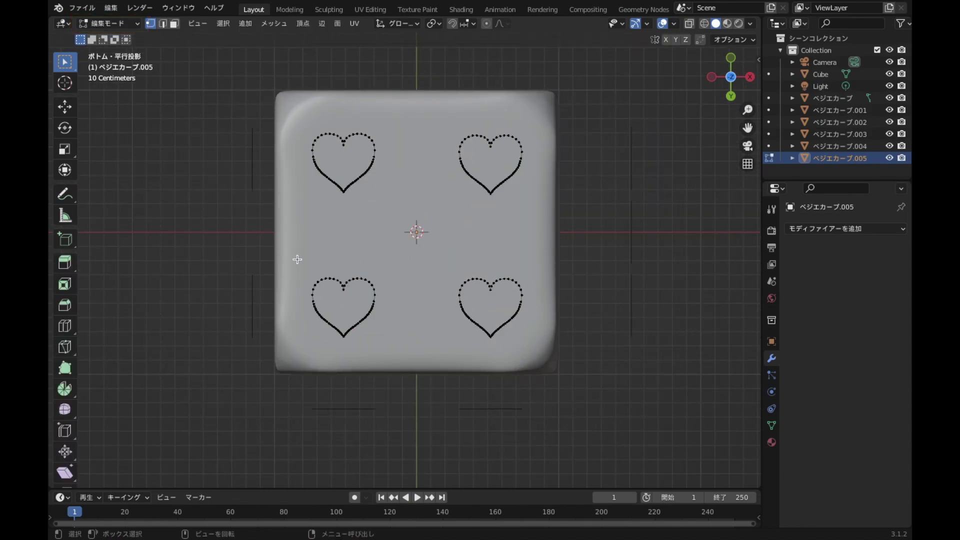
drag(293, 255, 555, 361)
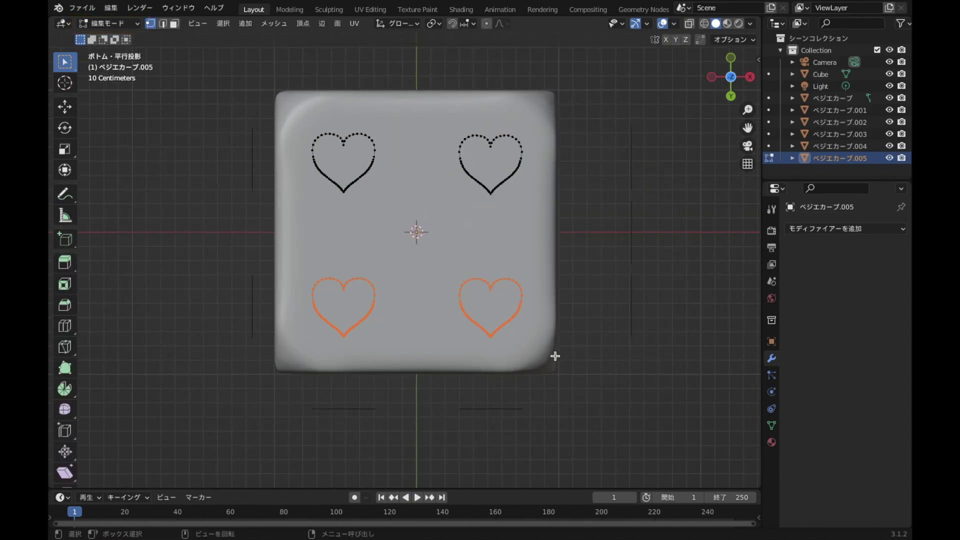
key(x)
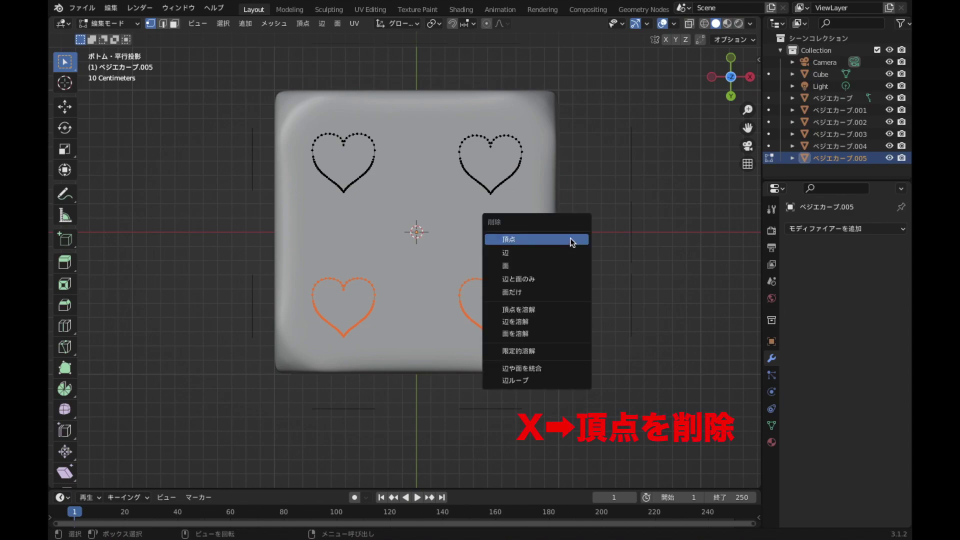
click(570, 240)
mouse_move(299, 105)
mouse_down()
mouse_move(535, 219)
mouse_move(547, 215)
mouse_up()
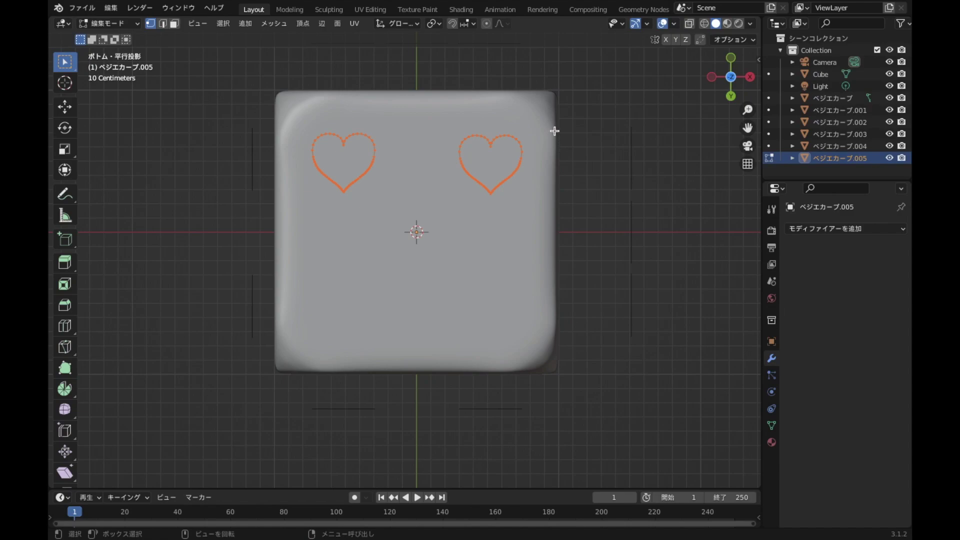
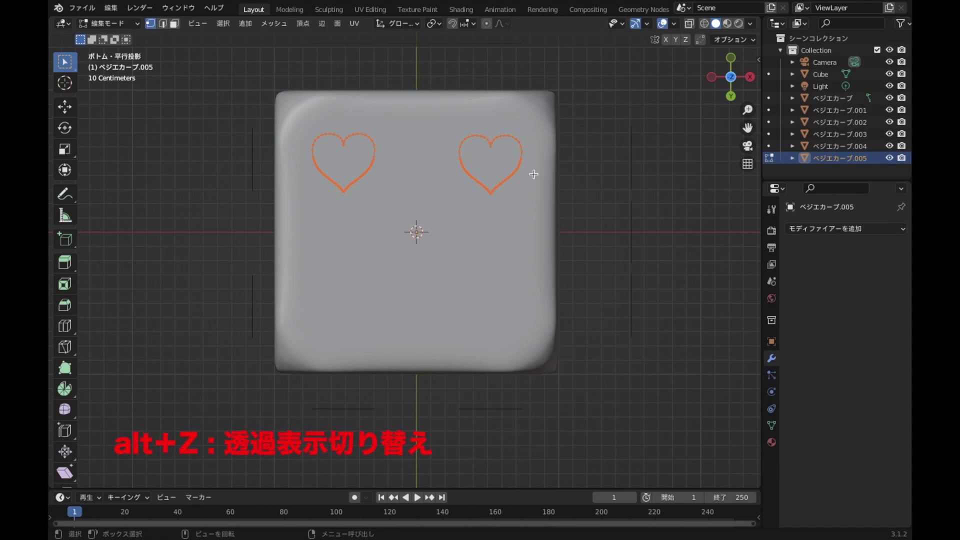
In X-ray view, move the right top heart along Y to line up with the left one
key(alt+z)
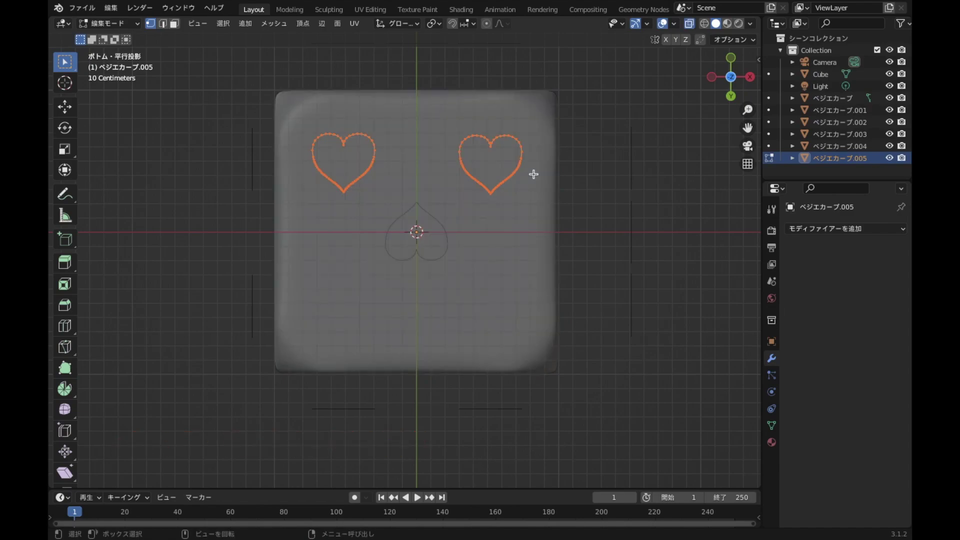
click(534, 174)
drag(440, 106, 534, 195)
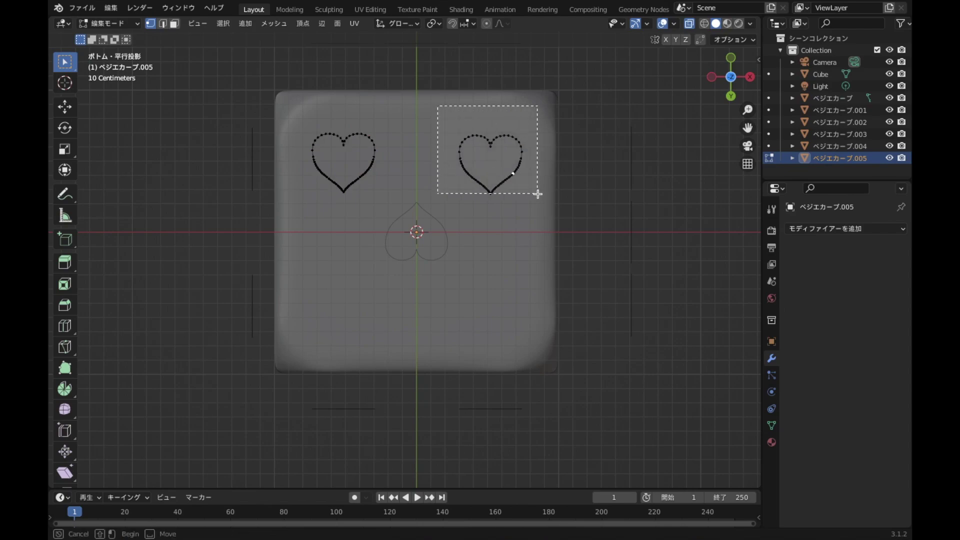
drag(450, 116, 553, 214)
key(g)
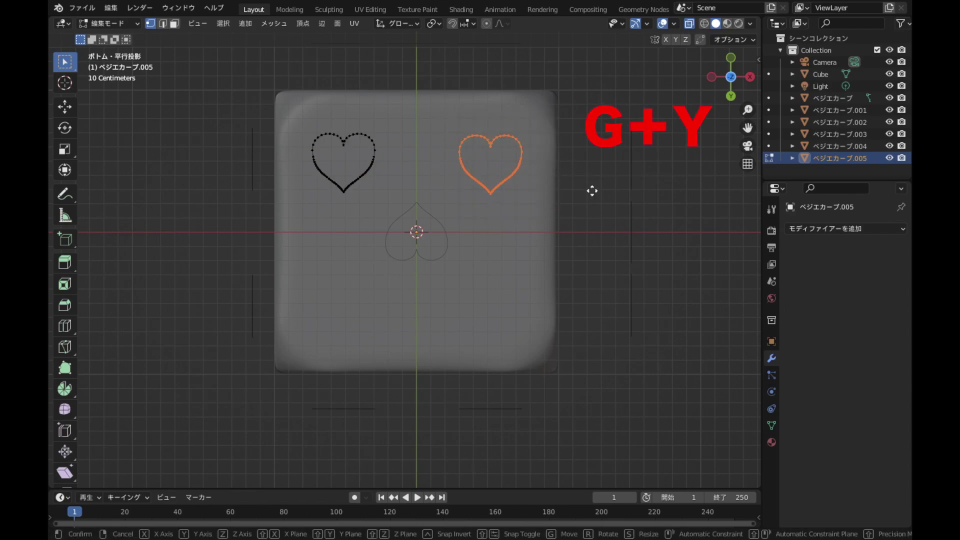
key(y)
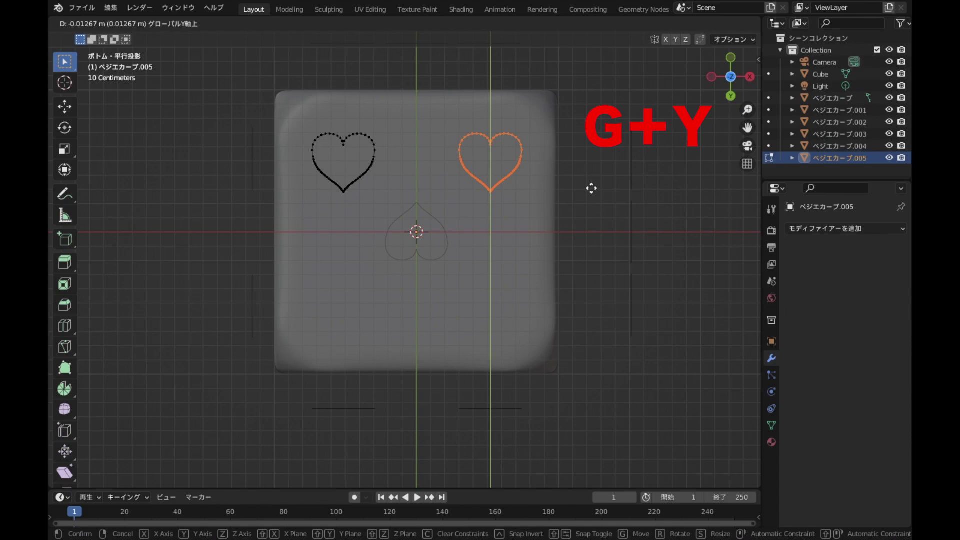
click(591, 188)
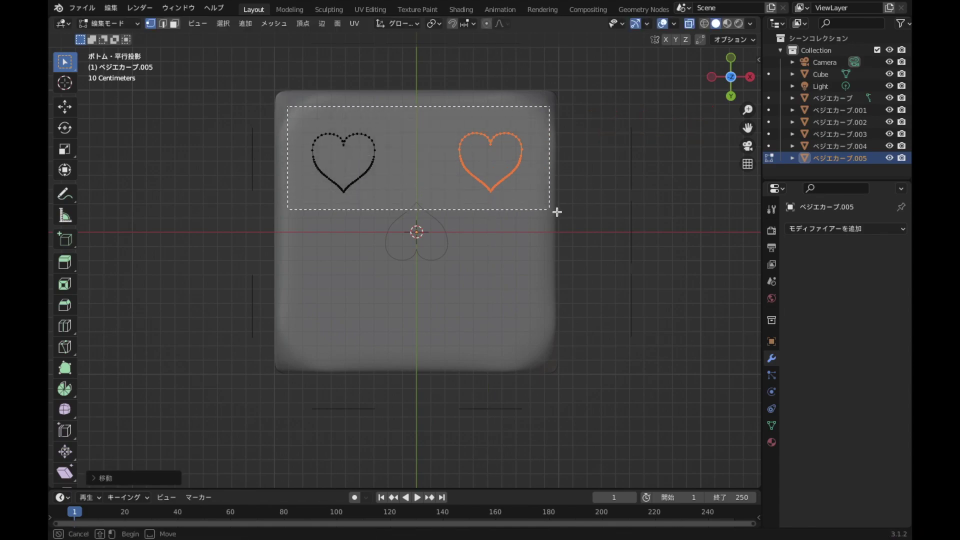
Duplicate both top hearts downward along Y twice, adding a middle and a bottom row
drag(288, 107, 572, 206)
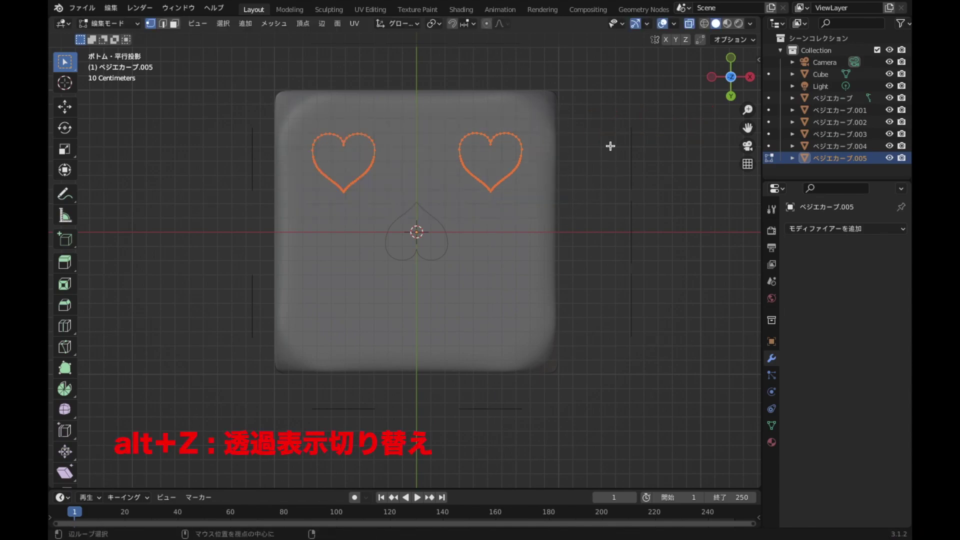
key(alt+z)
key(g)
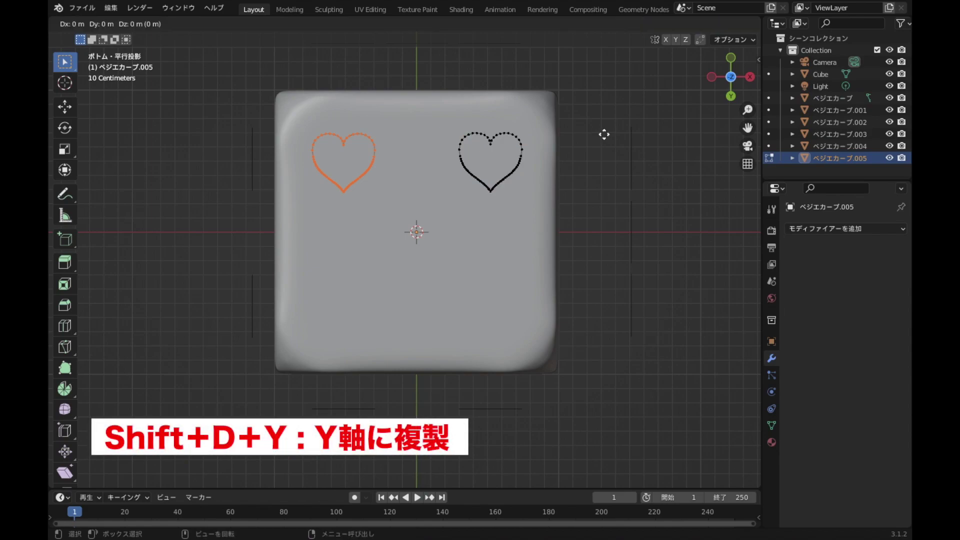
key(y)
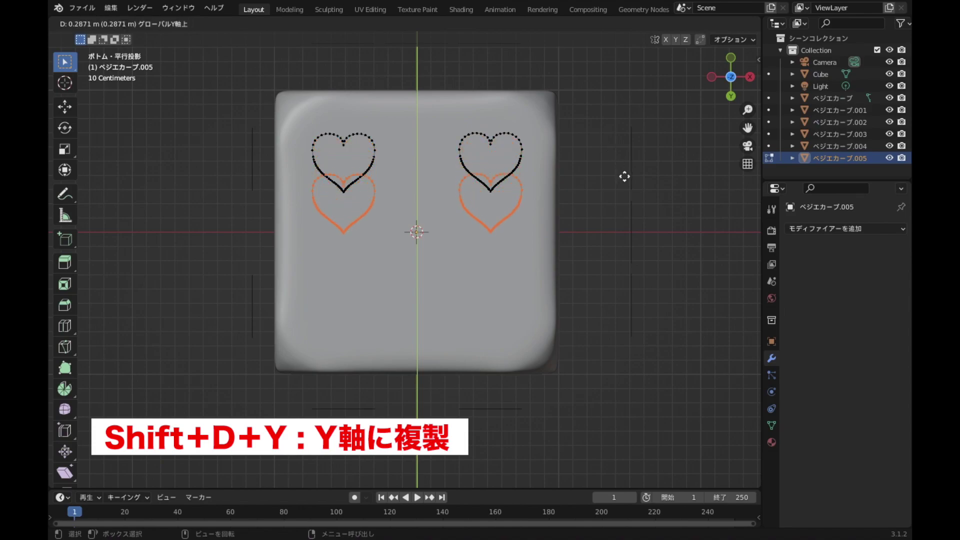
click(643, 214)
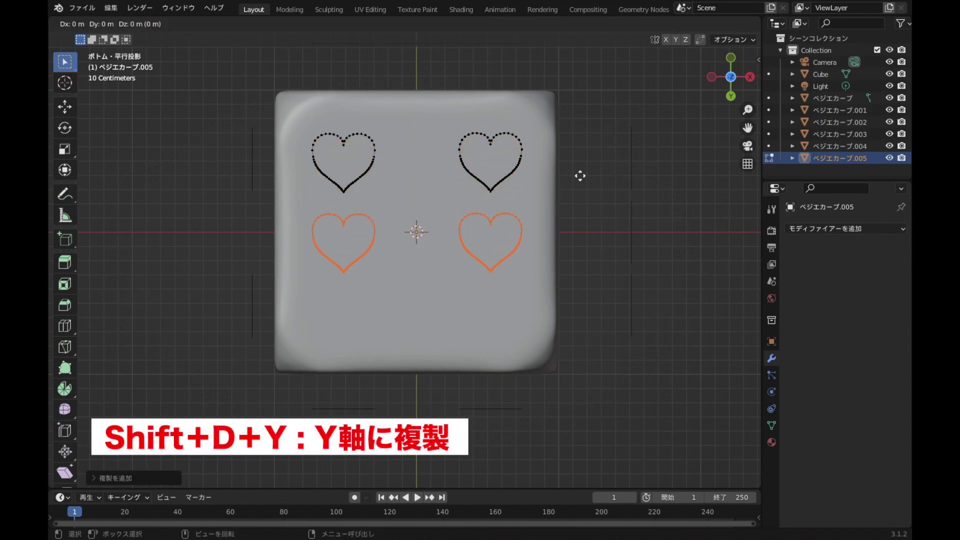
key(y)
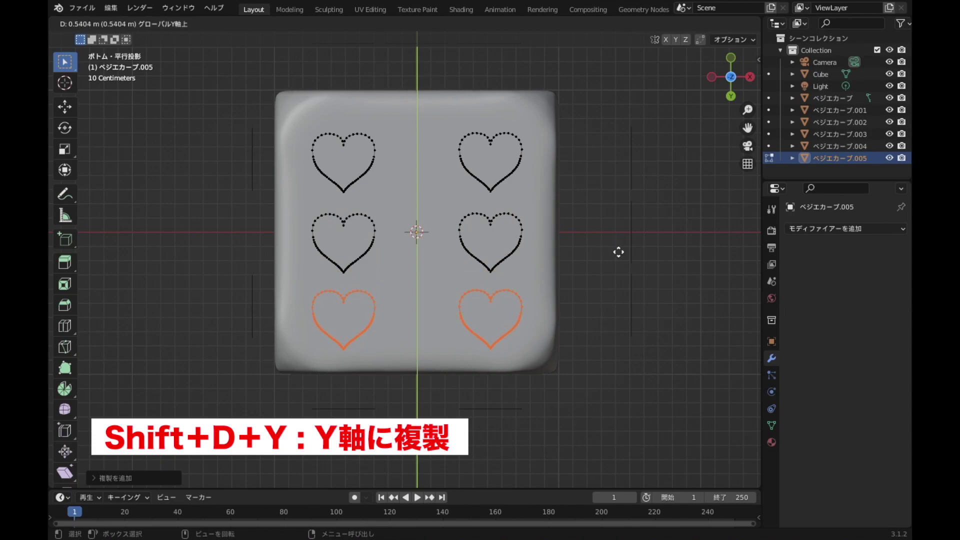
click(619, 252)
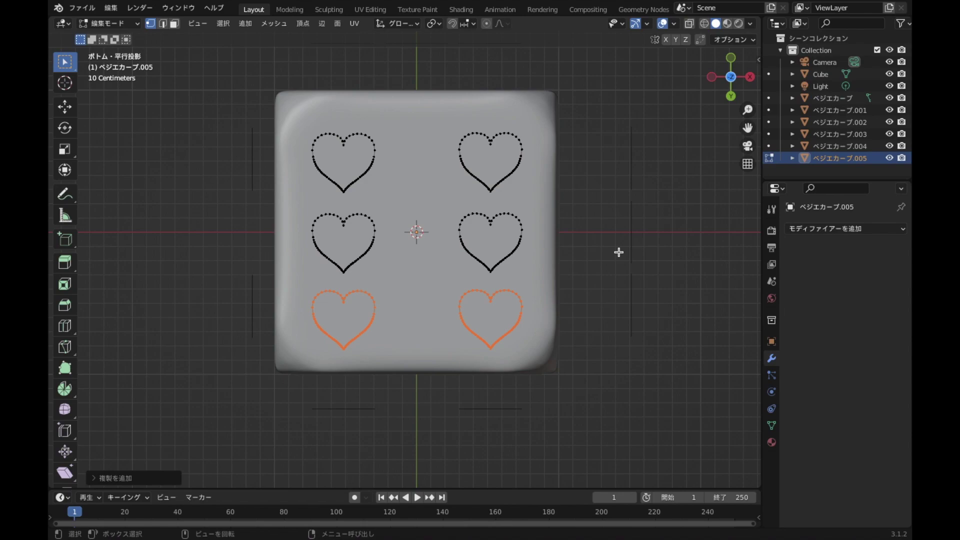
Shift the middle row of hearts along Y to even the spacing
key(b)
drag(276, 192, 480, 262)
key(b)
drag(290, 206, 547, 277)
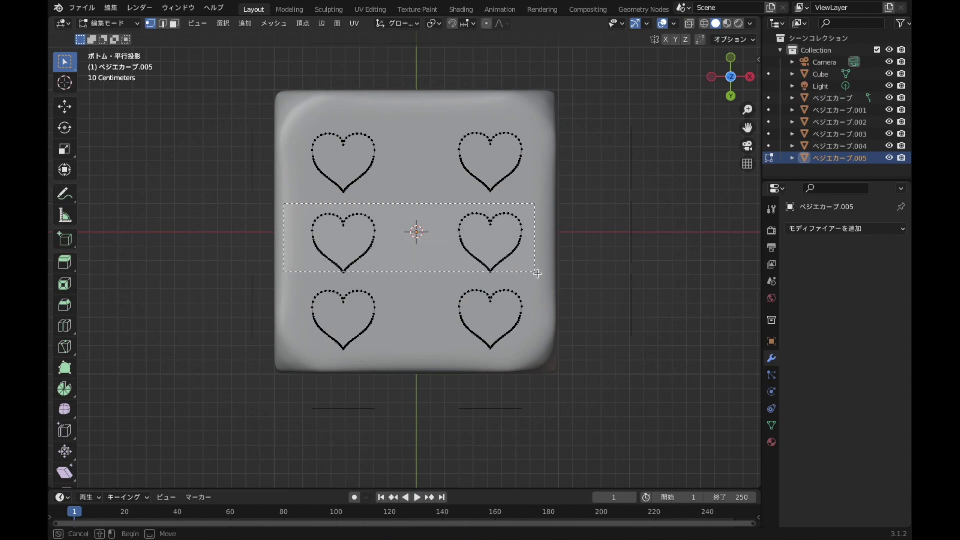
key(g)
key(y)
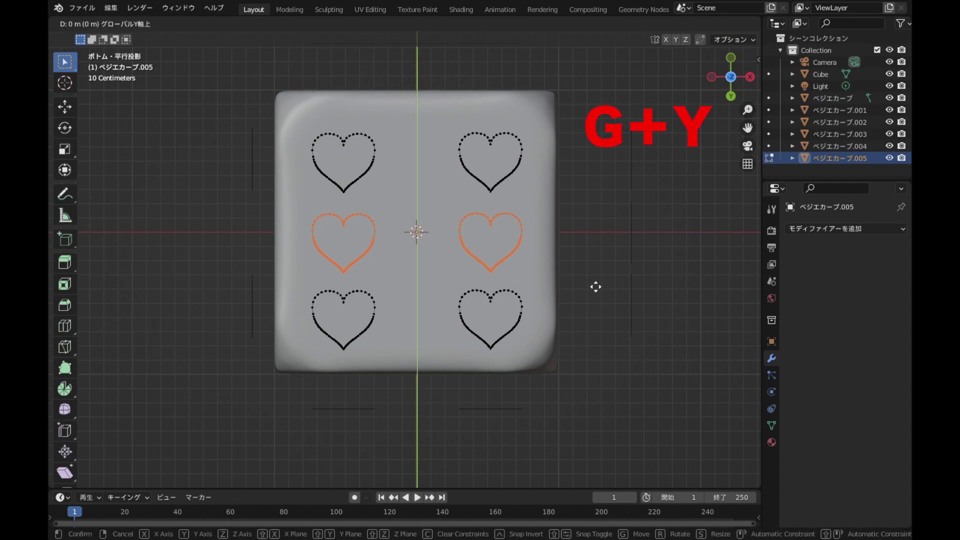
click(597, 283)
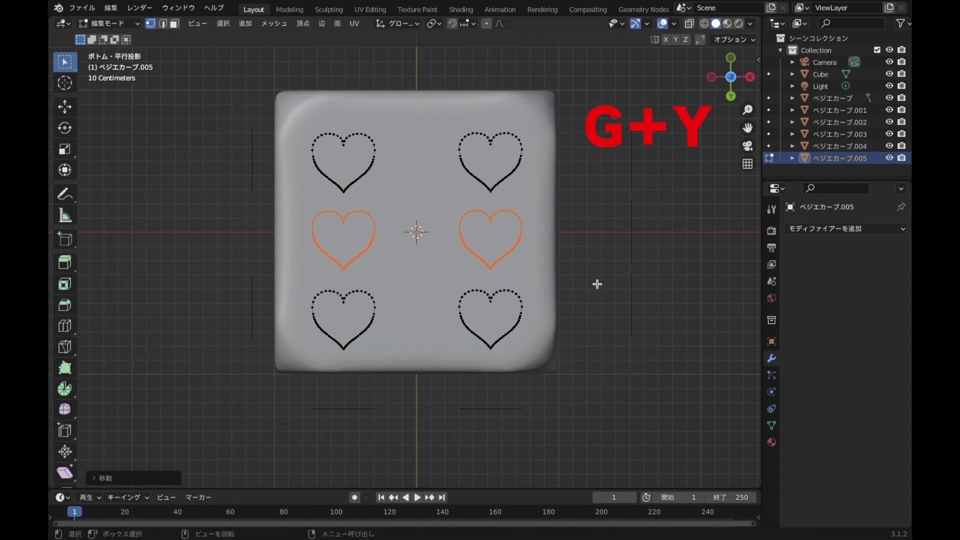
Shift the top row of hearts along Y and return to Object Mode
drag(288, 113, 561, 205)
key(g)
key(y)
key(y)
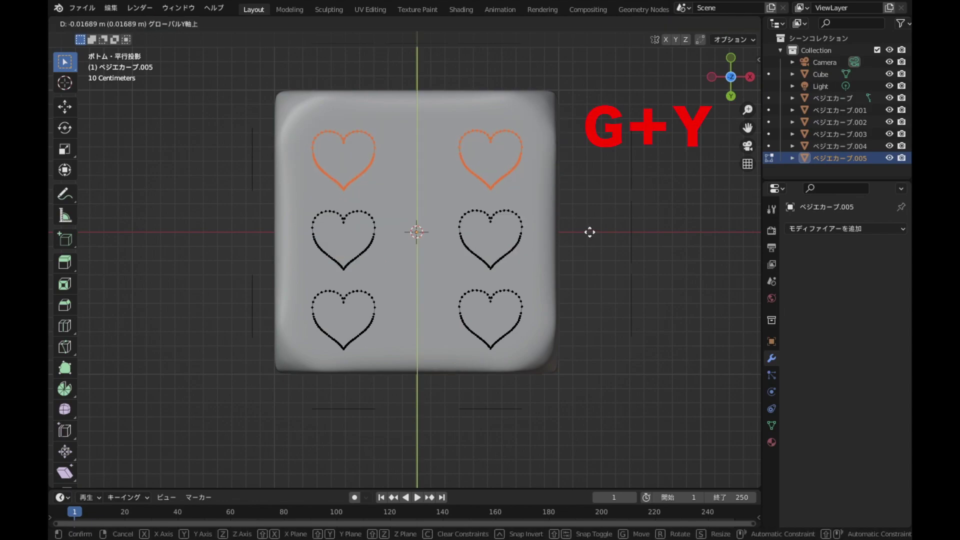
click(590, 232)
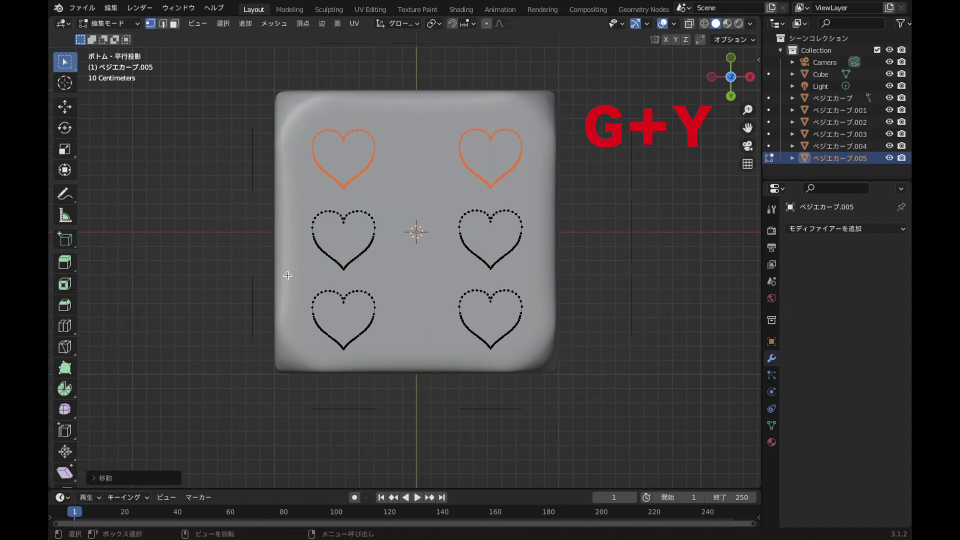
key(Tab)
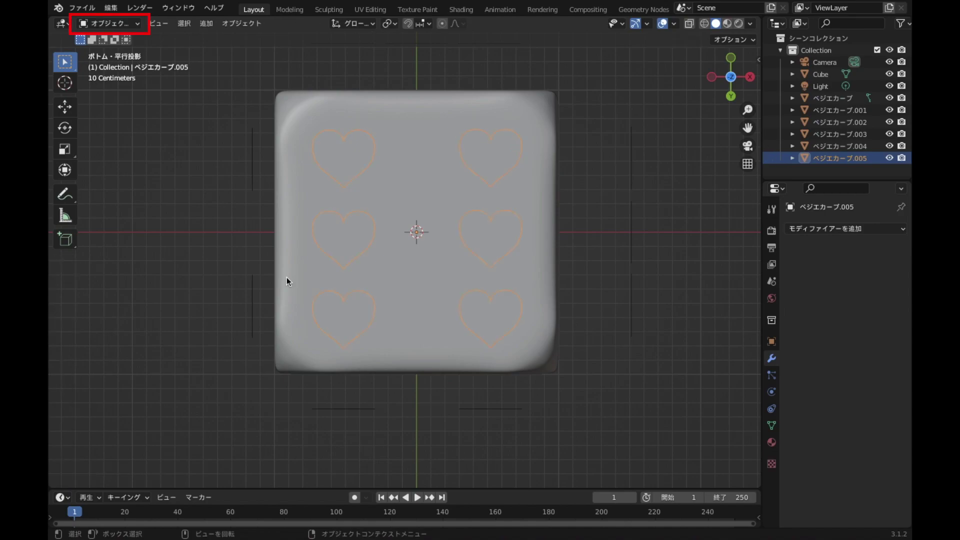
Inspect the cube's flat face in Edit Mode, then reopen the hearts and select the right column
click(287, 278)
key(Tab)
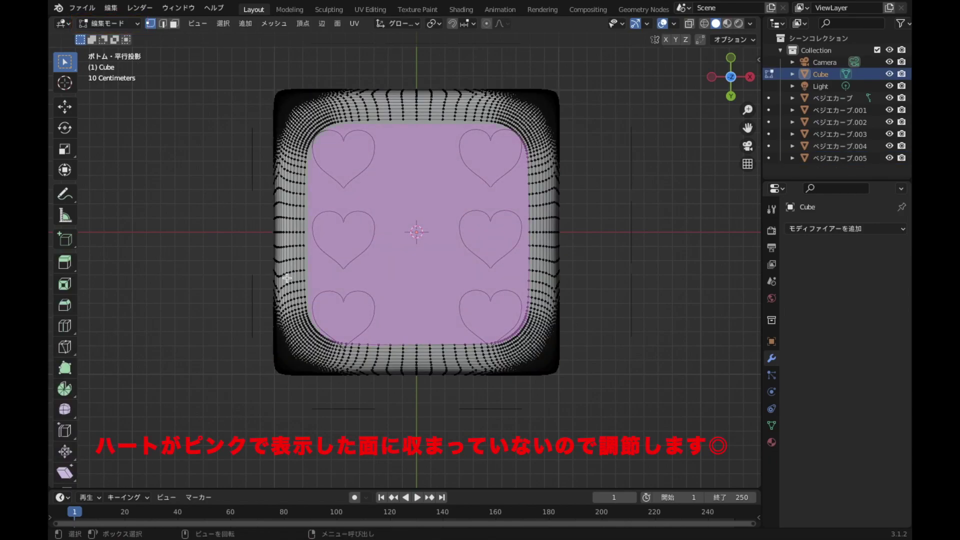
key(Tab)
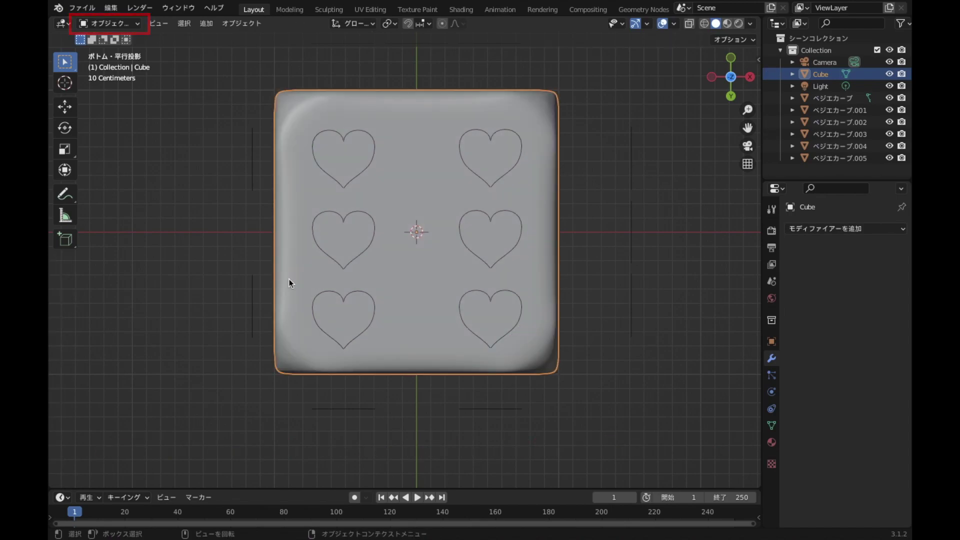
click(341, 268)
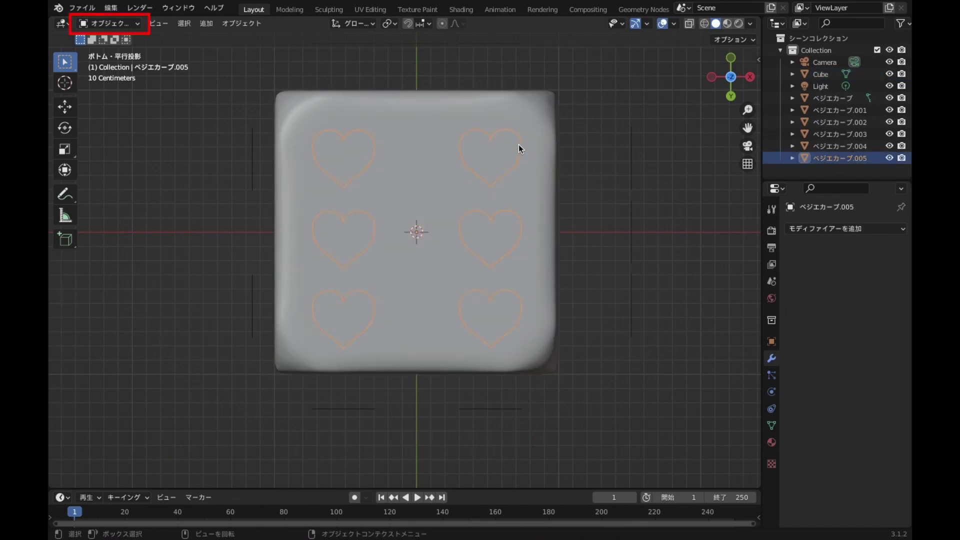
key(Tab)
drag(420, 96, 586, 393)
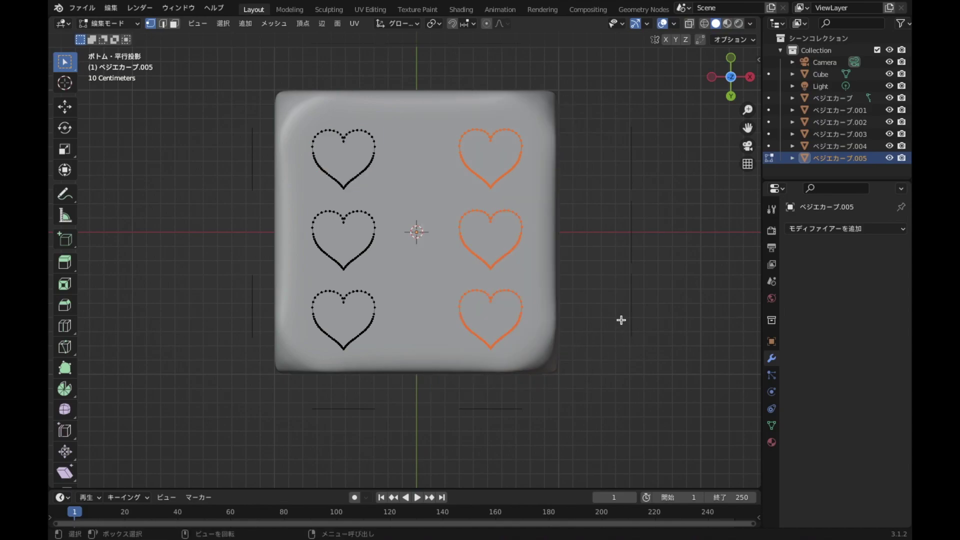
Move the right heart column left and the left column right along X
key(g)
key(x)
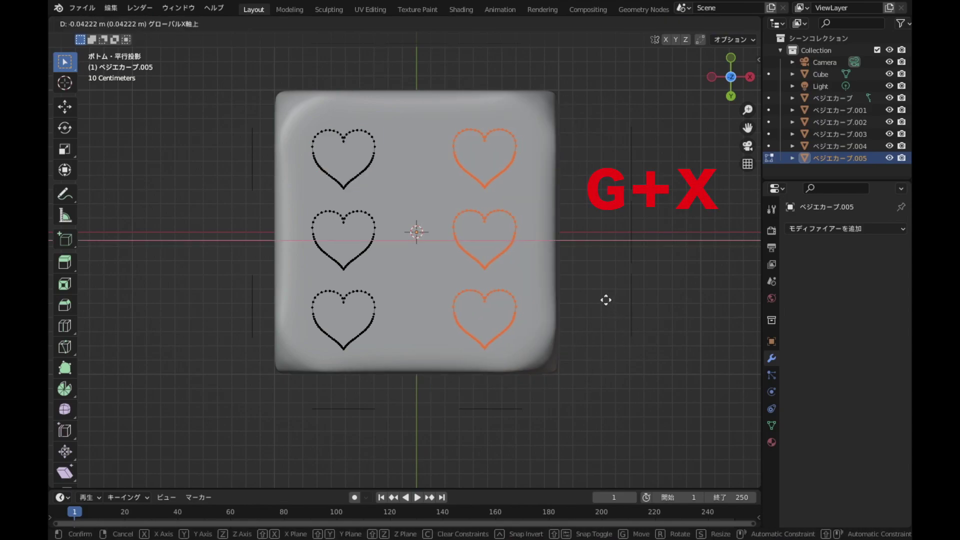
click(606, 300)
drag(275, 99, 410, 415)
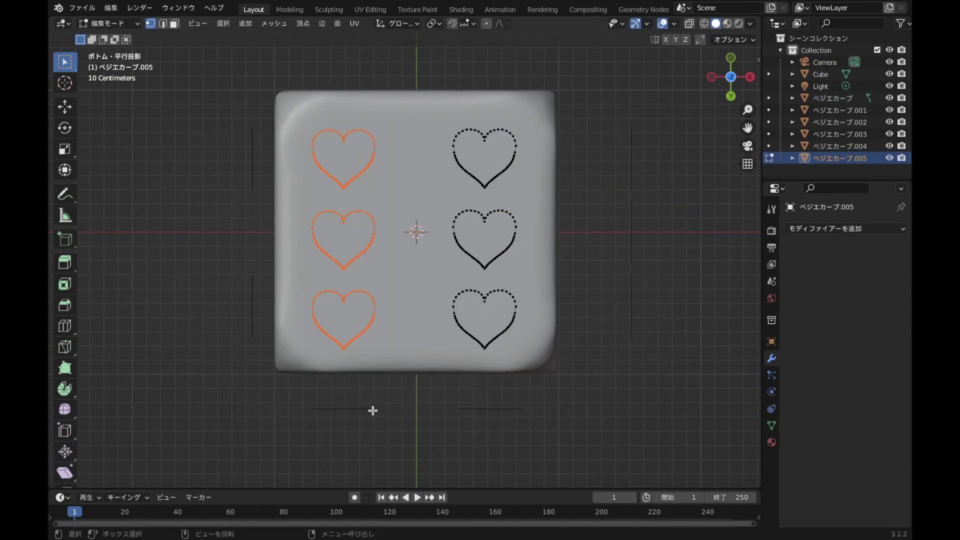
key(g)
key(x)
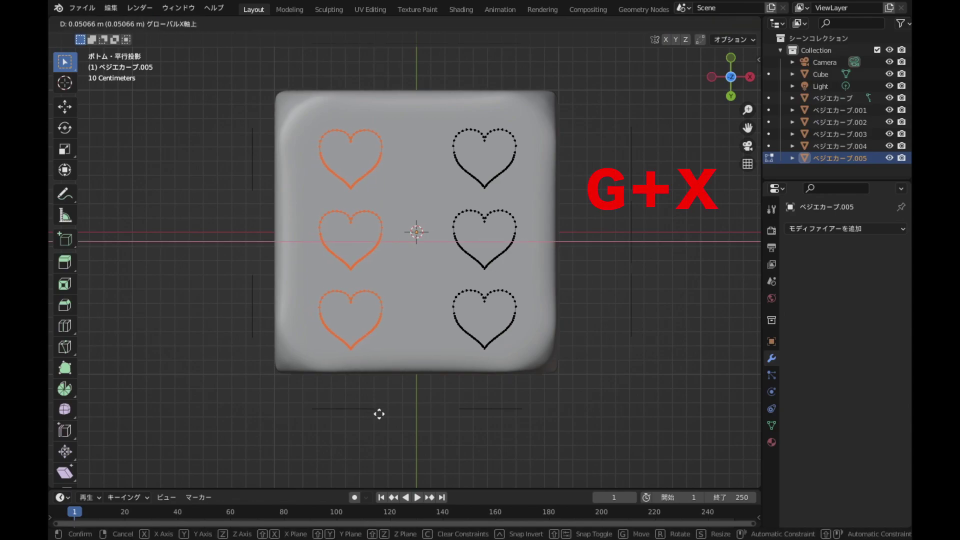
click(379, 414)
Adjust the bottom and top heart rows along Y and exit curve editing
drag(272, 401, 575, 281)
key(g)
key(y)
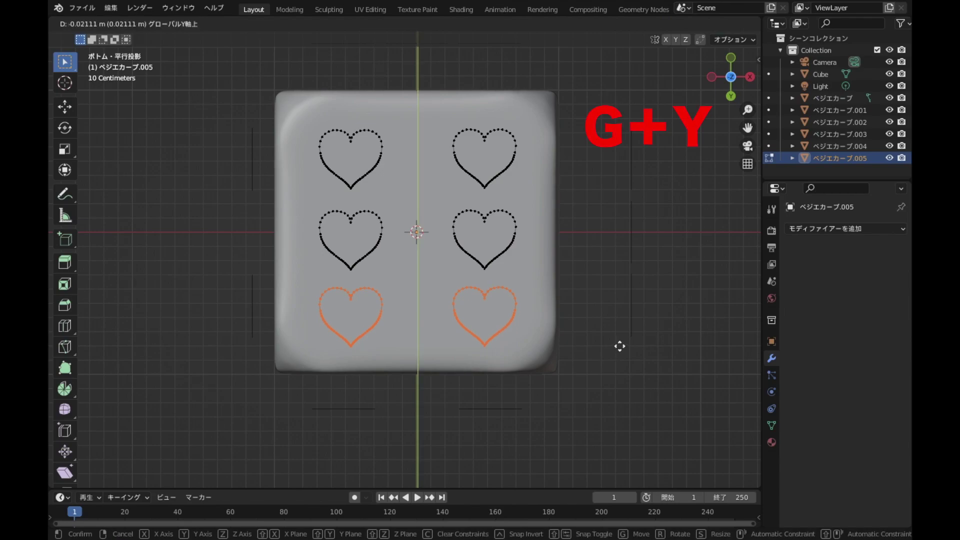
click(620, 346)
drag(275, 101, 575, 203)
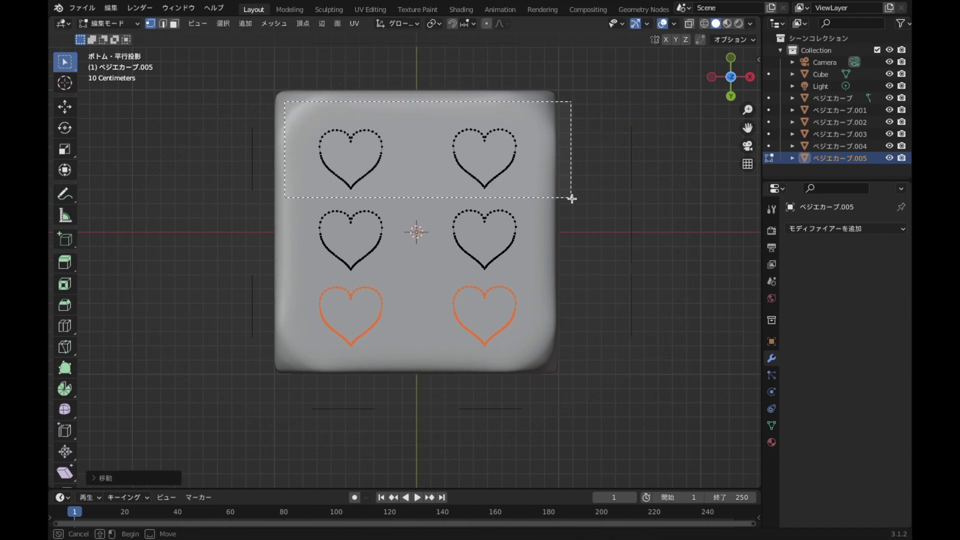
key(g)
key(y)
click(600, 148)
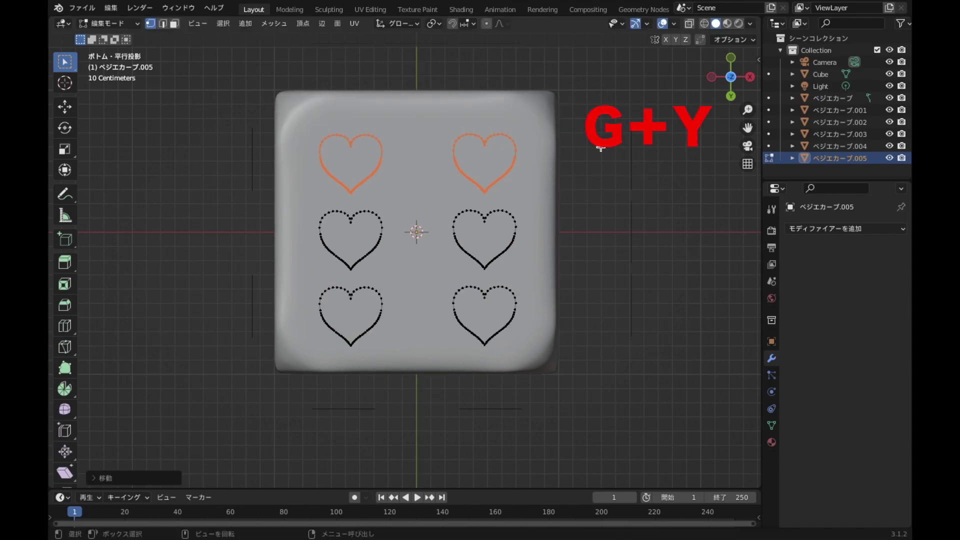
click(538, 199)
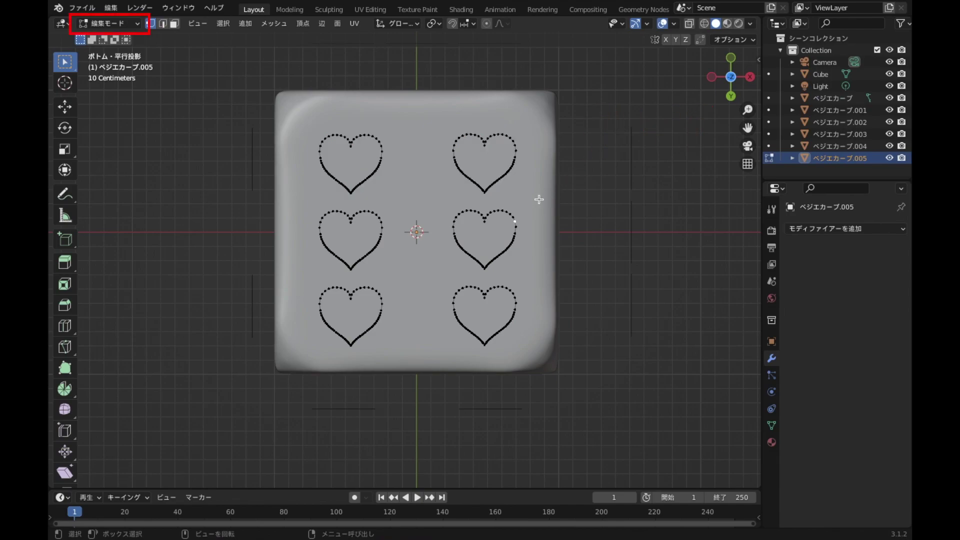
key(Tab)
Inspect the cube mesh in Edit Mode to check the flat face's extent
click(538, 199)
key(Tab)
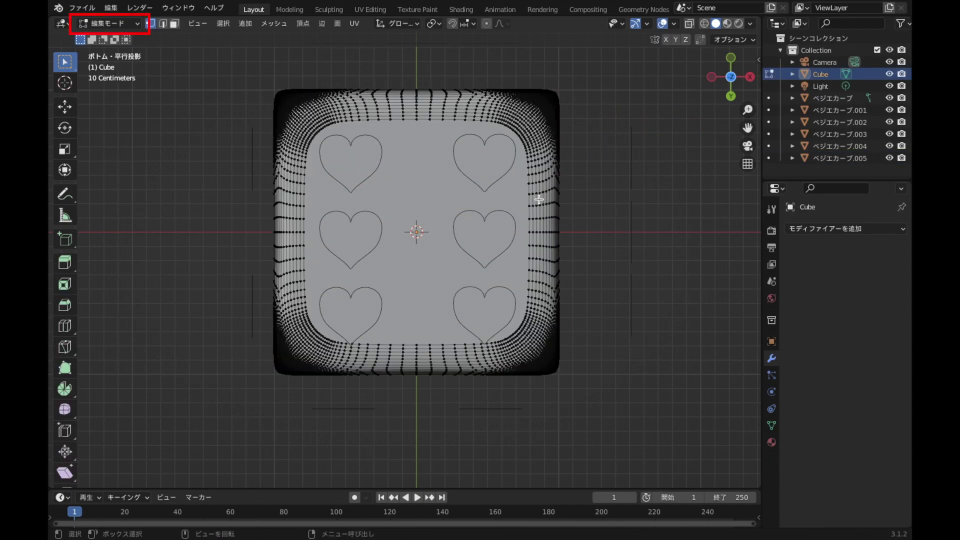
key(a)
key(alt+a)
key(Tab)
Move the whole six-heart curve object along Y into the bottom face
click(497, 182)
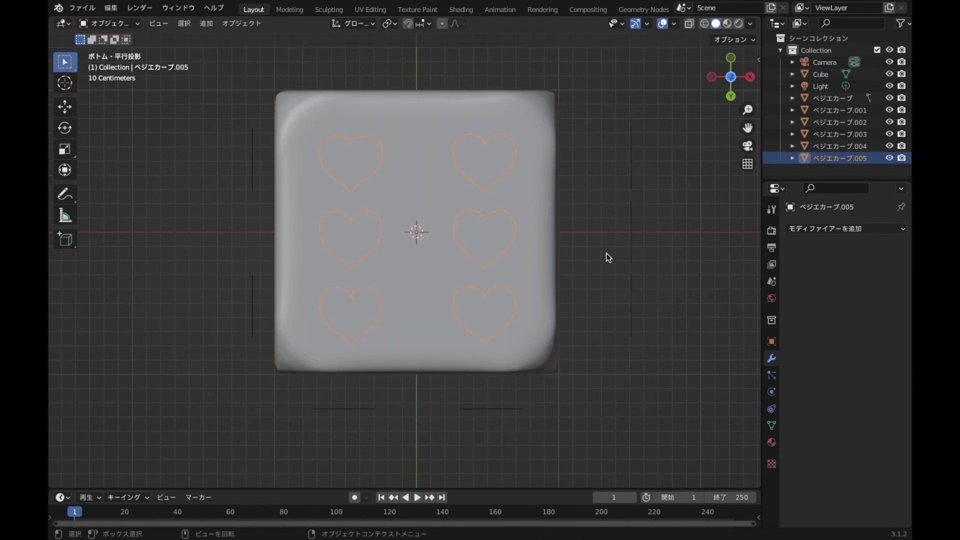
key(g)
key(y)
key(y)
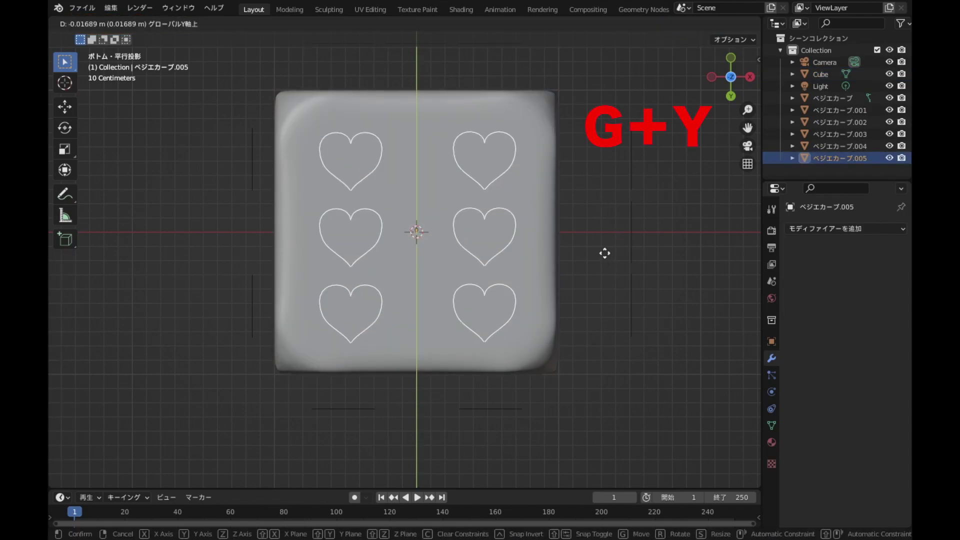
click(605, 253)
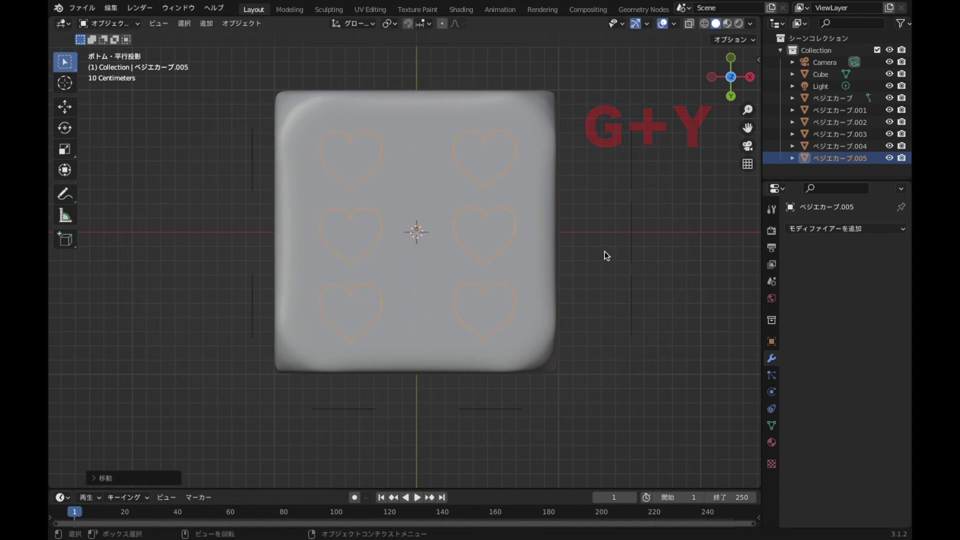
scroll(604, 251, down, 3)
Orbit to an angled perspective view of the die and select the cube body
scroll(583, 190, down, 1)
mouse_move(583, 190)
middle_down()
mouse_move(575, 265)
mouse_move(608, 218)
mouse_move(616, 249)
mouse_move(564, 245)
mouse_move(653, 229)
mouse_move(577, 238)
mouse_move(587, 253)
mouse_move(615, 238)
mouse_move(474, 238)
mouse_move(538, 294)
mouse_move(502, 216)
mouse_move(510, 287)
mouse_move(489, 331)
mouse_move(455, 268)
mouse_move(449, 214)
mouse_move(440, 419)
mouse_move(450, 288)
mouse_move(388, 342)
mouse_move(503, 338)
mouse_move(485, 307)
middle_up()
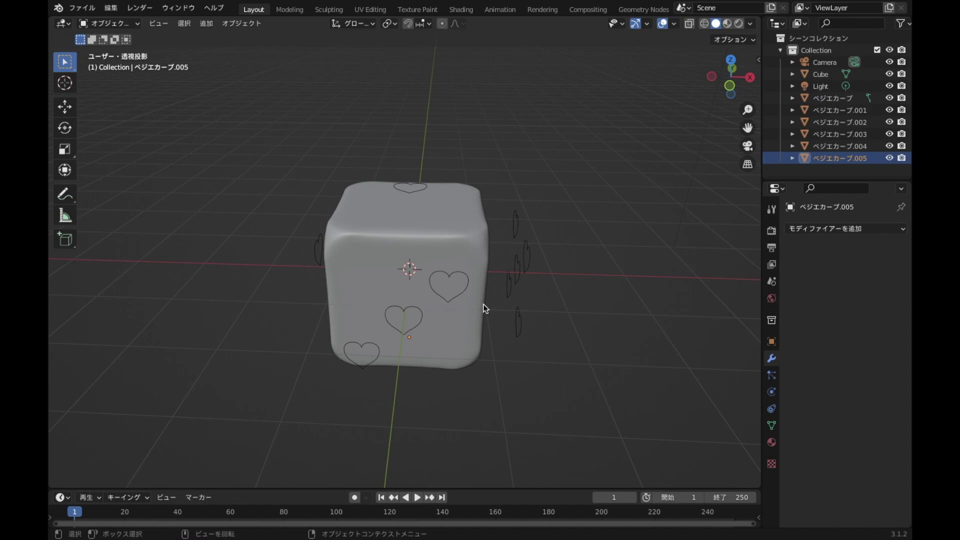
click(452, 235)
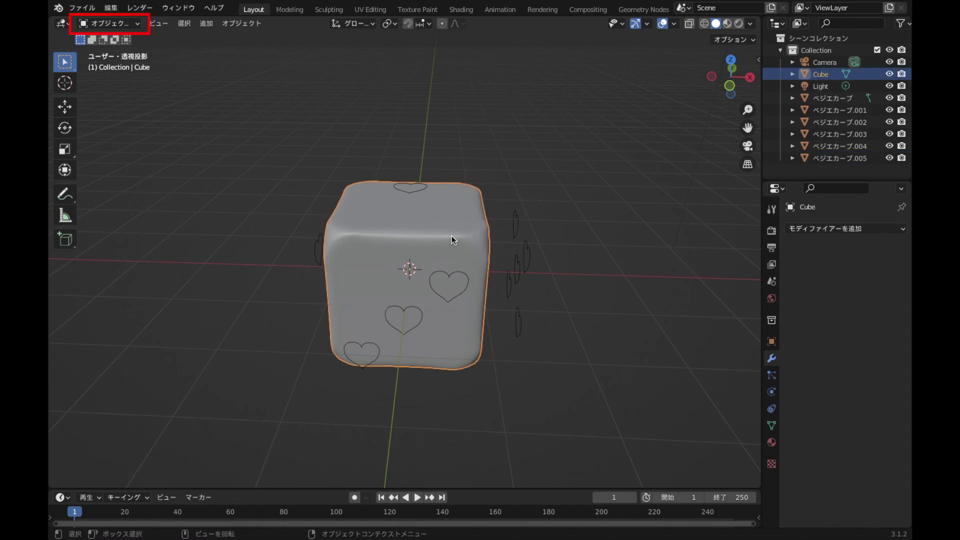
In Front view, Knife Project the three-heart curve into the die's front face
key(Tab)
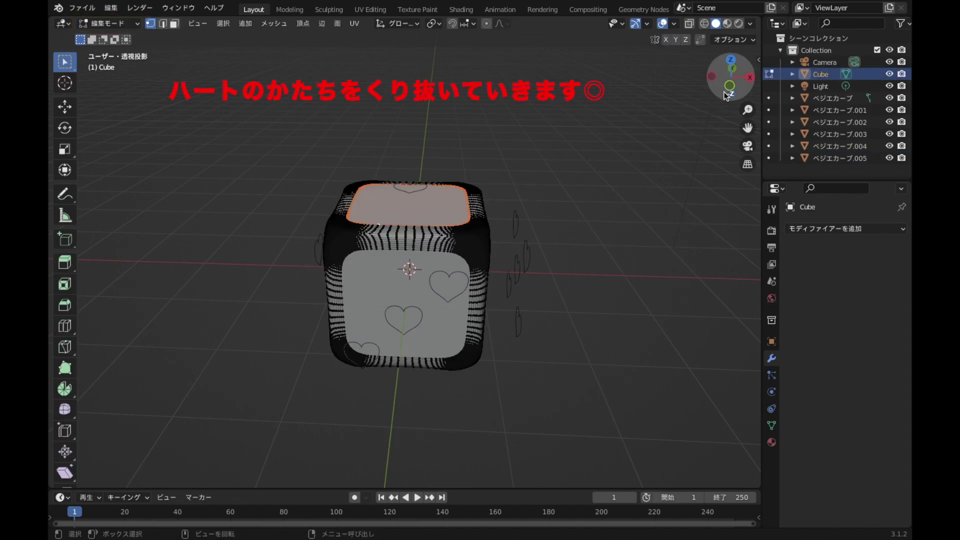
click(726, 88)
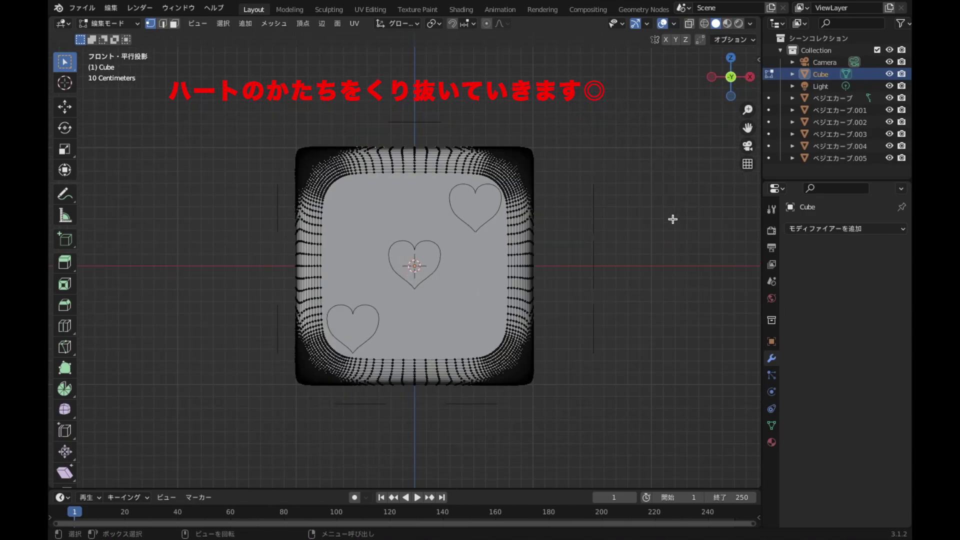
scroll(673, 219, up, 1)
scroll(672, 219, up, 1)
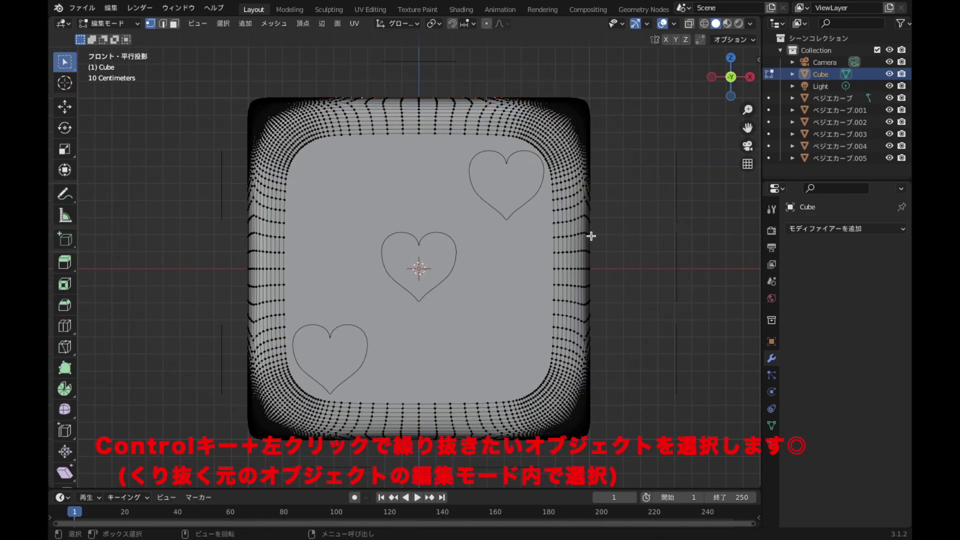
ctrl+click(490, 205)
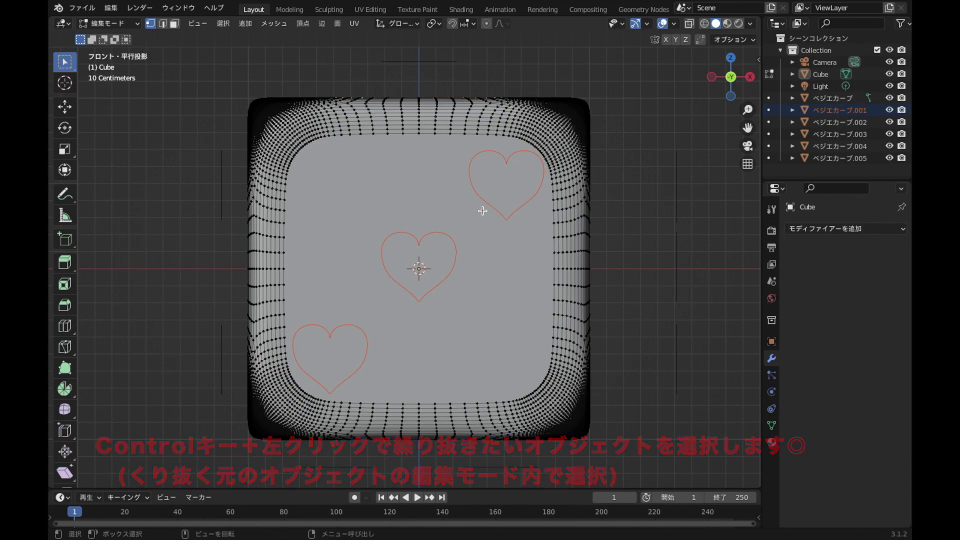
click(267, 26)
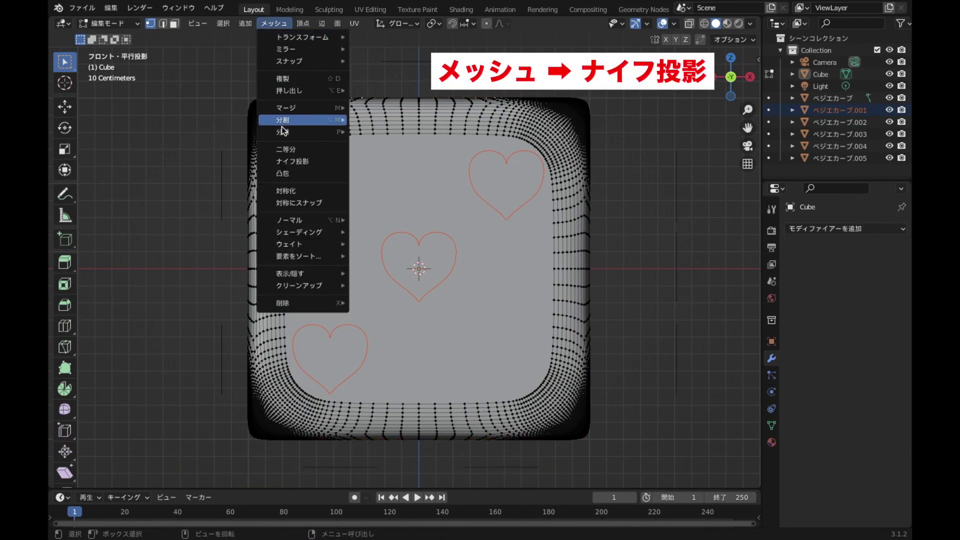
click(285, 162)
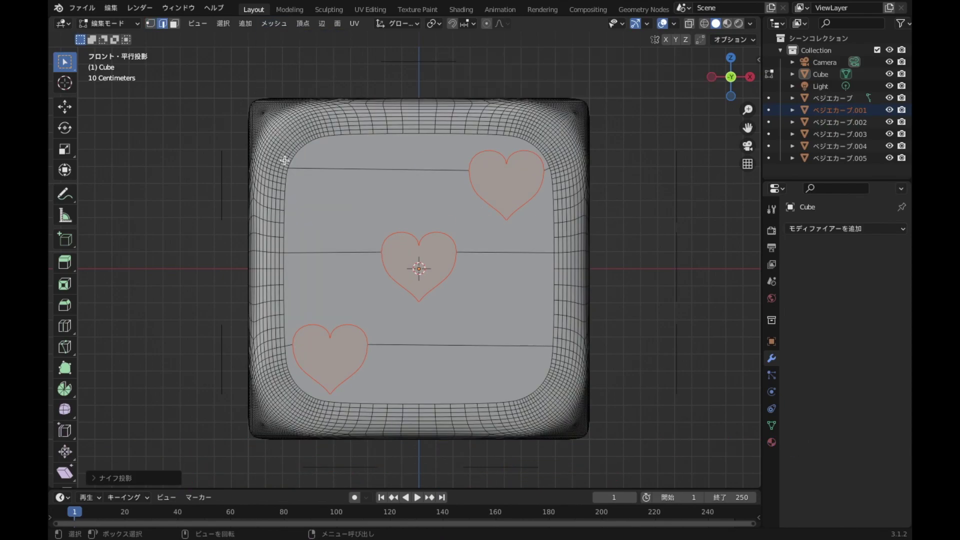
click(750, 76)
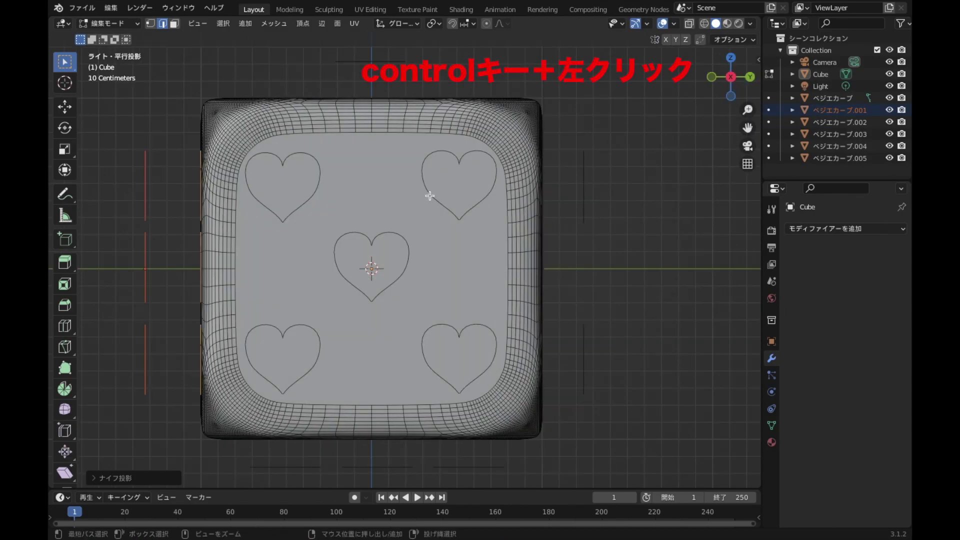
Knife Project the five right-side hearts and the four back-face hearts into the die
key(ctrl+z)
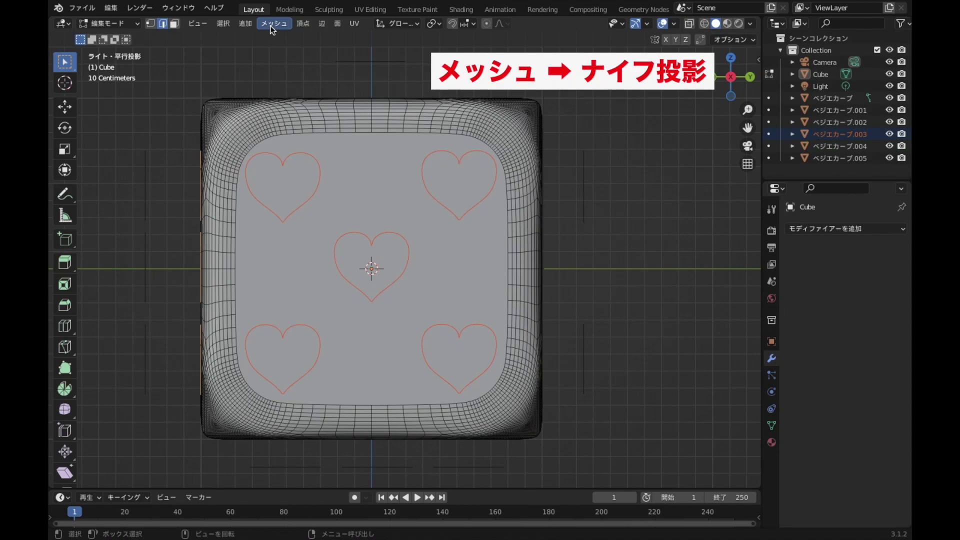
click(270, 24)
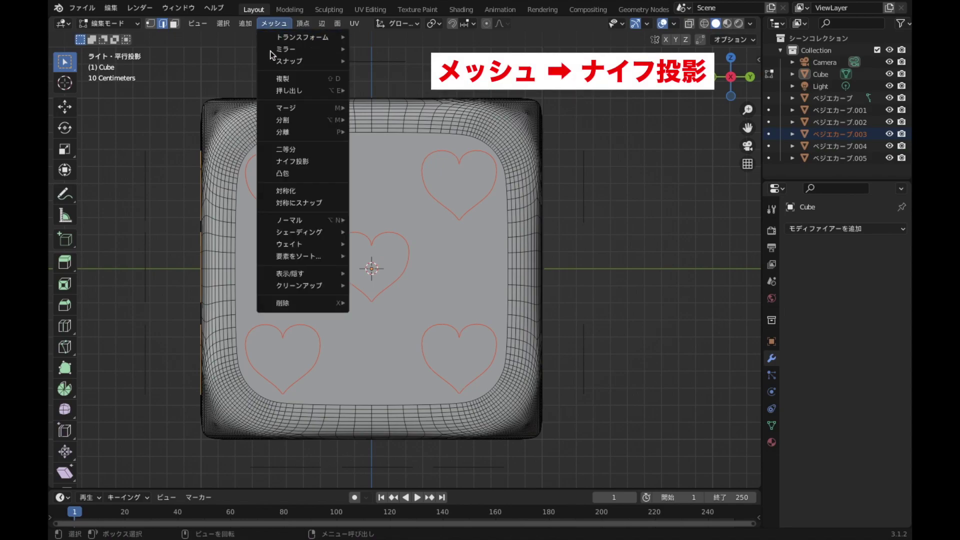
click(279, 163)
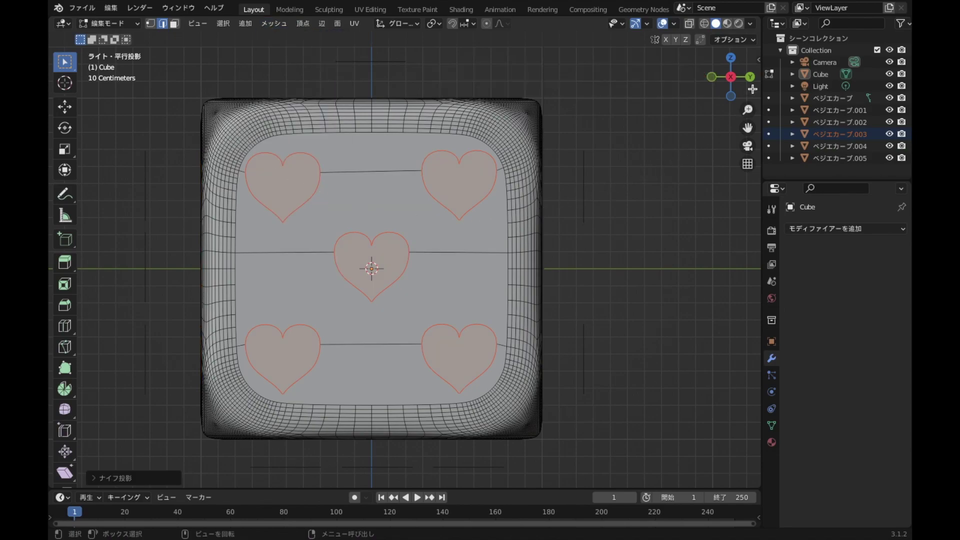
click(750, 77)
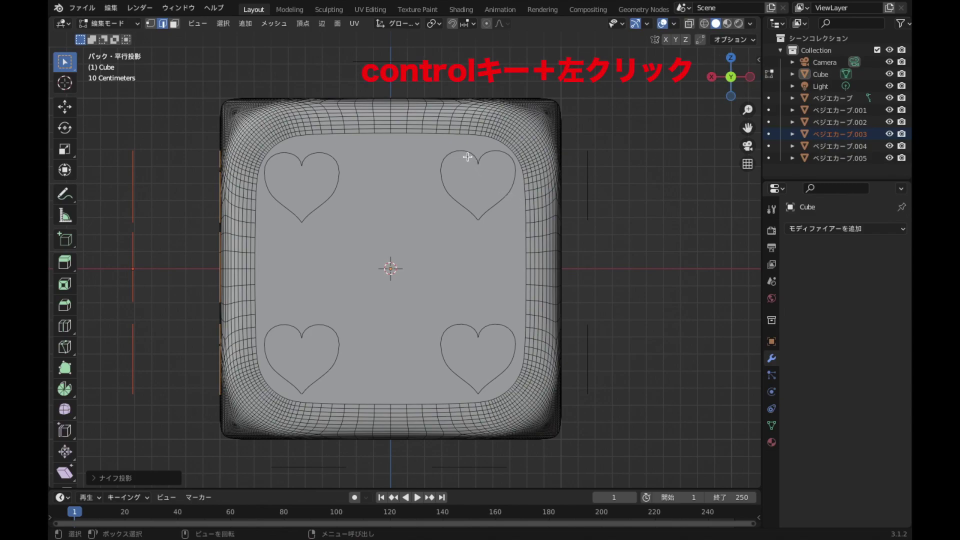
ctrl+click(840, 146)
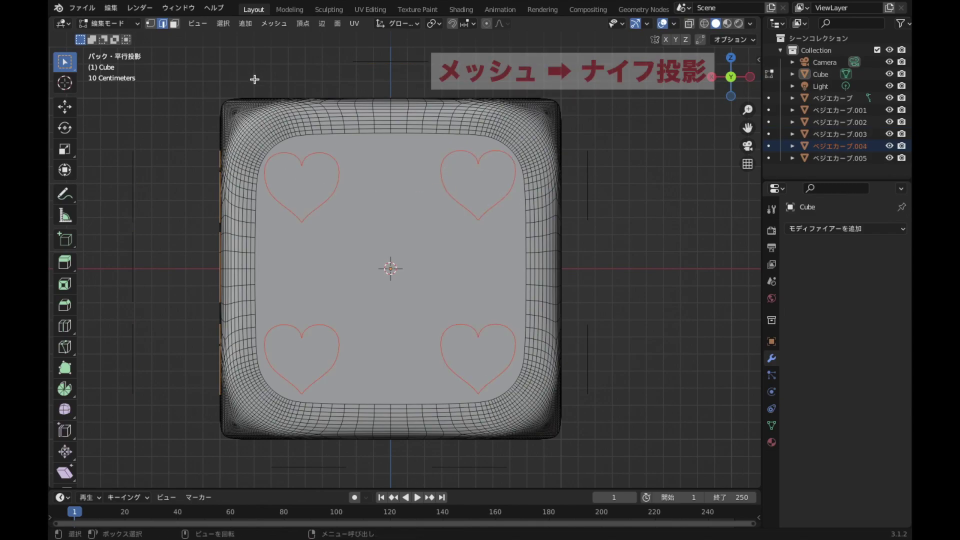
click(274, 24)
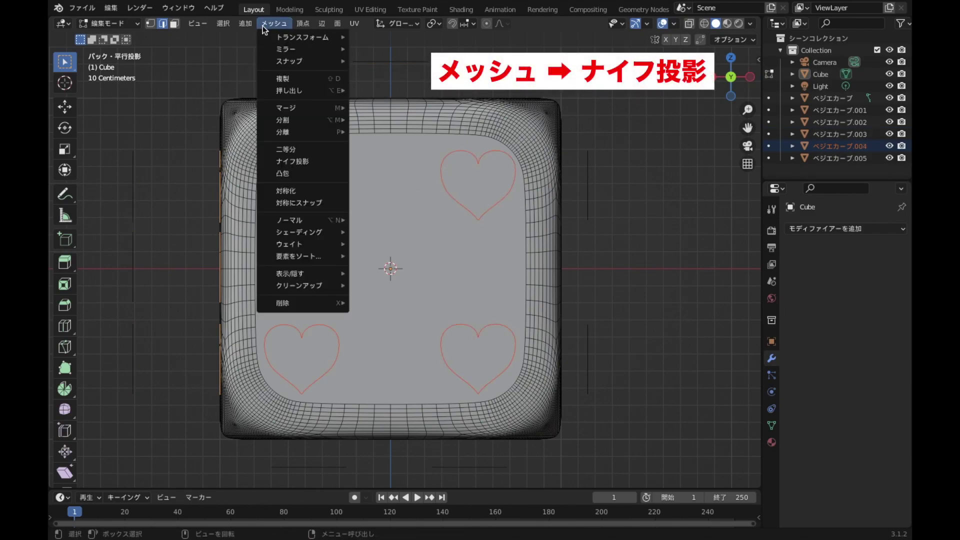
click(274, 164)
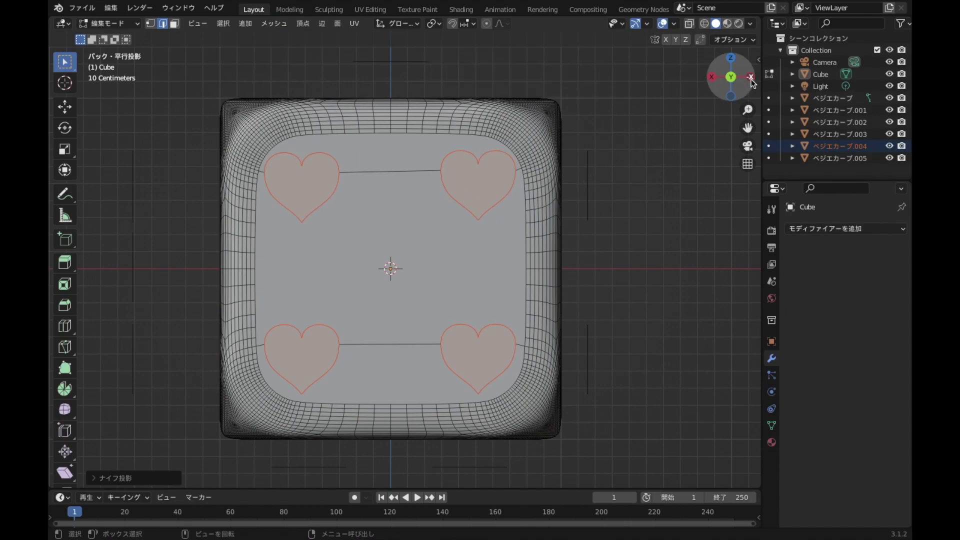
Knife Project the two left-side hearts and the single top heart into the die
click(750, 77)
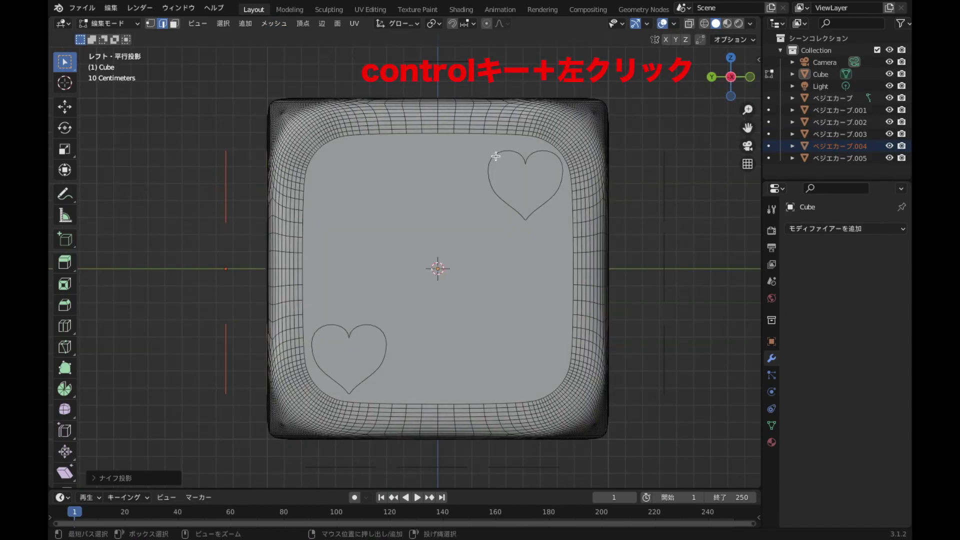
key(ctrl+z)
click(281, 23)
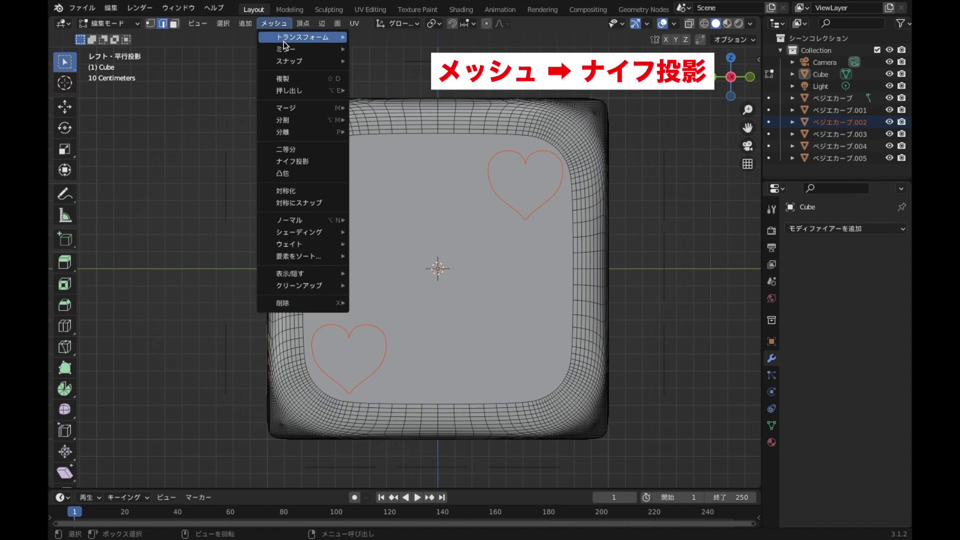
click(299, 161)
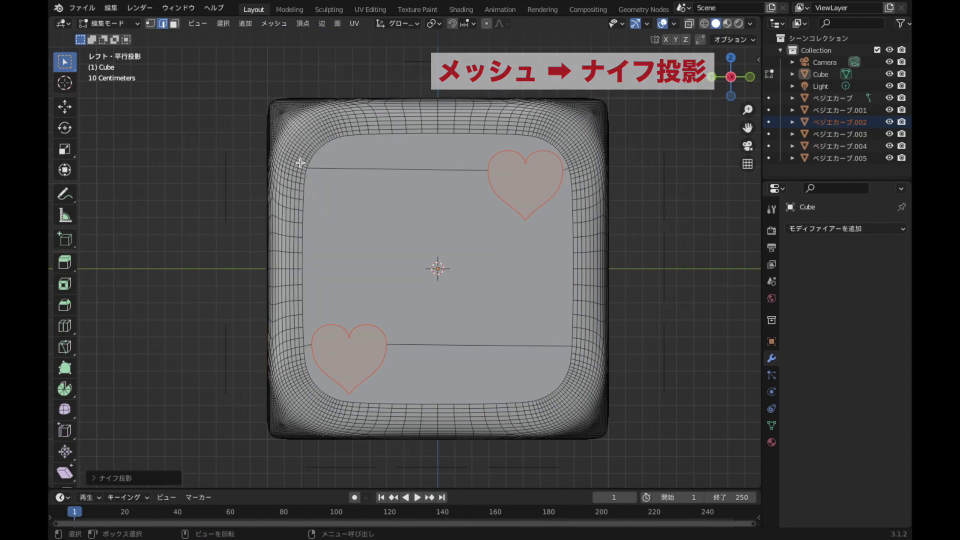
click(727, 65)
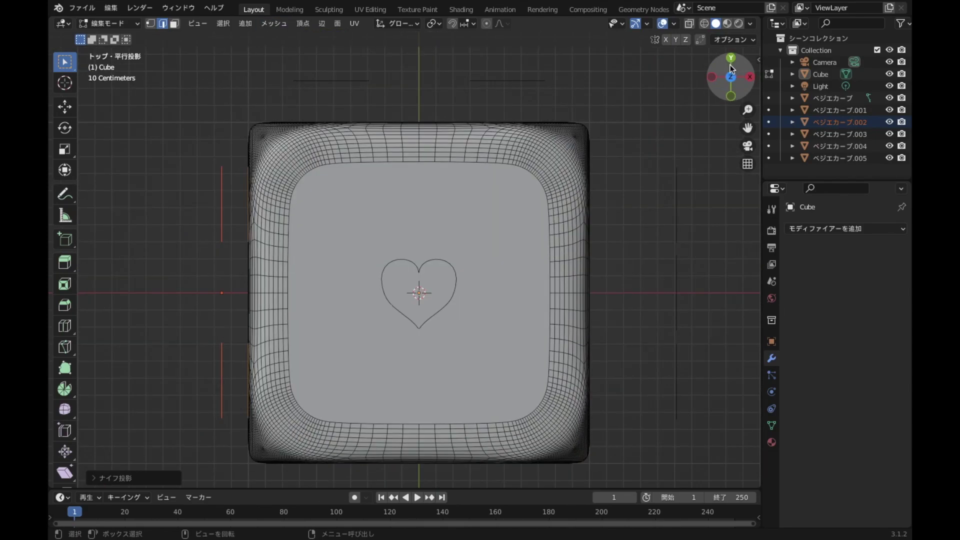
ctrl+click(418, 266)
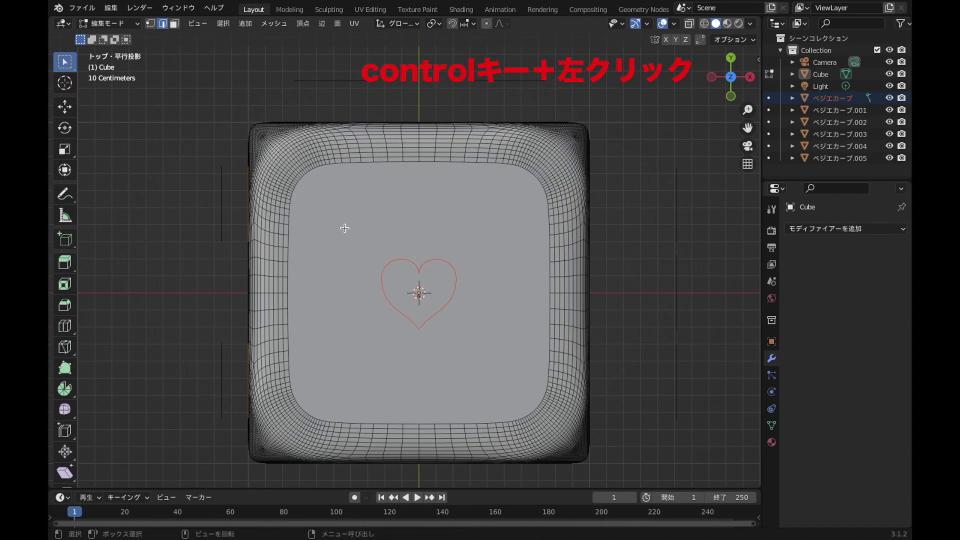
click(276, 22)
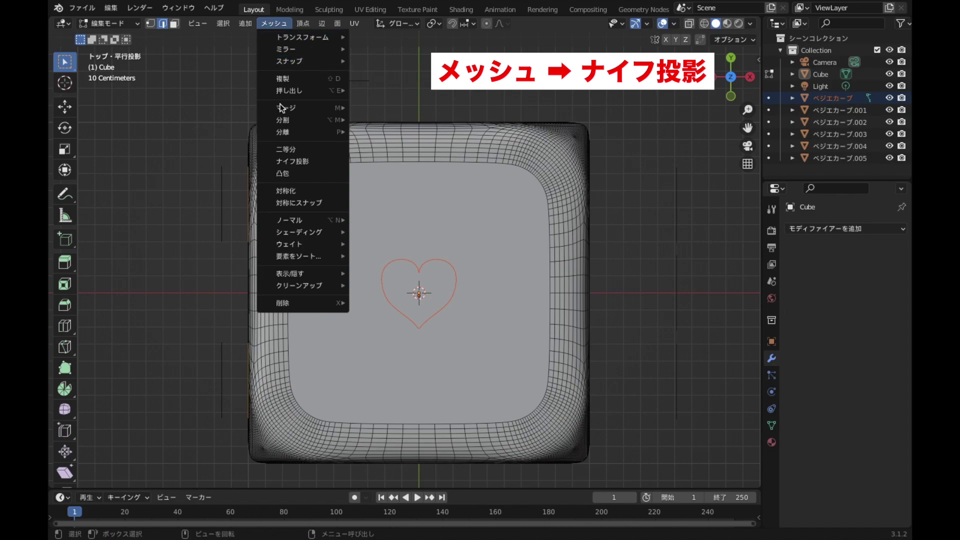
click(291, 161)
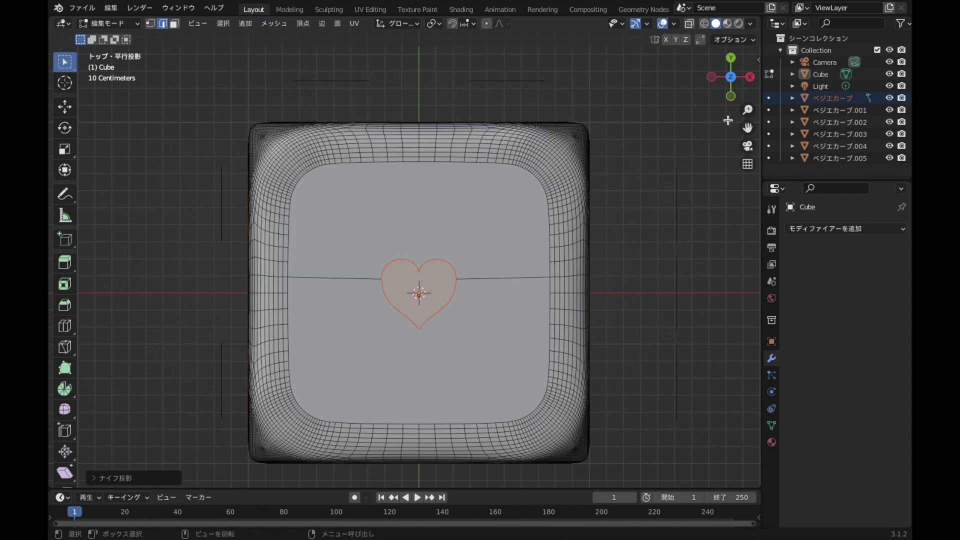
Knife Project the six bottom hearts from the bottom view, then return to Object Mode
click(733, 84)
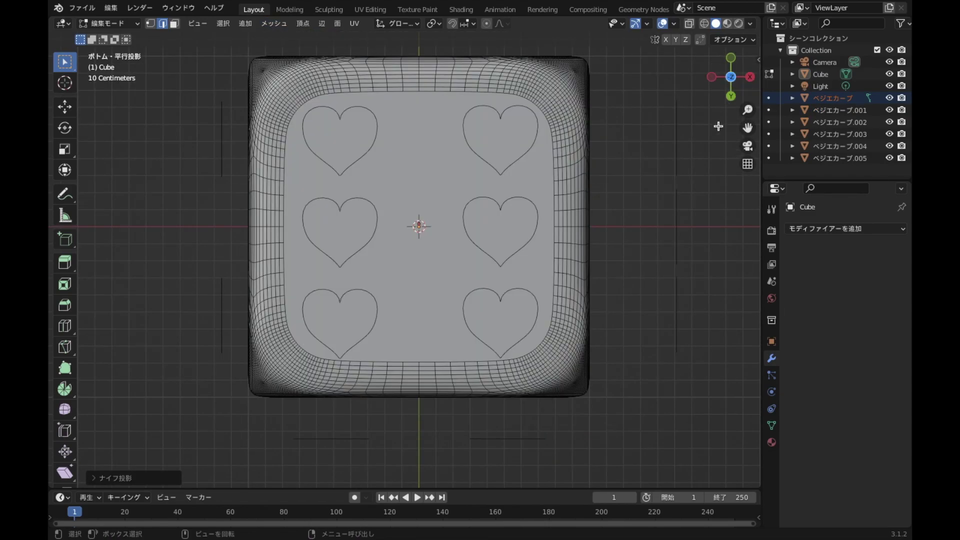
ctrl+click(374, 233)
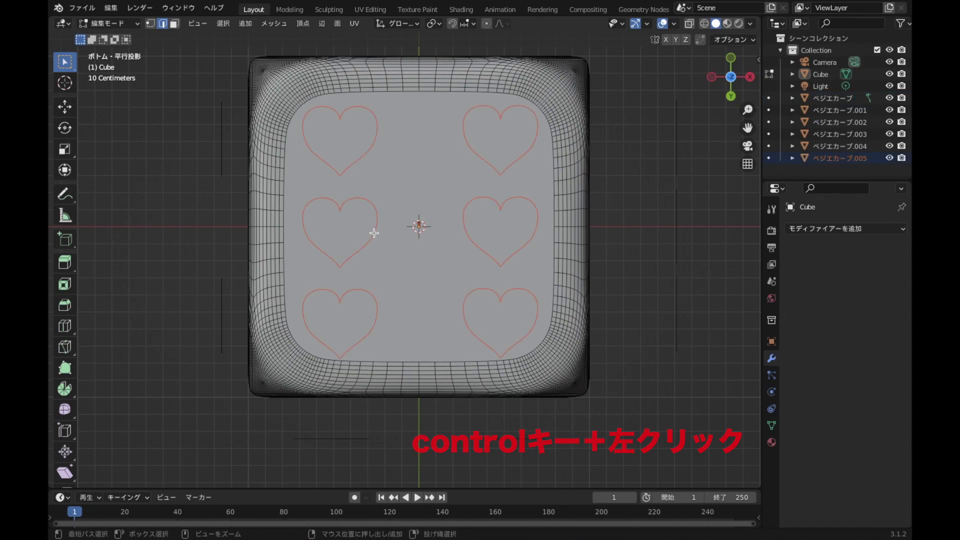
click(269, 23)
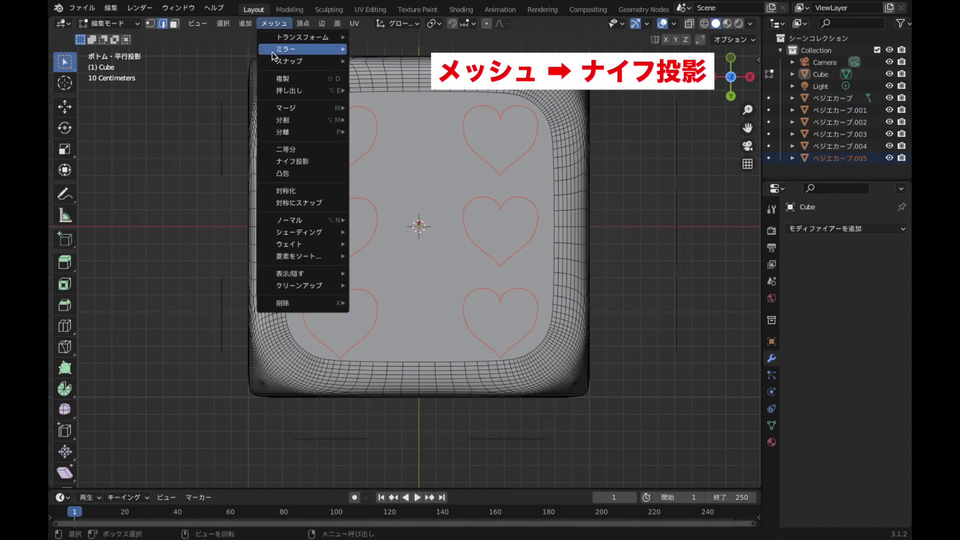
click(286, 161)
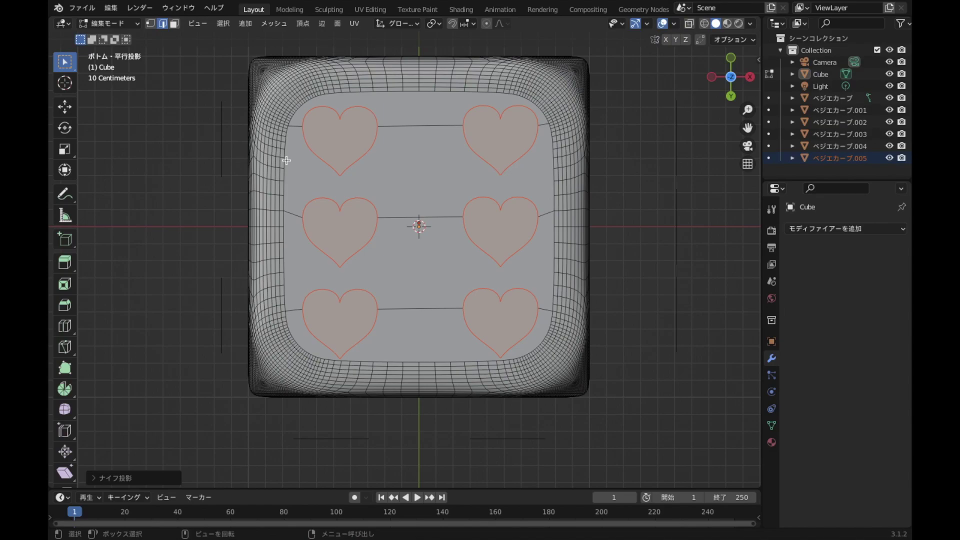
key(Tab)
Select all six Bézier heart curve objects, delete them, and select the cube
mouse_move(286, 160)
middle_down()
mouse_move(418, 144)
mouse_move(453, 314)
mouse_move(473, 304)
mouse_move(460, 283)
middle_up()
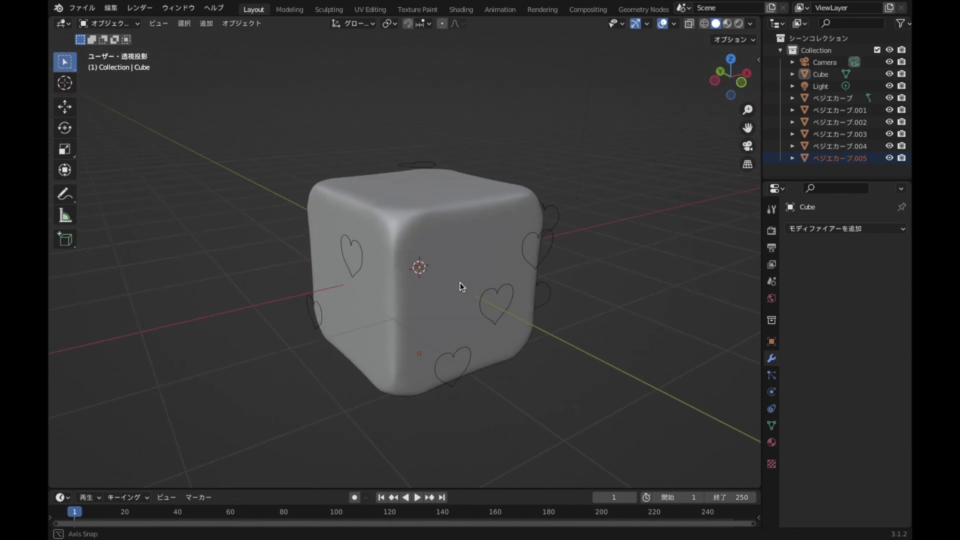
shift+click(564, 243)
shift+click(562, 215)
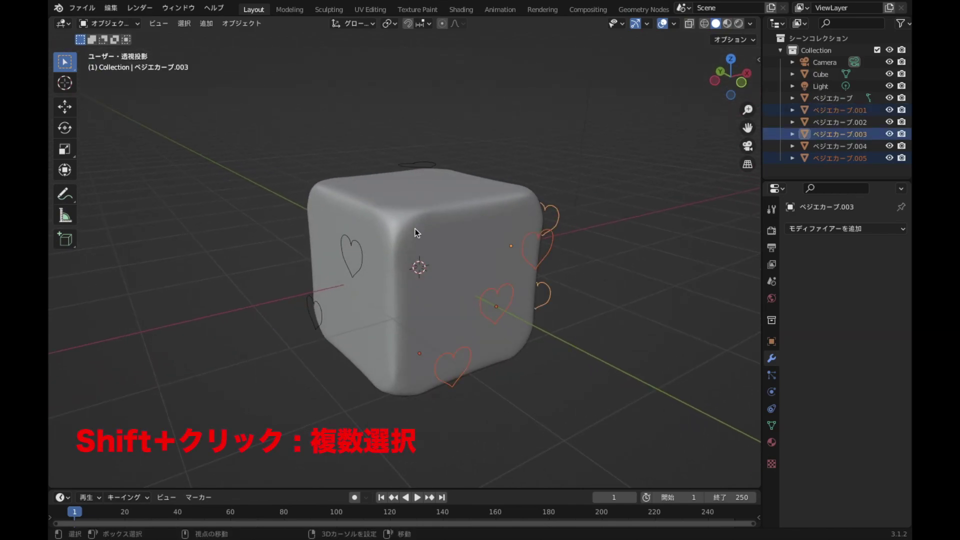
shift+click(362, 257)
shift+click(428, 157)
middle_drag(354, 247, 543, 248)
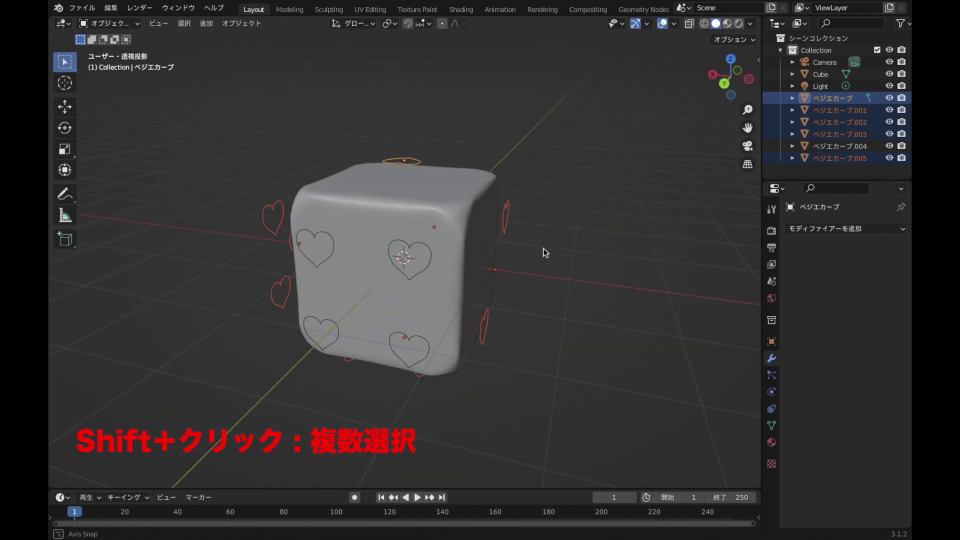
shift+click(420, 269)
mouse_move(420, 269)
middle_down()
mouse_move(287, 262)
mouse_move(292, 292)
middle_up()
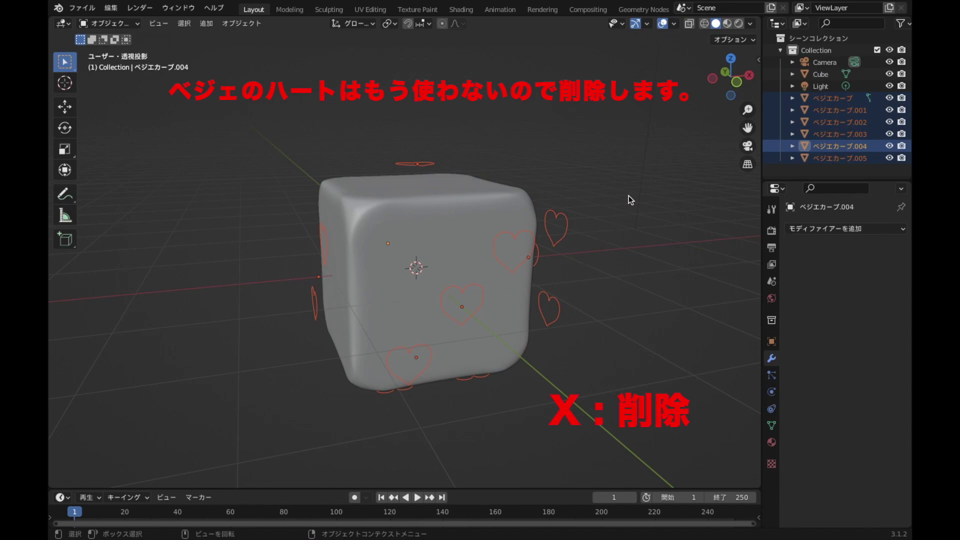
key(x)
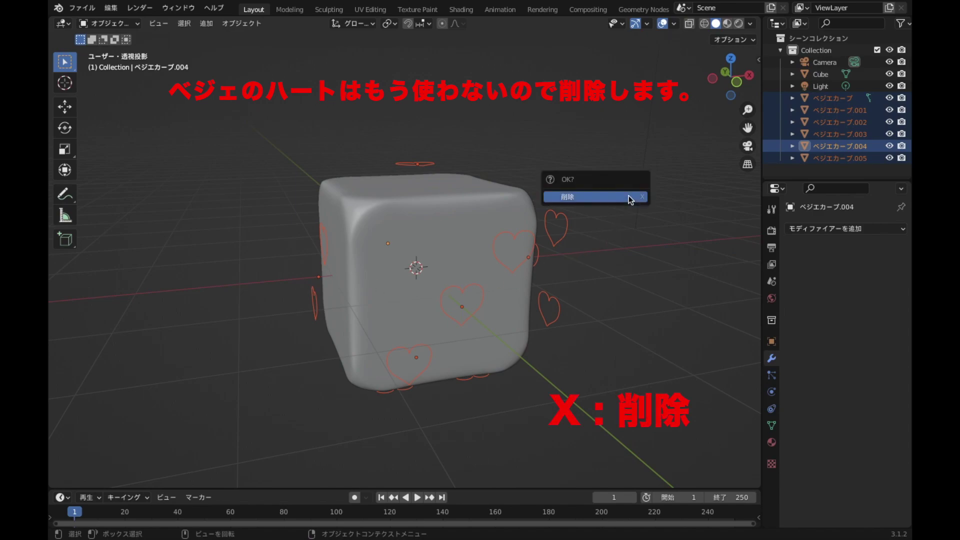
click(601, 198)
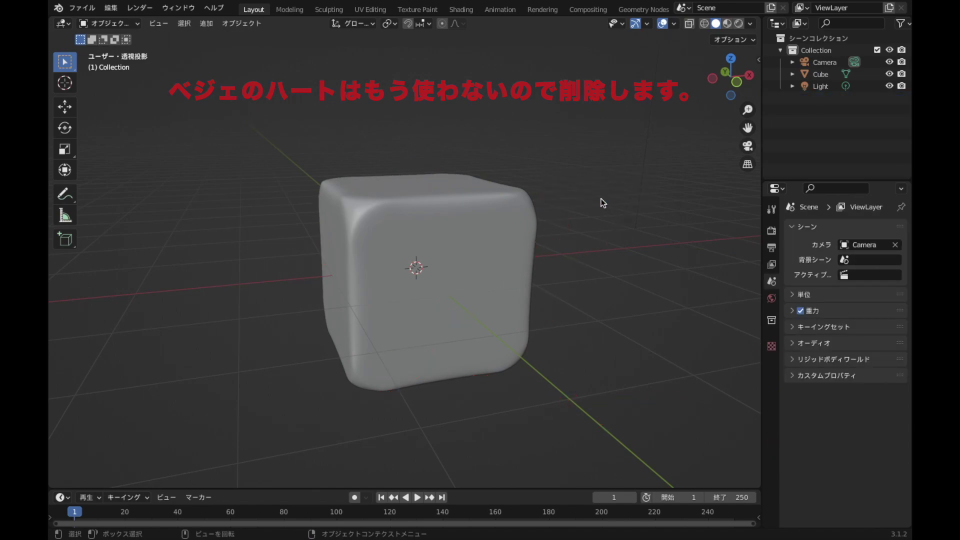
click(477, 256)
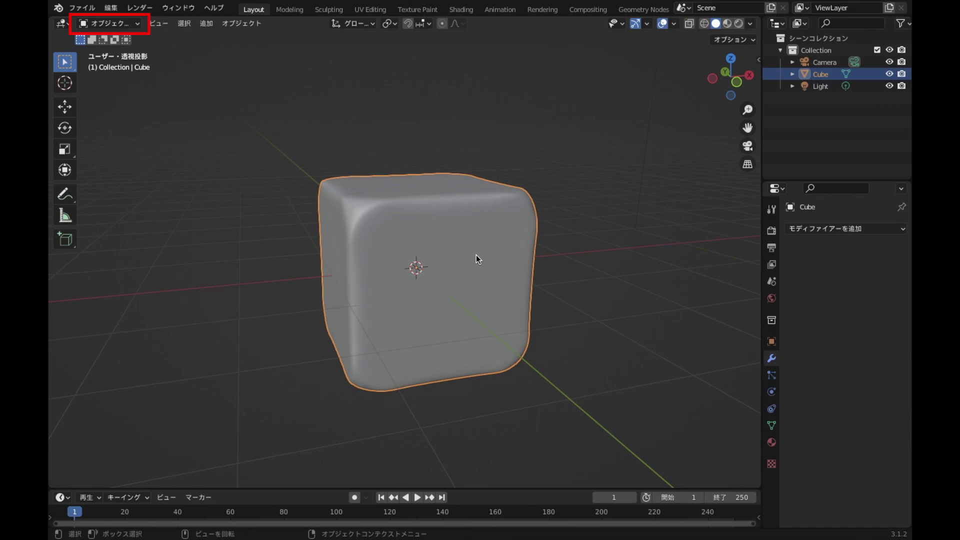
In face select mode, select the heart faces on the three-heart and two-heart sides
key(Tab)
key(3)
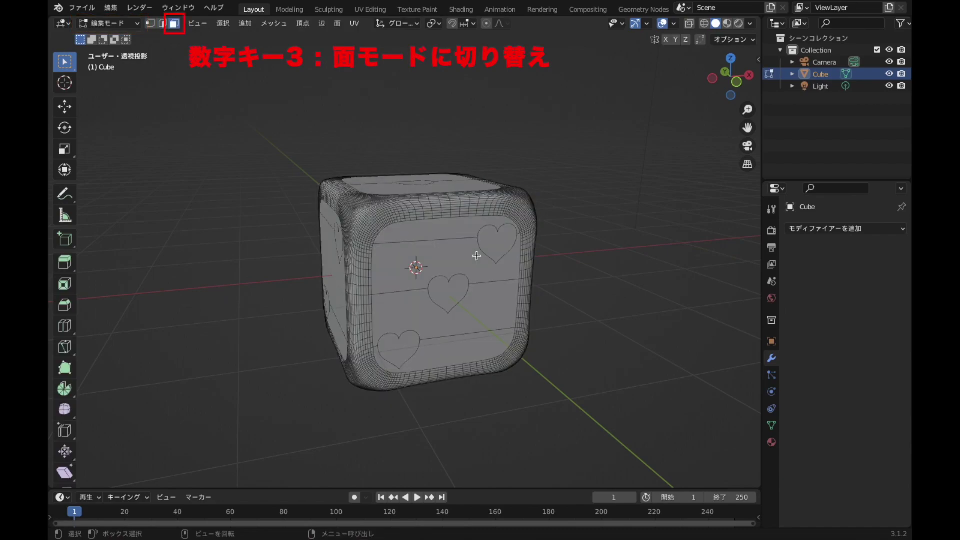
scroll(564, 256, up, 2)
click(562, 230)
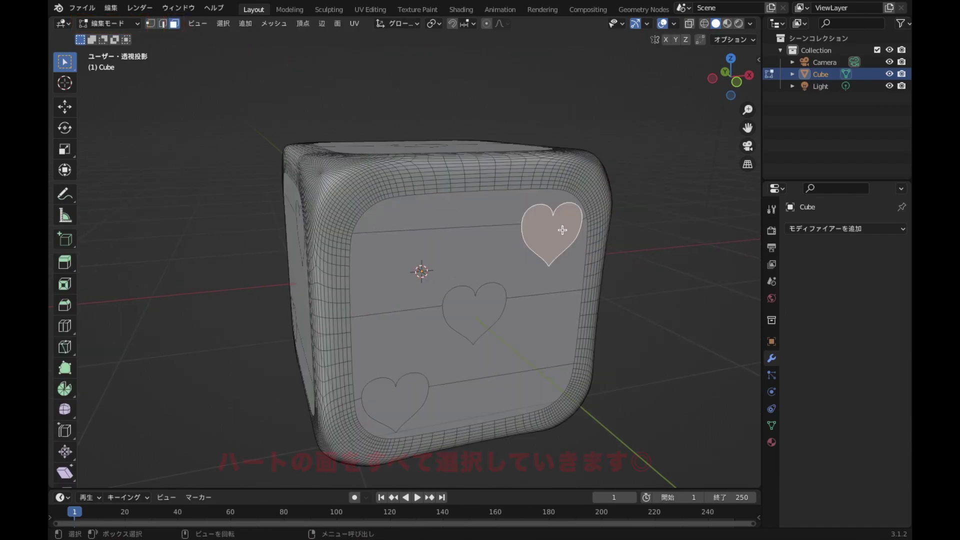
shift+click(480, 306)
shift+click(398, 390)
middle_drag(321, 315, 417, 325)
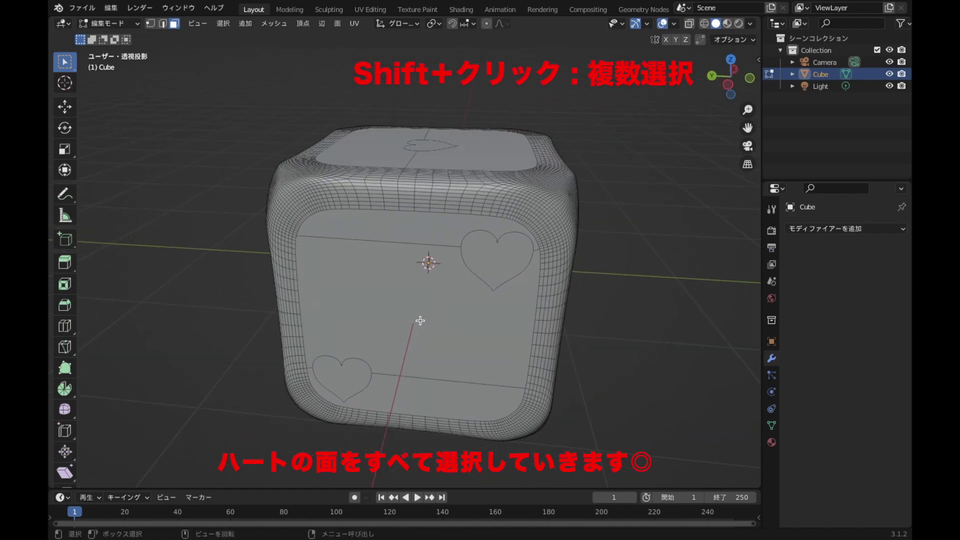
shift+click(485, 263)
shift+click(345, 381)
Add the four hearts and the five hearts on their sides to the selection
middle_drag(375, 262, 525, 254)
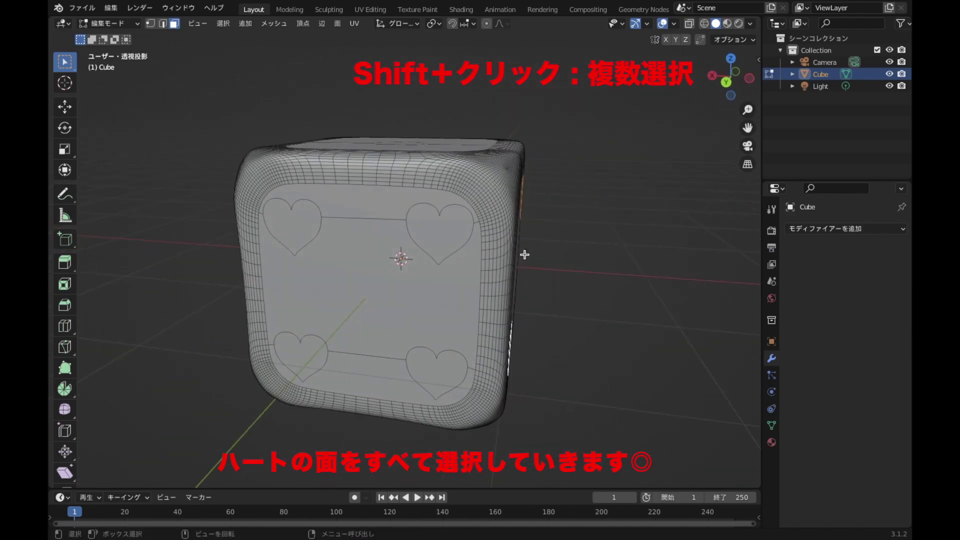
shift+click(456, 237)
shift+click(311, 245)
shift+click(305, 354)
shift+click(438, 376)
middle_drag(355, 331, 455, 299)
shift+click(441, 268)
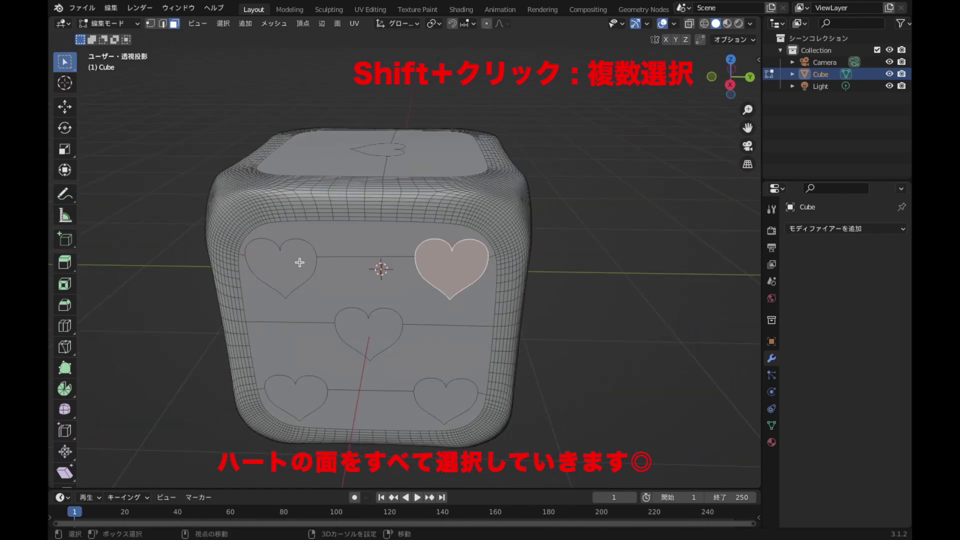
shift+click(288, 262)
shift+click(363, 344)
shift+click(315, 393)
shift+click(435, 406)
Add the single top heart and the six hearts on the bottom side to the selection
mouse_move(410, 257)
middle_down()
mouse_move(384, 244)
mouse_move(376, 266)
mouse_move(450, 279)
mouse_move(422, 260)
middle_up()
shift+click(385, 245)
shift+click(280, 212)
shift+click(361, 214)
shift+click(450, 199)
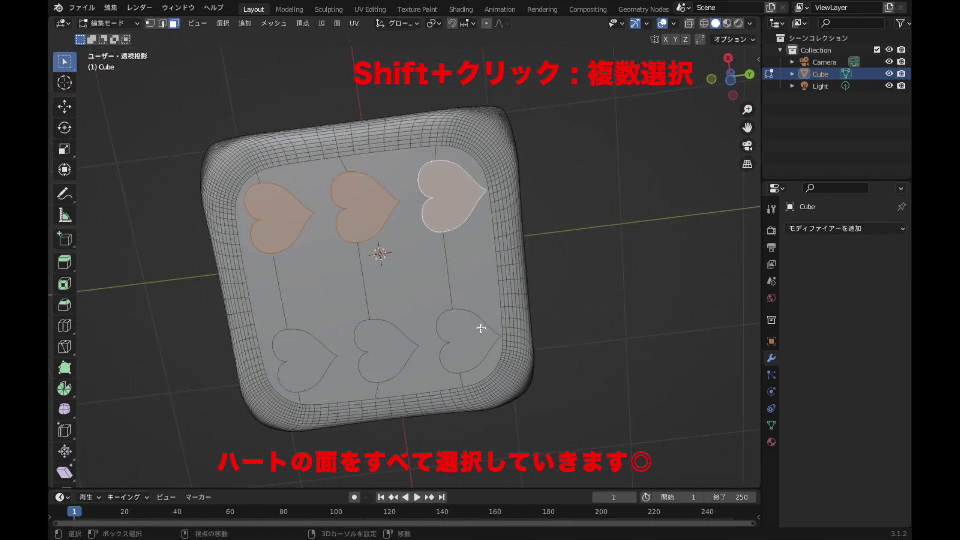
shift+click(478, 332)
shift+click(387, 352)
shift+click(306, 366)
mouse_move(585, 169)
middle_down()
mouse_move(576, 272)
mouse_move(435, 343)
mouse_move(231, 343)
mouse_move(195, 337)
mouse_move(204, 315)
mouse_move(150, 317)
middle_up()
middle_drag(672, 181, 665, 212)
mouse_move(607, 253)
middle_down()
mouse_move(617, 232)
mouse_move(623, 242)
mouse_move(591, 227)
middle_up()
scroll(616, 234, up, 2)
scroll(619, 241, up, 1)
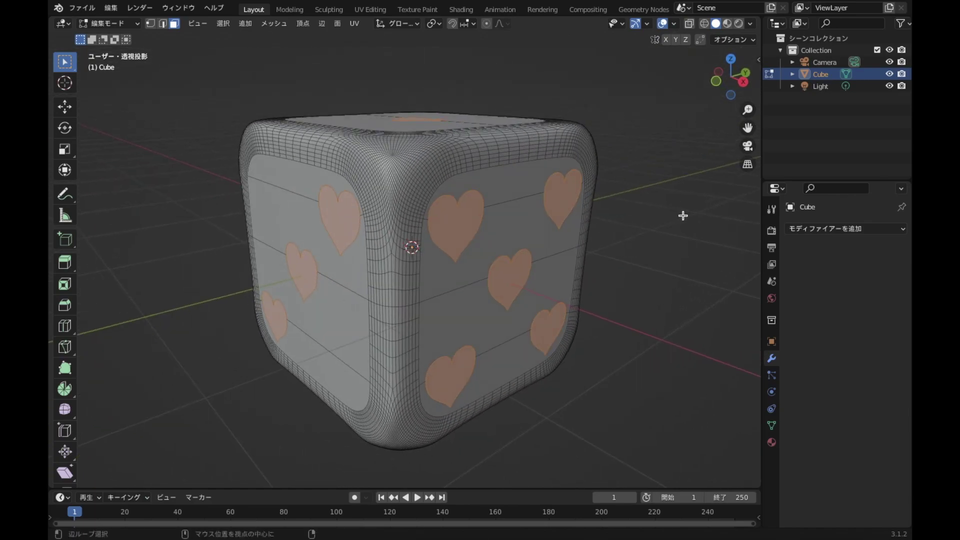
Extrude each heart face individually inward to sink them into the cube as pits
key(alt+e)
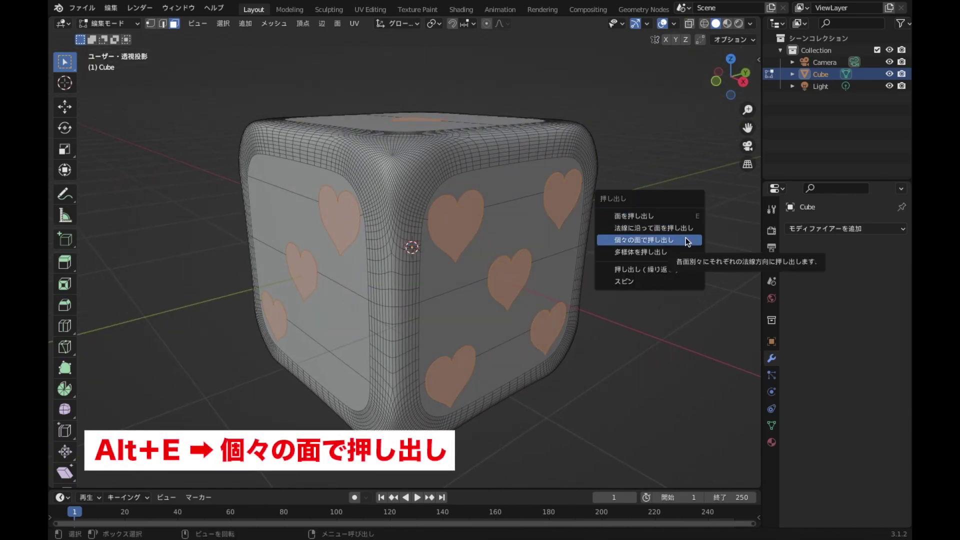
click(686, 240)
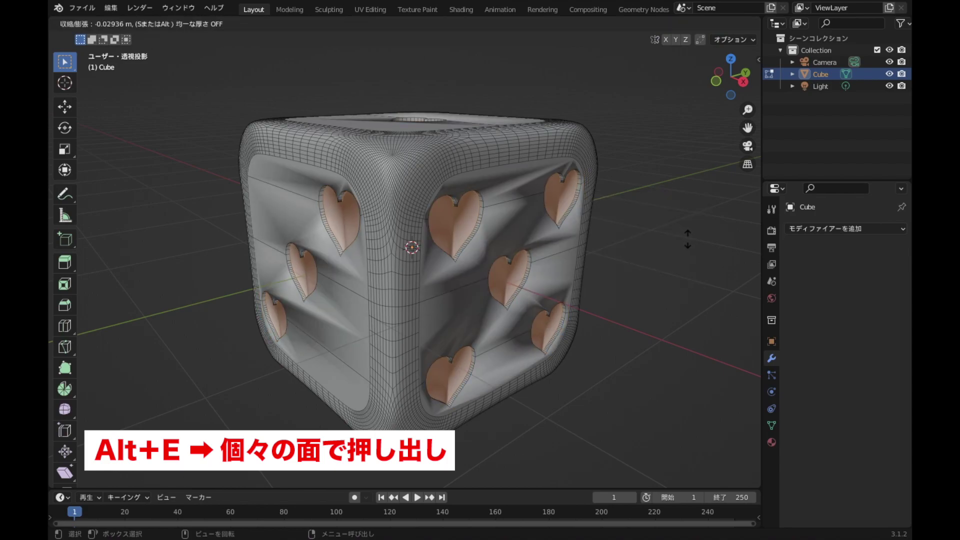
click(688, 239)
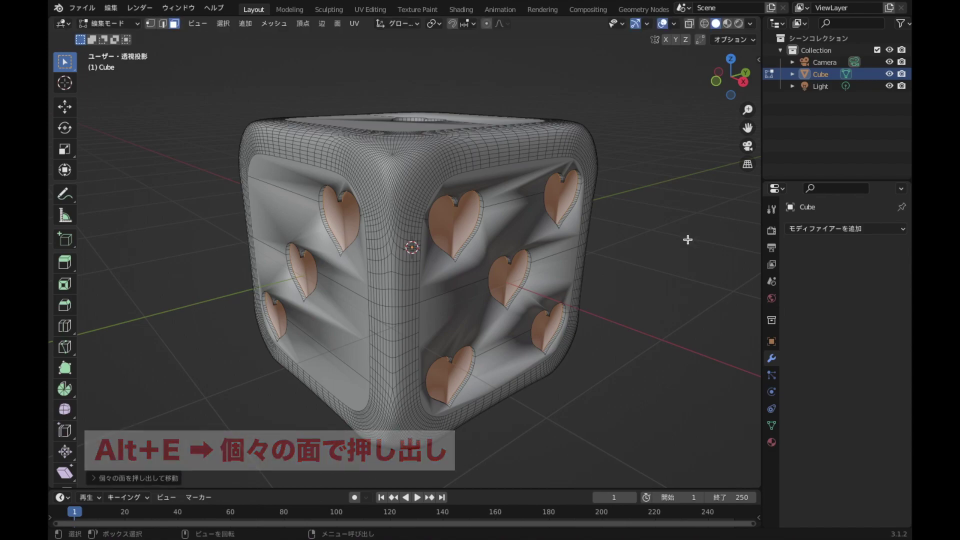
Back in Object Mode, enable Auto Smooth at 30° in the cube's Normals settings
key(Tab)
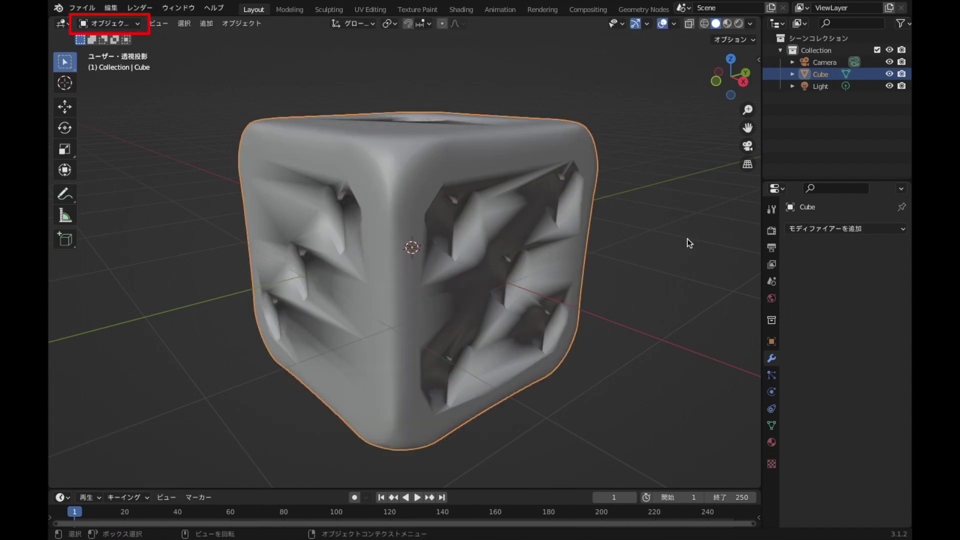
click(772, 425)
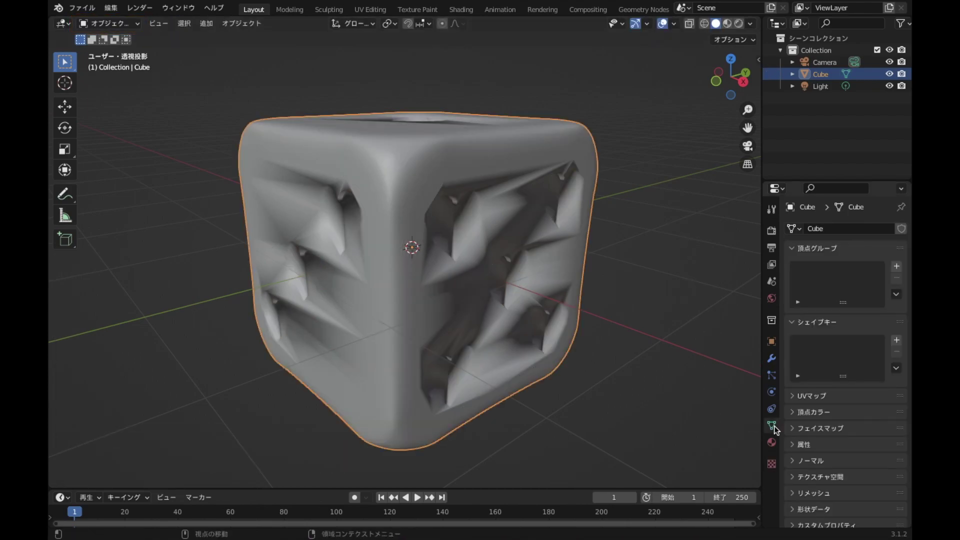
click(794, 455)
scroll(842, 475, down, 1)
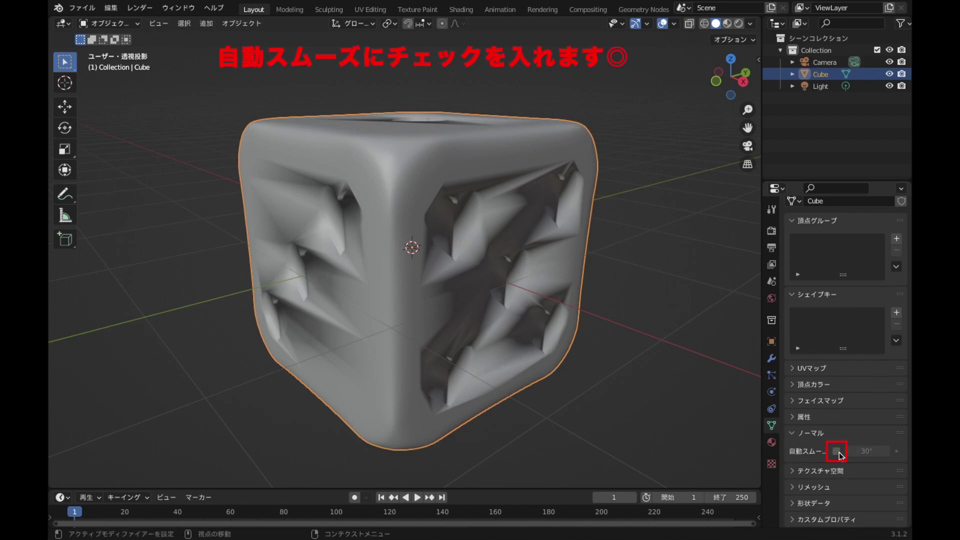
click(838, 452)
mouse_move(701, 274)
middle_down()
mouse_move(581, 370)
mouse_move(682, 295)
mouse_move(743, 290)
mouse_move(716, 290)
middle_up()
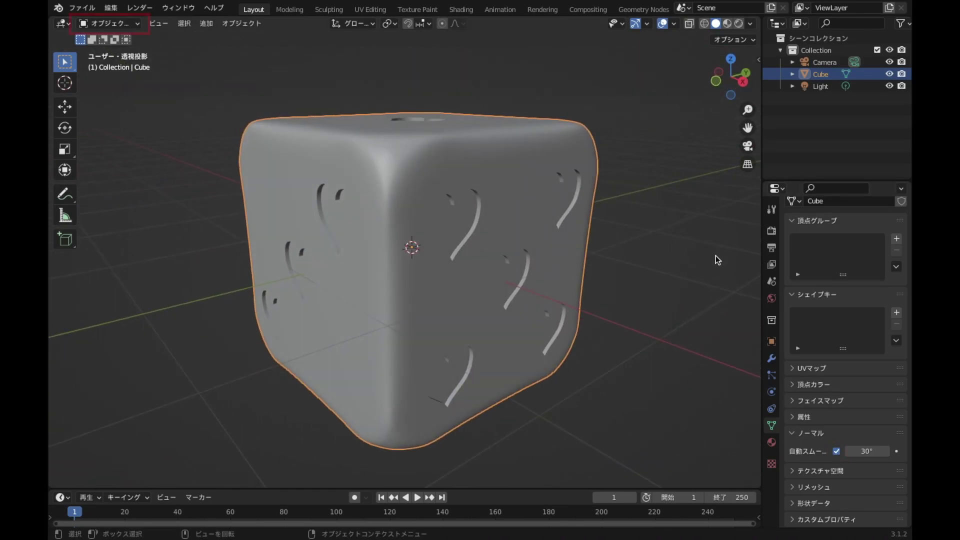
With Individual Origins pivot, scale the heart pit floors down to give them sloped walls
key(Tab)
scroll(719, 263, up, 1)
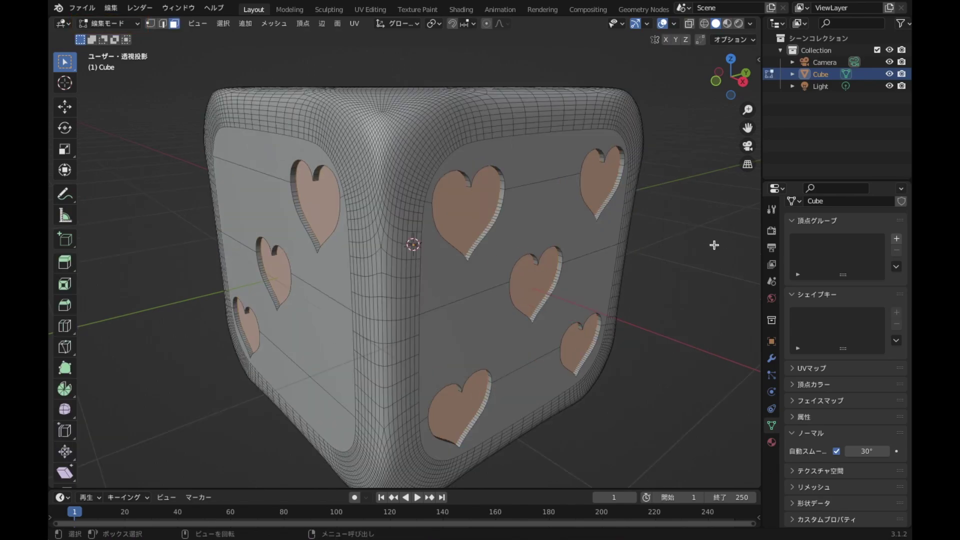
scroll(718, 263, up, 2)
middle_drag(719, 264, 703, 268)
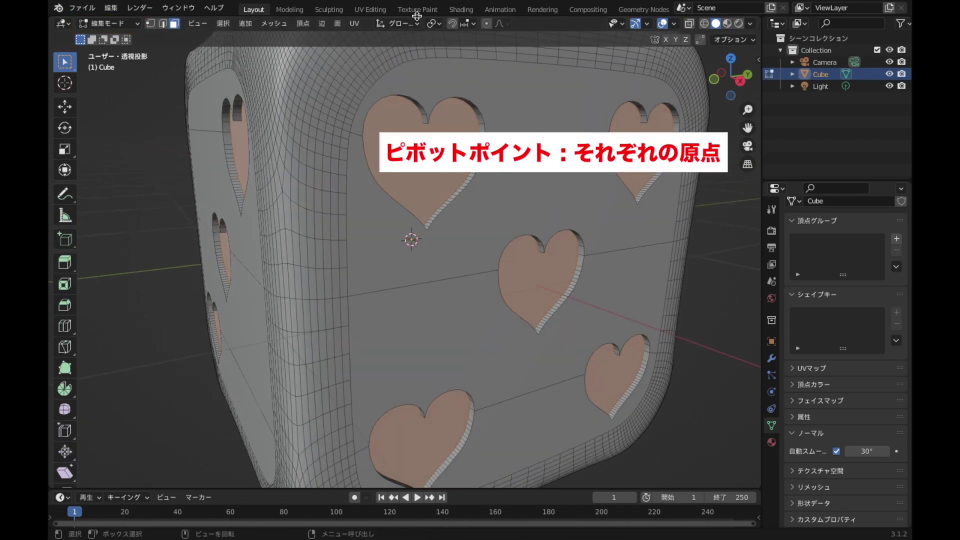
click(436, 26)
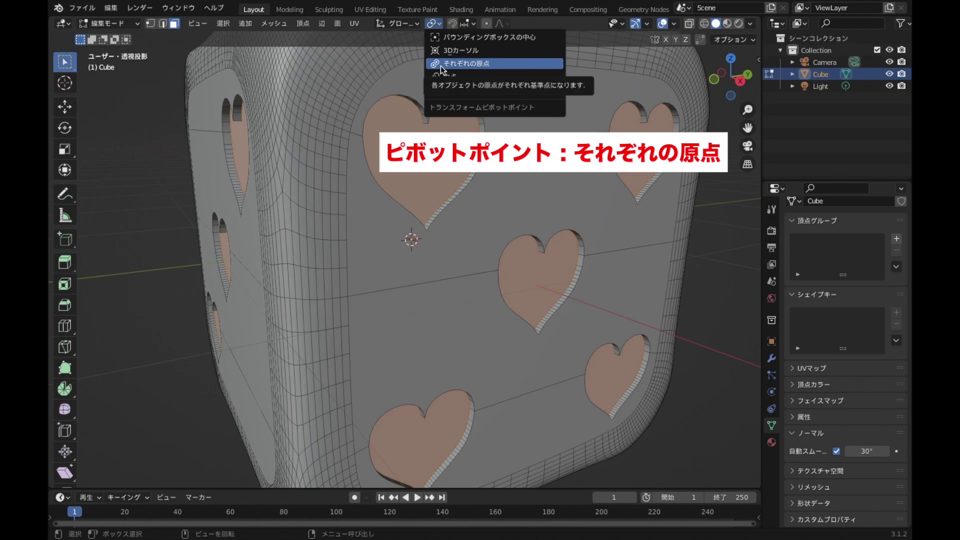
click(484, 65)
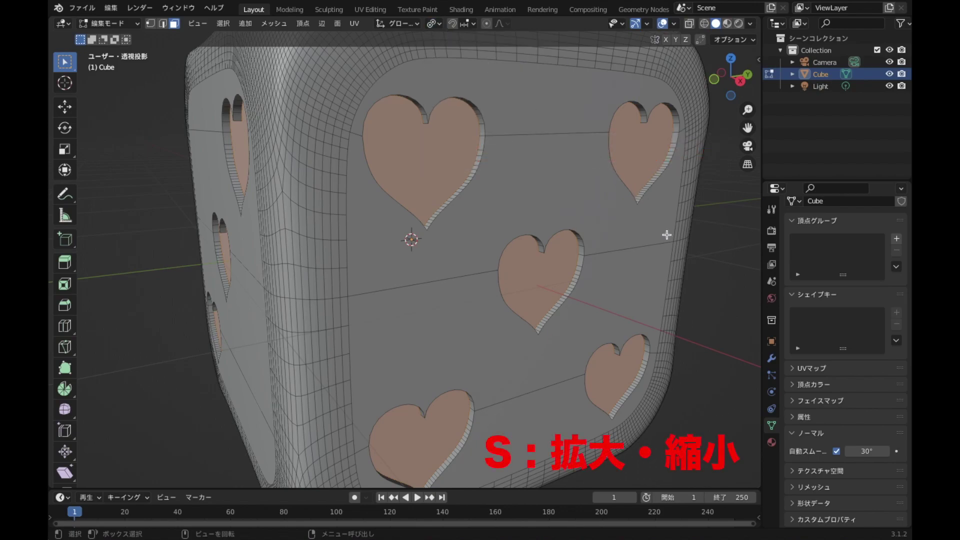
key(s)
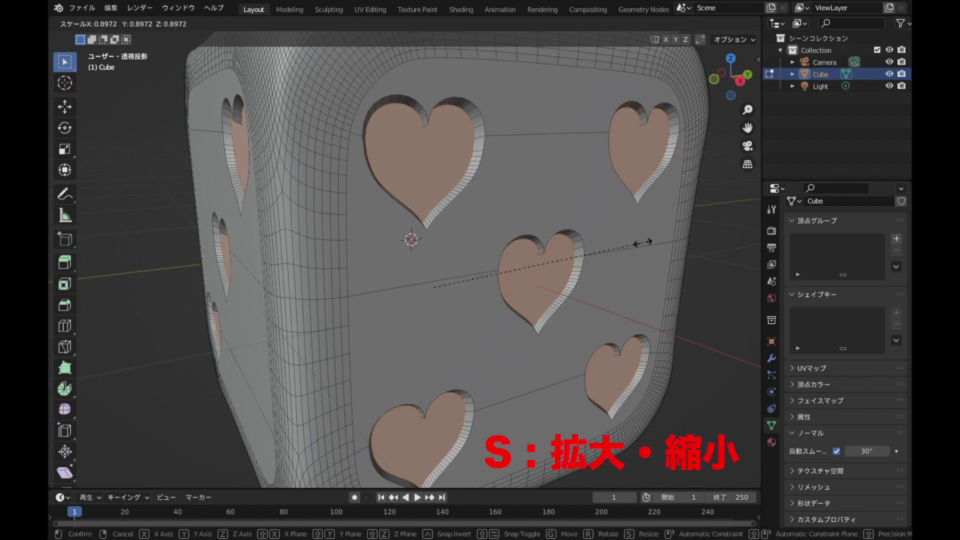
click(643, 243)
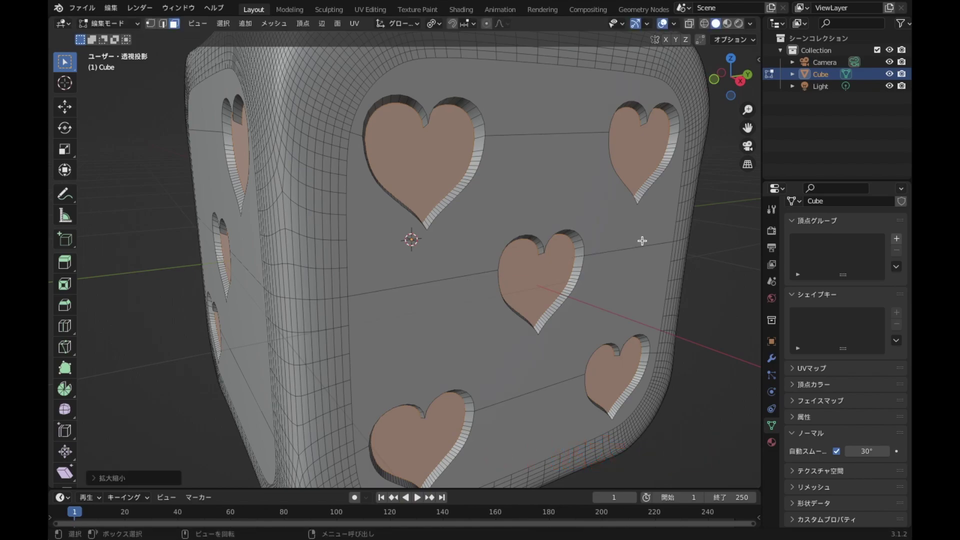
key(Tab)
mouse_move(590, 226)
middle_down()
mouse_move(606, 265)
mouse_move(622, 255)
mouse_move(626, 232)
mouse_move(586, 206)
mouse_move(632, 270)
mouse_move(565, 283)
mouse_move(452, 225)
mouse_move(356, 211)
mouse_move(644, 220)
mouse_move(719, 242)
mouse_move(697, 216)
mouse_move(689, 241)
middle_up()
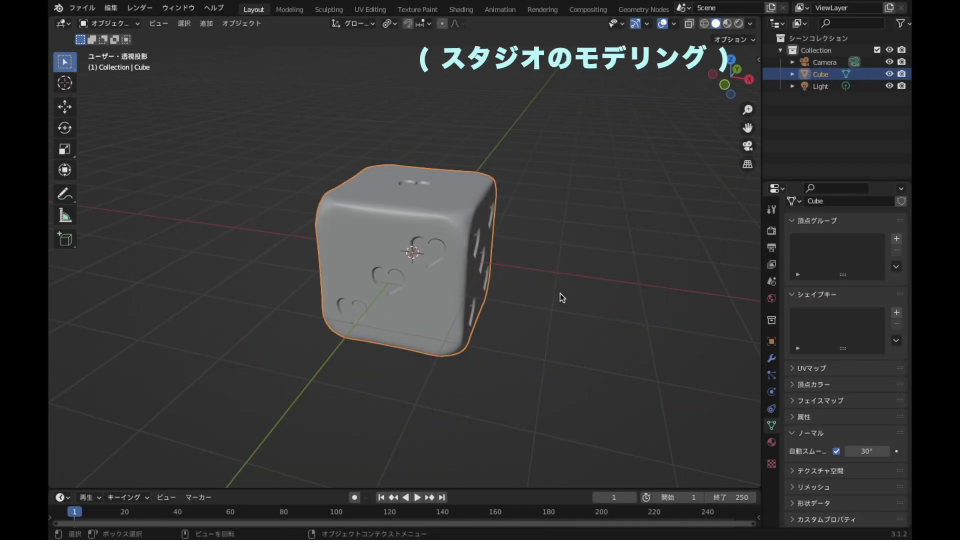
scroll(560, 293, down, 6)
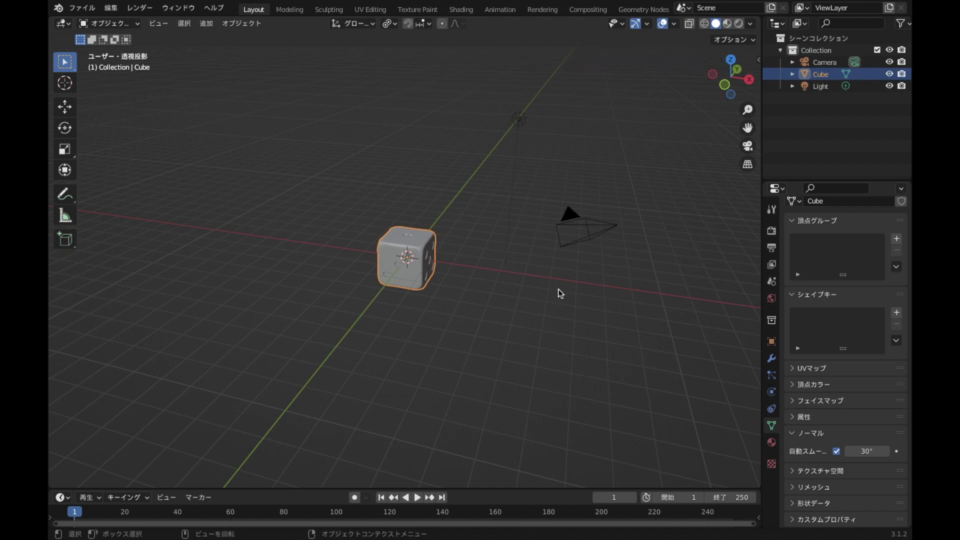
Add a plane and scale it up twice into a wide floor beneath the die
key(shift+a)
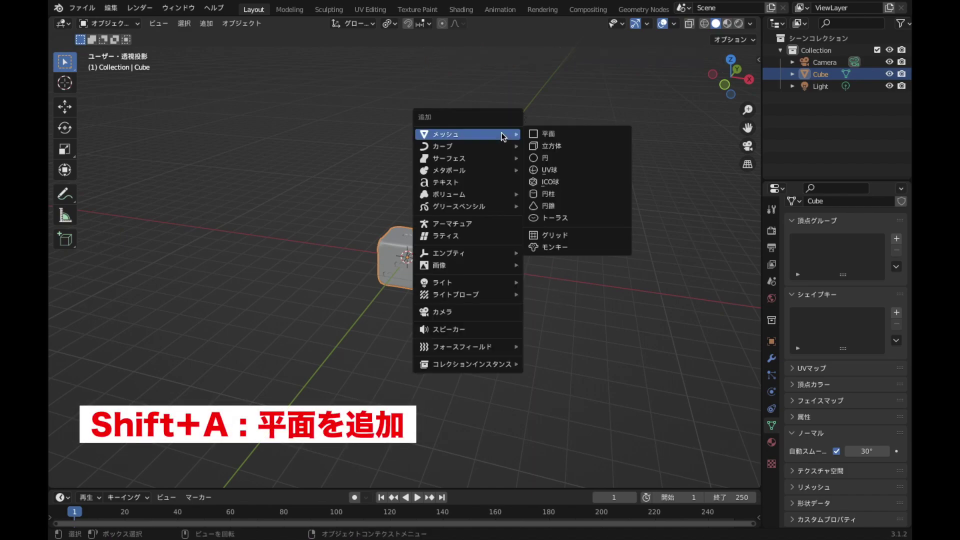
click(557, 133)
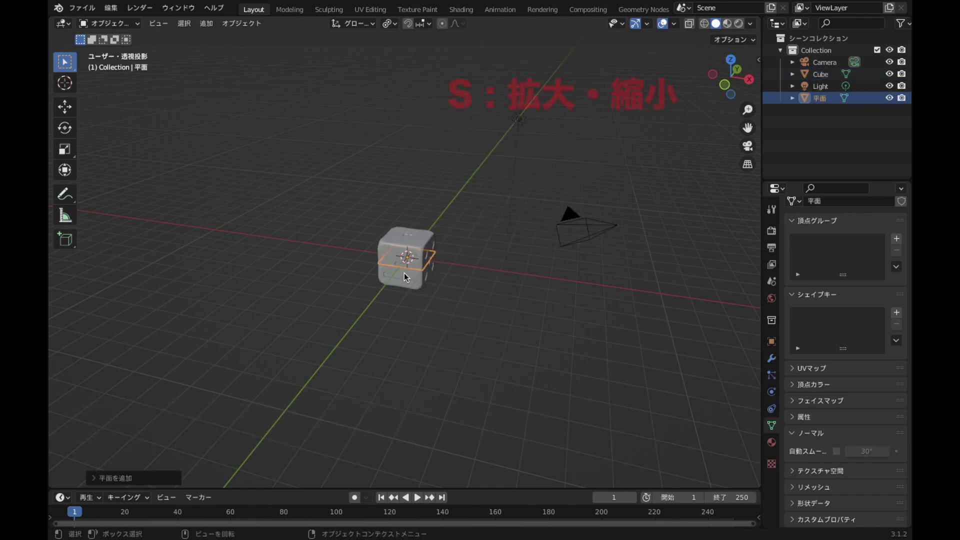
key(s)
click(578, 268)
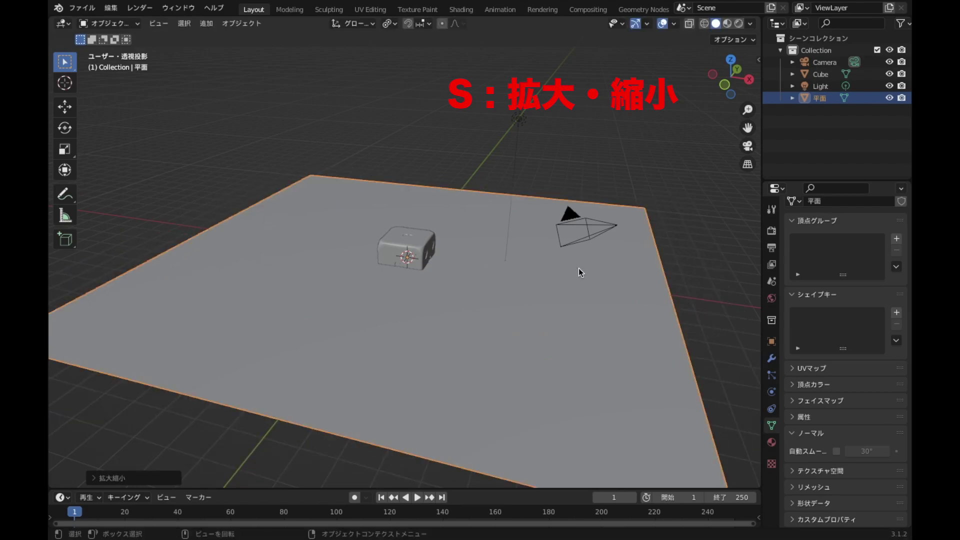
middle_drag(579, 269, 569, 296)
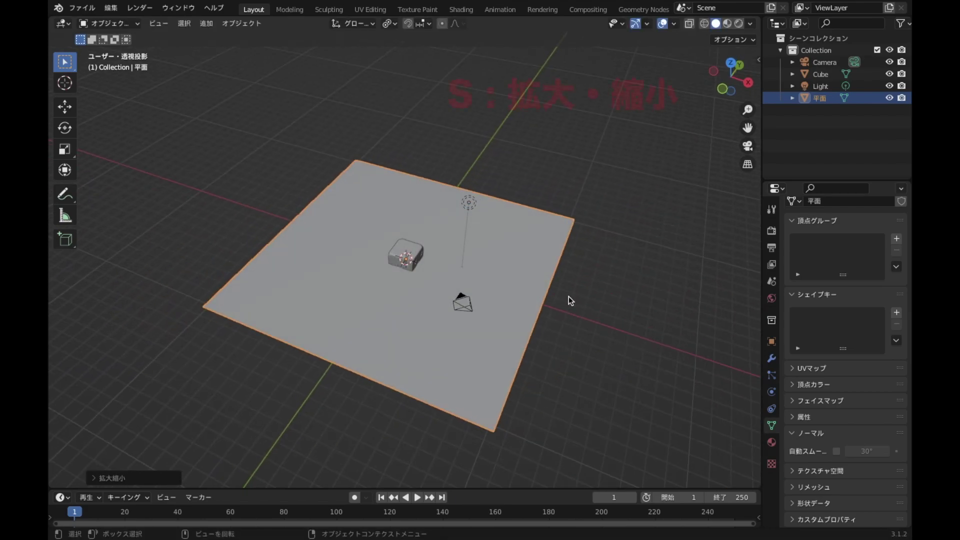
key(s)
click(606, 278)
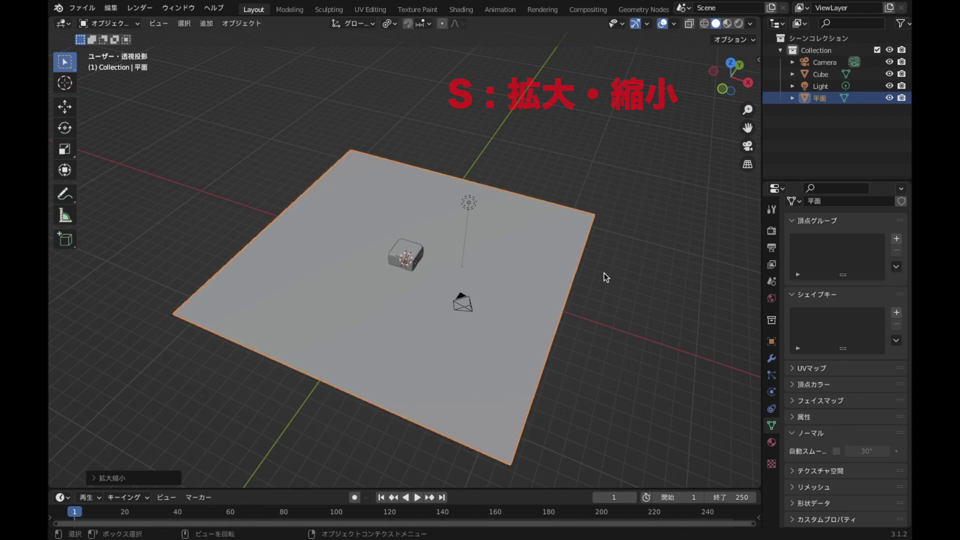
middle_drag(603, 272, 605, 290)
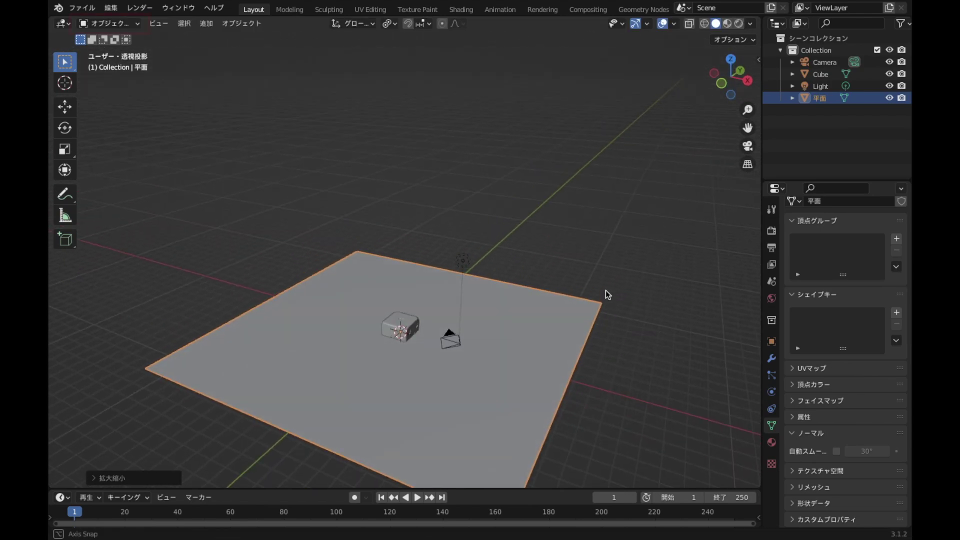
key(Tab)
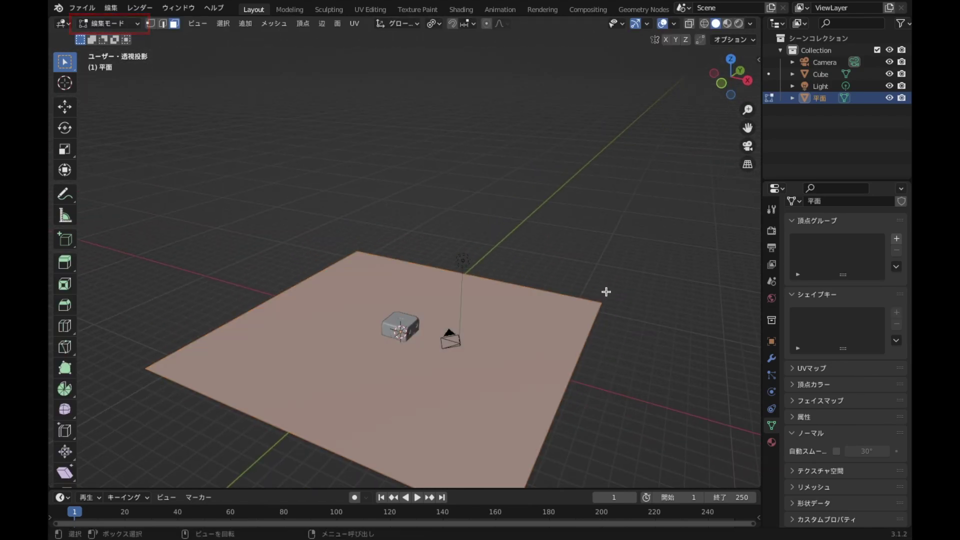
Extrude the plane's outer edges straight up along Z into backdrop walls
key(2)
drag(305, 201, 399, 271)
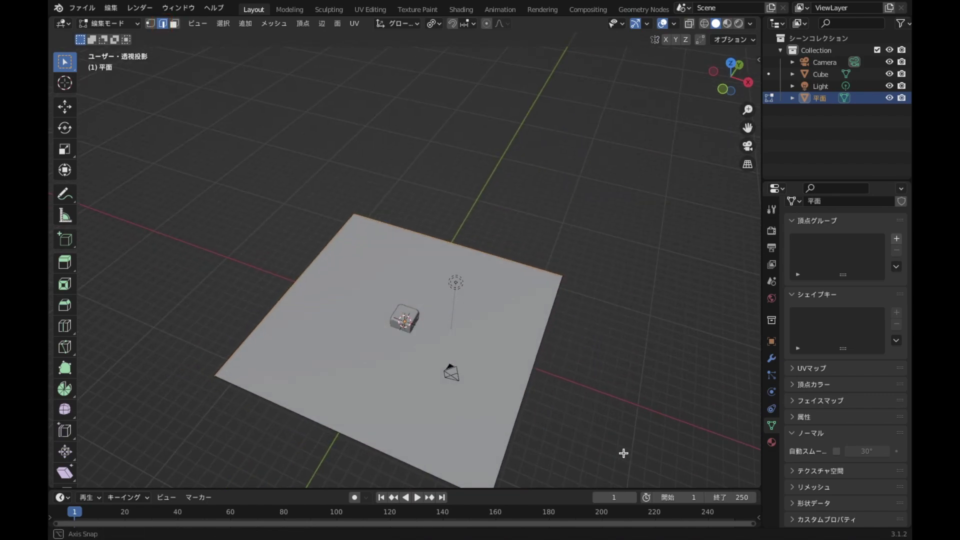
key(e)
key(z)
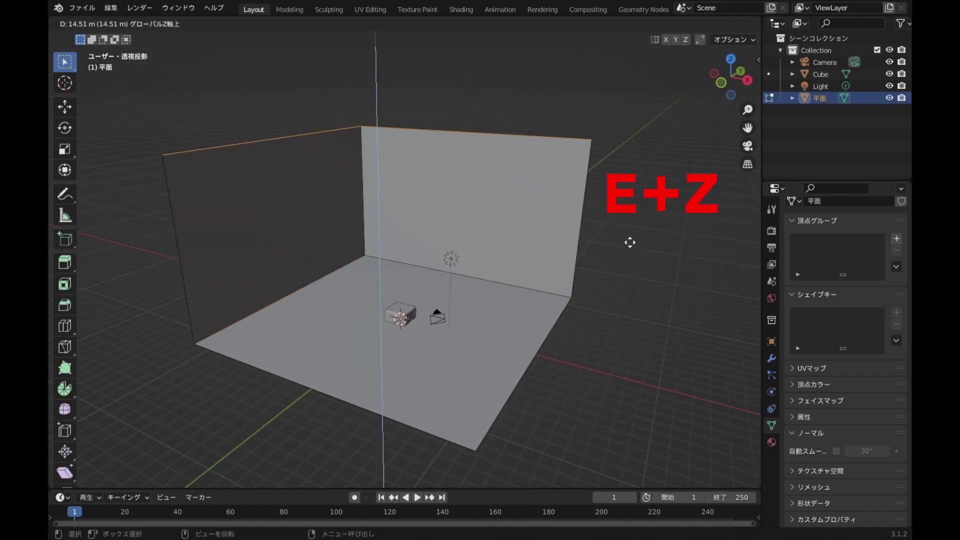
click(620, 200)
Bevel the corner edges where the walls meet into a rounded curve with 12 segments
middle_drag(654, 343, 602, 343)
drag(423, 213, 471, 281)
scroll(515, 262, up, 3)
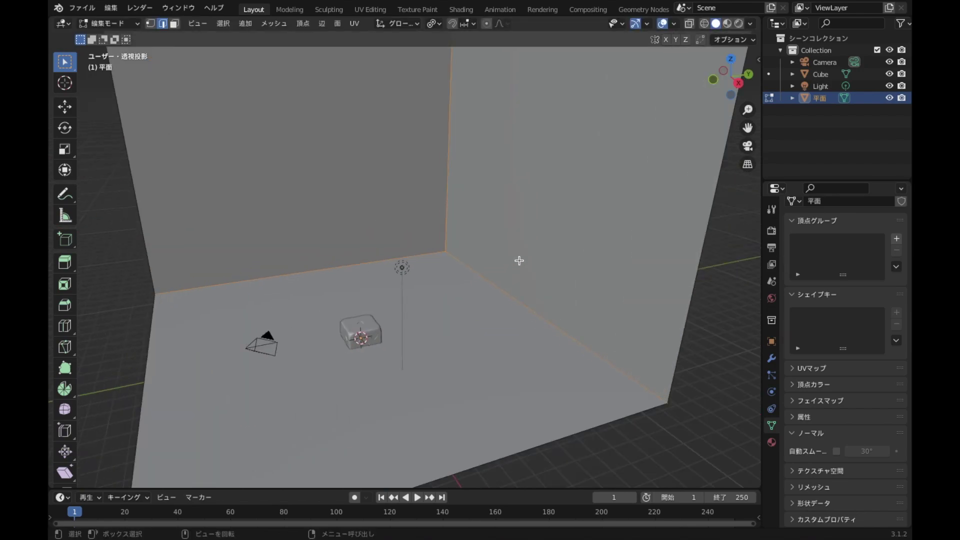
middle_drag(517, 261, 520, 308)
scroll(520, 308, down, 4)
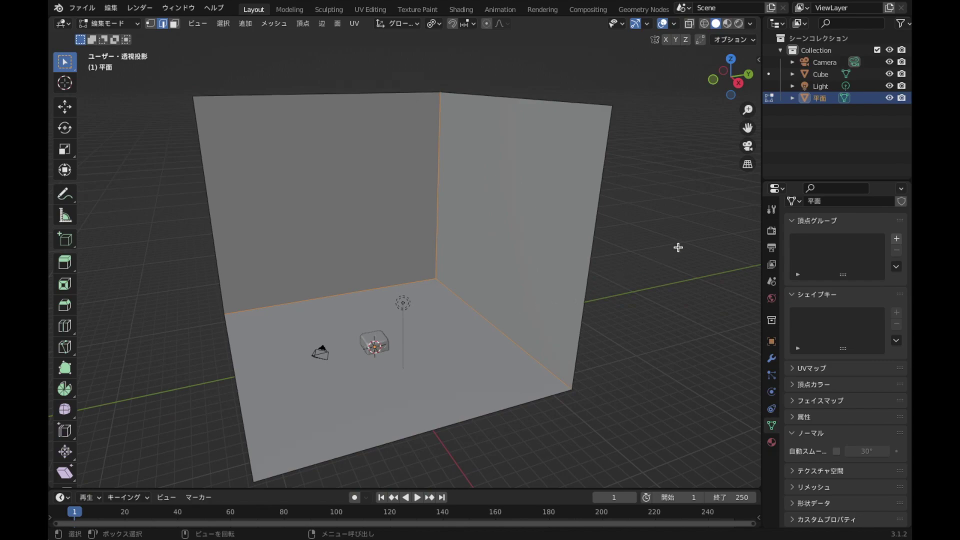
key(ctrl+b)
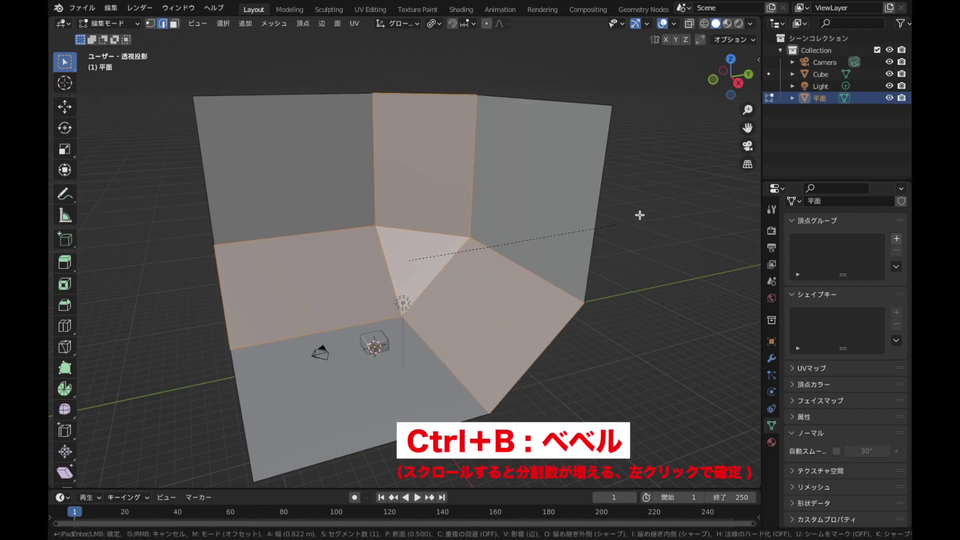
scroll(639, 216, up, 9)
scroll(636, 219, up, 1)
scroll(633, 214, up, 1)
click(633, 212)
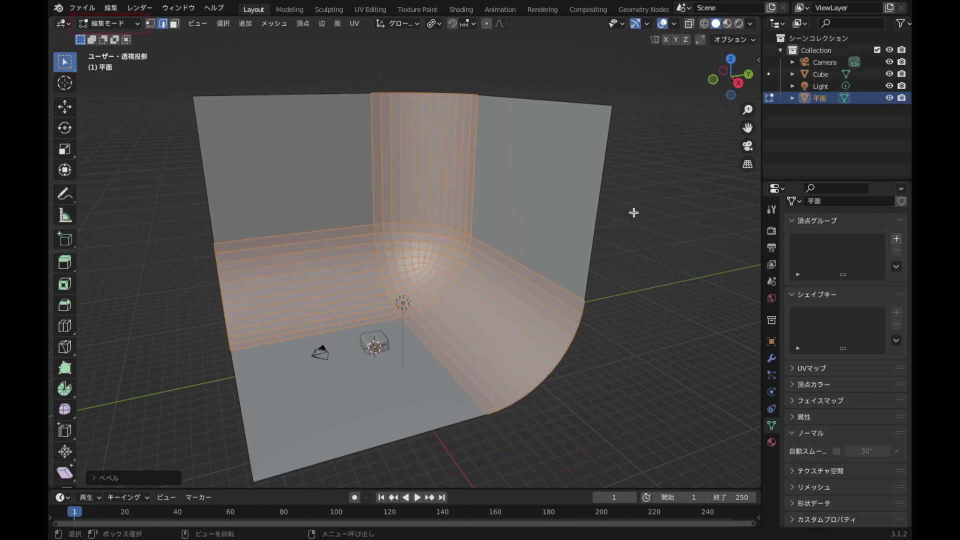
Shade the backdrop smooth in Object Mode
key(Tab)
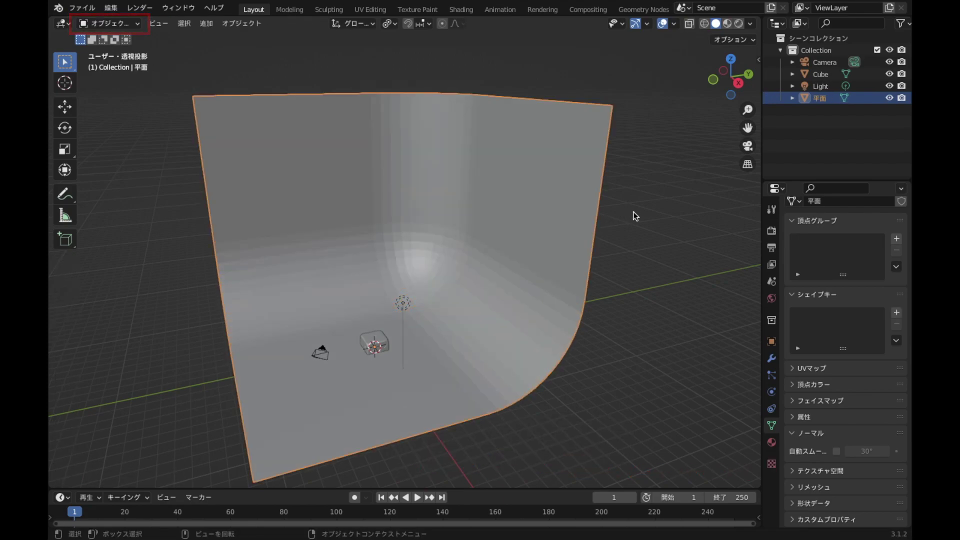
right_click(697, 196)
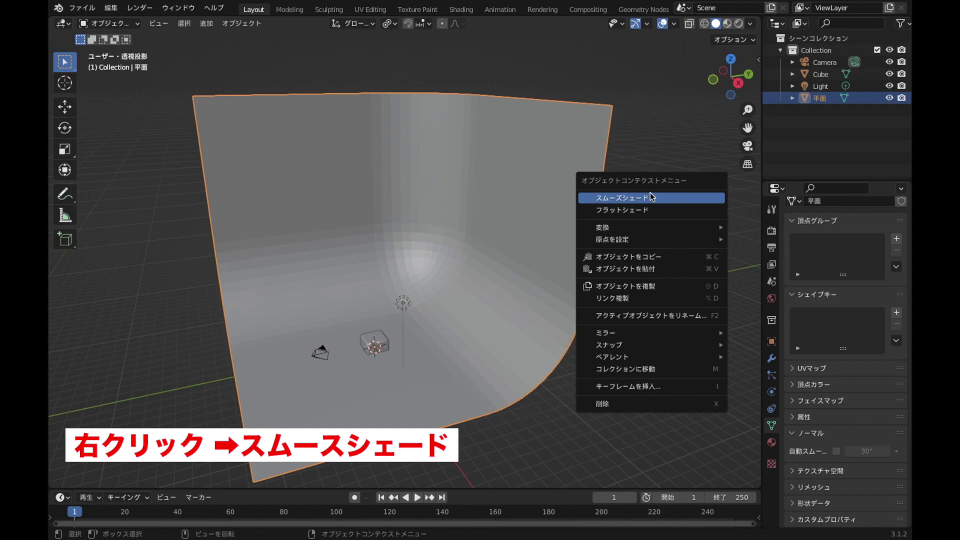
click(613, 197)
middle_drag(484, 417, 557, 404)
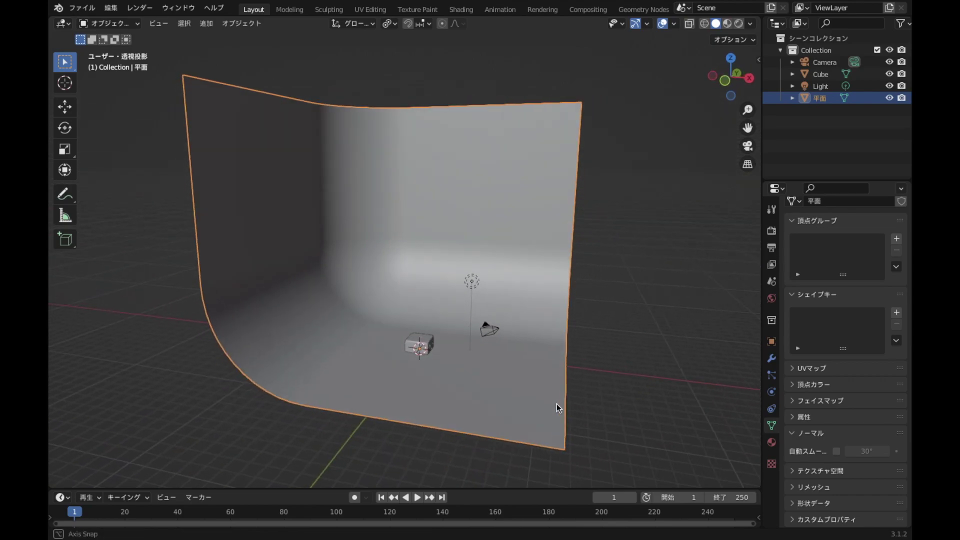
click(428, 335)
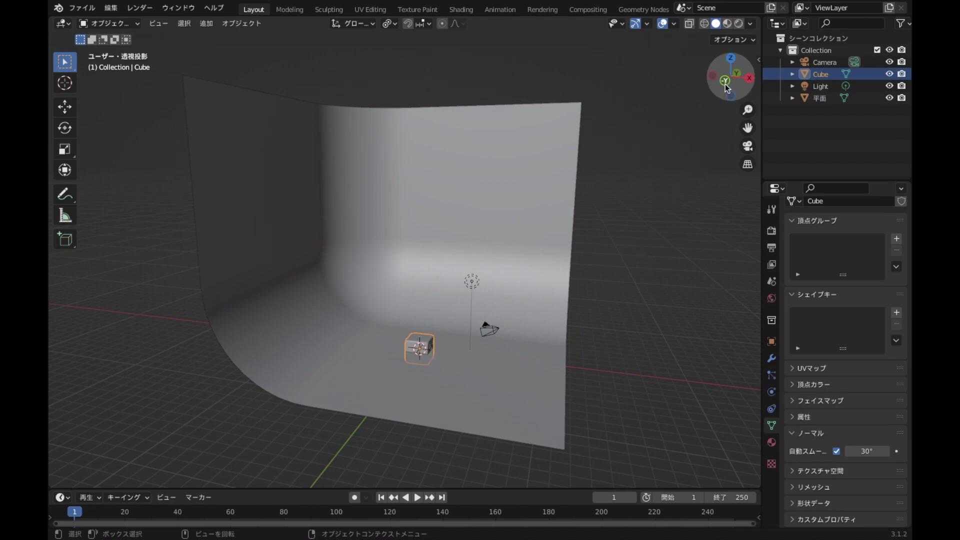
In front view, lift the cube along Z so it rests on the backdrop floor
click(725, 81)
scroll(605, 378, up, 3)
scroll(602, 382, up, 2)
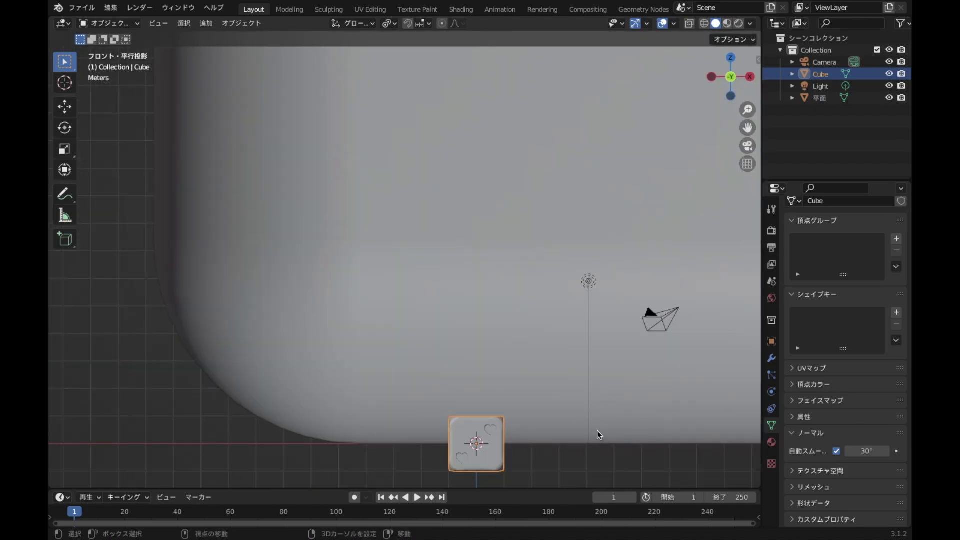
shift+middle_drag(597, 431, 504, 304)
scroll(504, 310, up, 2)
key(g)
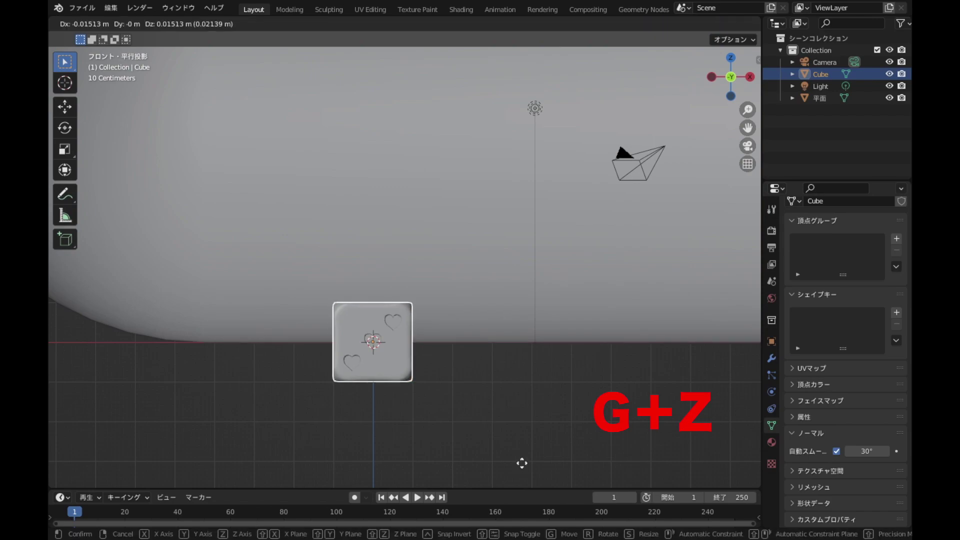
key(z)
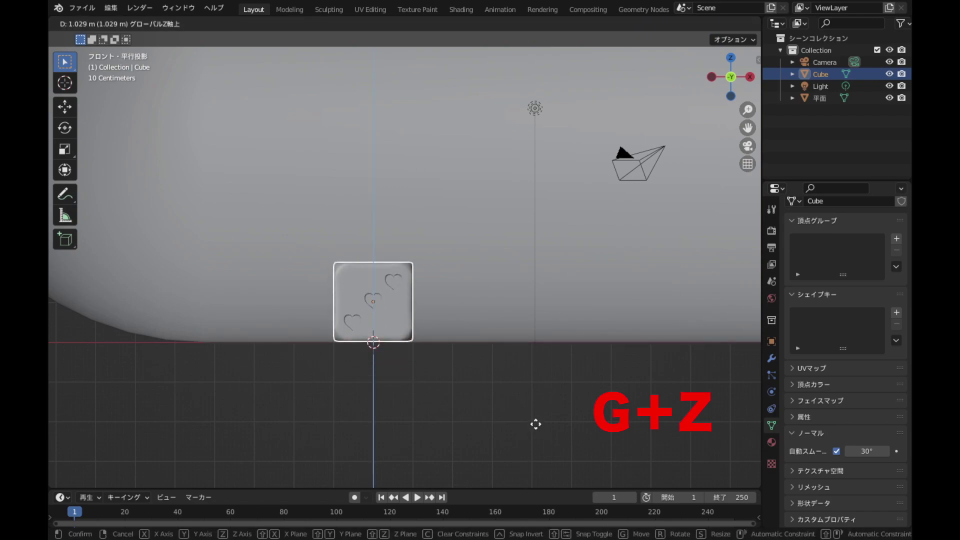
click(536, 424)
Slide the cube sideways along the X axis
mouse_move(570, 413)
middle_down()
mouse_move(608, 320)
mouse_move(596, 334)
mouse_move(601, 298)
mouse_move(600, 321)
middle_up()
scroll(597, 335, down, 2)
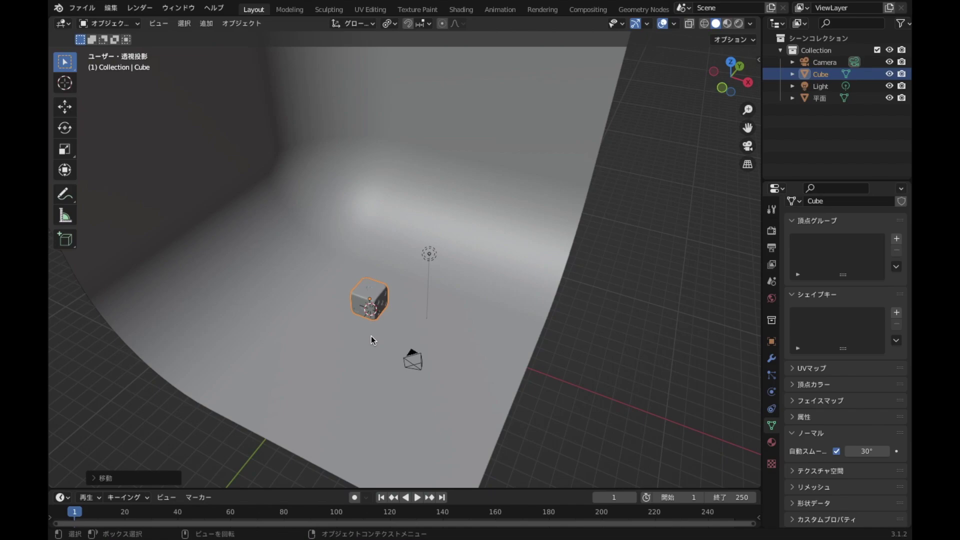
key(g)
key(x)
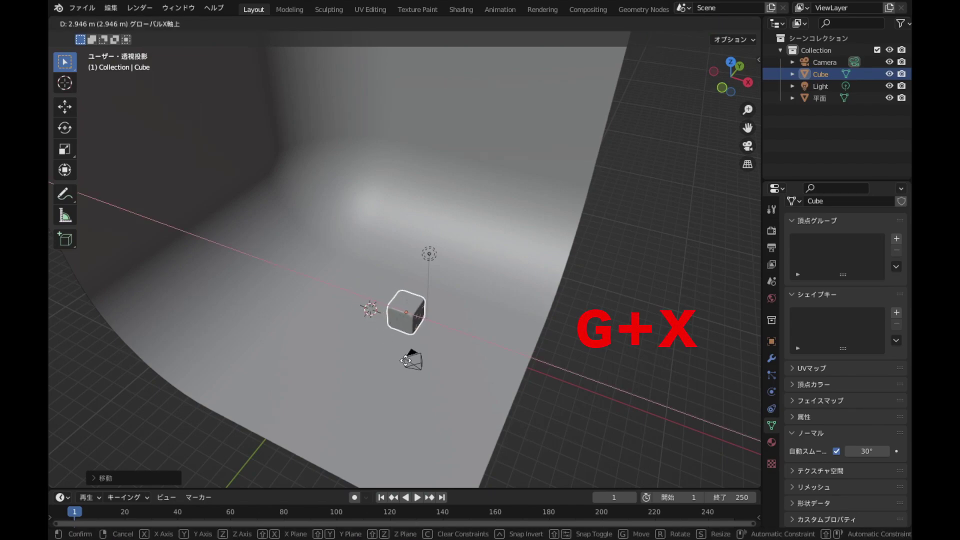
click(509, 317)
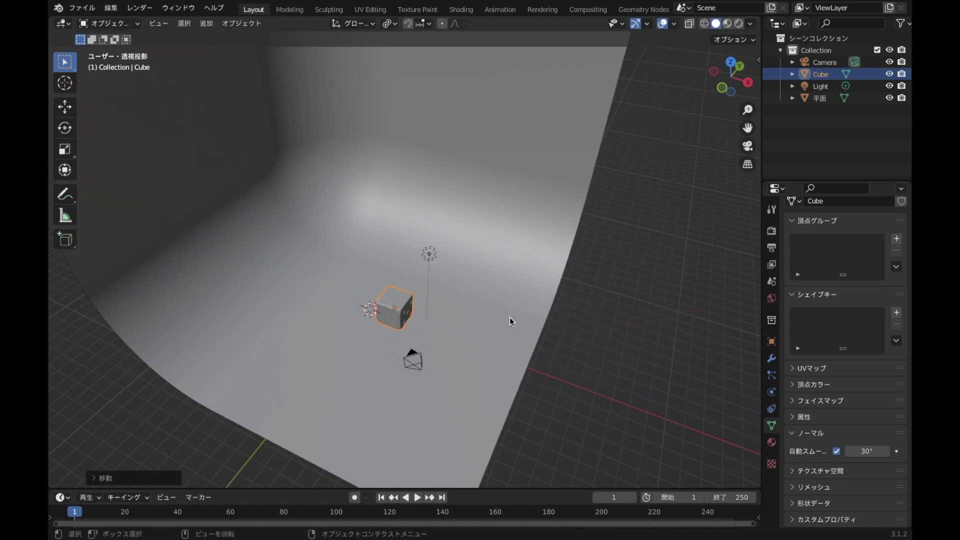
key(shift+d)
Place the duplicate die beside the first along X and tip it 90° about X
key(x)
click(479, 329)
middle_drag(479, 328, 477, 293)
scroll(483, 293, up, 3)
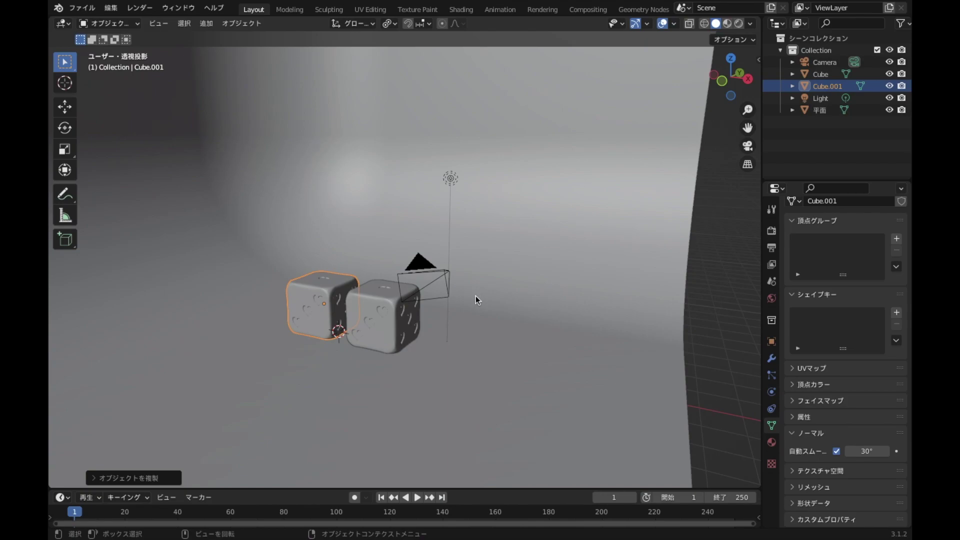
text(rx)
text(90)
key(Return)
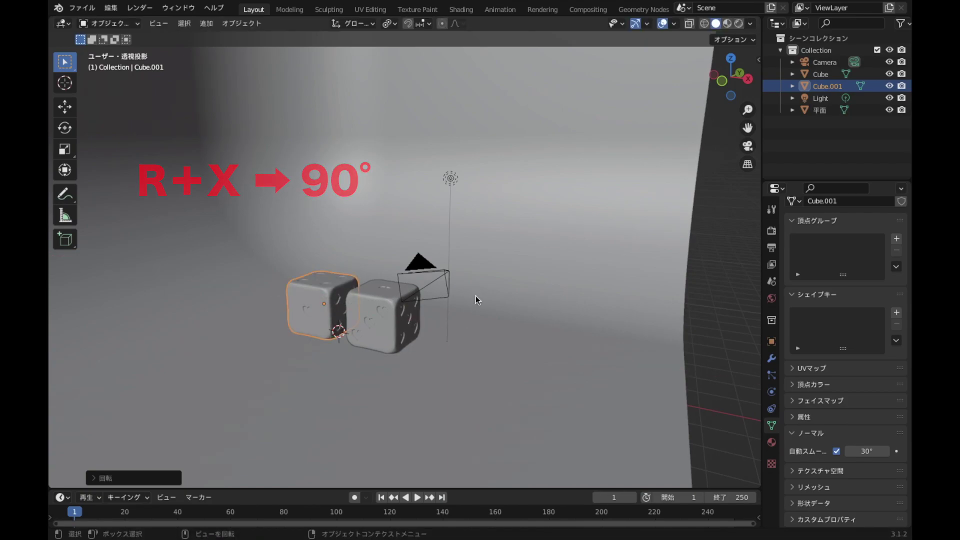
Twist the second die around the vertical Z axis
middle_drag(375, 352, 436, 336)
key(r)
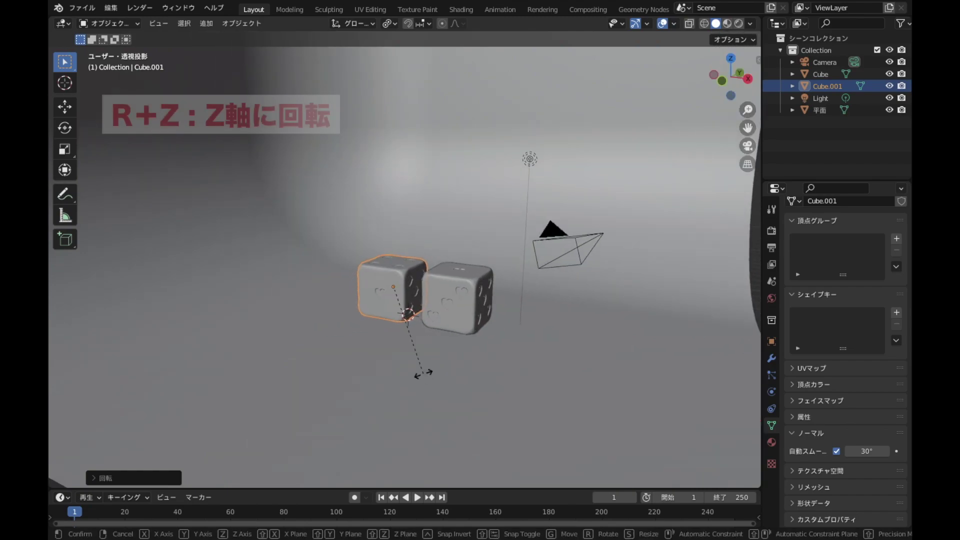
key(z)
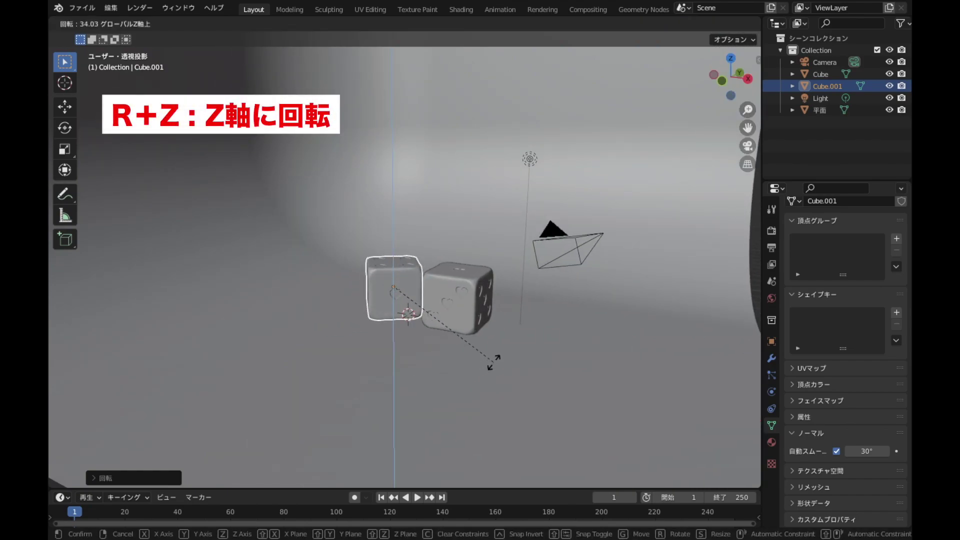
click(493, 361)
click(546, 319)
mouse_move(546, 319)
middle_down()
mouse_move(563, 317)
mouse_move(560, 271)
mouse_move(637, 226)
mouse_move(629, 247)
middle_up()
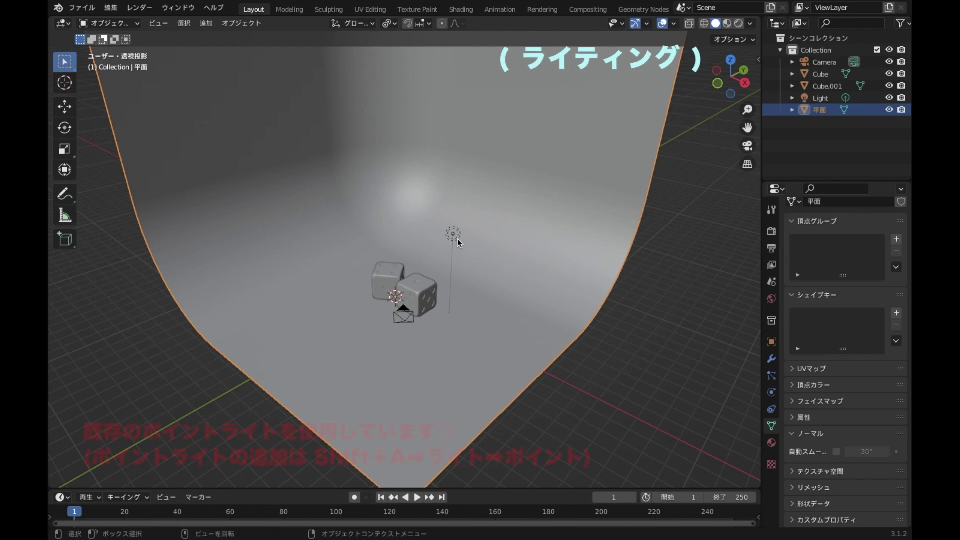
In top view, move the point light to sit above the dice
click(456, 236)
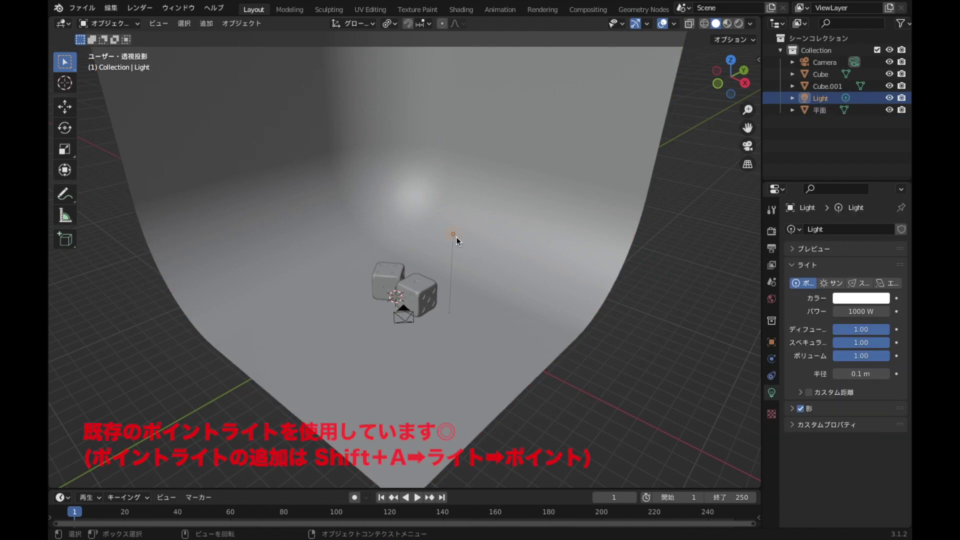
click(731, 60)
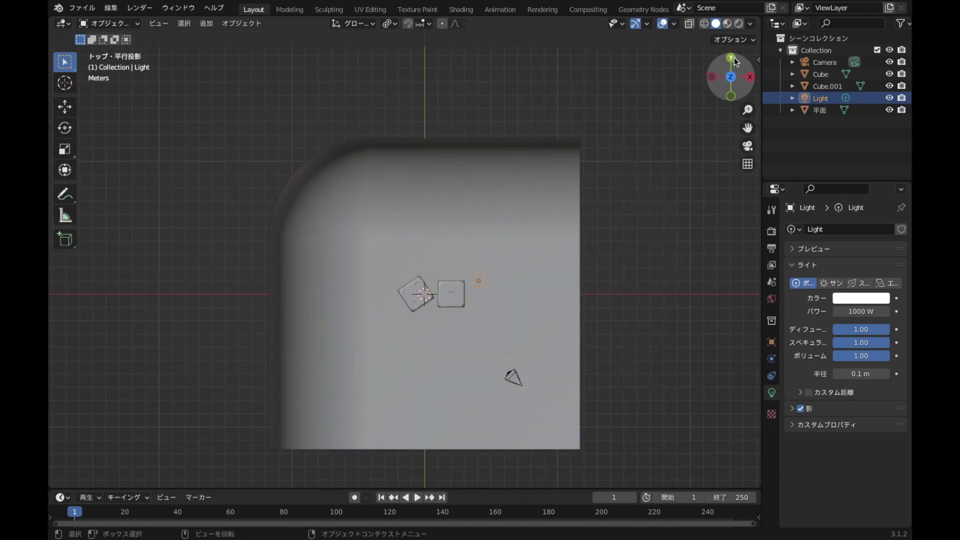
key(g)
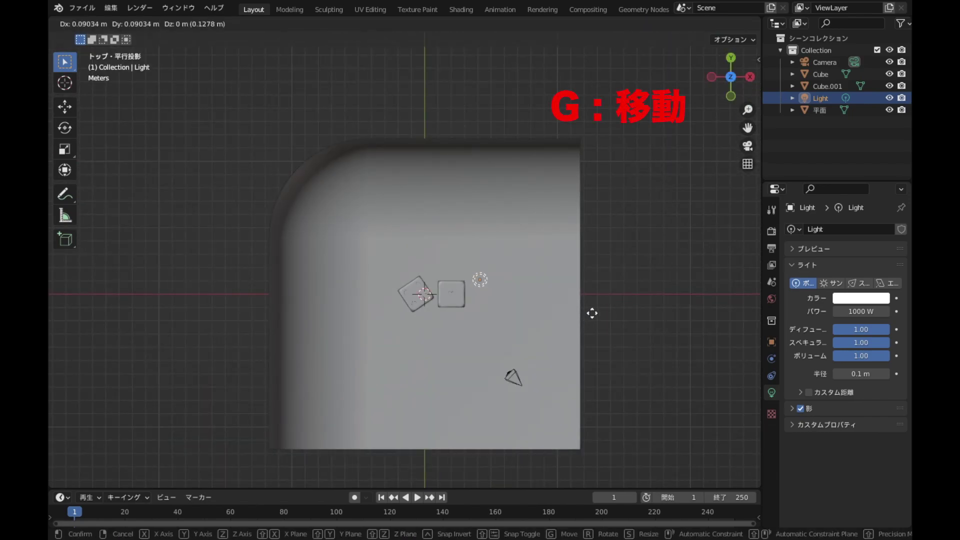
click(595, 276)
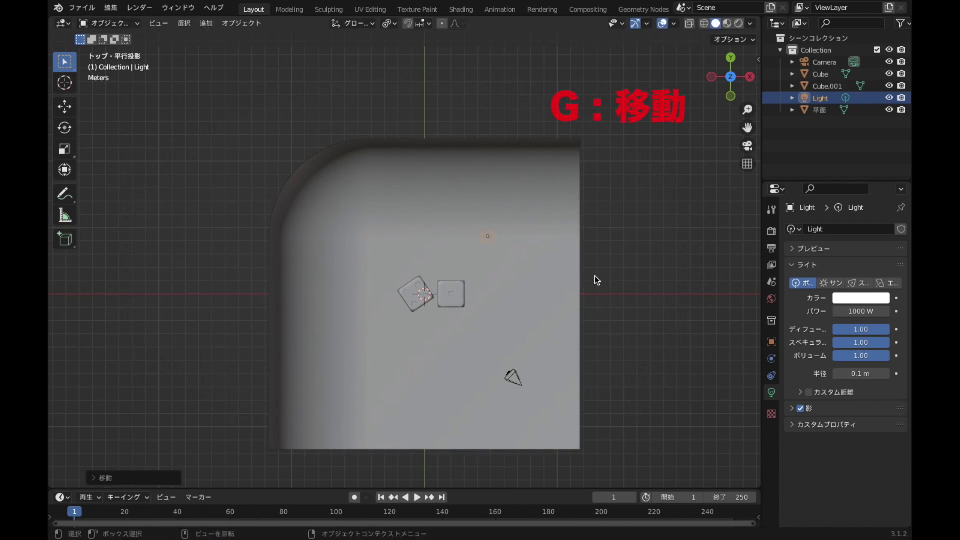
key(g)
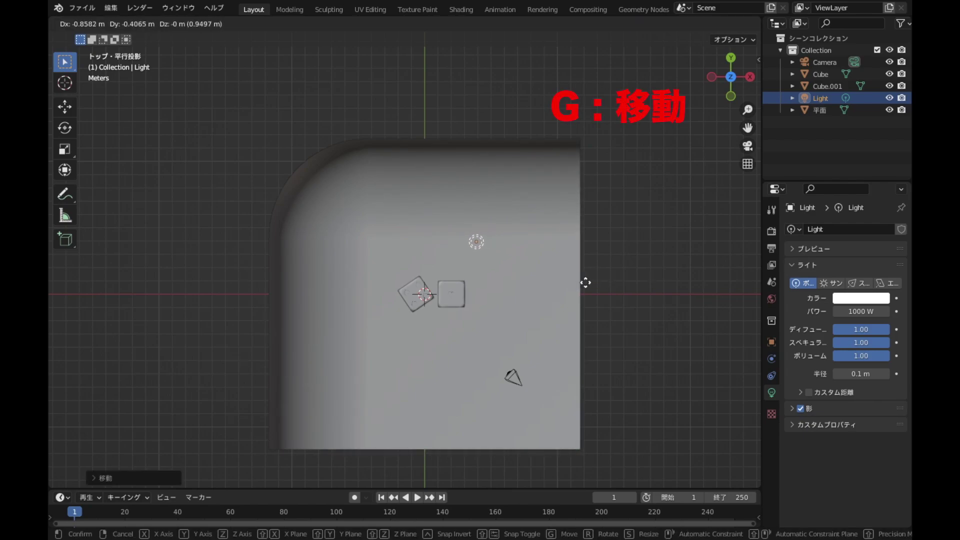
click(585, 283)
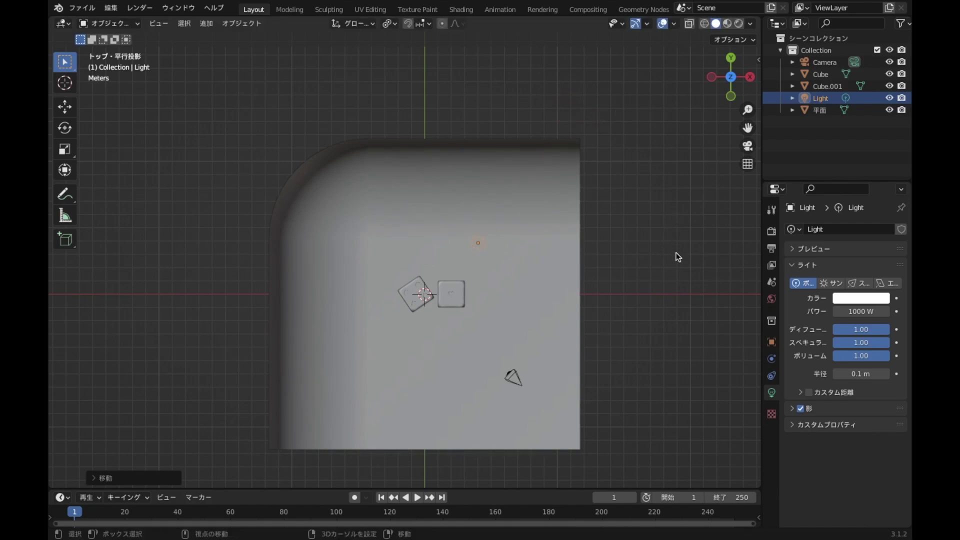
Duplicate the light along X to the left, then place a third copy in front of the dice
key(shift+d)
key(x)
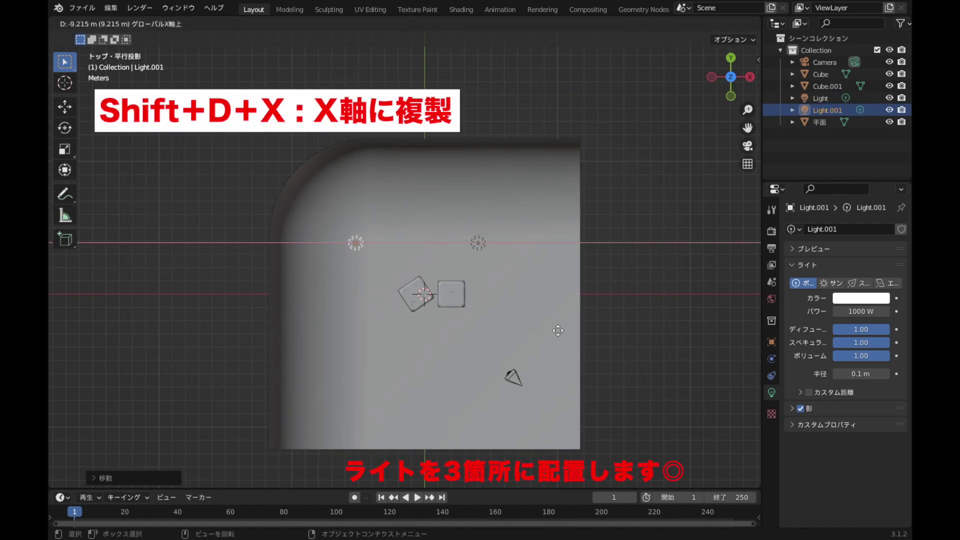
click(581, 343)
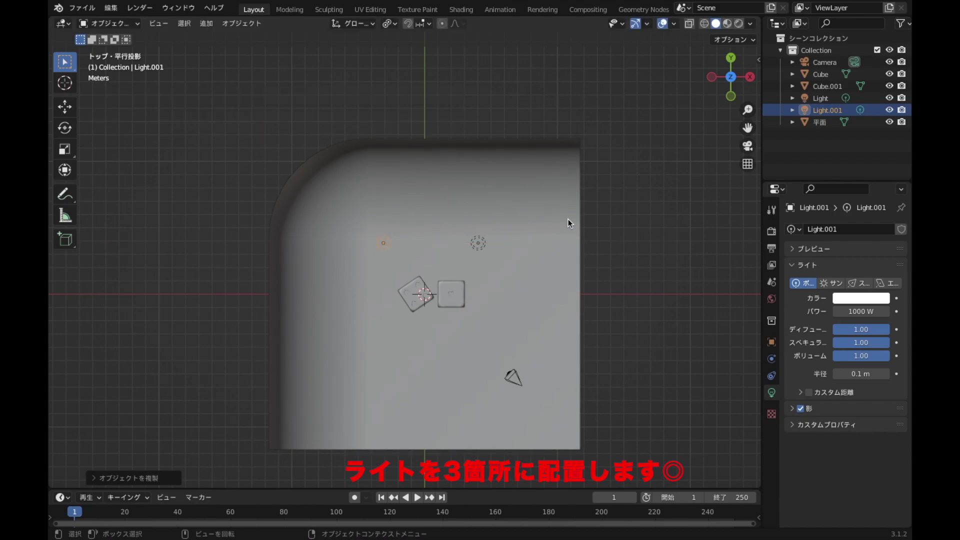
key(shift+d)
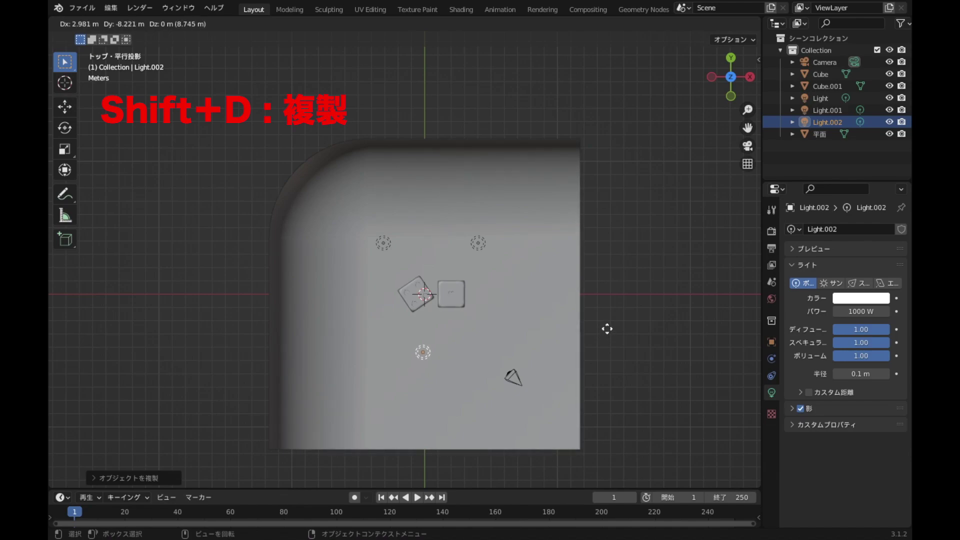
click(596, 329)
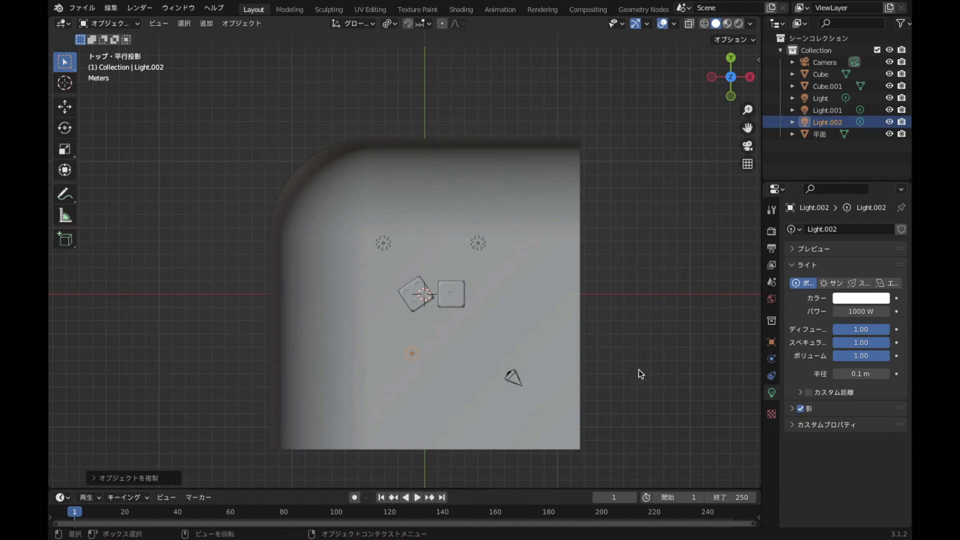
middle_drag(635, 366, 598, 221)
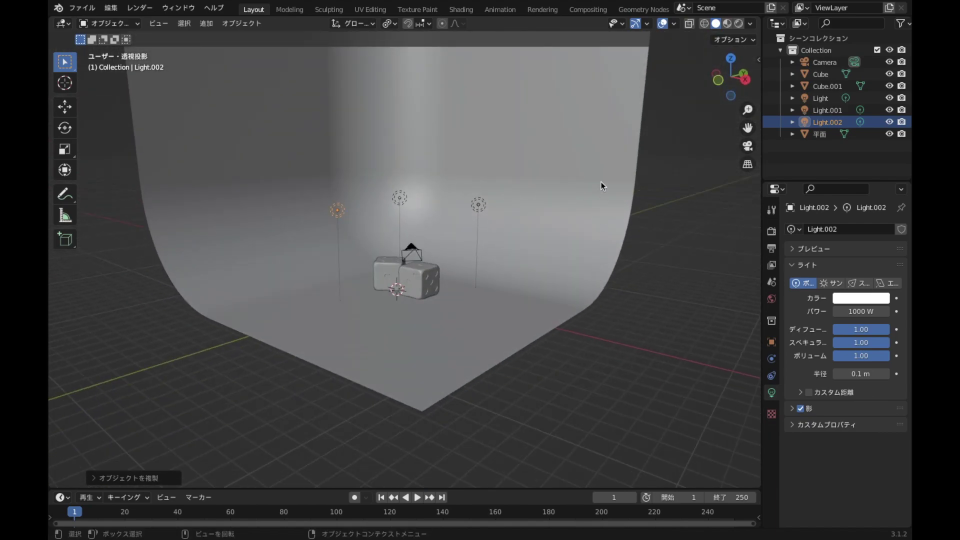
scroll(601, 182, up, 1)
scroll(601, 182, up, 2)
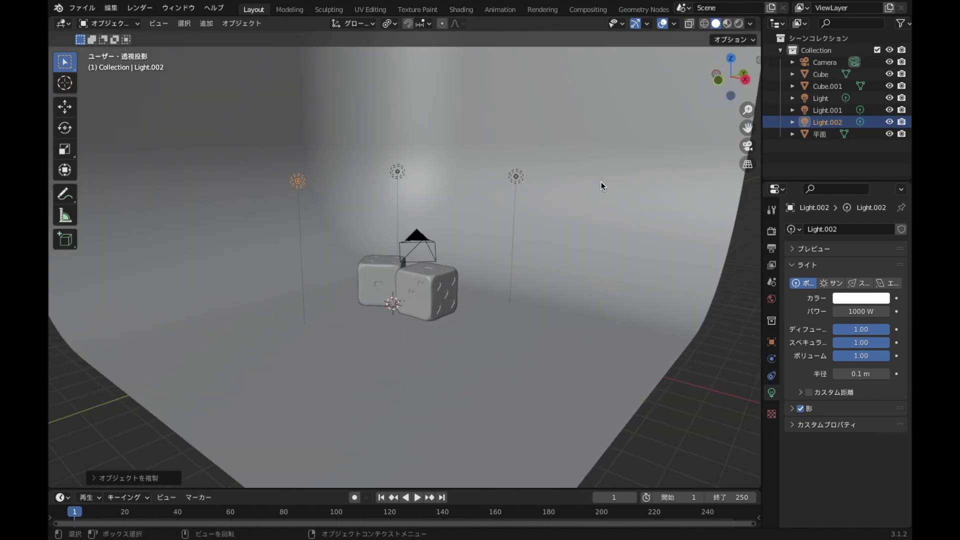
click(720, 80)
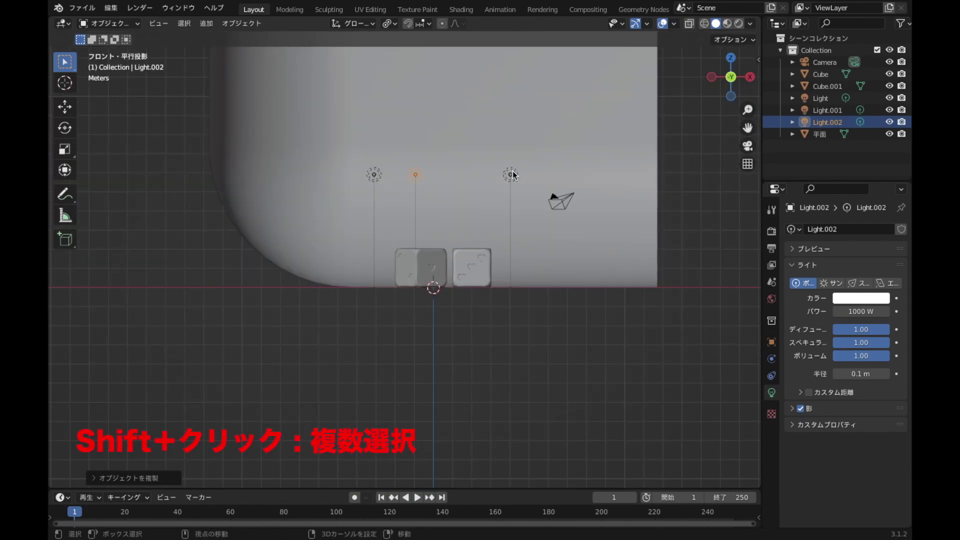
Select all three lights and raise them straight up along Z
shift+click(511, 175)
shift+click(373, 175)
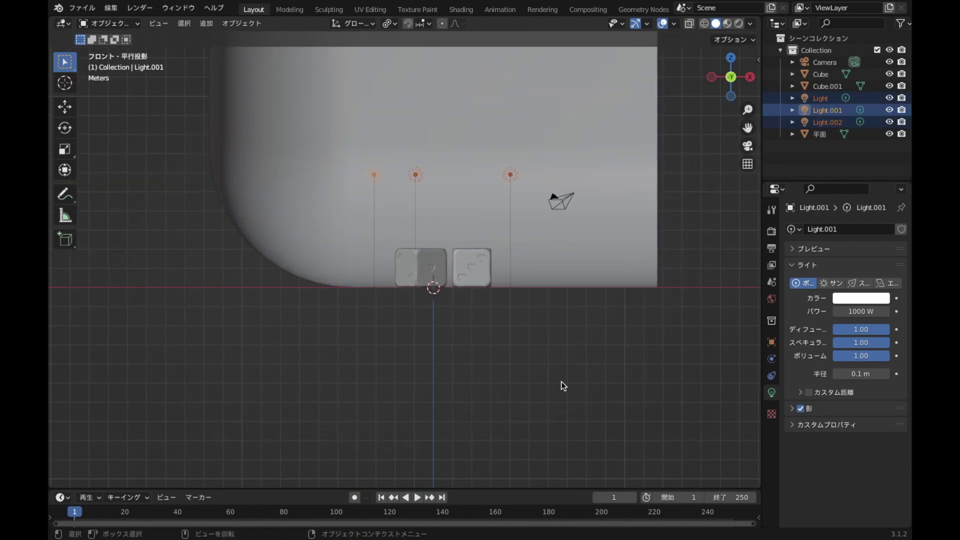
mouse_move(561, 380)
shift+middle_down()
mouse_move(575, 403)
mouse_move(579, 454)
shift+middle_up()
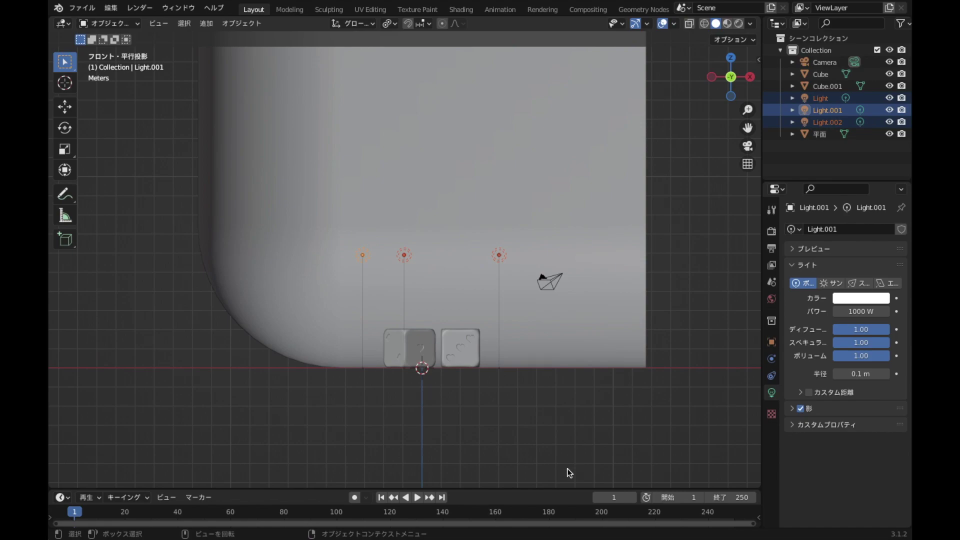
key(g)
key(z)
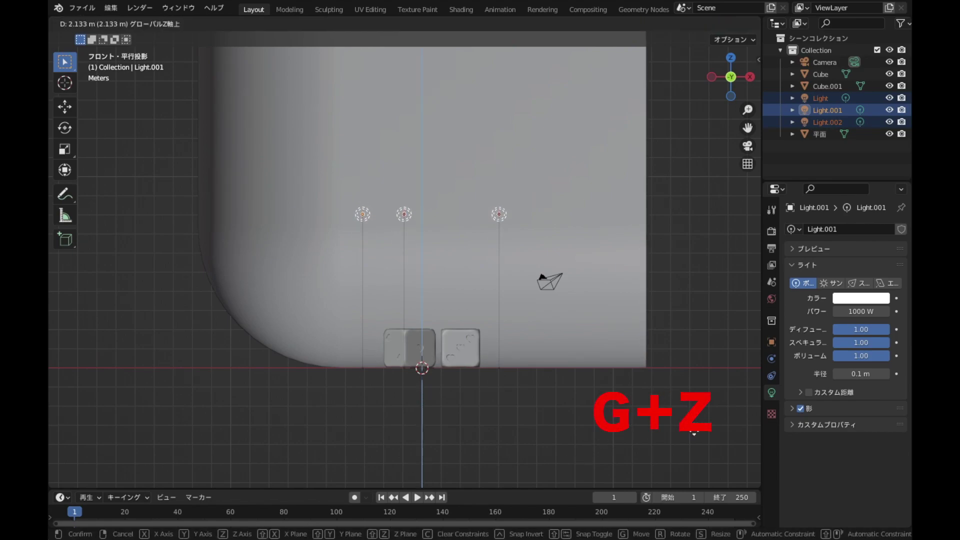
click(693, 433)
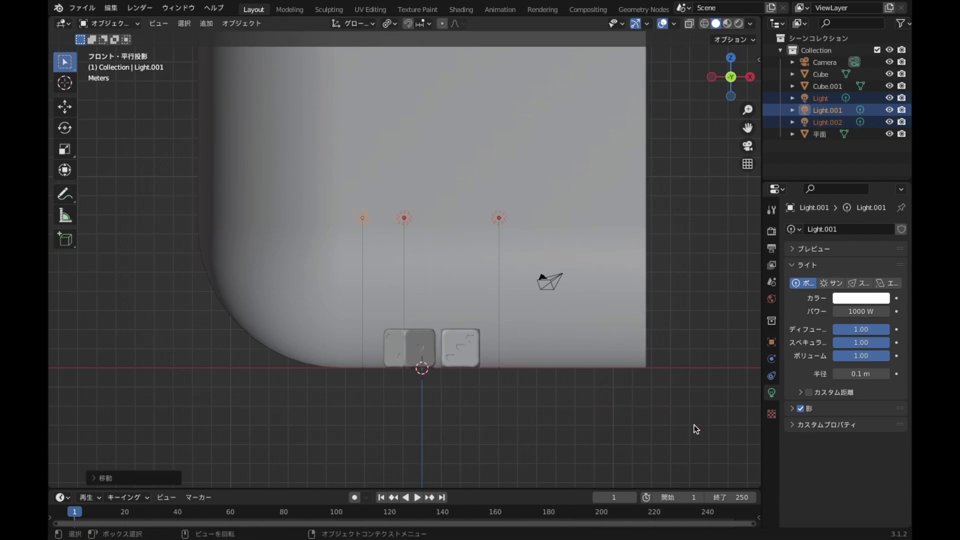
middle_drag(685, 263, 643, 282)
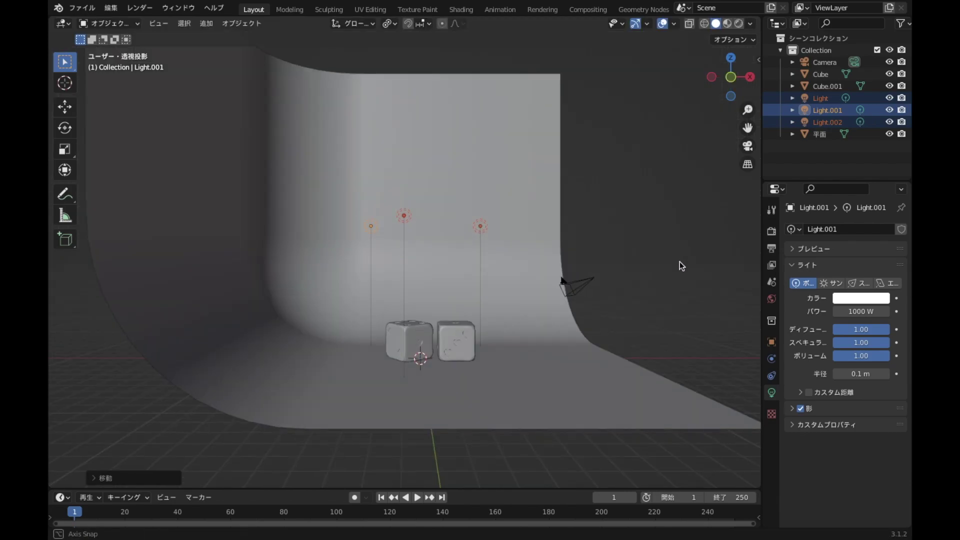
scroll(644, 279, up, 3)
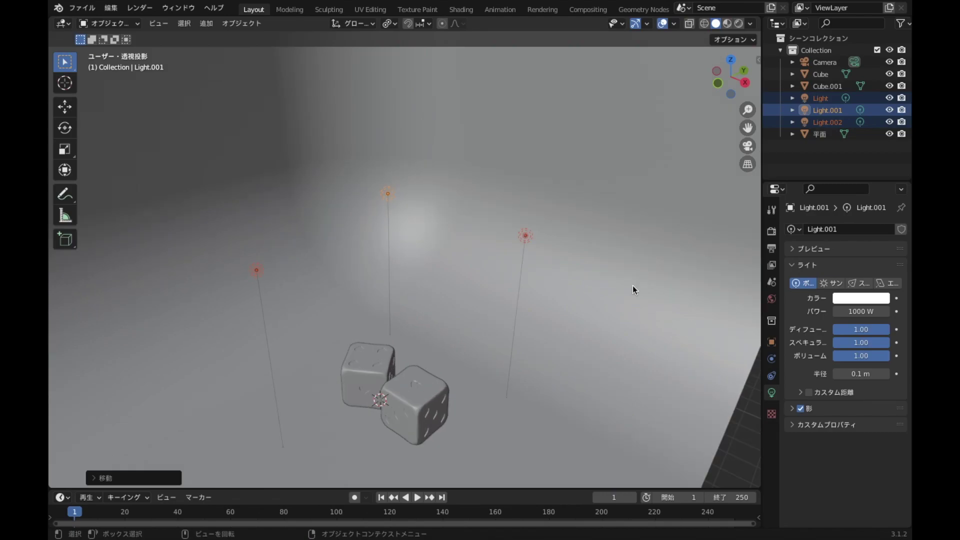
Set Light.001's power to 500 W and Light's power to 2500 W
click(391, 194)
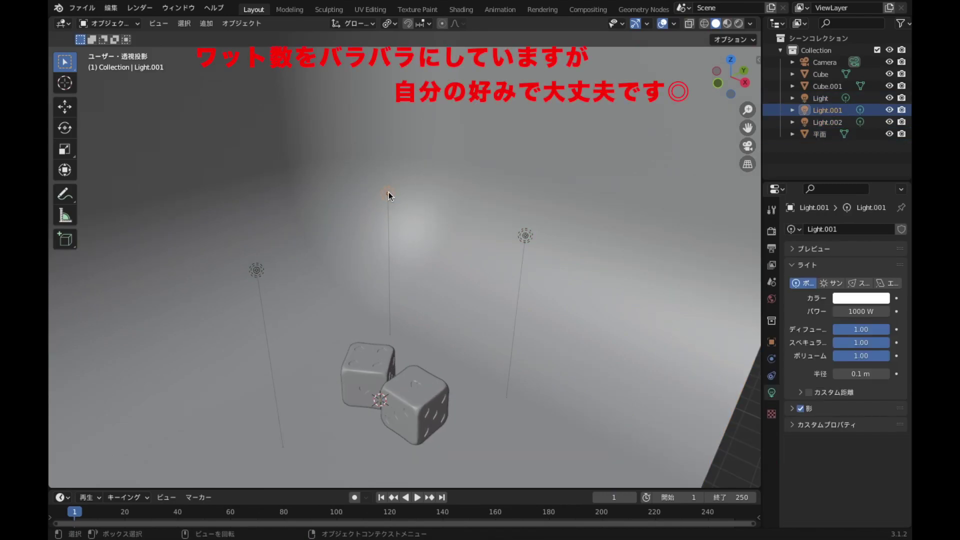
click(871, 312)
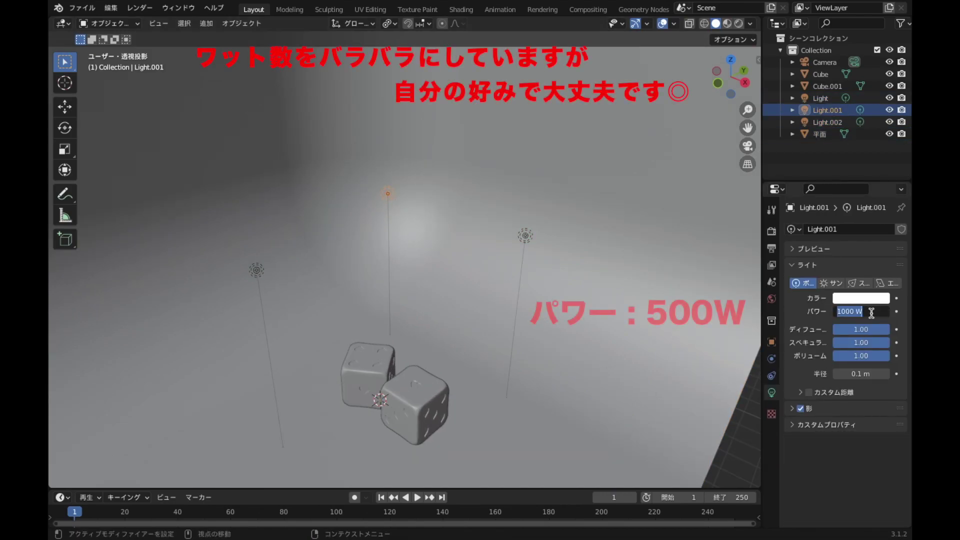
text(500)
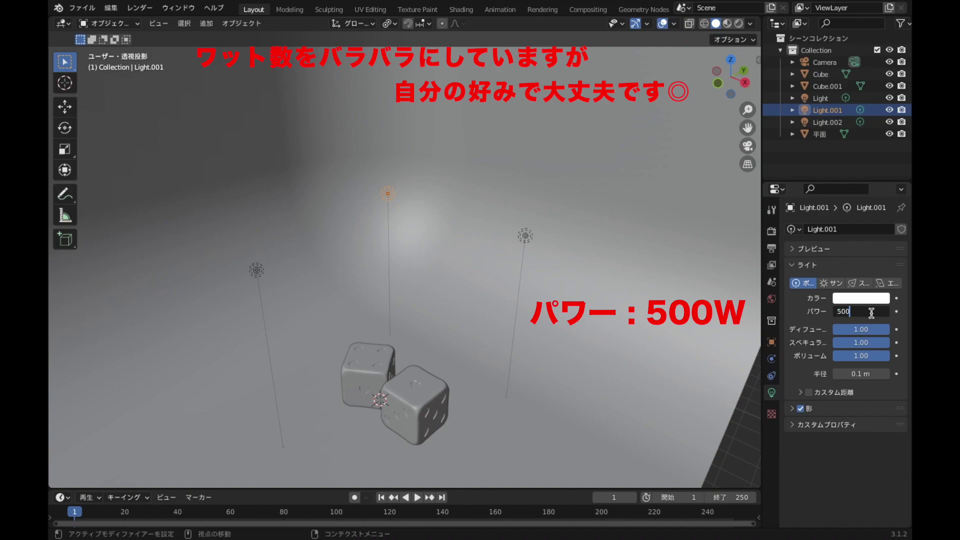
key(Return)
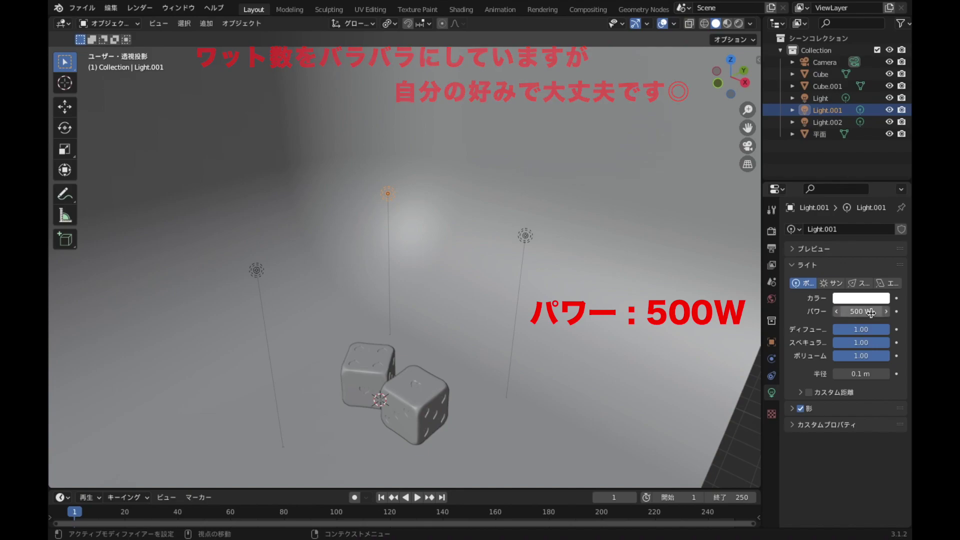
click(525, 241)
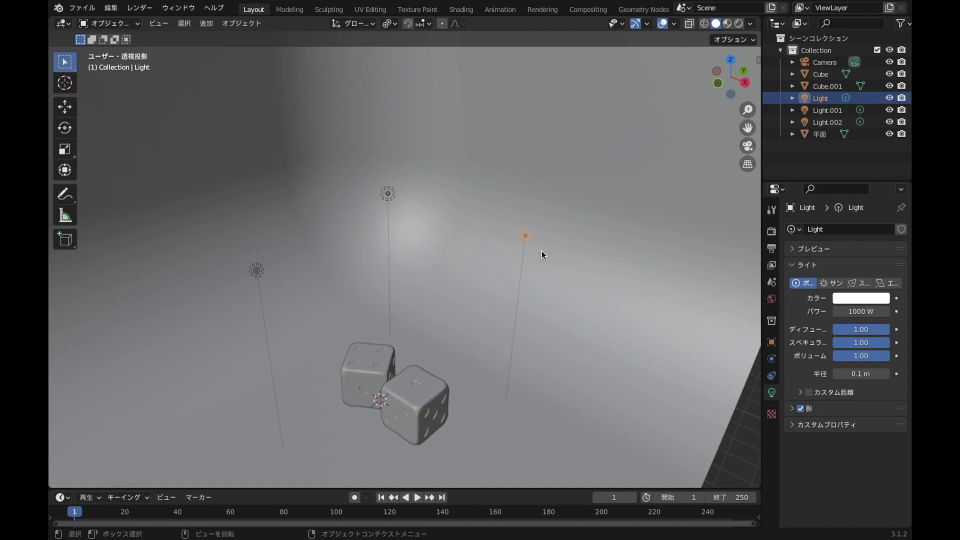
double_click(868, 312)
text(2500)
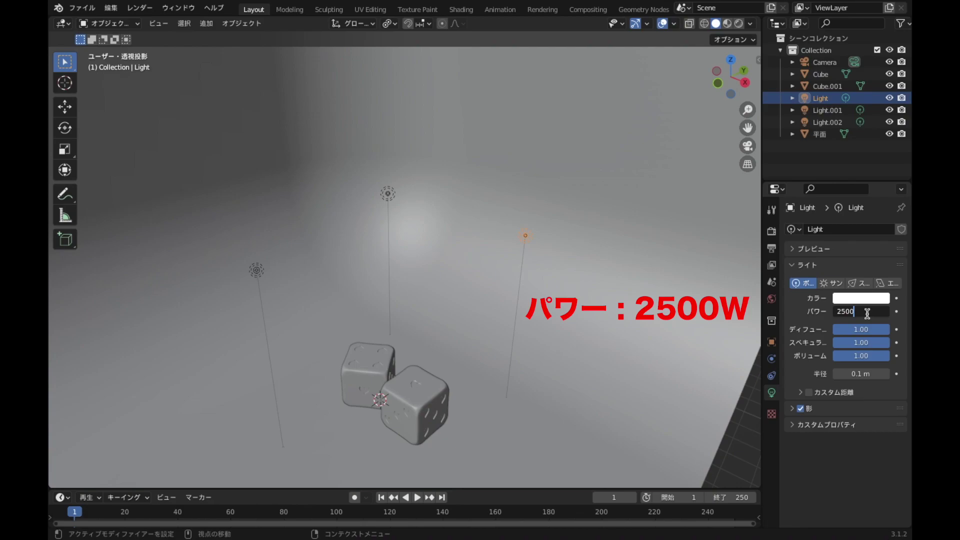
key(Return)
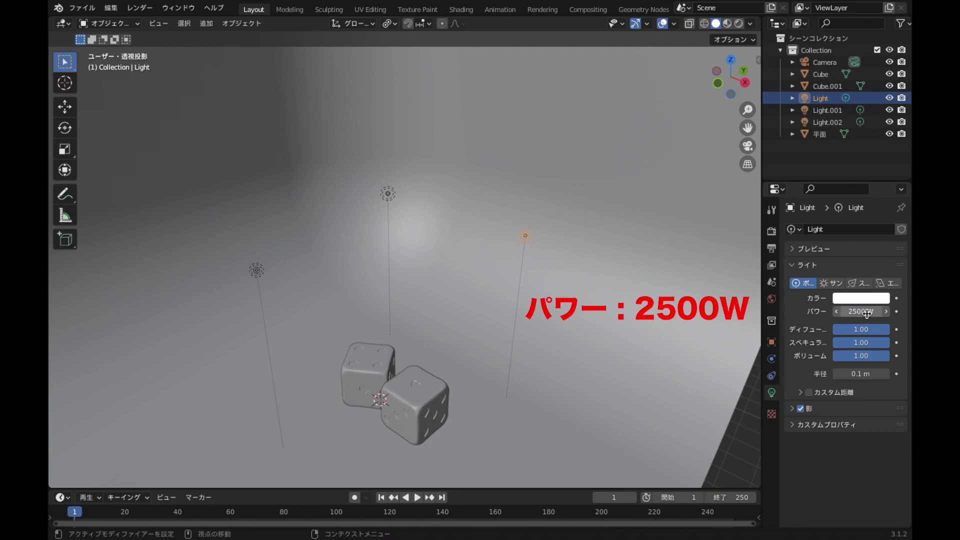
Set Light.002's power to 2000 W
middle_drag(481, 376, 445, 349)
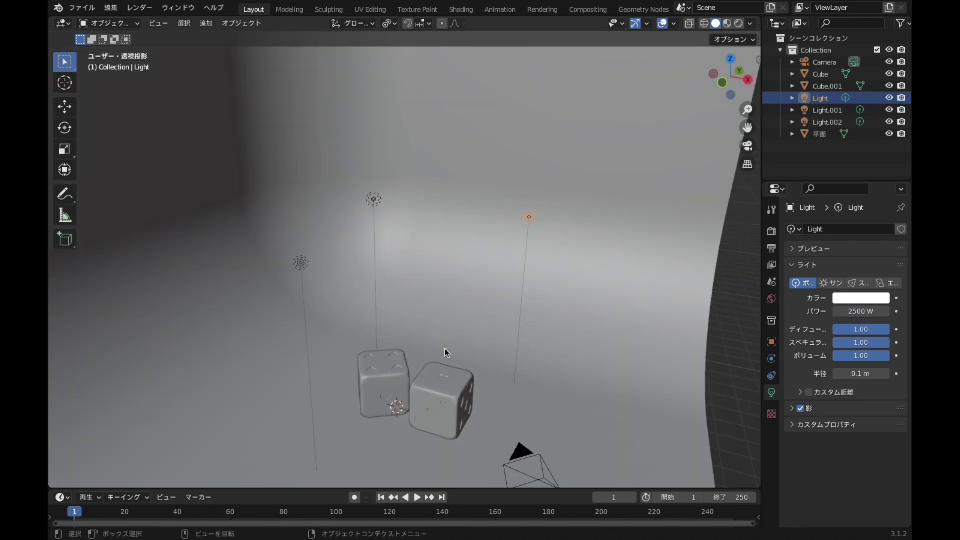
click(300, 264)
click(862, 311)
text(2)
key(Return)
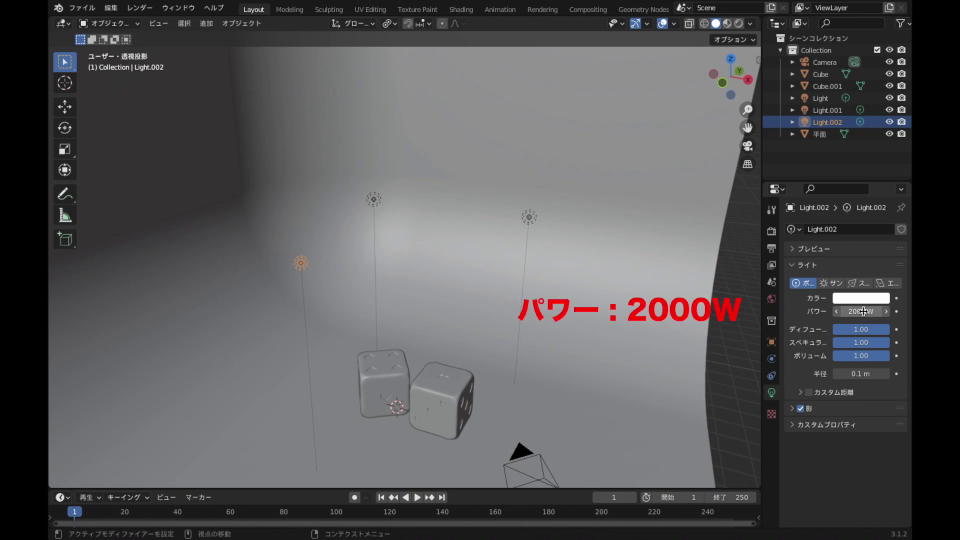
Enter hex 516FFF in Light.002's colour picker to tint it blue
click(867, 300)
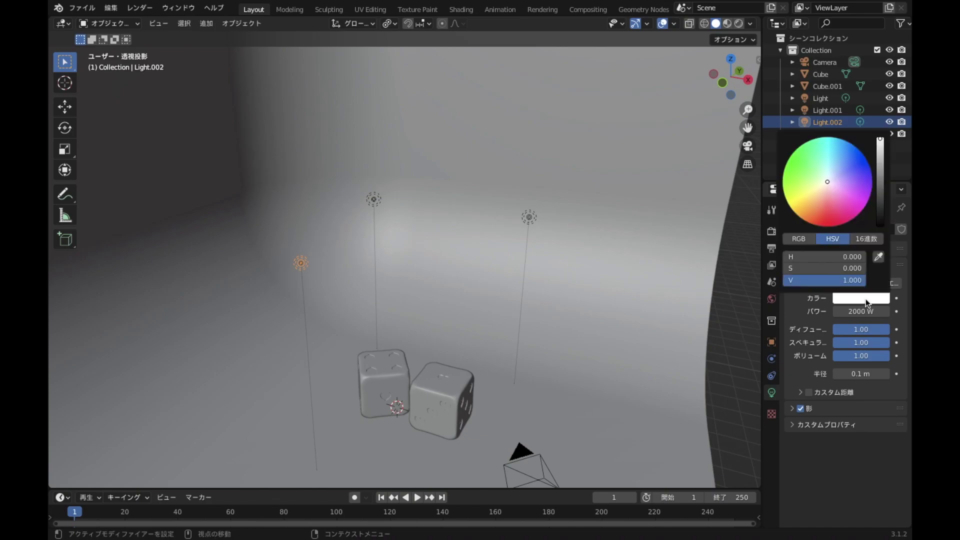
click(860, 239)
click(848, 255)
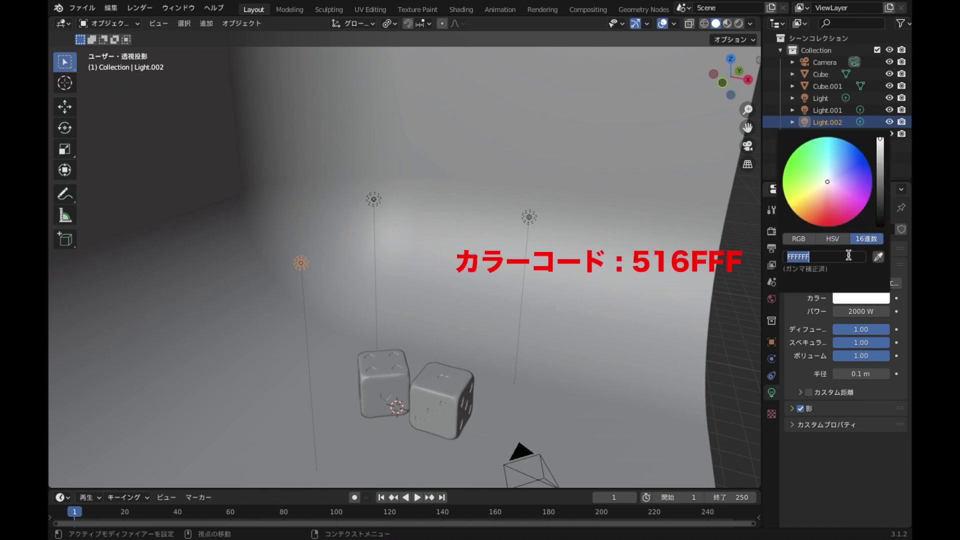
text(516)
text(FF)
key(Return)
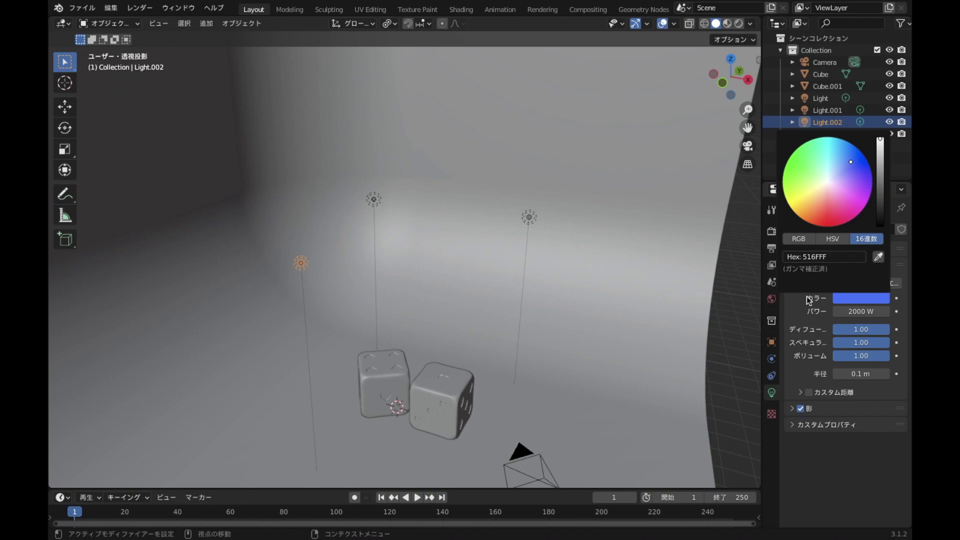
click(626, 367)
key(KP_Decimal)
middle_drag(626, 371, 643, 415)
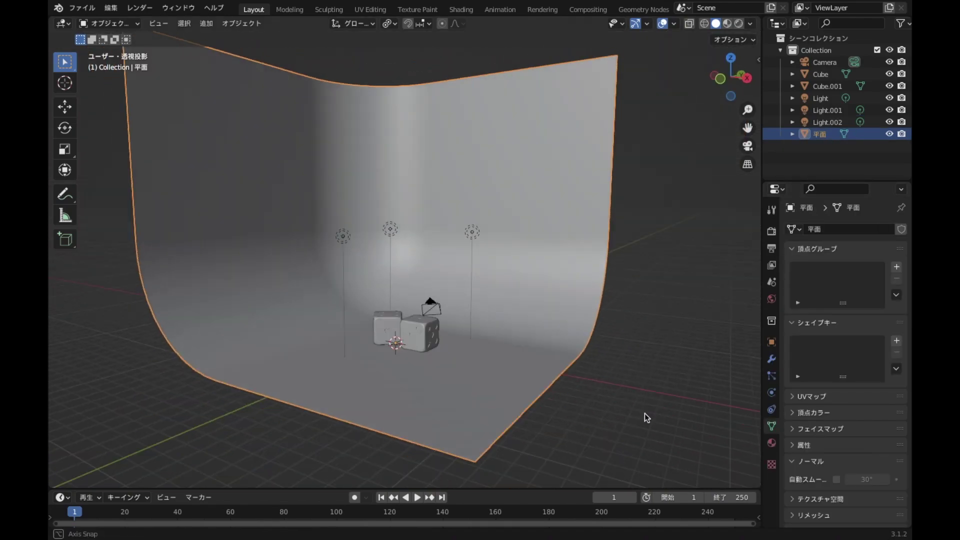
Switch the viewport to Material Preview shading and zoom in on the two dice
scroll(643, 415, up, 1)
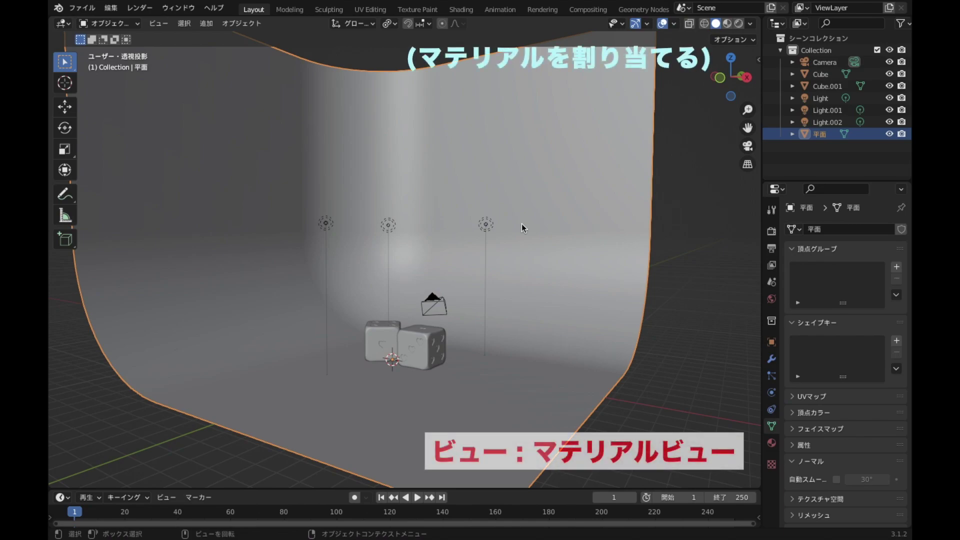
click(727, 23)
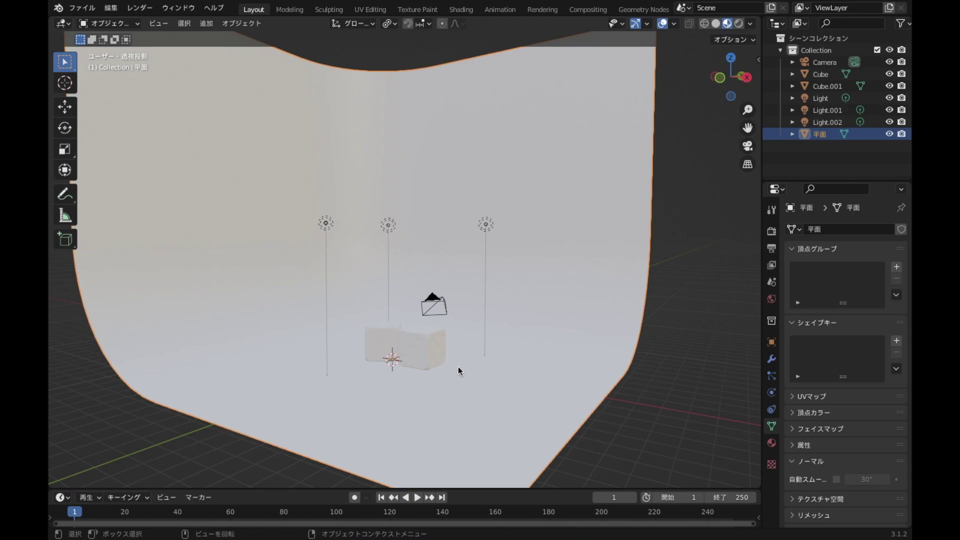
scroll(459, 370, up, 4)
scroll(463, 375, up, 3)
mouse_move(492, 336)
shift+middle_down()
mouse_move(485, 184)
mouse_move(516, 226)
shift+middle_up()
scroll(516, 223, up, 1)
click(488, 275)
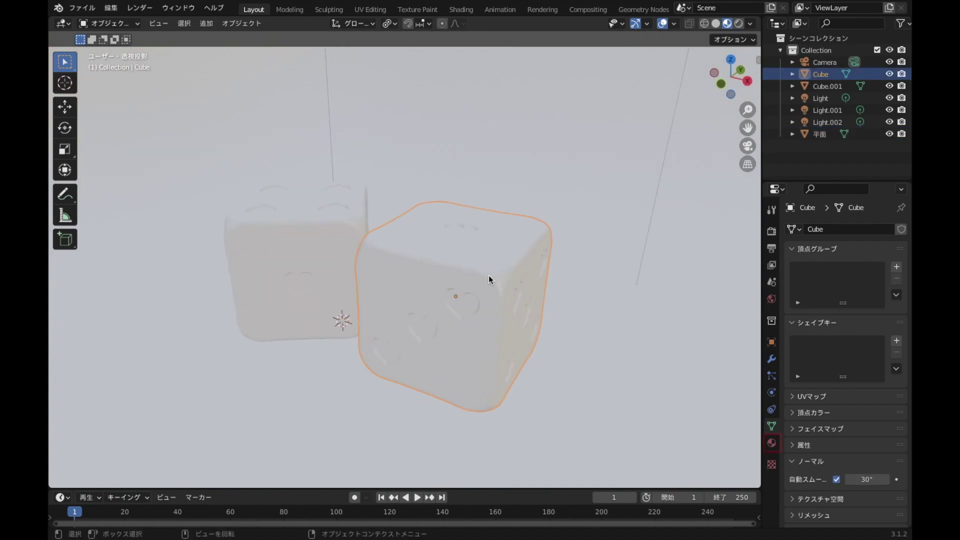
Reselect the right-hand die and set its material's Subsurface amount to 1
click(772, 442)
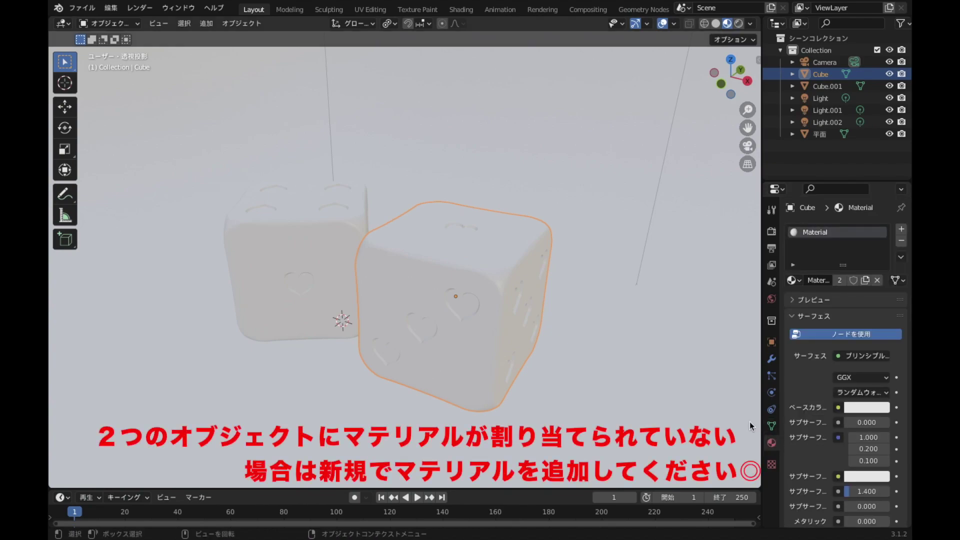
click(335, 262)
click(416, 258)
scroll(833, 307, down, 5)
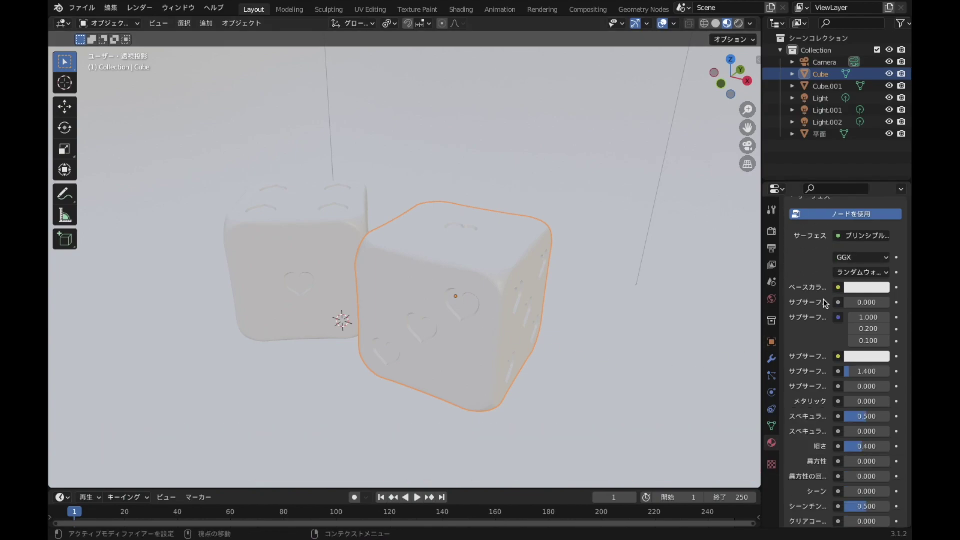
drag(762, 280, 725, 276)
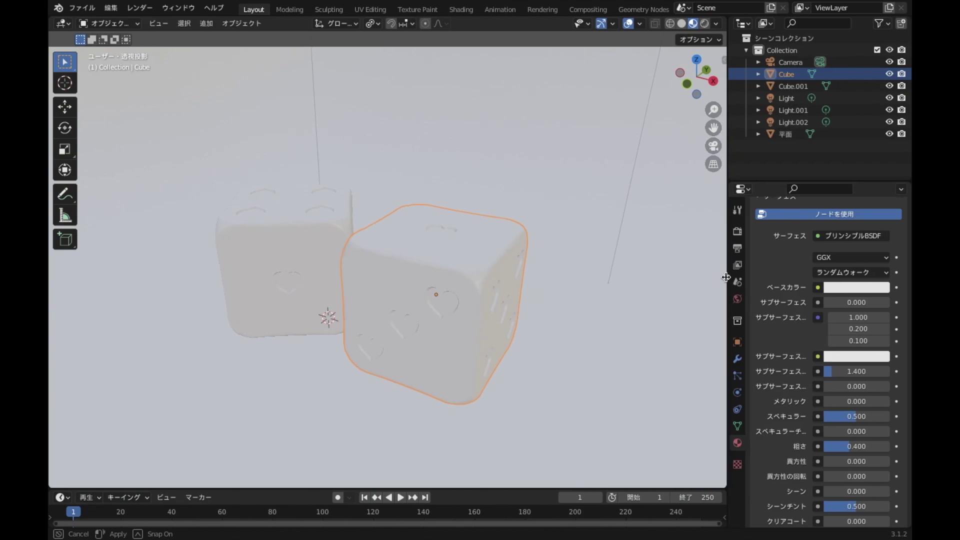
scroll(786, 319, down, 2)
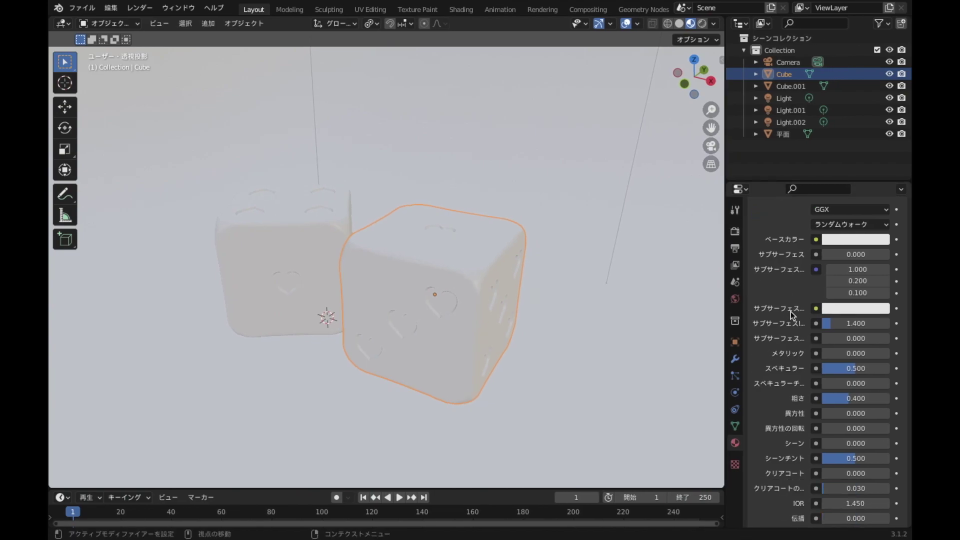
click(862, 255)
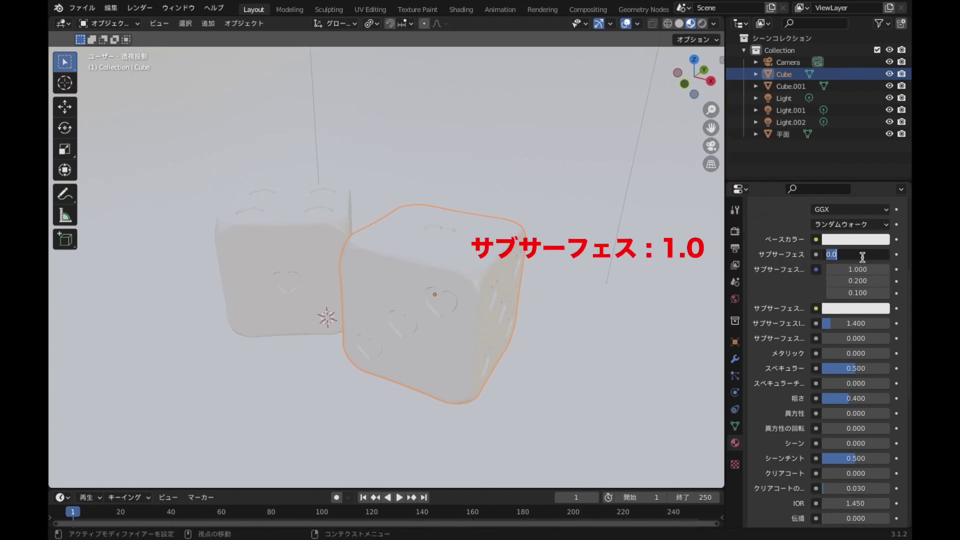
text(1)
key(Return)
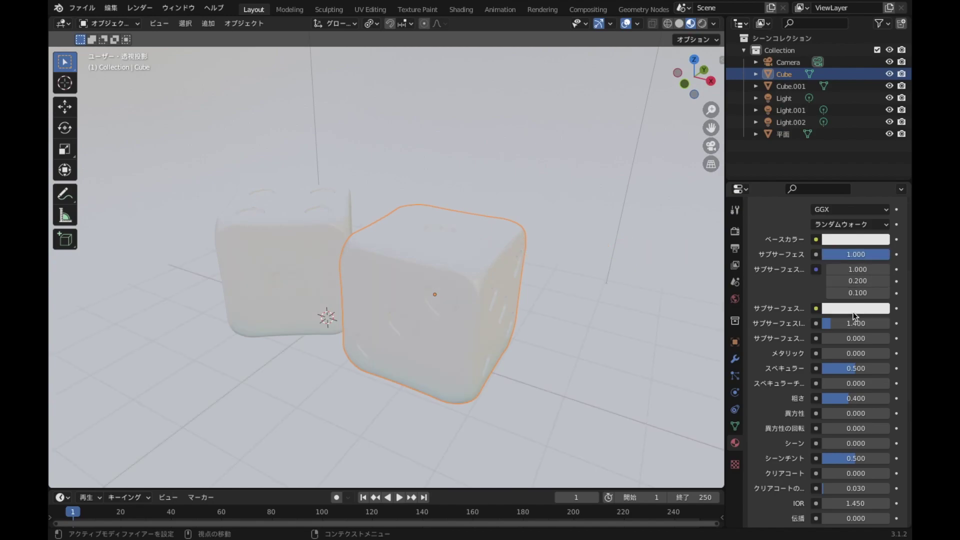
Set the Subsurface Color to cream hex E7E1CD
click(853, 311)
click(866, 237)
click(851, 254)
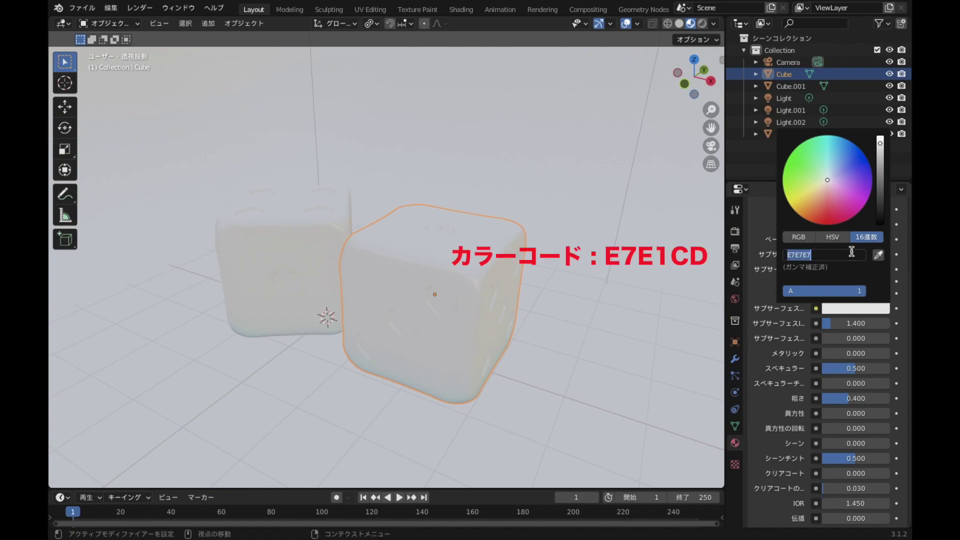
text(E7E)
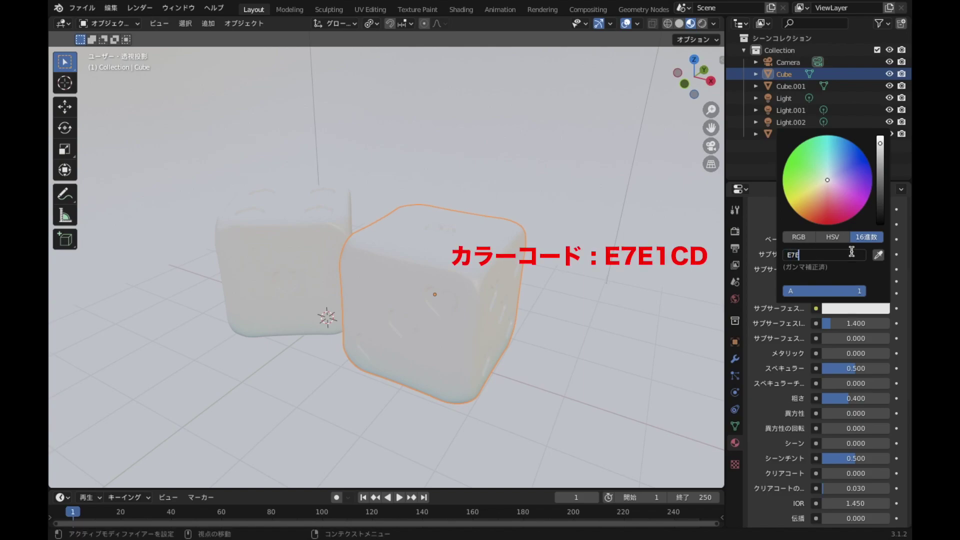
key(Return)
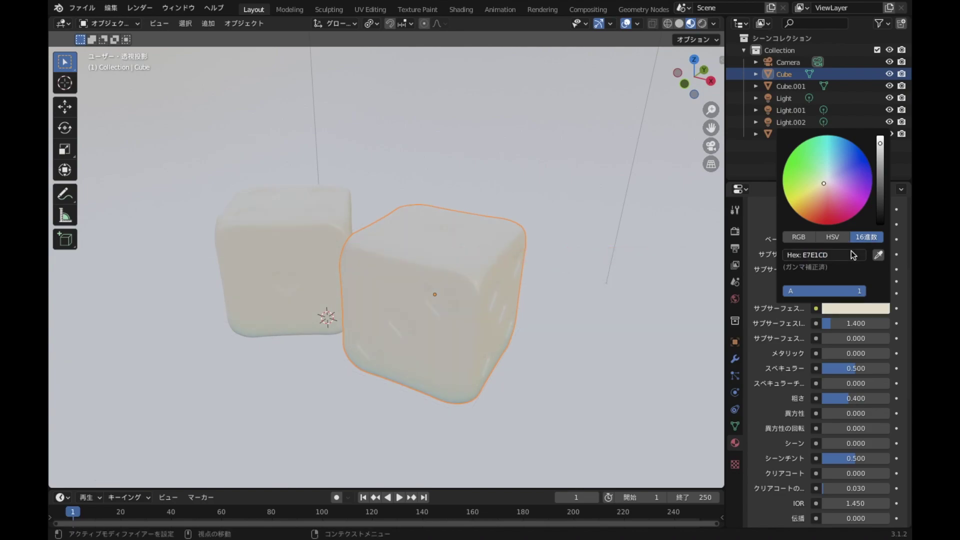
Set the material Roughness to 0 and put the die into Edit Mode
scroll(839, 392, down, 3)
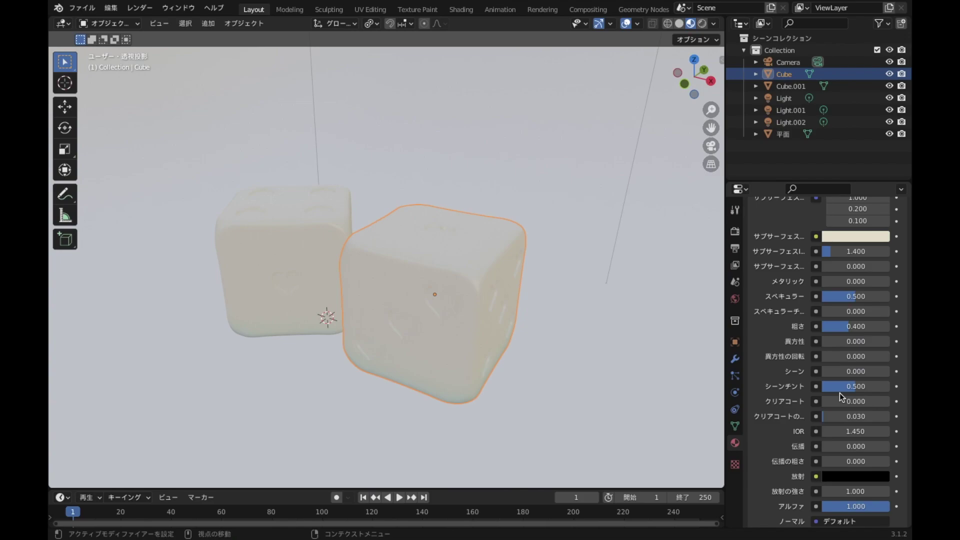
double_click(876, 326)
text(0)
key(Return)
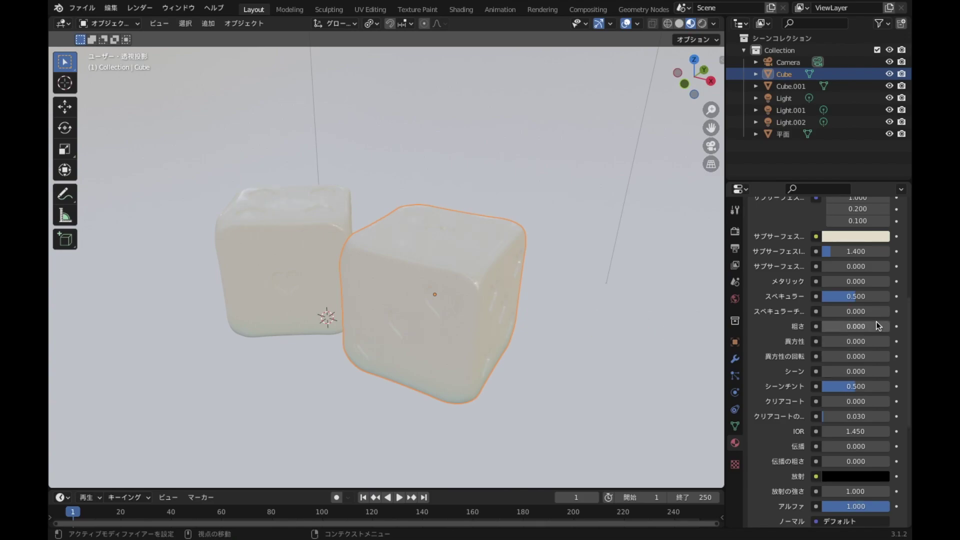
key(Tab)
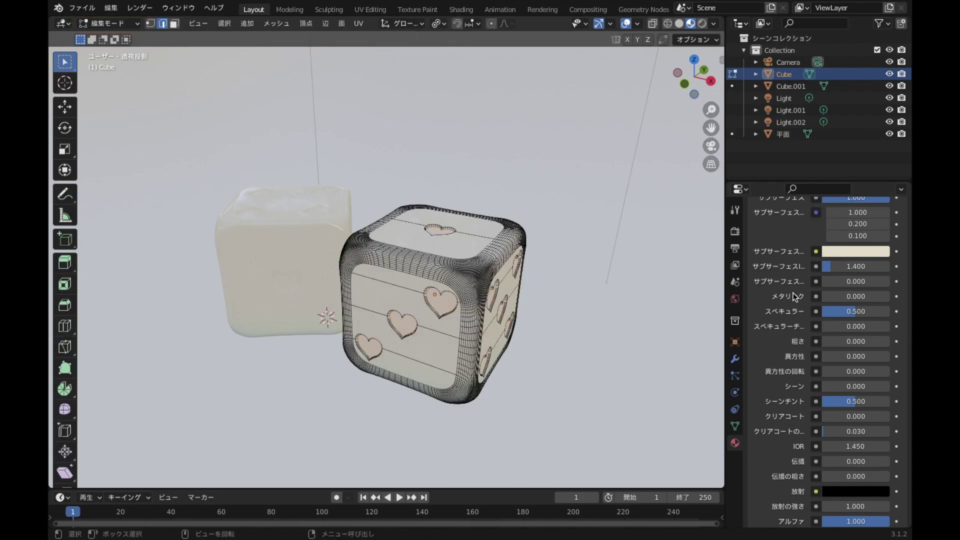
Add a new material slot holding a pure black material with roughness 0
scroll(884, 265, up, 5)
scroll(884, 265, up, 5)
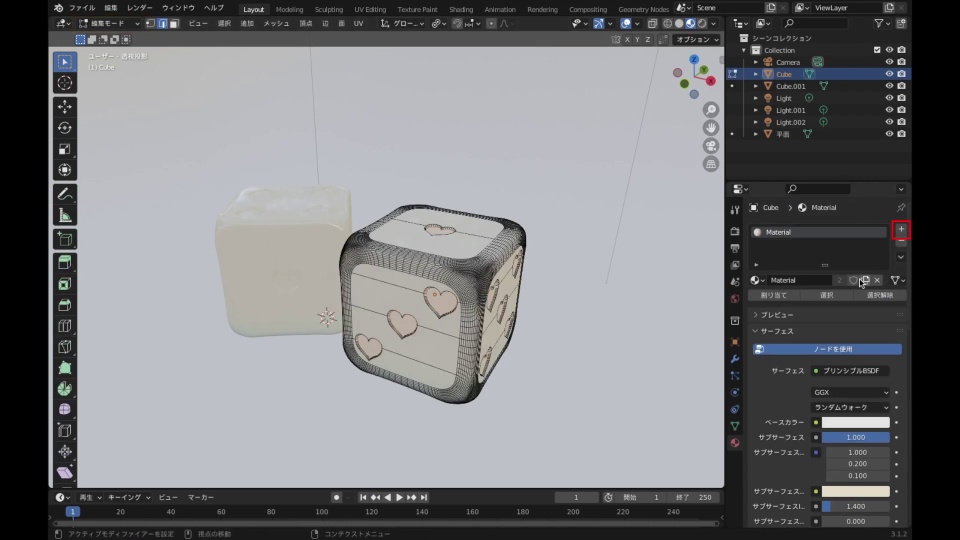
click(902, 231)
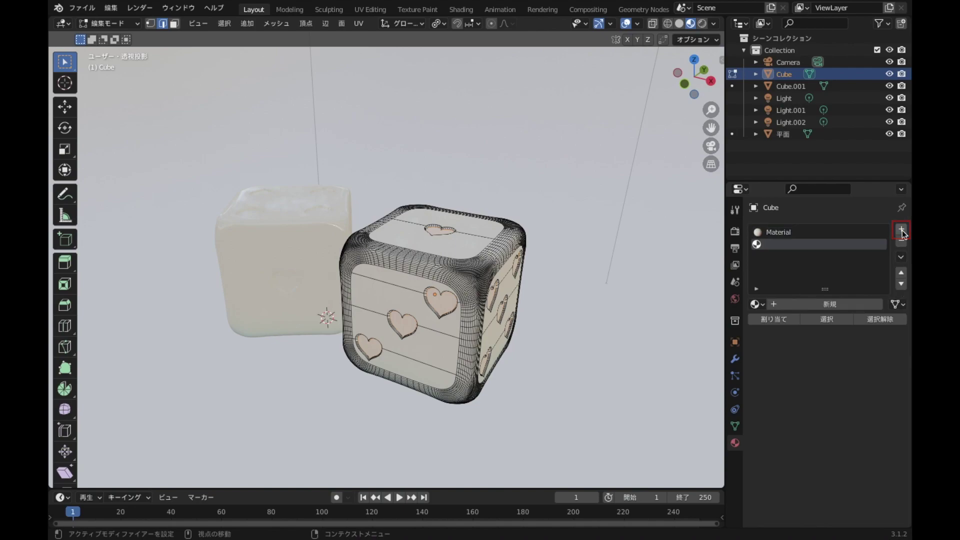
click(791, 306)
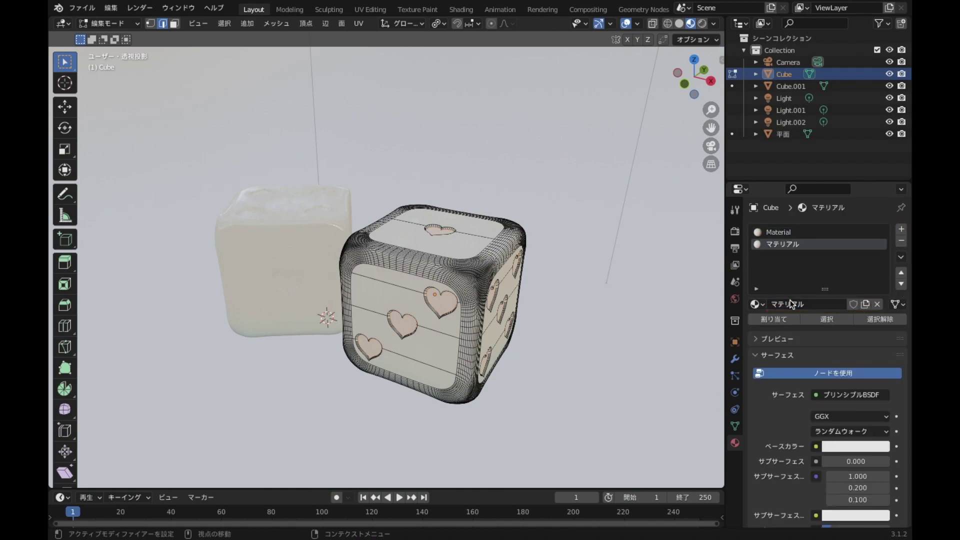
scroll(788, 344, down, 6)
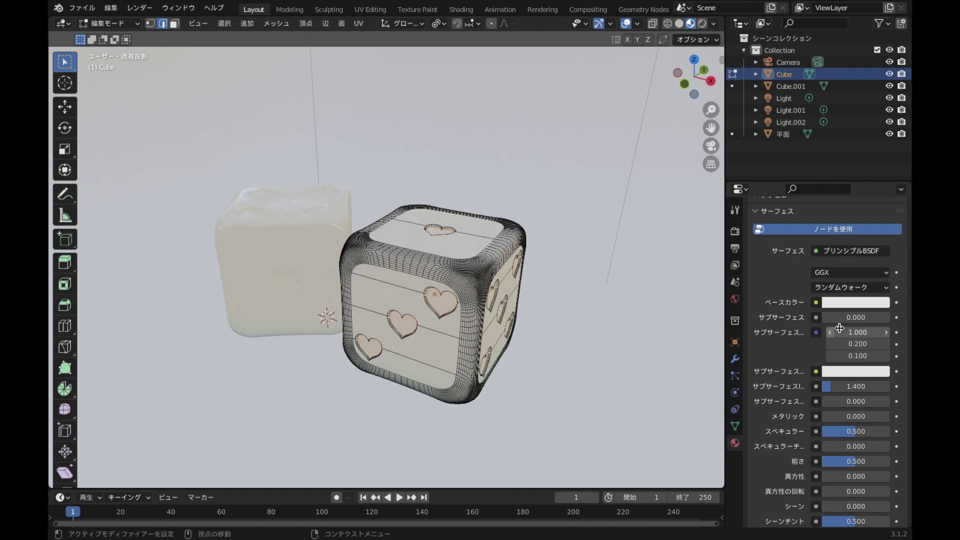
click(855, 305)
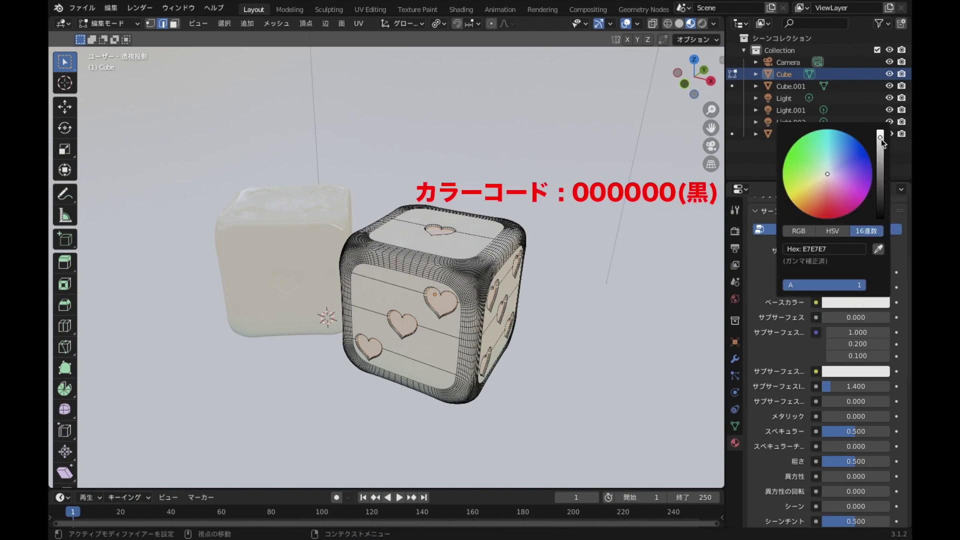
drag(880, 139, 880, 216)
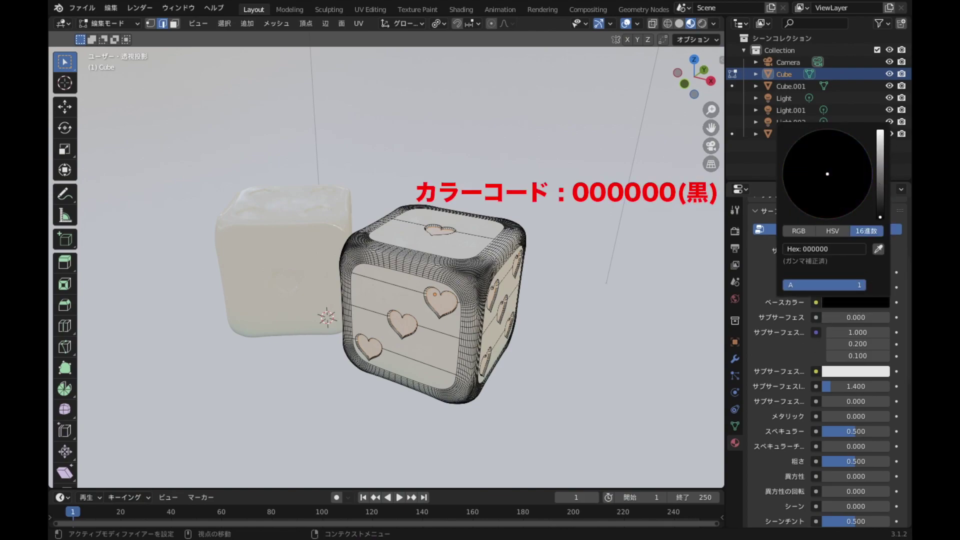
scroll(827, 343, down, 2)
scroll(827, 343, down, 3)
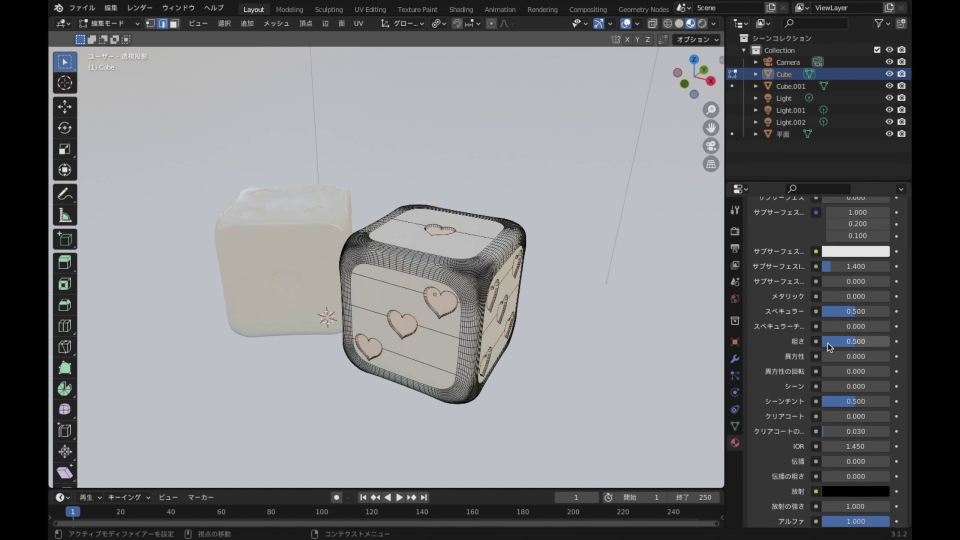
click(878, 340)
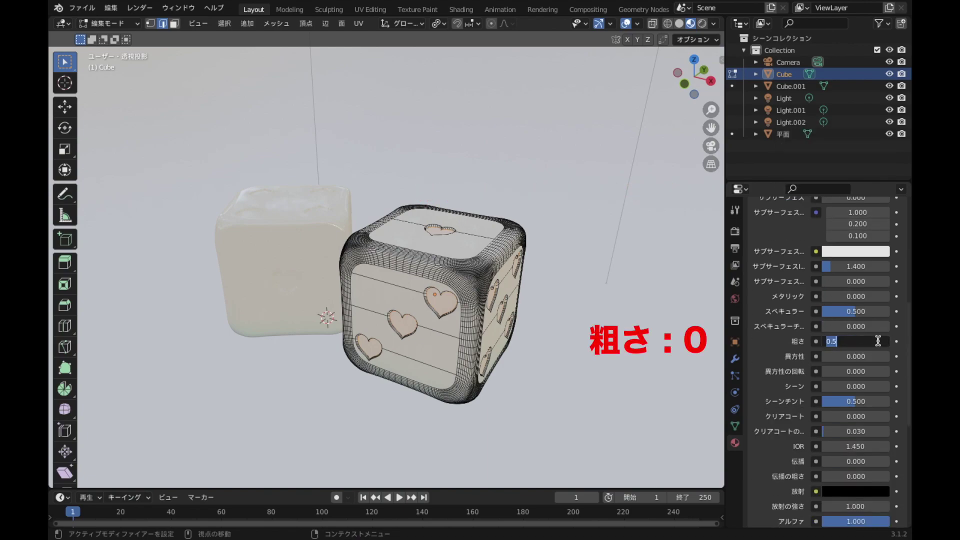
text(0)
key(Return)
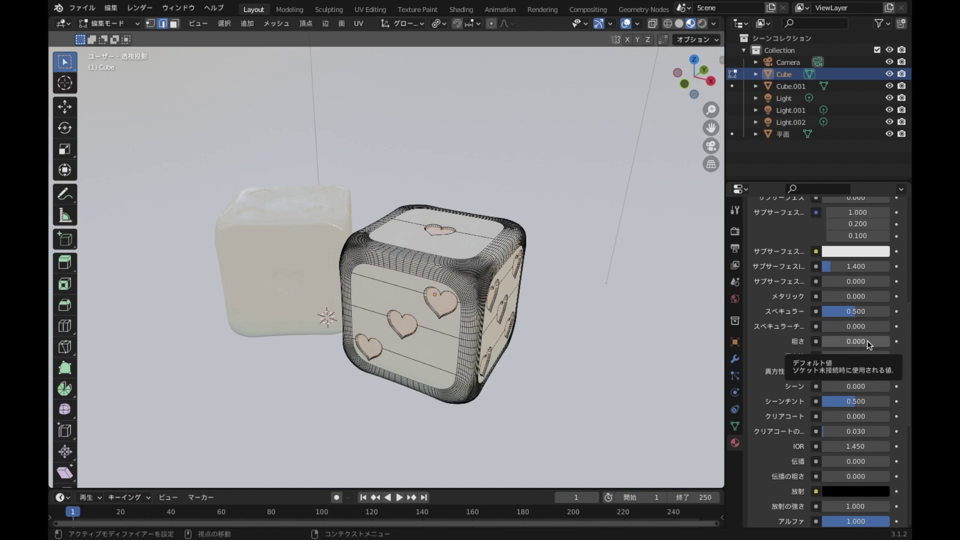
Assign the black material to the selected heart recess faces on the near die
middle_drag(611, 278, 588, 280)
scroll(588, 281, up, 4)
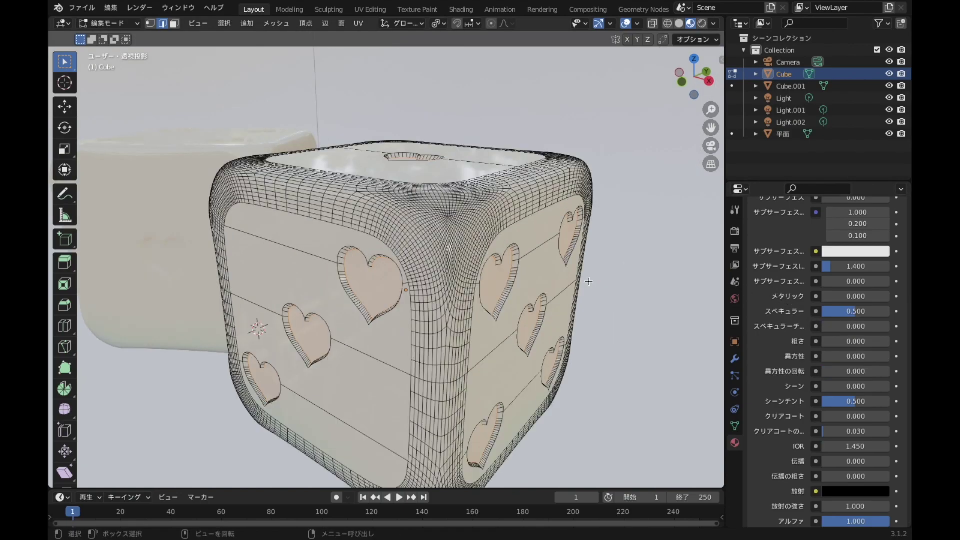
scroll(802, 296, up, 5)
scroll(802, 296, up, 4)
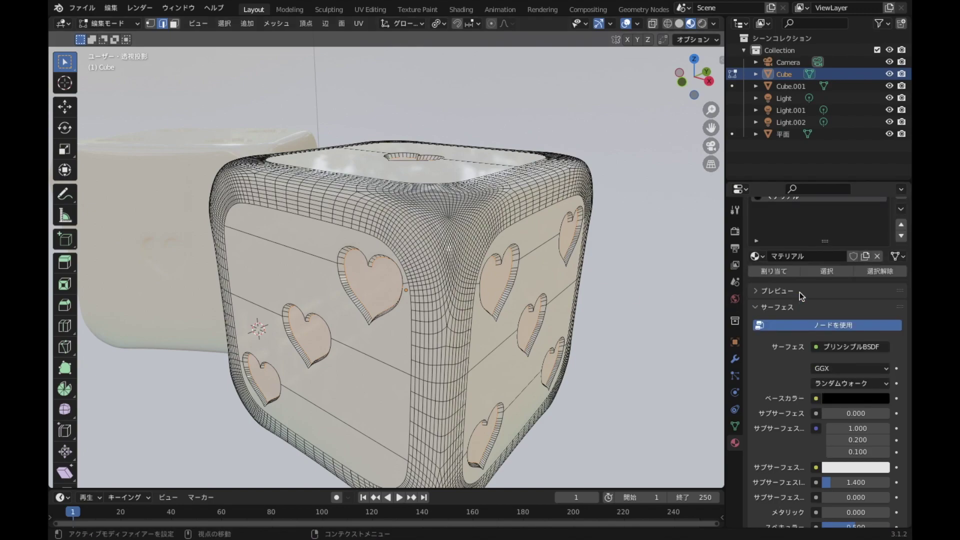
scroll(780, 280, up, 3)
click(773, 323)
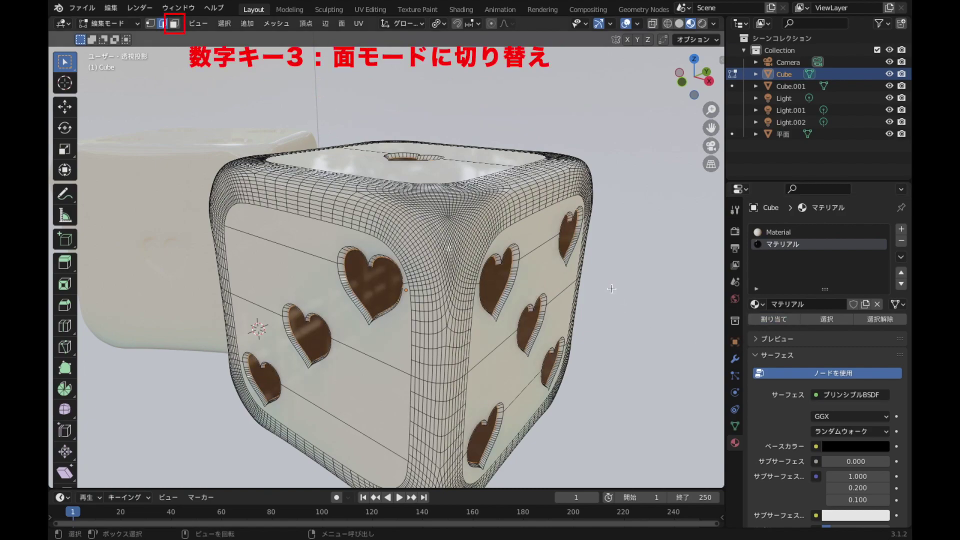
key(3)
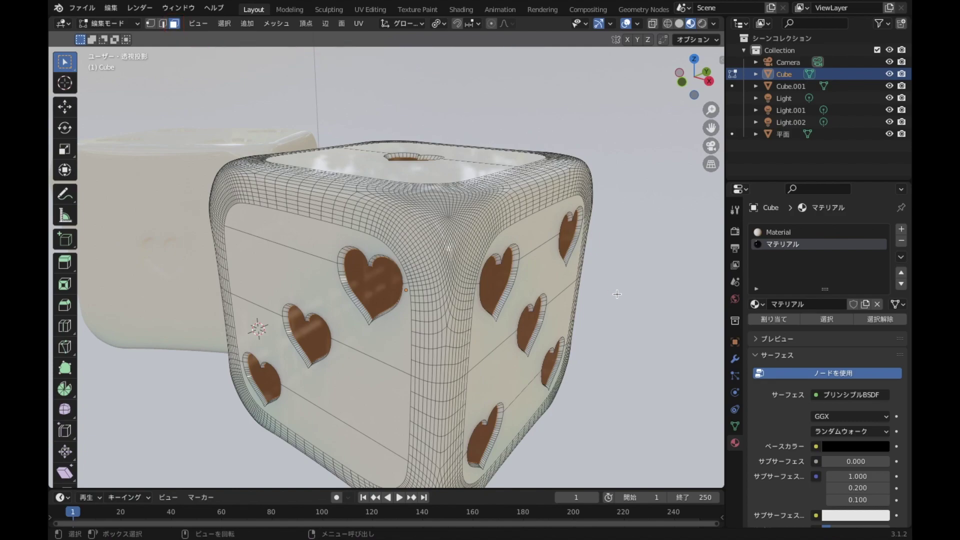
middle_drag(690, 336, 677, 320)
scroll(677, 320, up, 1)
scroll(677, 320, up, 2)
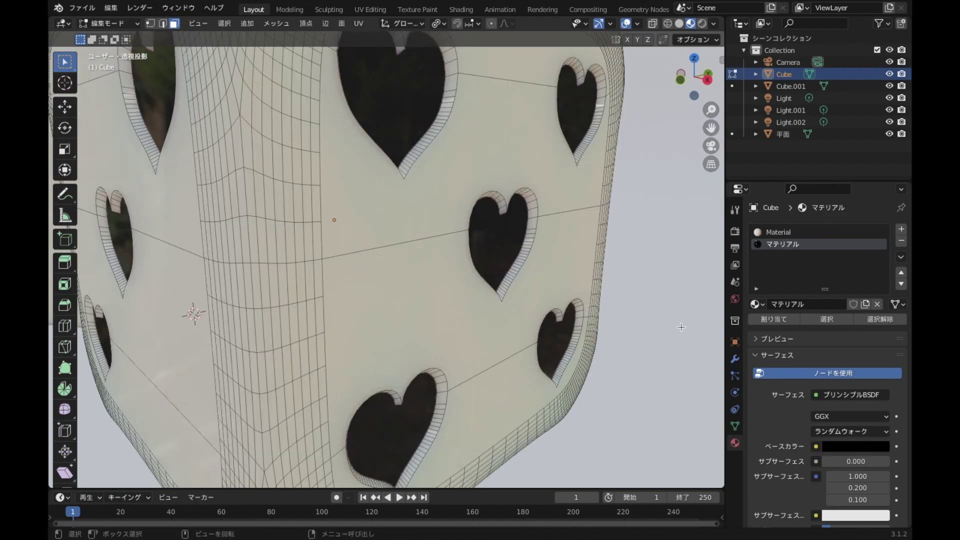
alt+click(442, 115)
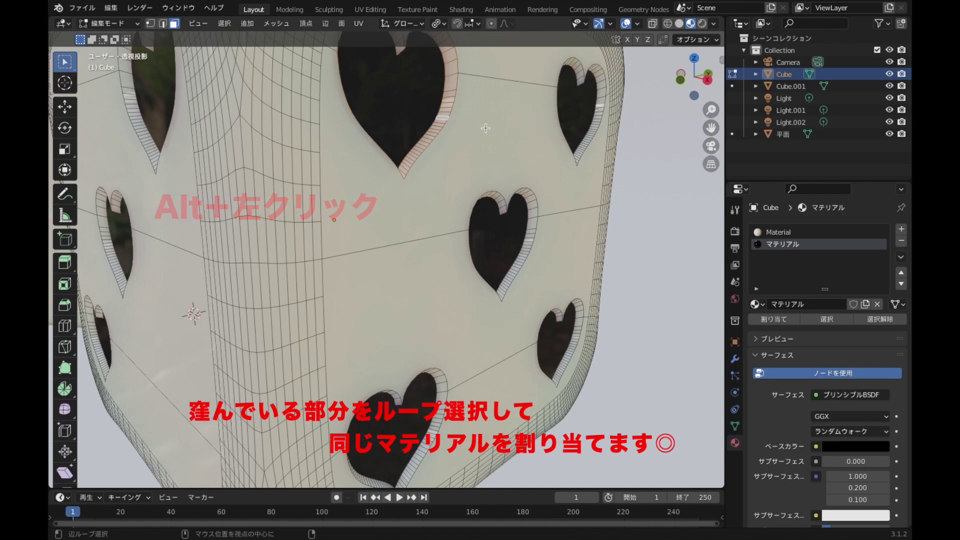
alt+shift+click(601, 98)
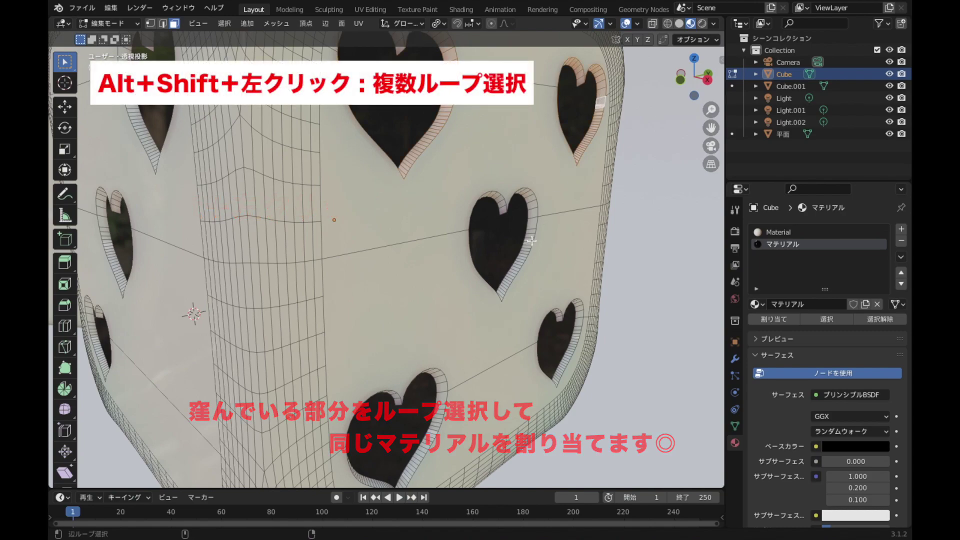
alt+shift+click(529, 240)
alt+shift+click(442, 410)
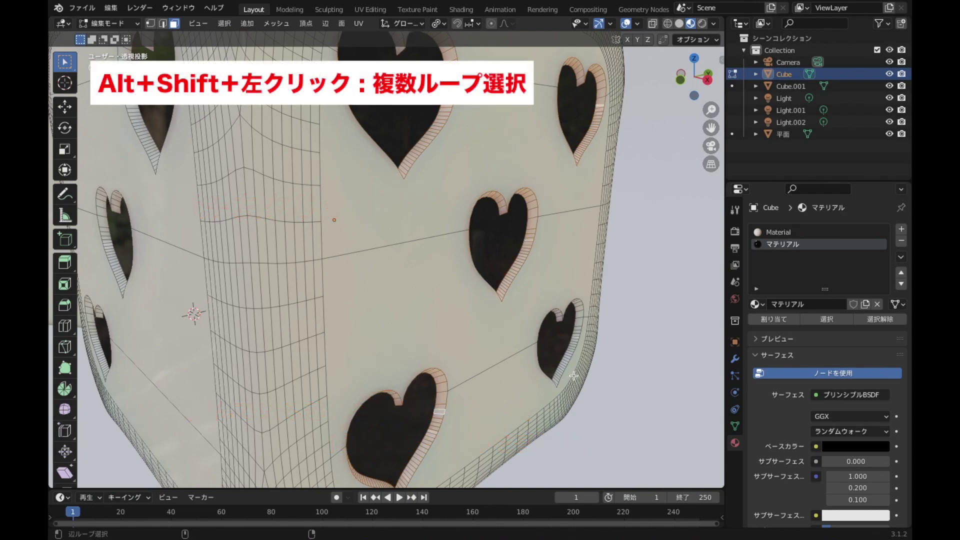
alt+shift+click(566, 360)
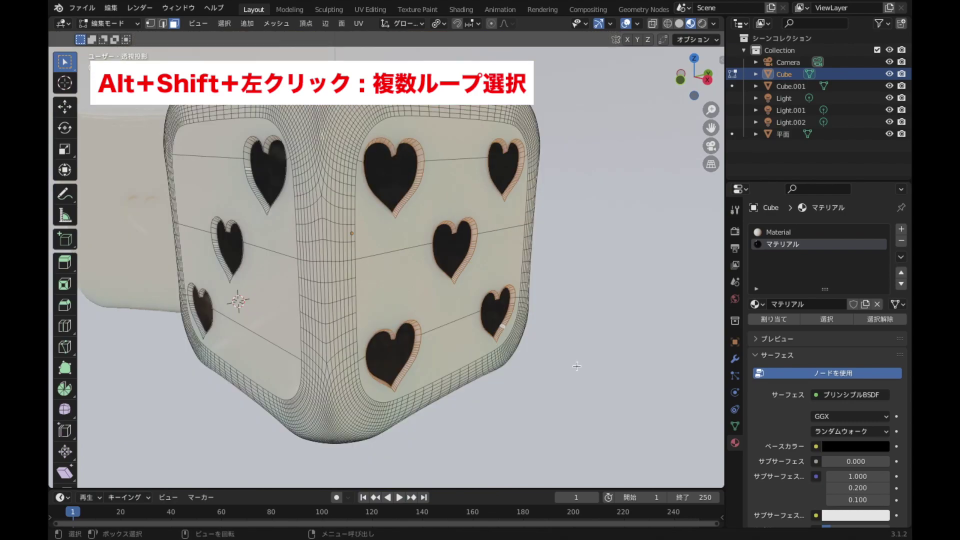
alt+shift+click(314, 129)
alt+shift+click(219, 254)
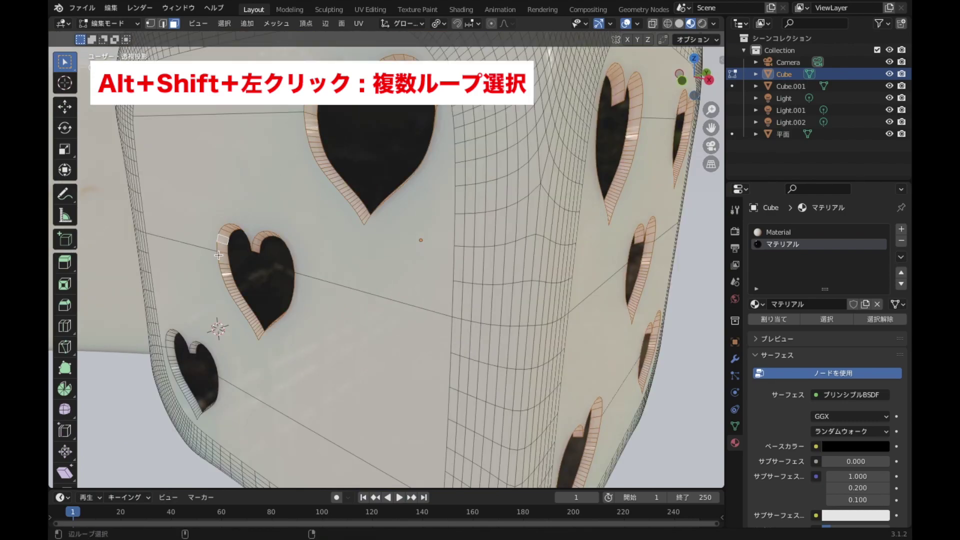
alt+shift+click(169, 343)
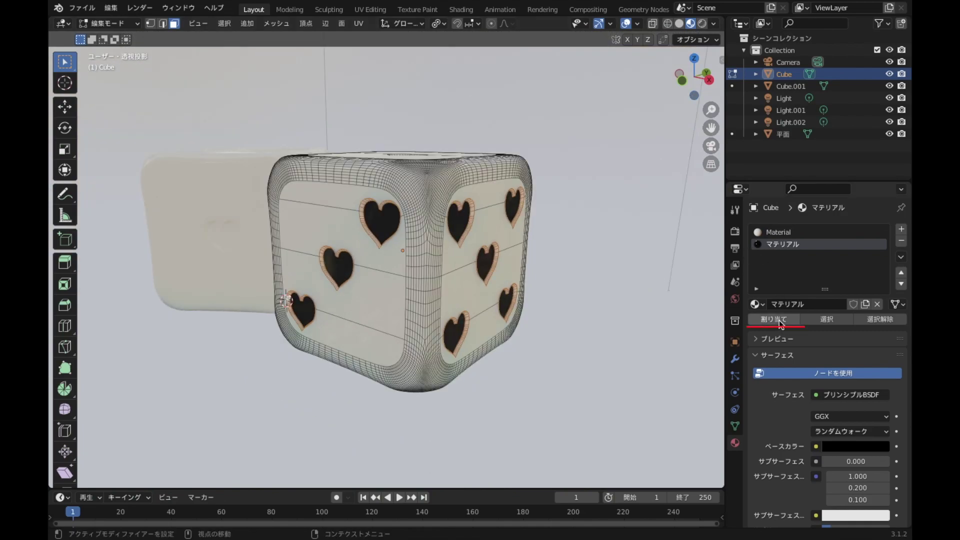
click(780, 322)
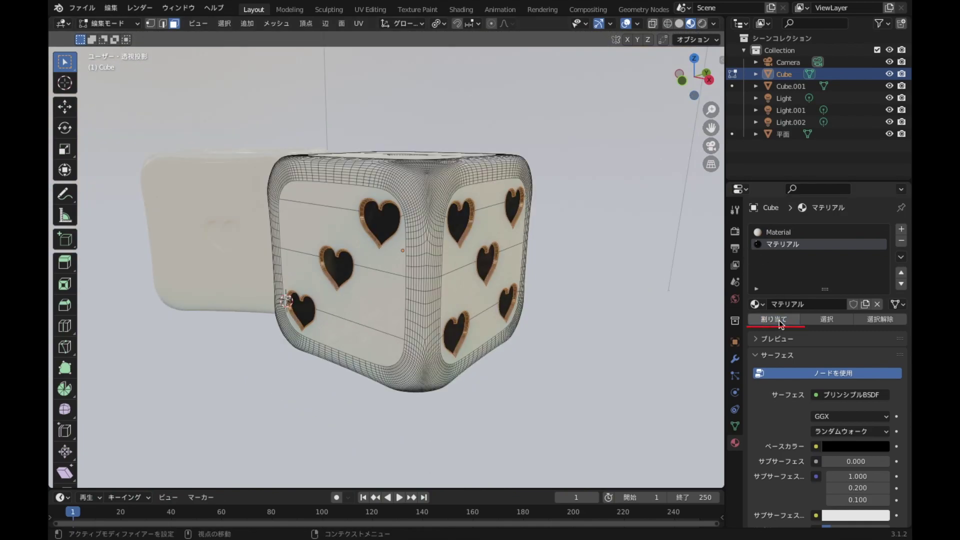
scroll(631, 330, up, 1)
scroll(632, 331, up, 6)
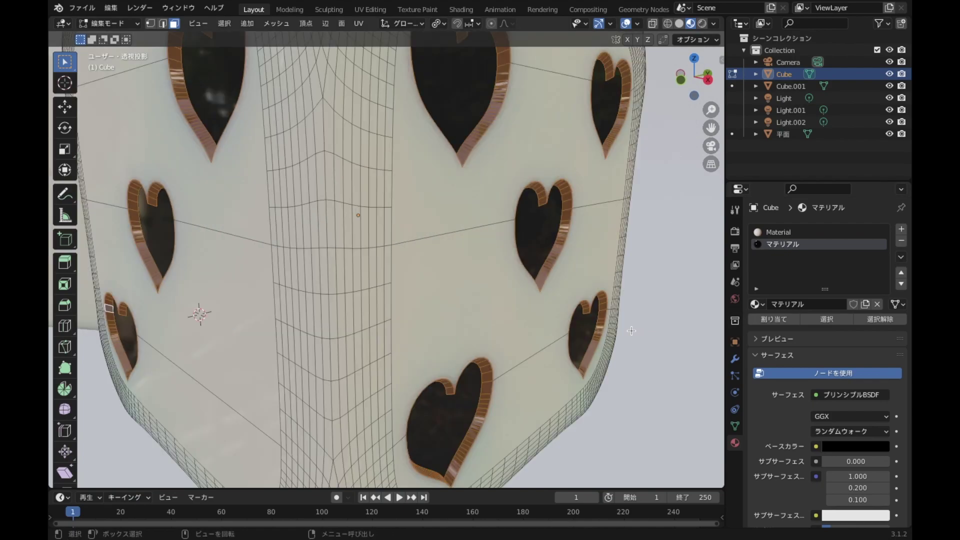
scroll(671, 330, down, 6)
middle_drag(524, 350, 500, 358)
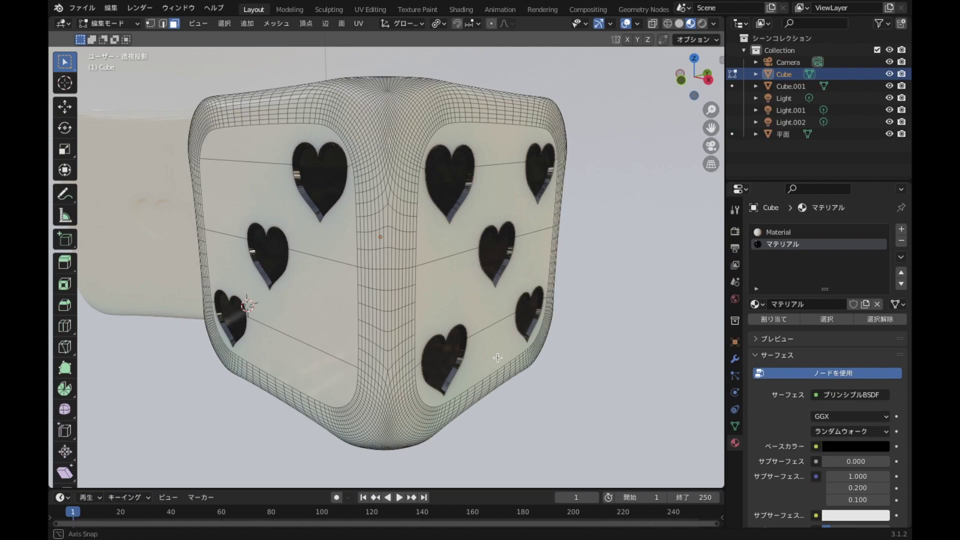
scroll(504, 360, down, 2)
scroll(598, 339, down, 1)
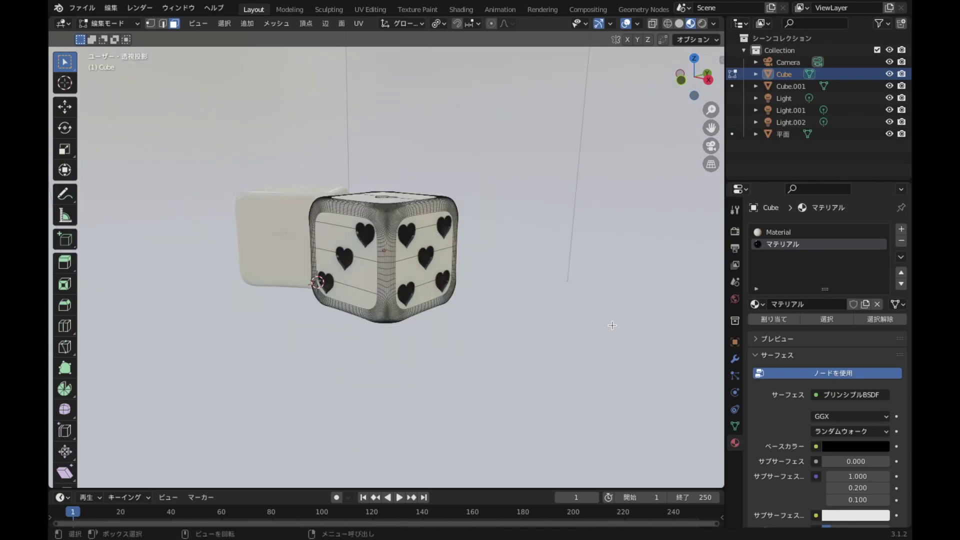
scroll(612, 325, down, 5)
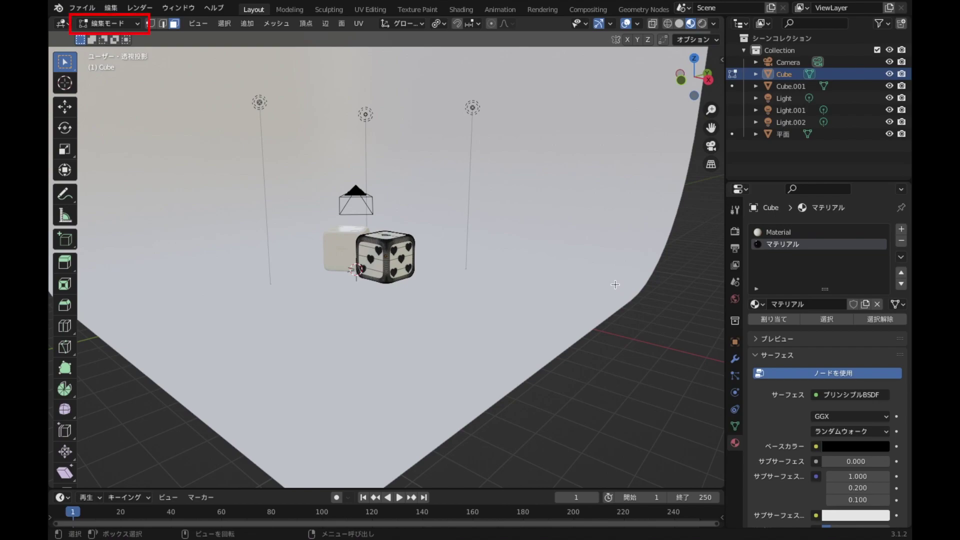
Hide the curved backdrop and reopen the heart die in Edit Mode
key(Tab)
click(528, 336)
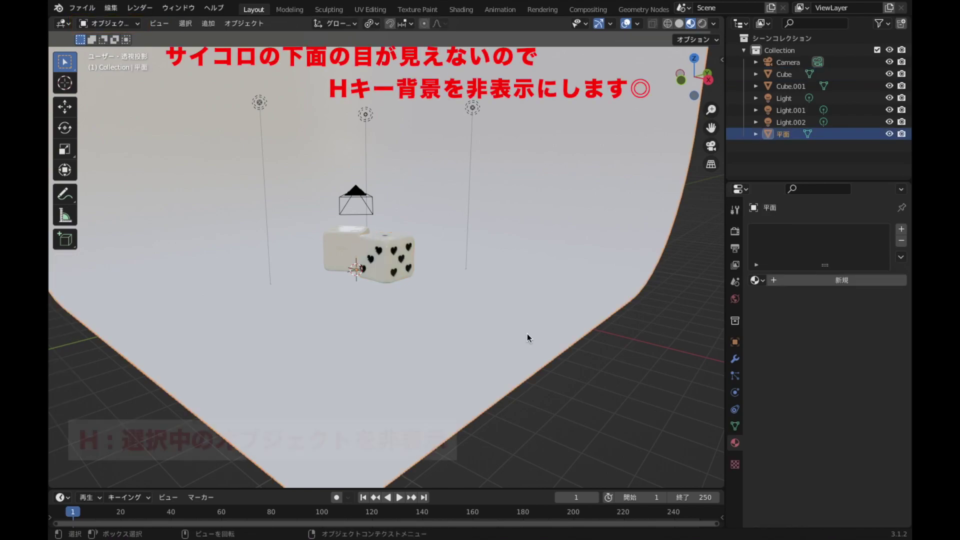
key(h)
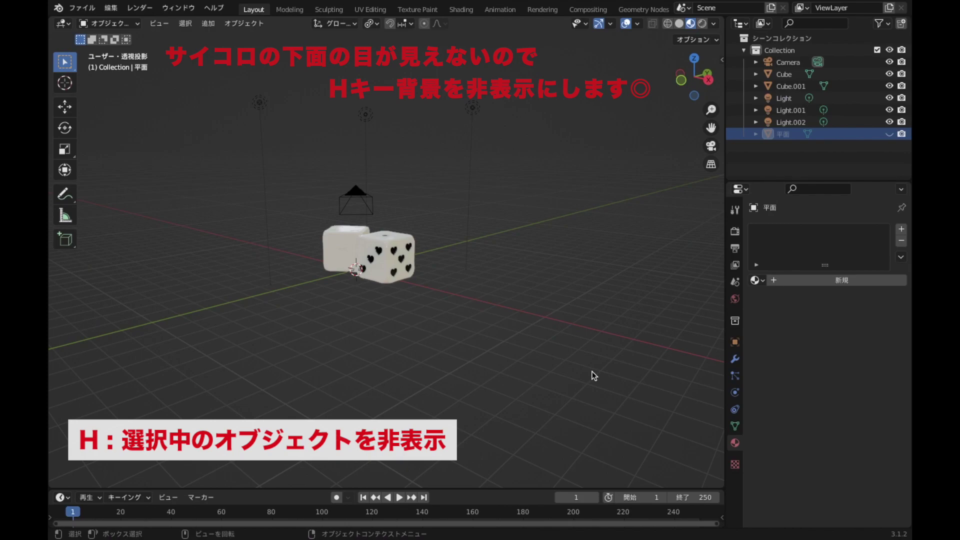
click(398, 264)
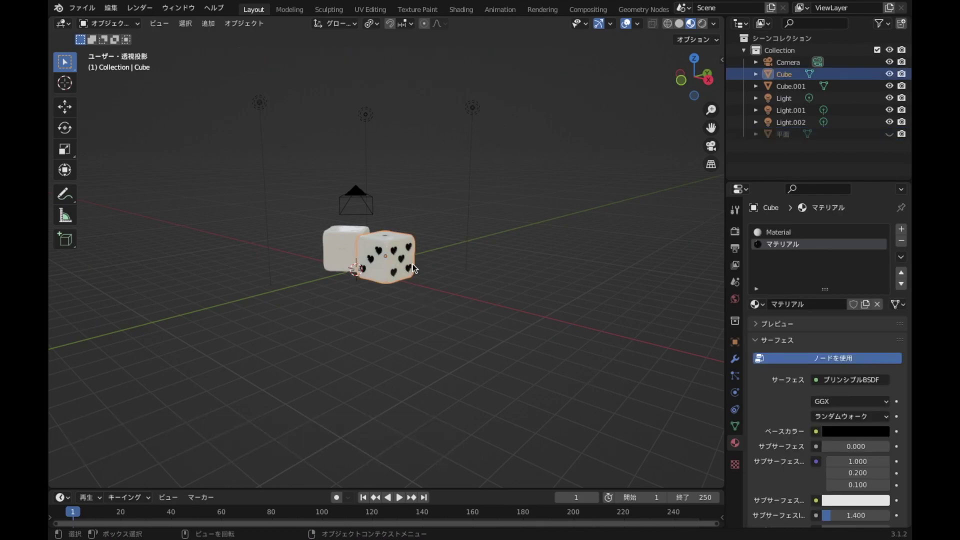
scroll(432, 291, up, 3)
scroll(433, 291, up, 3)
key(Tab)
Select the edge loops around two heart holes on the die
mouse_move(461, 328)
middle_down()
mouse_move(573, 332)
mouse_move(486, 349)
middle_up()
scroll(480, 349, up, 1)
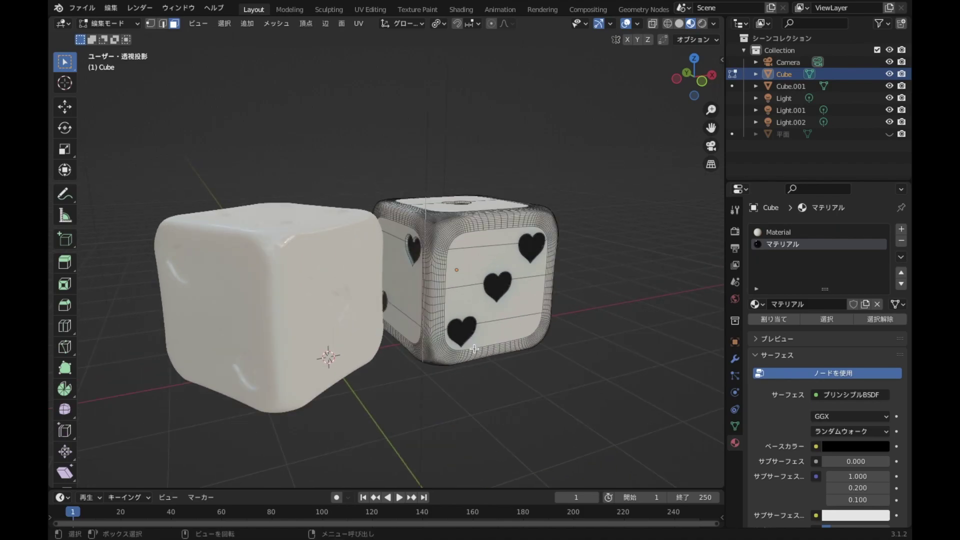
scroll(475, 348, up, 2)
scroll(461, 223, up, 4)
alt+click(461, 222)
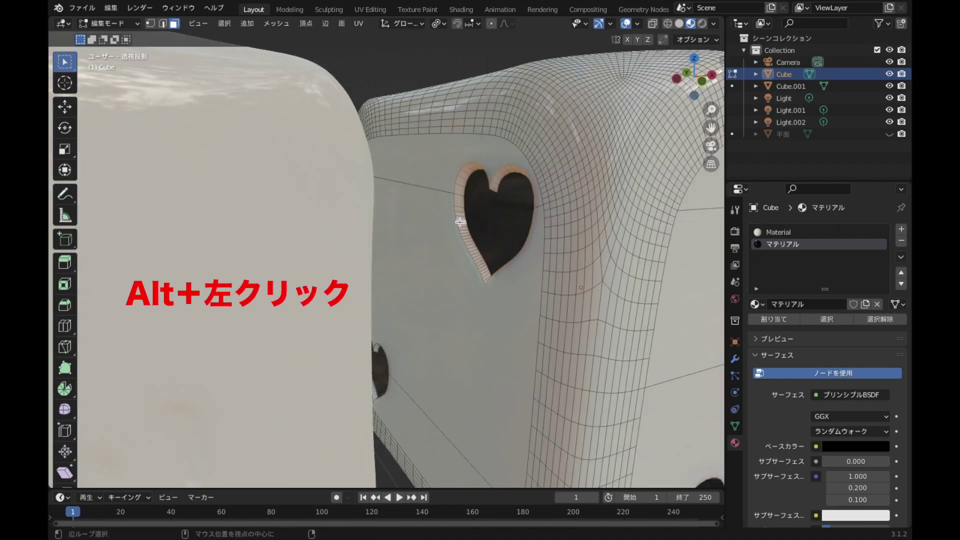
scroll(397, 375, up, 3)
scroll(370, 383, up, 1)
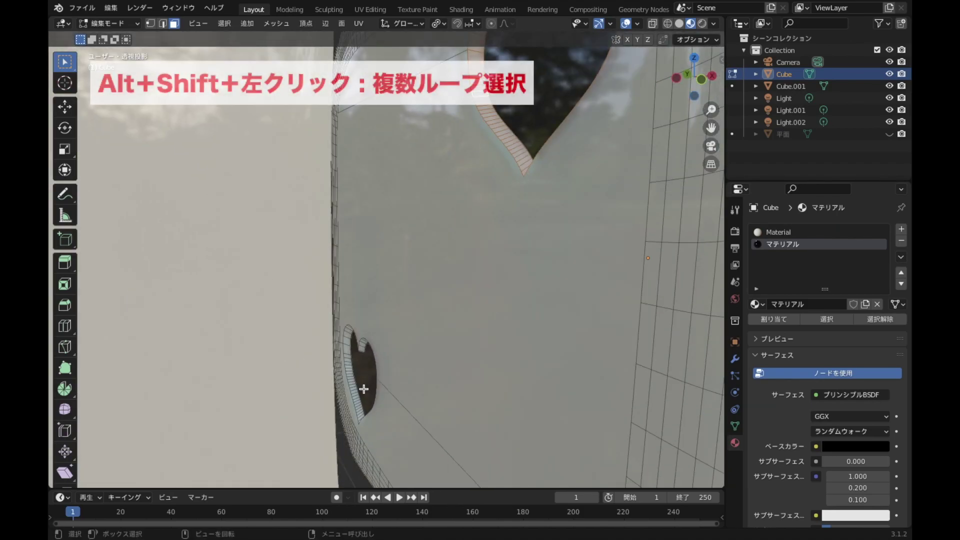
alt+shift+click(354, 391)
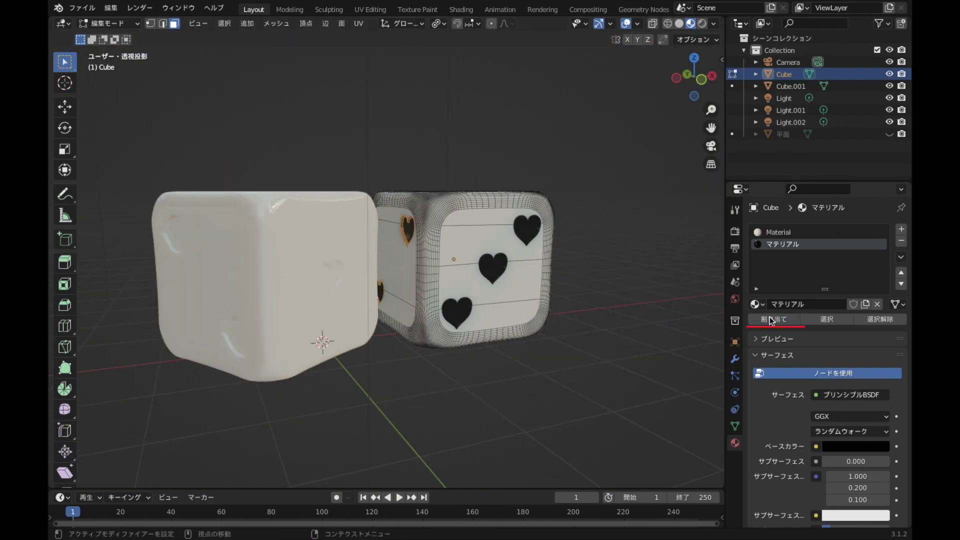
Select the edge loops of the four hearts on the front face
mouse_move(642, 334)
middle_down()
mouse_move(392, 332)
mouse_move(454, 370)
middle_up()
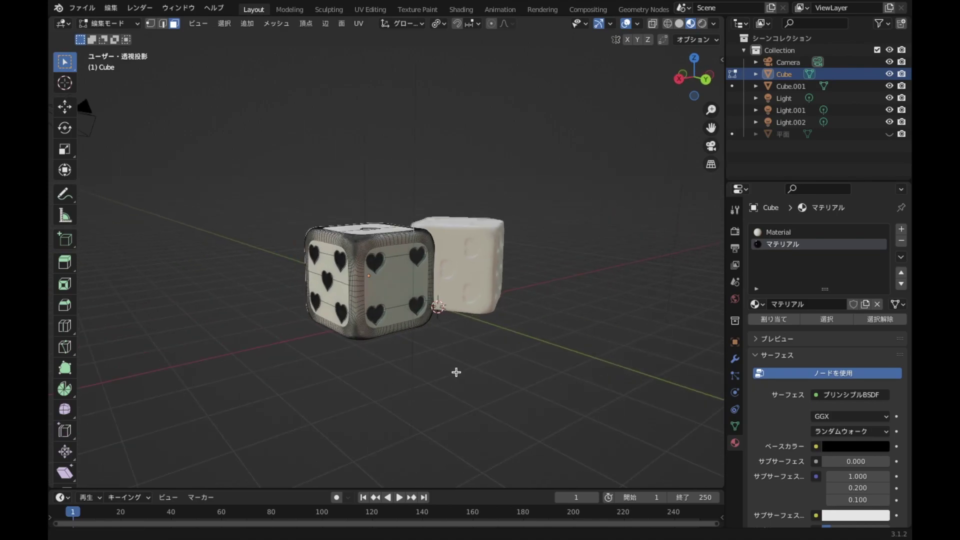
scroll(455, 372, up, 3)
scroll(440, 357, up, 2)
scroll(399, 275, up, 2)
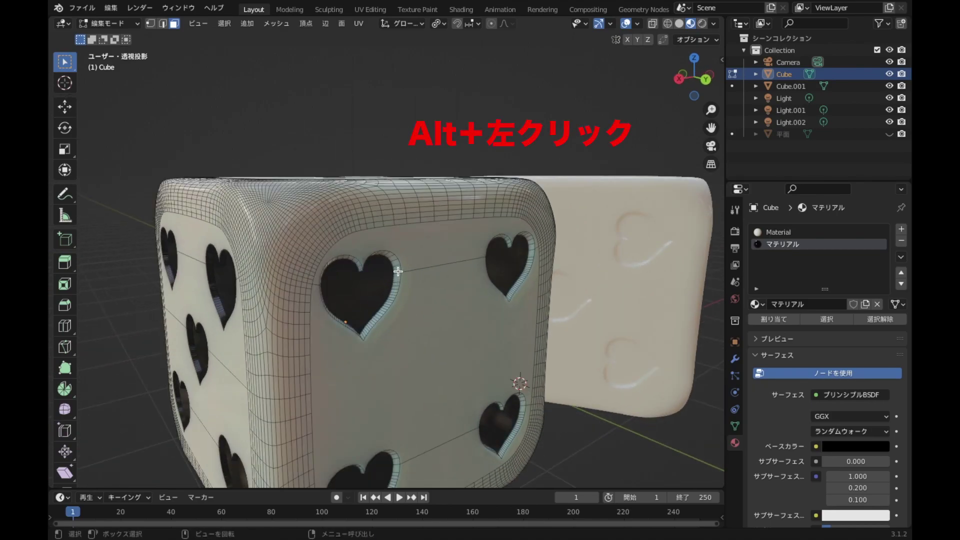
alt+click(397, 269)
alt+shift+click(531, 253)
shift+middle_drag(468, 426, 467, 336)
alt+shift+click(392, 404)
alt+shift+click(505, 381)
Orbit to the die's underside and select the rim loops of three heart pits
mouse_move(505, 419)
middle_down()
mouse_move(495, 370)
mouse_move(518, 307)
middle_up()
scroll(495, 370, down, 3)
scroll(496, 368, down, 2)
scroll(519, 307, up, 2)
scroll(508, 332, up, 3)
mouse_move(476, 441)
middle_down()
mouse_move(476, 322)
mouse_move(480, 335)
middle_up()
scroll(485, 347, up, 2)
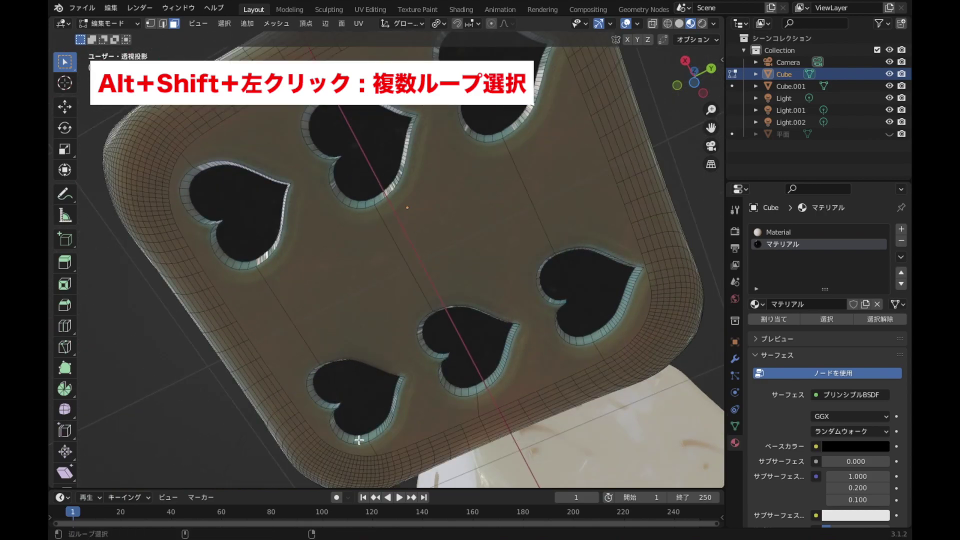
alt+shift+click(359, 440)
alt+shift+click(486, 386)
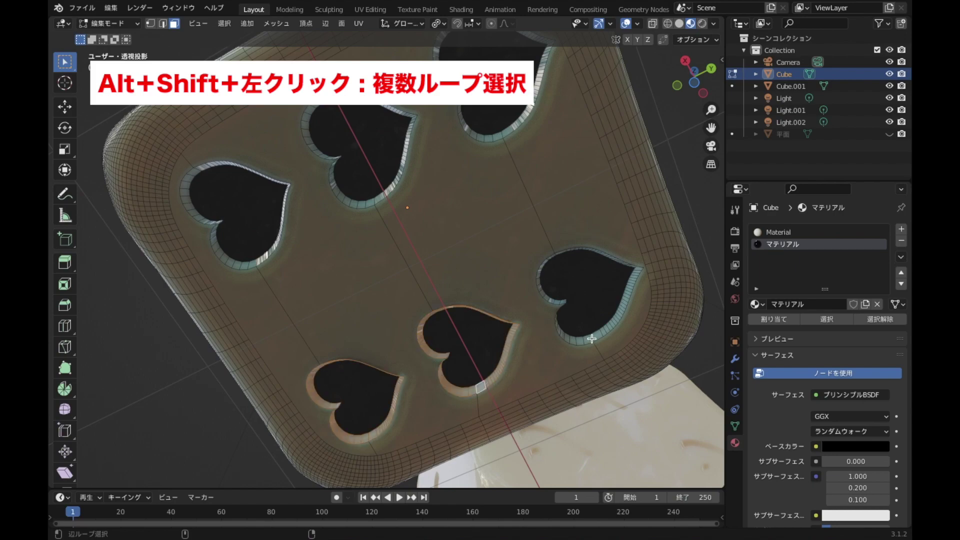
alt+shift+click(596, 333)
Add the remaining underside heart rims and assign them the black material
alt+shift+click(601, 333)
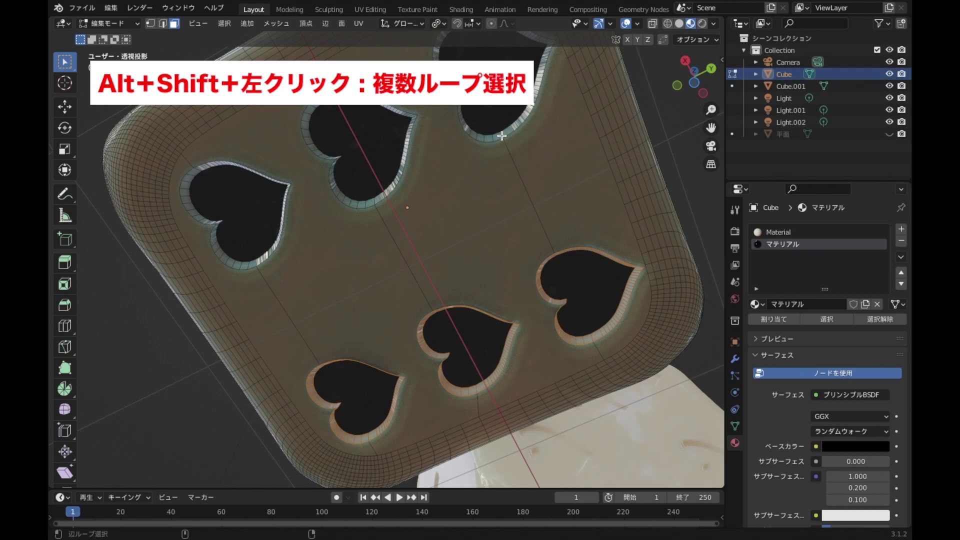
alt+shift+click(502, 135)
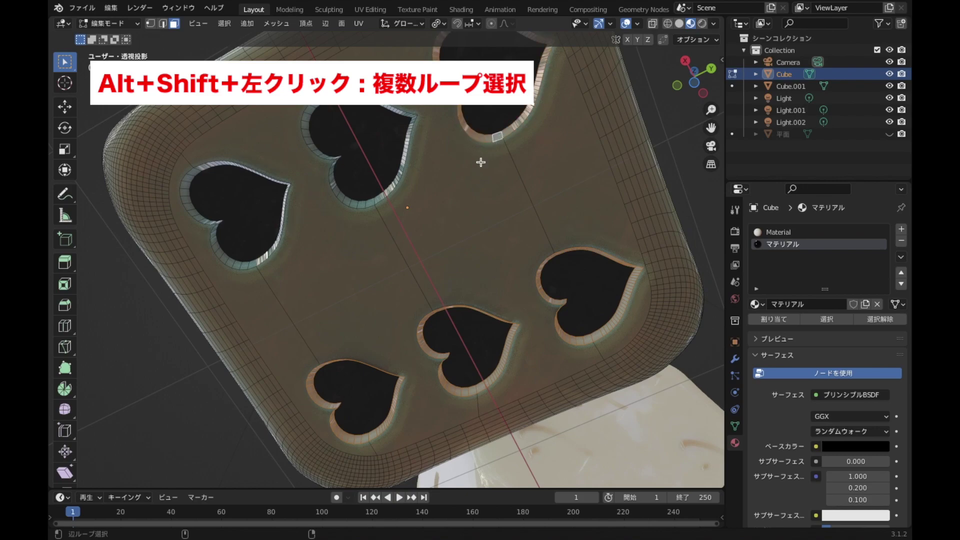
alt+shift+click(360, 204)
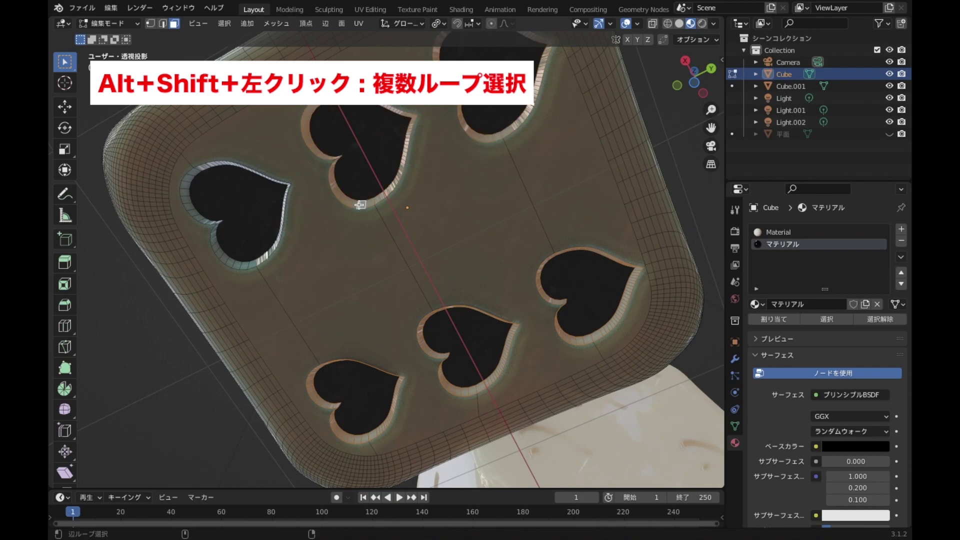
alt+shift+click(244, 265)
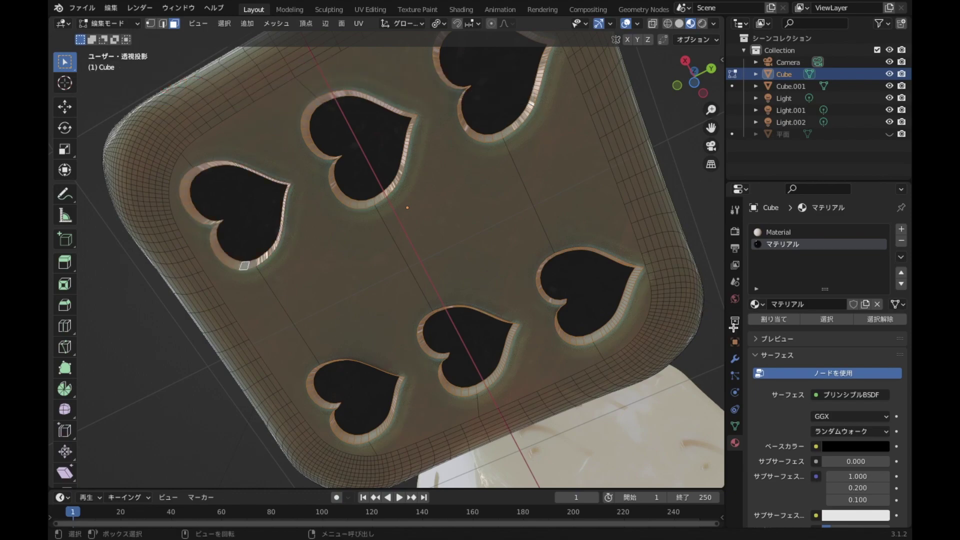
click(762, 320)
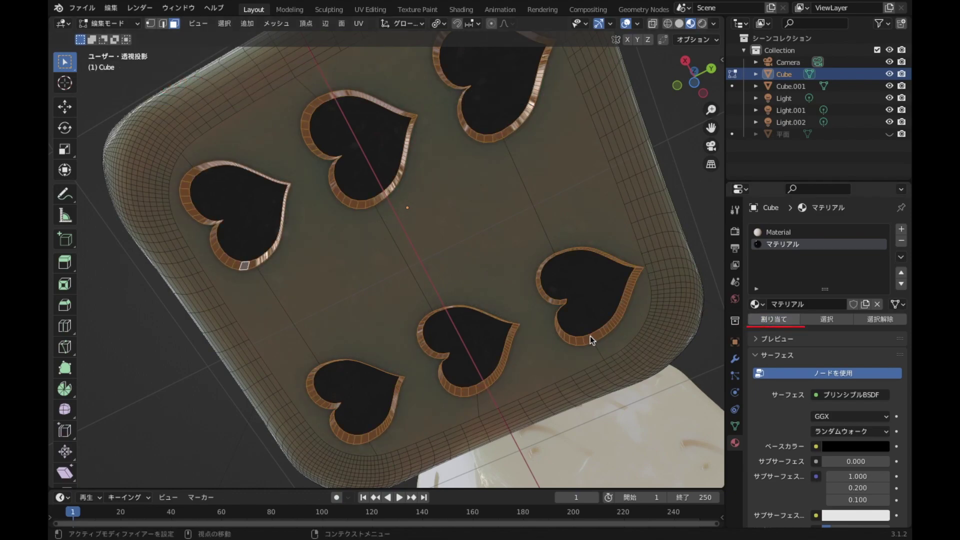
scroll(487, 308, down, 3)
Add a new material slot with a red B6000E base colour
mouse_move(566, 252)
middle_down()
mouse_move(531, 225)
mouse_move(596, 325)
mouse_move(493, 317)
mouse_move(527, 359)
mouse_move(510, 343)
mouse_move(516, 369)
mouse_move(511, 328)
middle_up()
scroll(510, 343, up, 3)
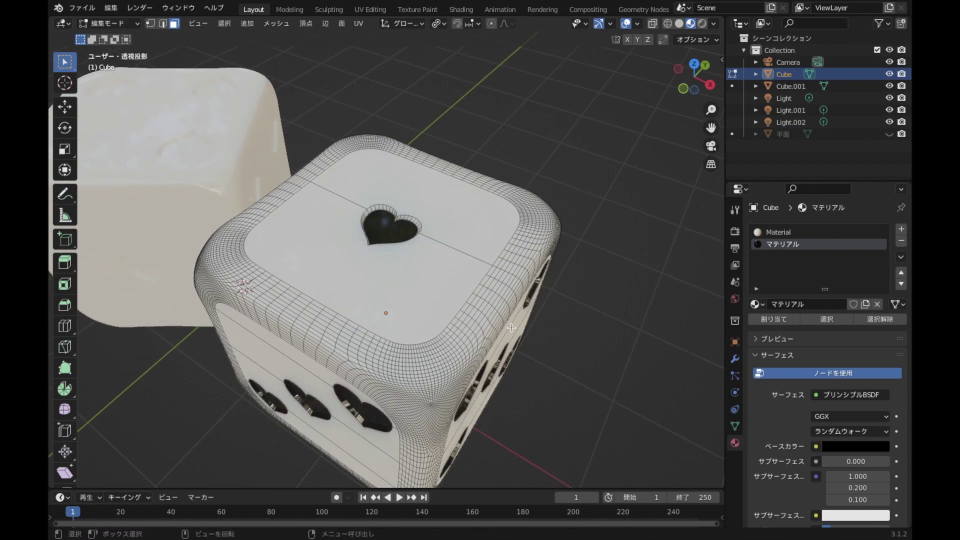
click(903, 229)
click(839, 307)
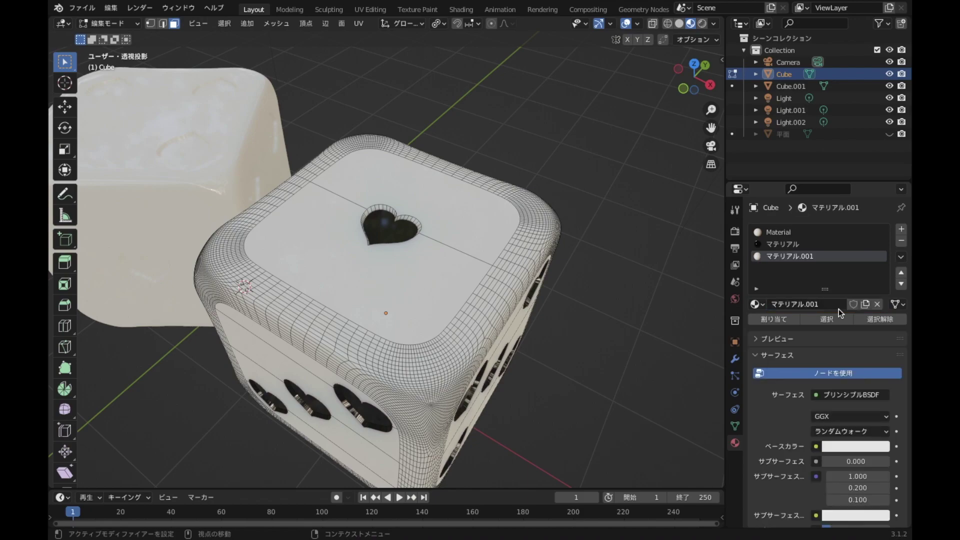
scroll(830, 400, down, 5)
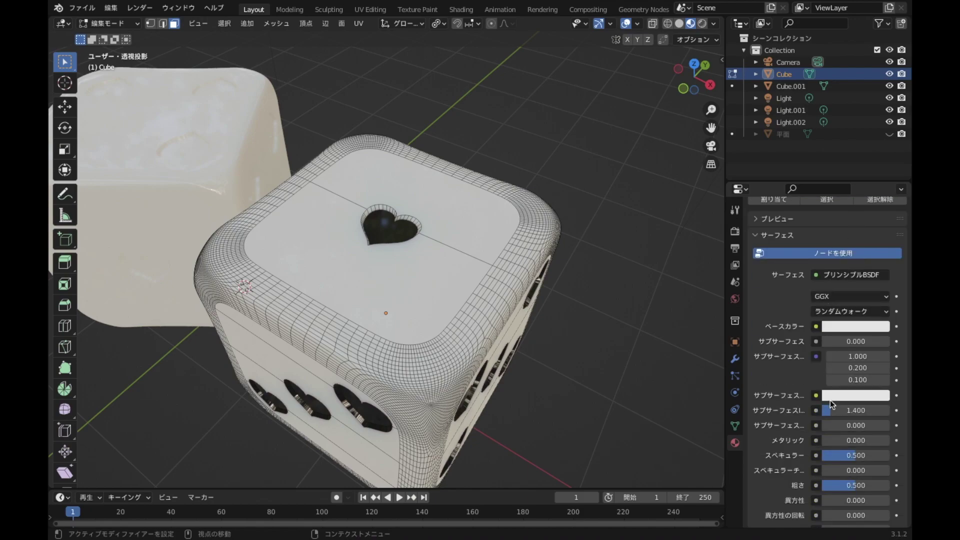
click(878, 326)
click(845, 274)
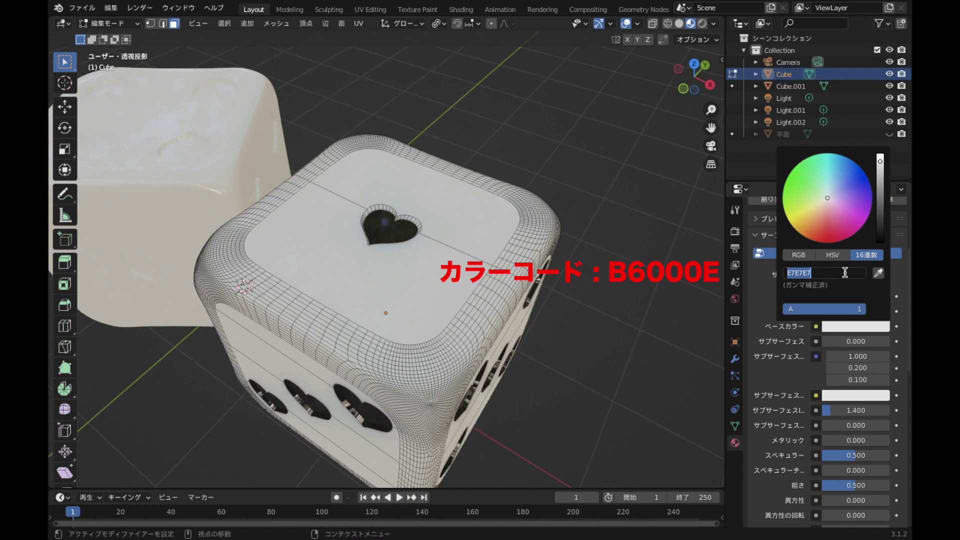
text(B)
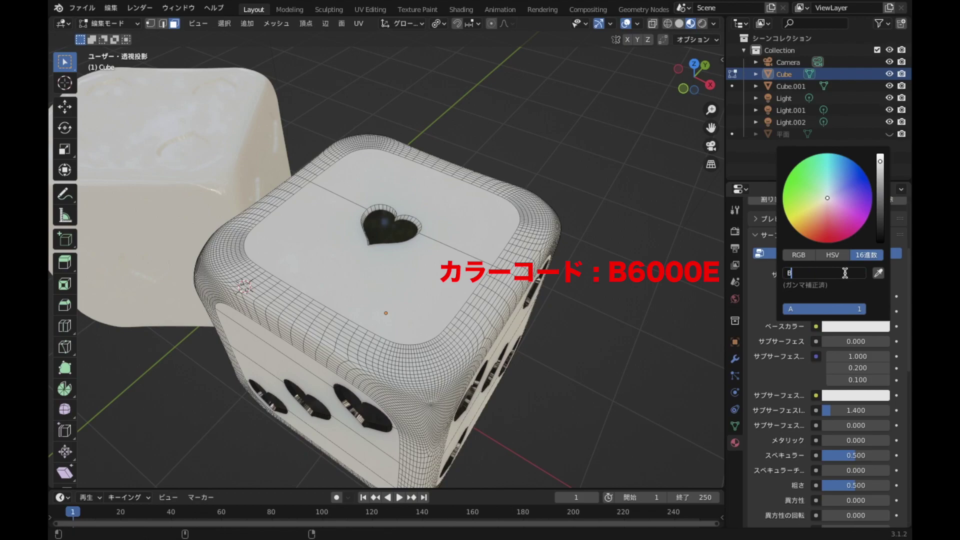
text(60)
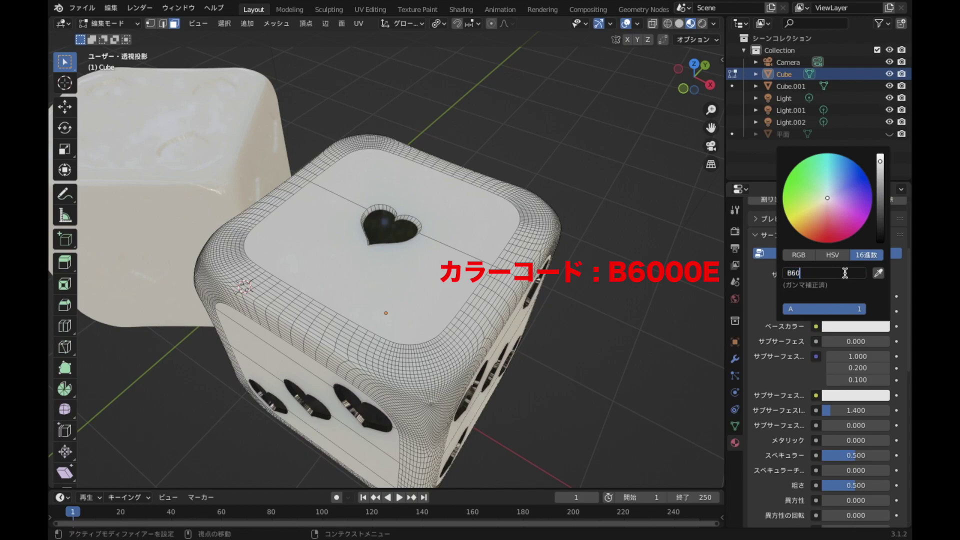
text(00E)
key(Return)
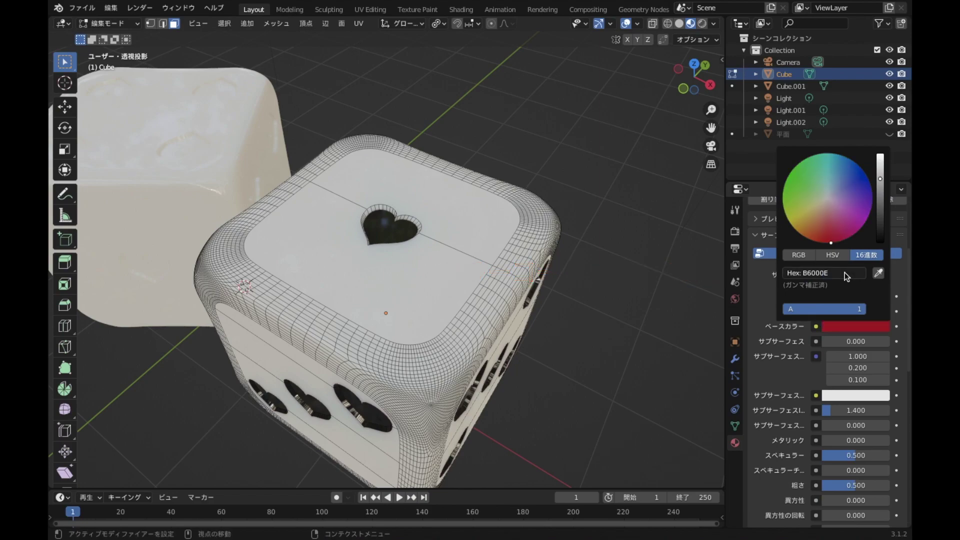
Set the red material's roughness to 0
scroll(865, 424, down, 5)
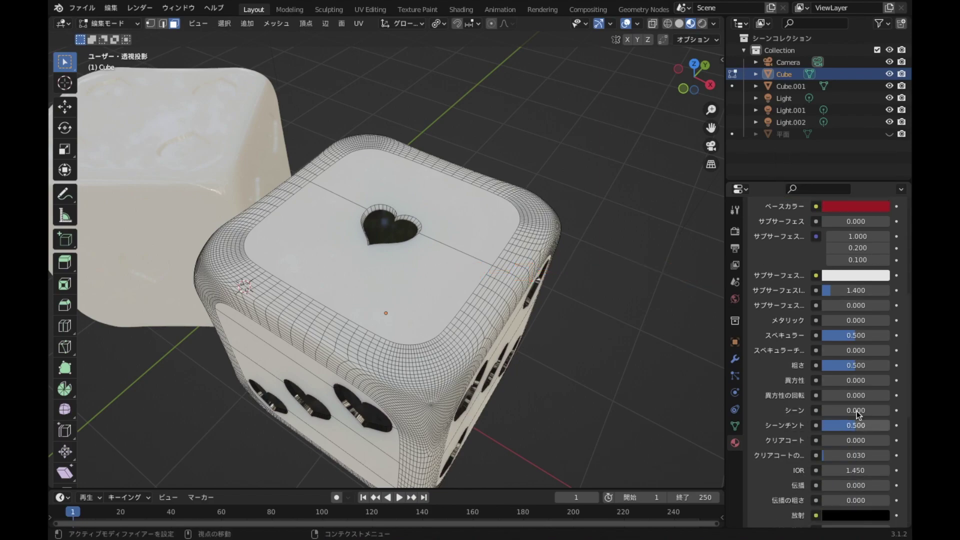
click(852, 366)
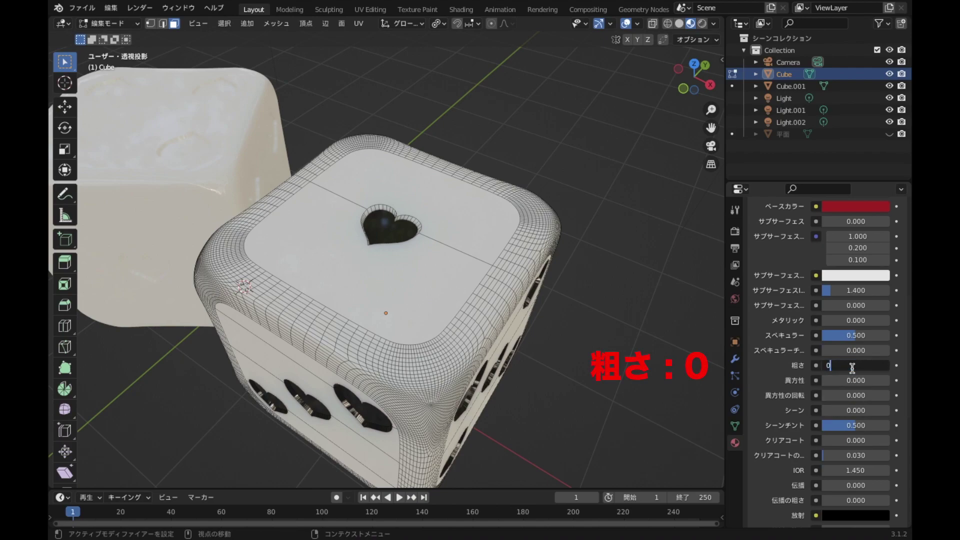
scroll(851, 367, up, 5)
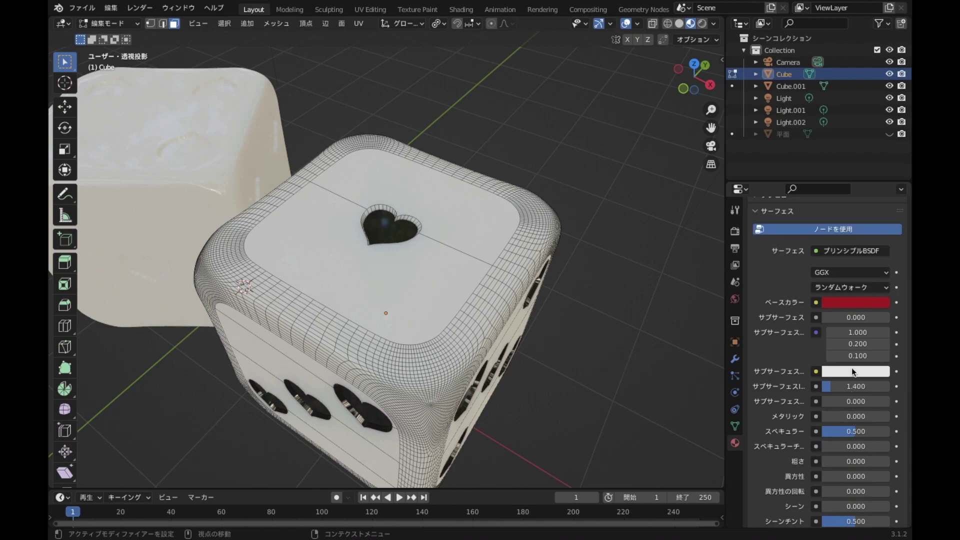
scroll(851, 367, up, 3)
scroll(851, 367, up, 2)
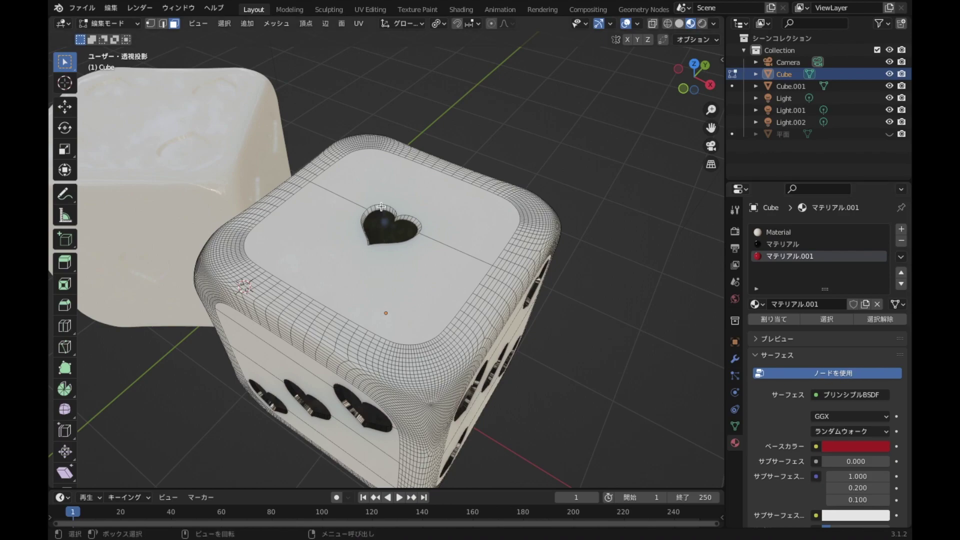
scroll(381, 207, up, 3)
Select the top heart pit and its rim and assign them the red material
click(381, 207)
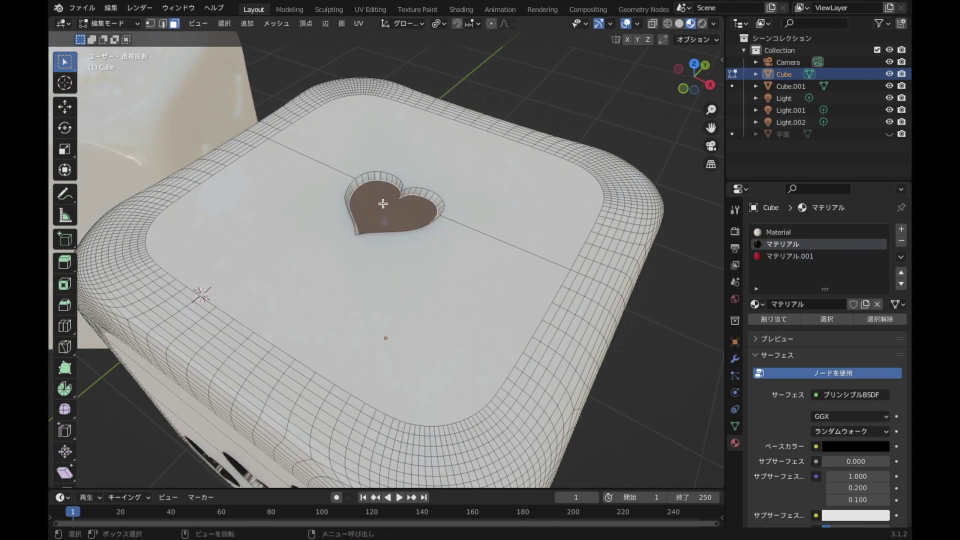
alt+shift+click(382, 177)
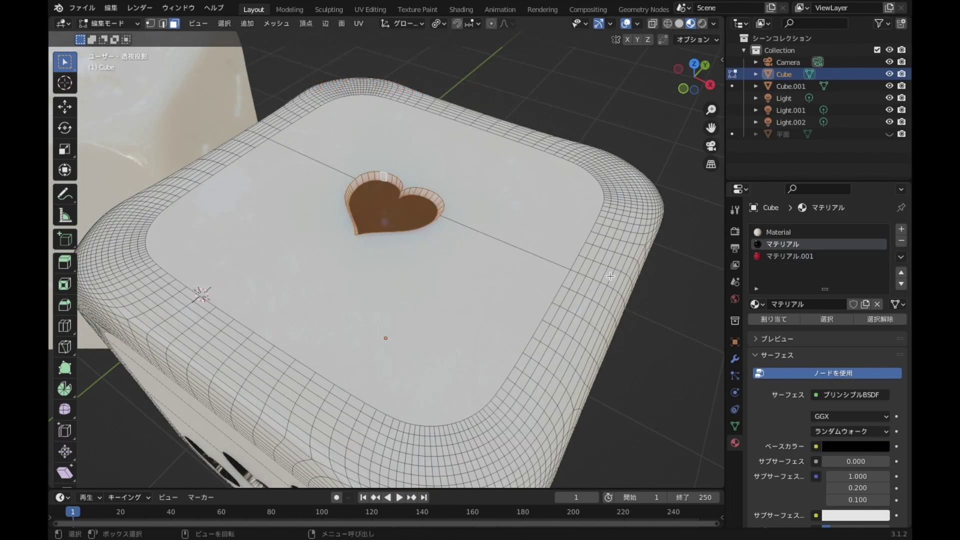
click(793, 257)
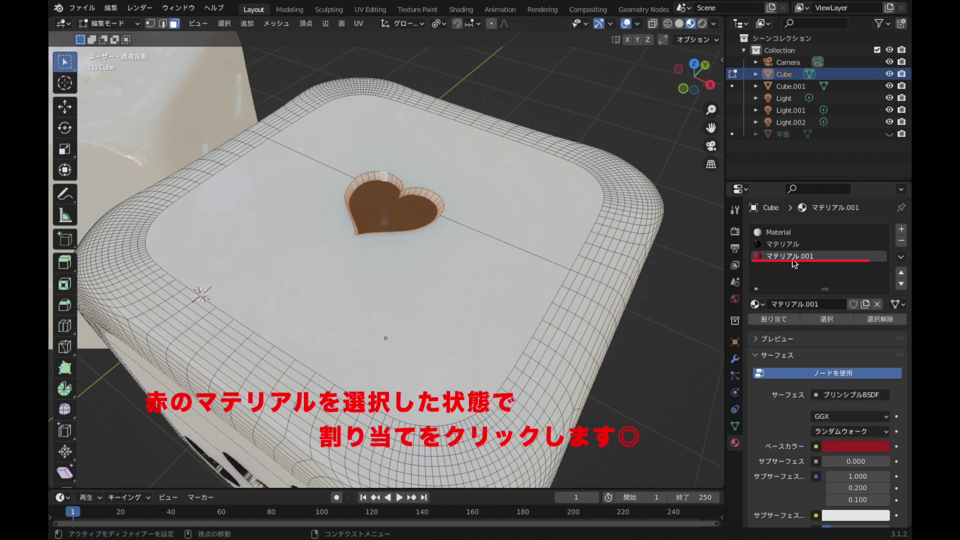
click(774, 319)
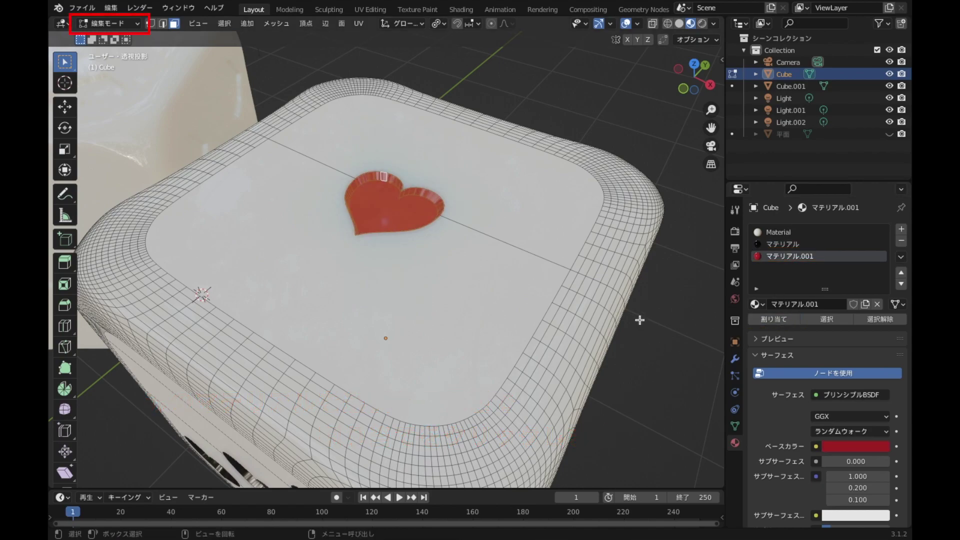
Switch to the left die, Cube.001, and open it in Edit Mode
key(Tab)
scroll(642, 335, down, 3)
mouse_move(641, 335)
middle_down()
mouse_move(578, 355)
mouse_move(546, 337)
mouse_move(338, 328)
mouse_move(554, 320)
mouse_move(589, 328)
middle_up()
mouse_move(476, 337)
middle_down()
mouse_move(397, 361)
mouse_move(326, 347)
mouse_move(481, 343)
mouse_move(449, 292)
middle_up()
click(381, 214)
key(Tab)
mouse_move(381, 215)
middle_down()
mouse_move(425, 345)
mouse_move(515, 341)
middle_up()
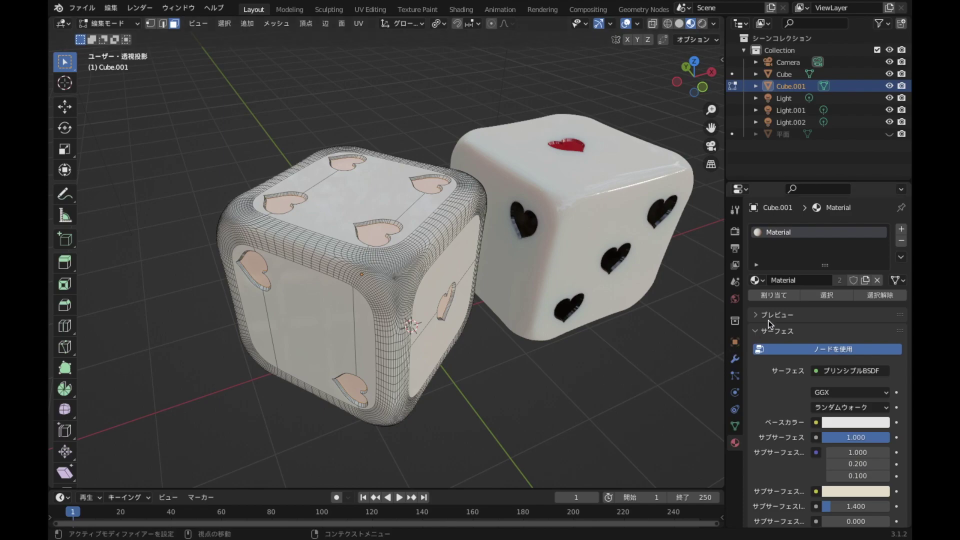
Add a material slot on the second die linked to black マテリアル and assign it to the heart pits
click(783, 296)
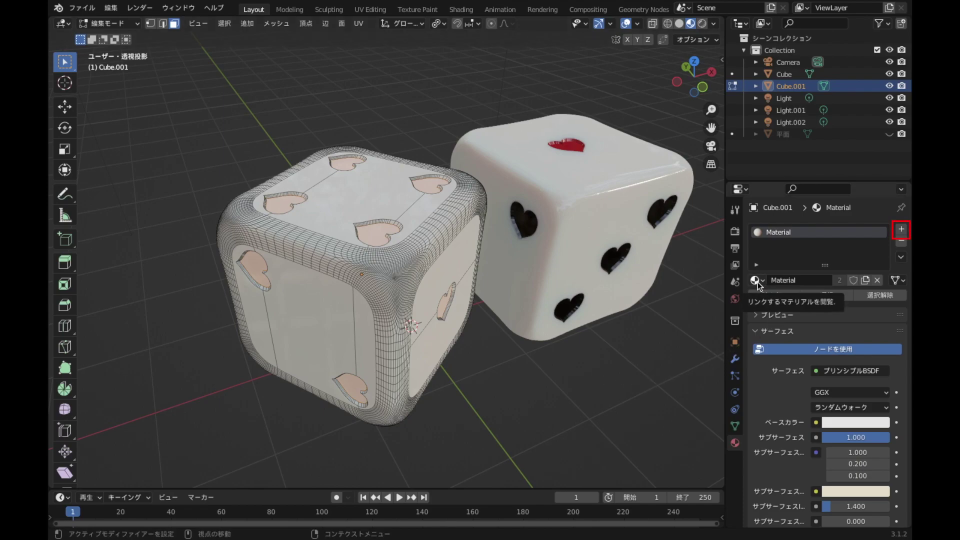
click(902, 229)
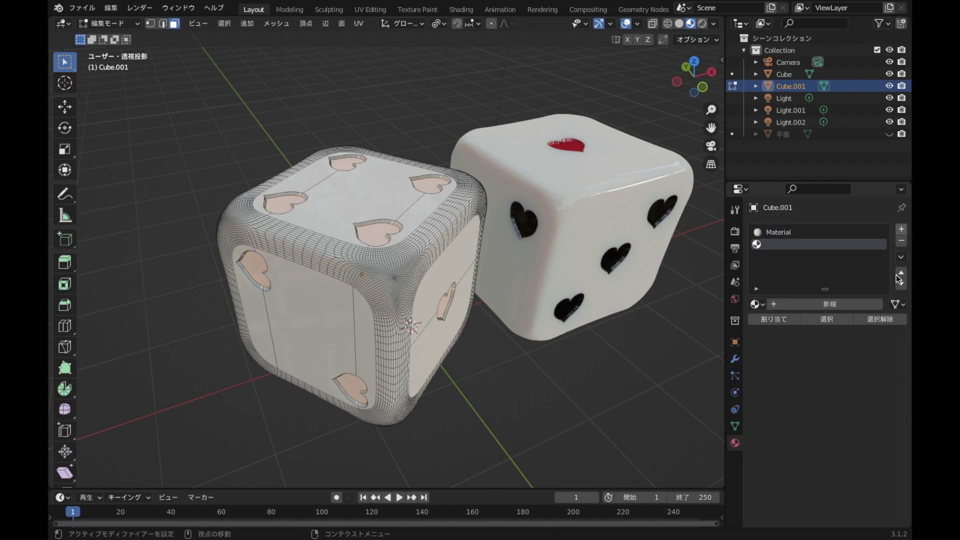
click(757, 304)
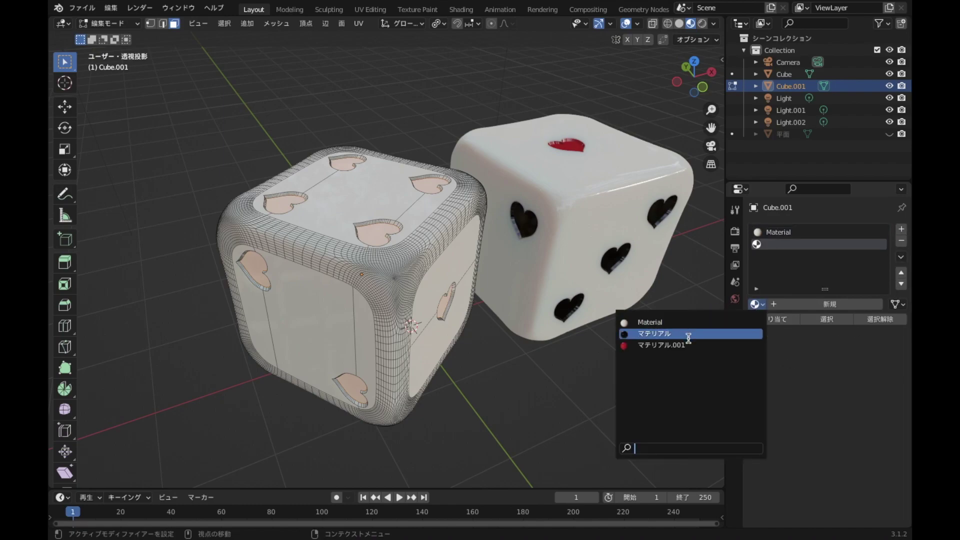
click(688, 334)
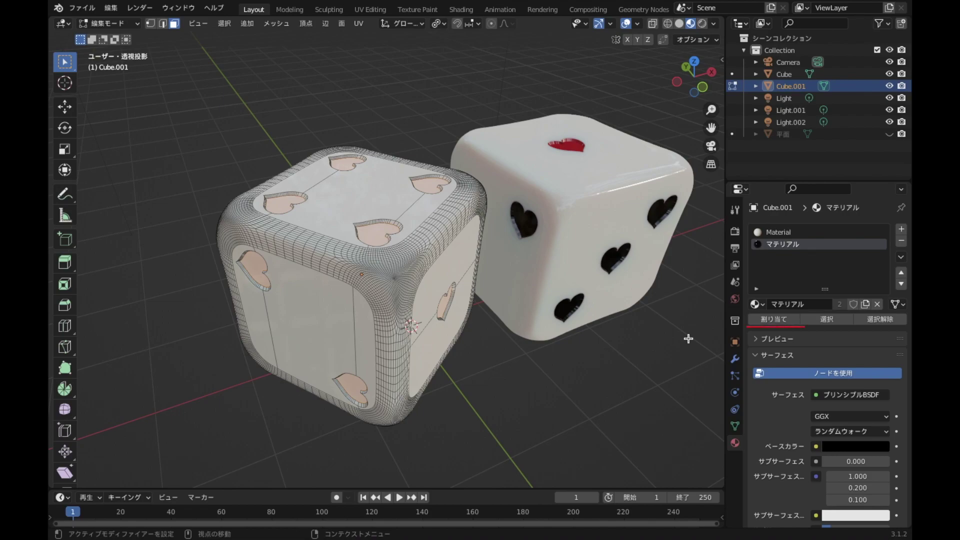
click(790, 323)
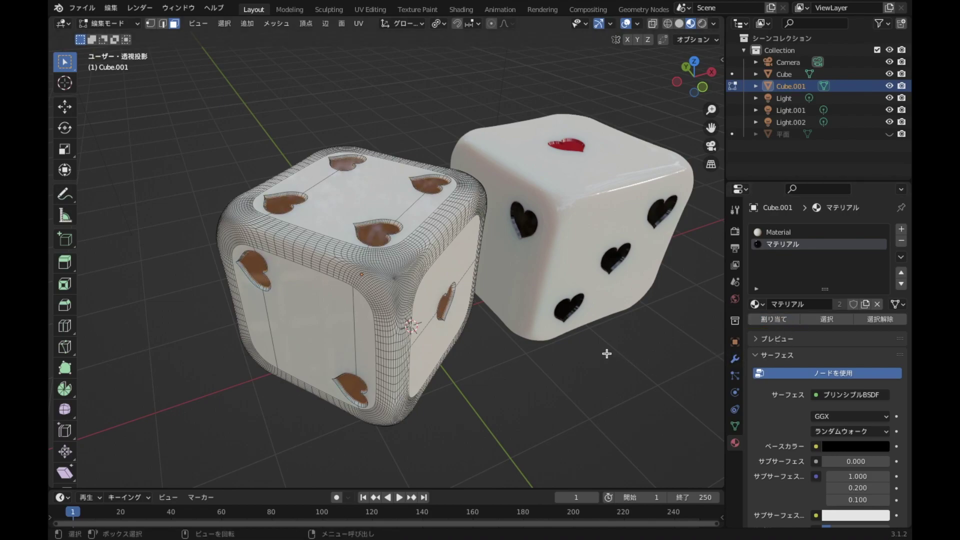
Assign the black material to the four heart rims on the first face
scroll(502, 290, up, 2)
scroll(502, 291, up, 2)
scroll(504, 310, up, 2)
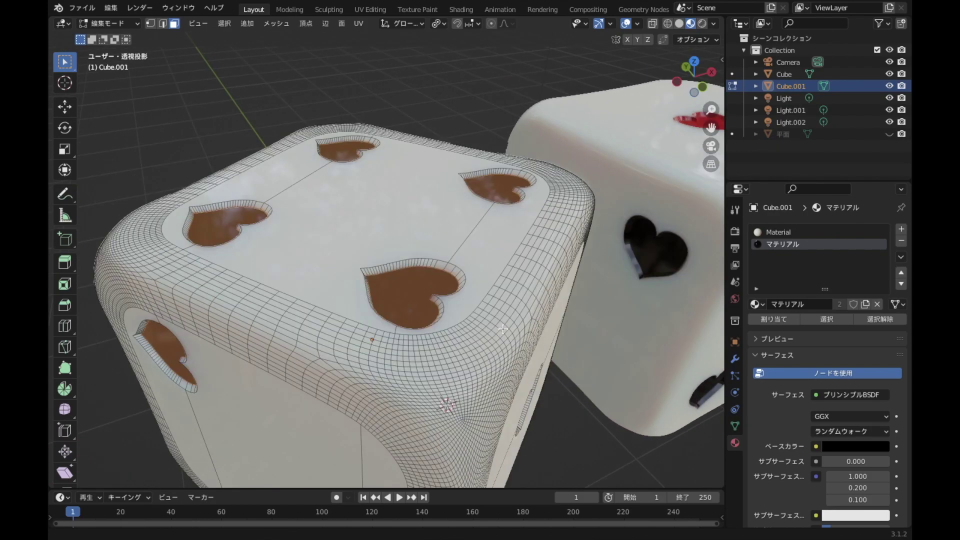
scroll(505, 330, up, 2)
scroll(505, 330, up, 2)
alt+click(455, 319)
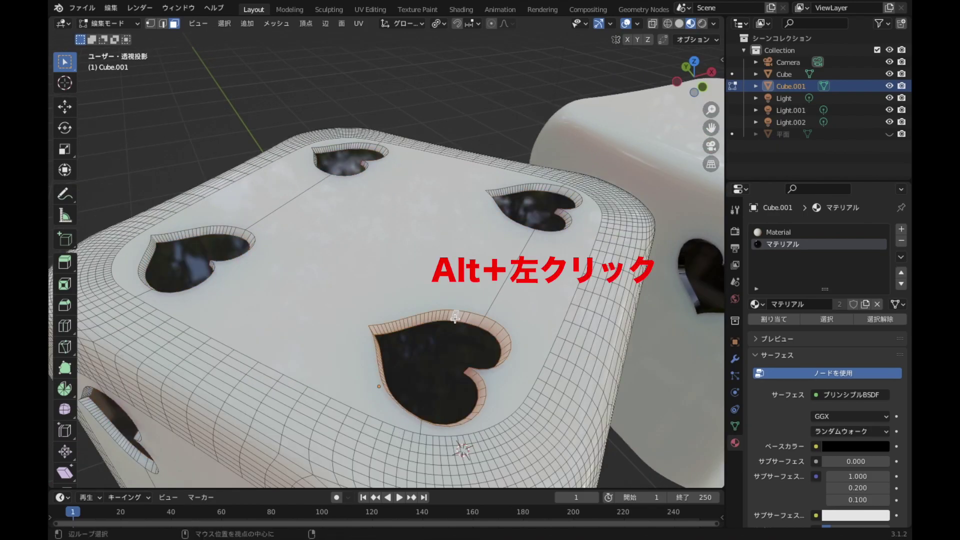
alt+shift+click(531, 187)
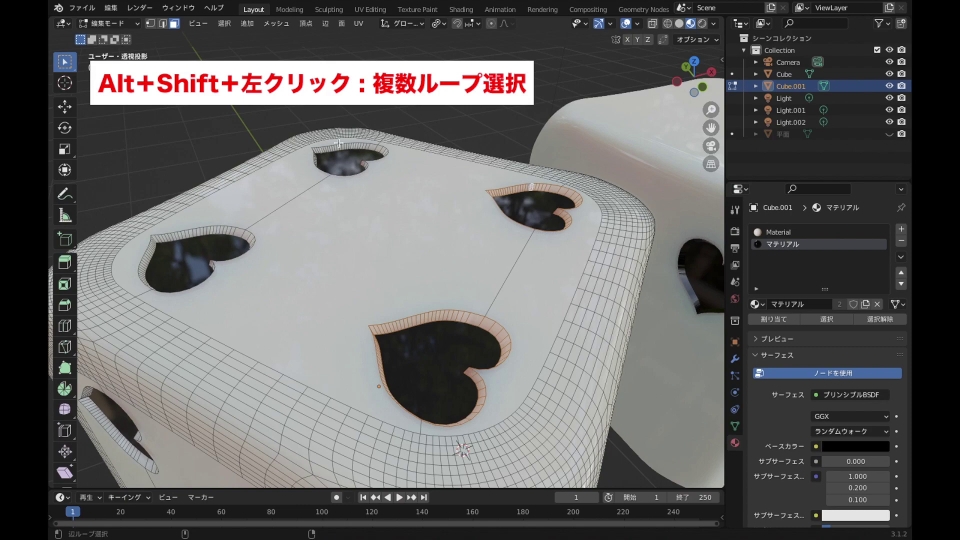
alt+shift+click(338, 149)
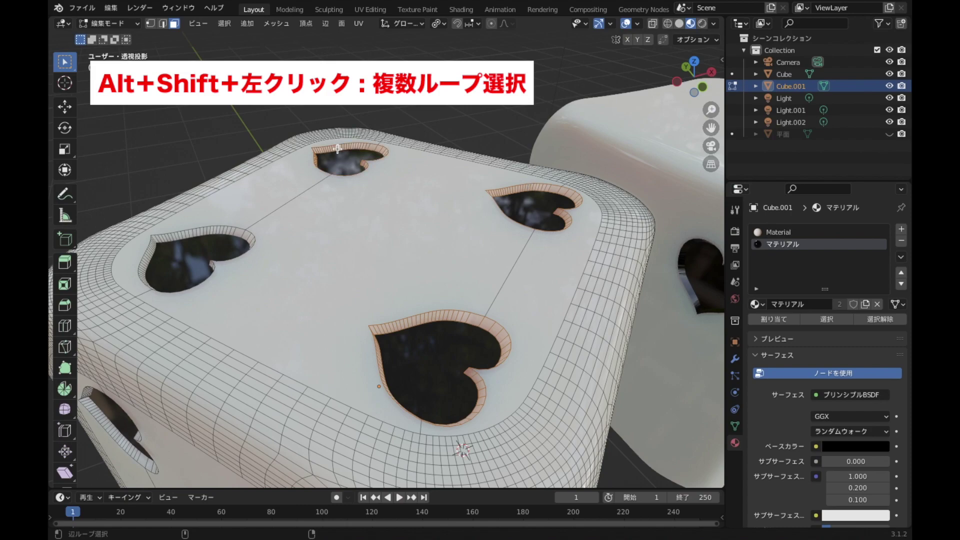
alt+shift+click(182, 236)
click(774, 318)
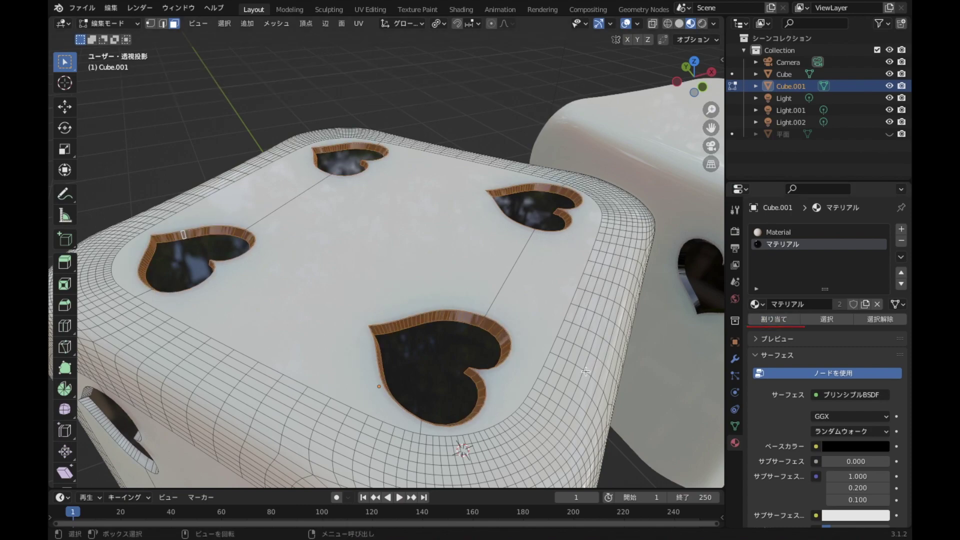
Assign the black material to the two heart rims on the side face
scroll(588, 370, down, 5)
middle_drag(588, 370, 544, 274)
scroll(544, 274, up, 4)
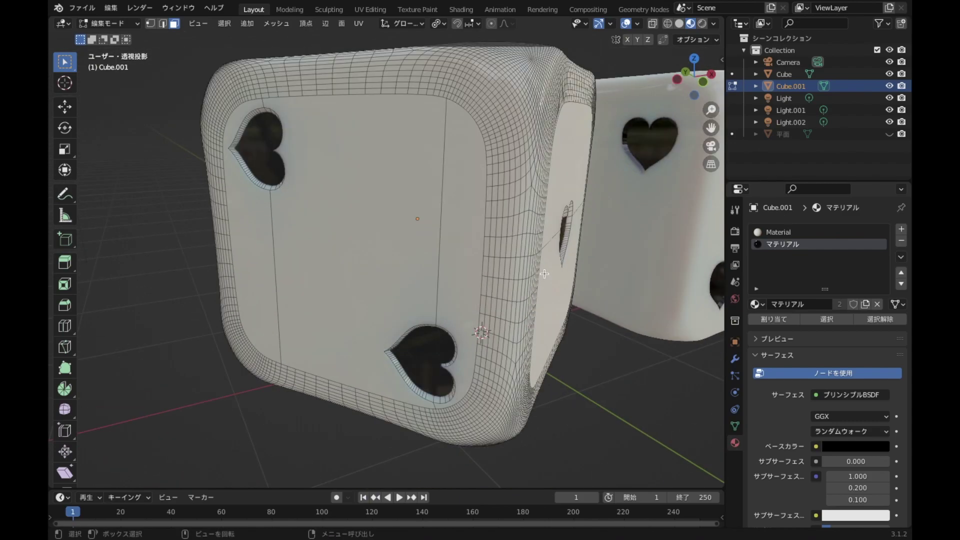
scroll(544, 274, up, 2)
alt+click(209, 144)
alt+shift+click(409, 406)
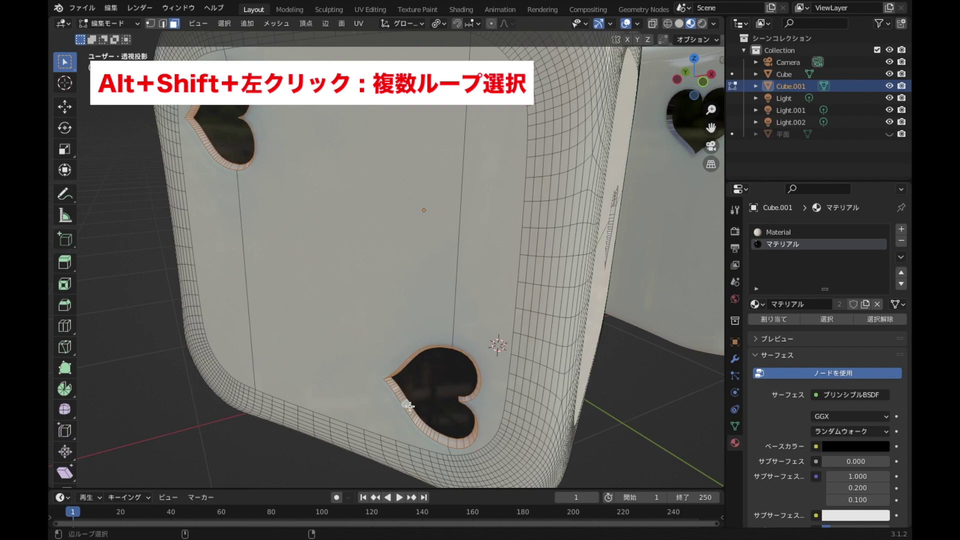
click(774, 319)
Assign the black material to the six heart rims on the six-heart face
middle_drag(658, 360, 125, 354)
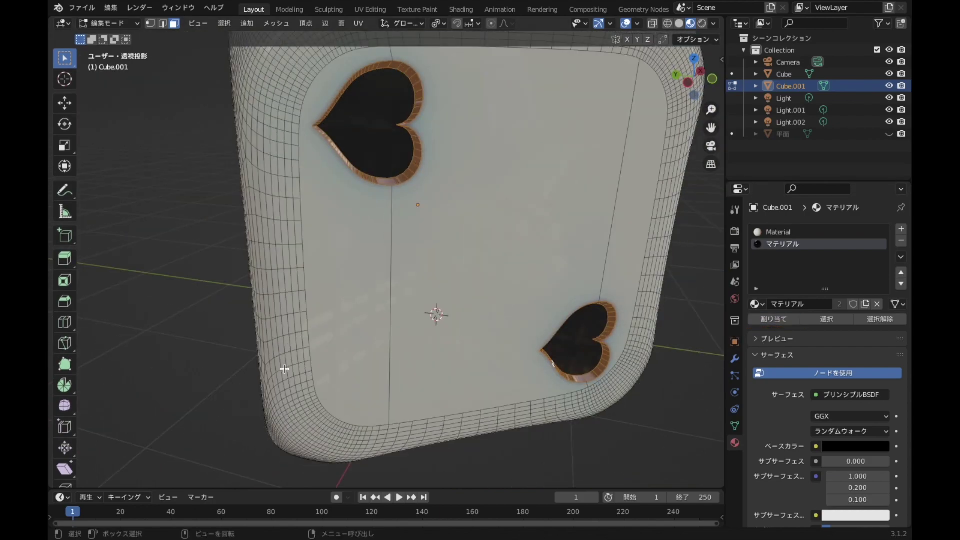
middle_drag(283, 369, 382, 368)
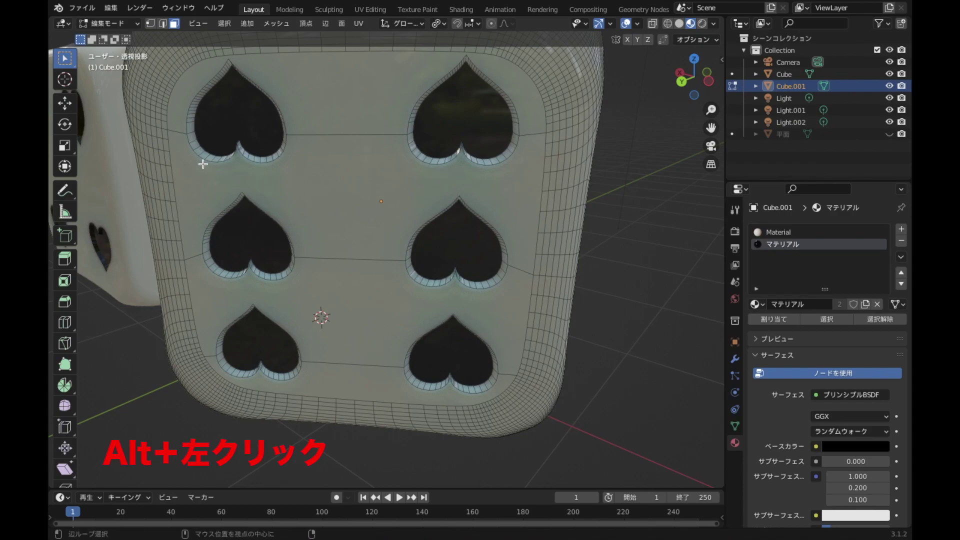
alt+click(202, 154)
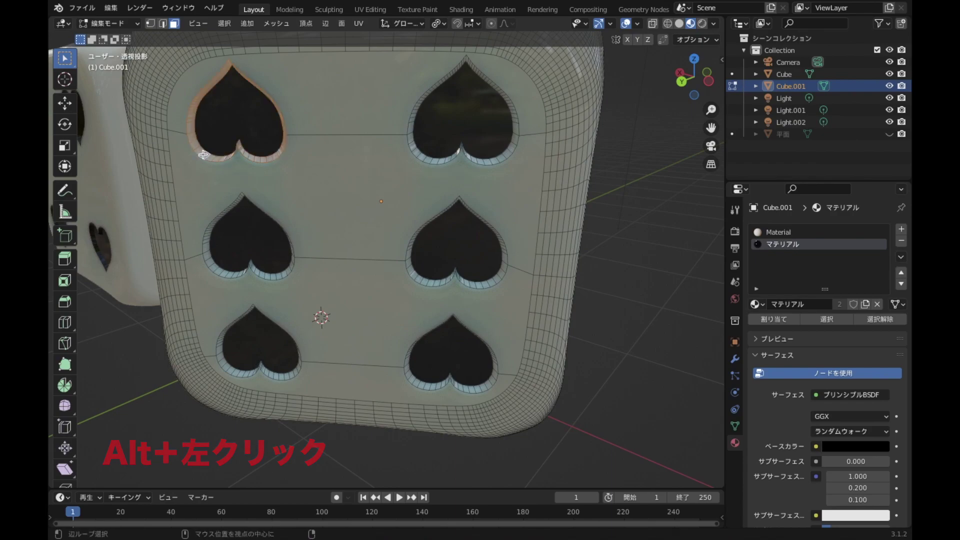
alt+shift+click(420, 158)
alt+shift+click(426, 282)
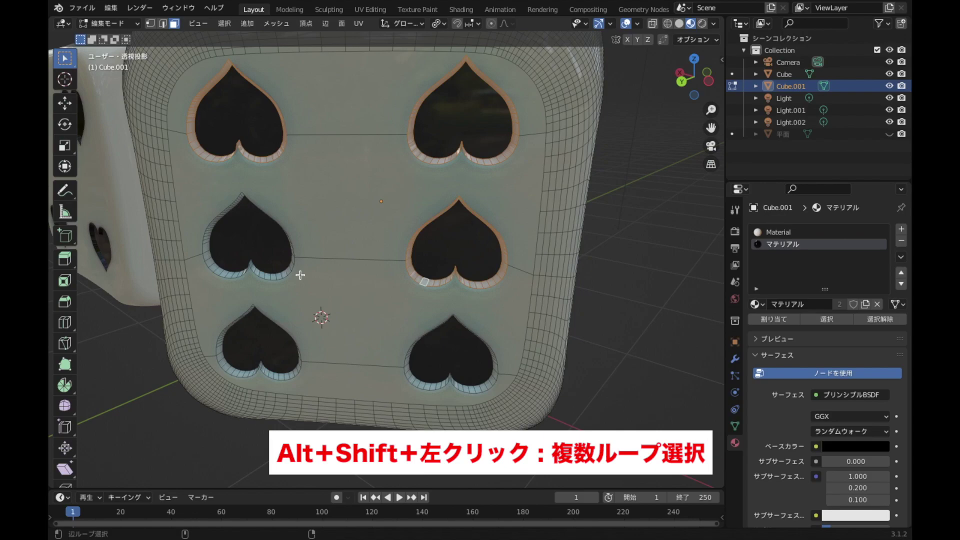
alt+shift+click(282, 273)
alt+shift+click(291, 376)
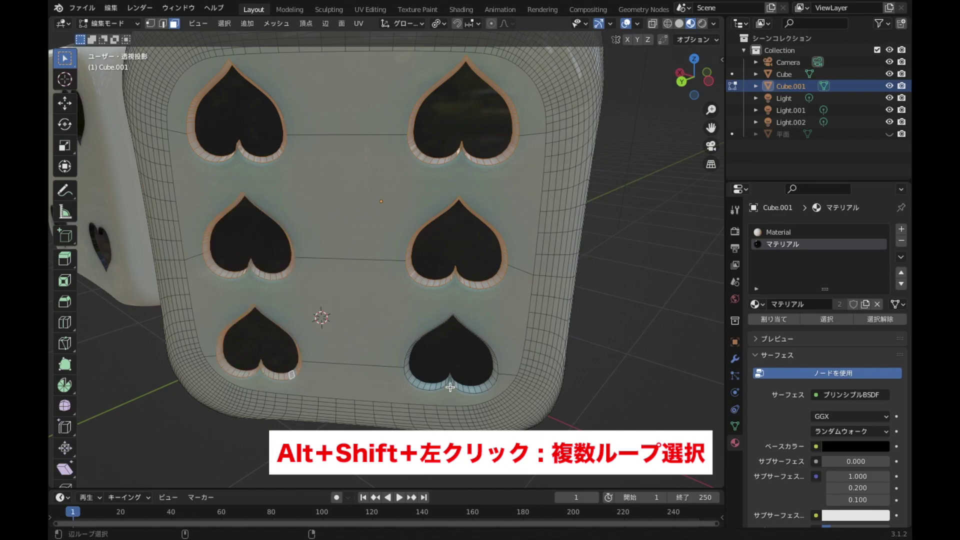
alt+shift+click(476, 391)
click(761, 330)
Select the three heart rims on the three-heart face
scroll(617, 390, down, 3)
mouse_move(617, 390)
middle_down()
mouse_move(550, 380)
mouse_move(540, 318)
middle_up()
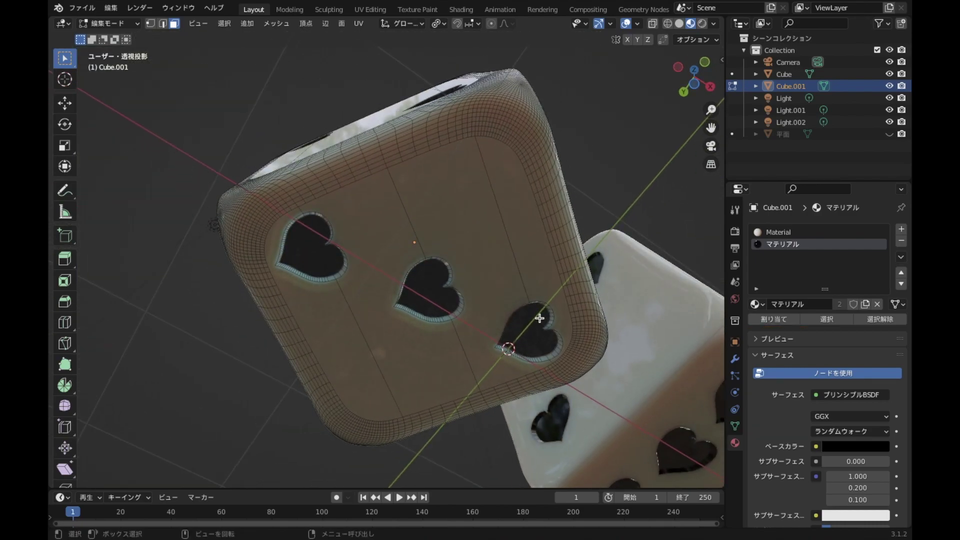
alt+click(540, 318)
alt+shift+click(449, 270)
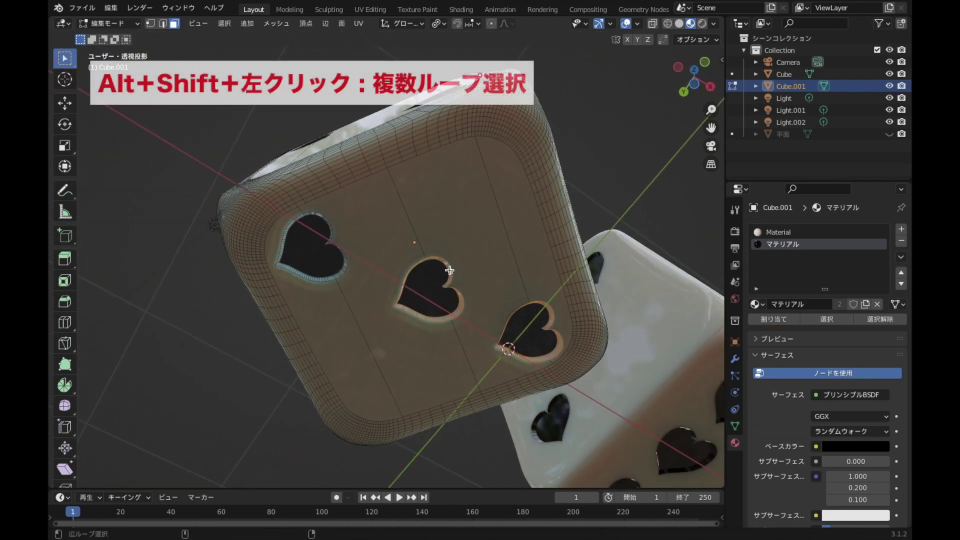
alt+shift+click(335, 277)
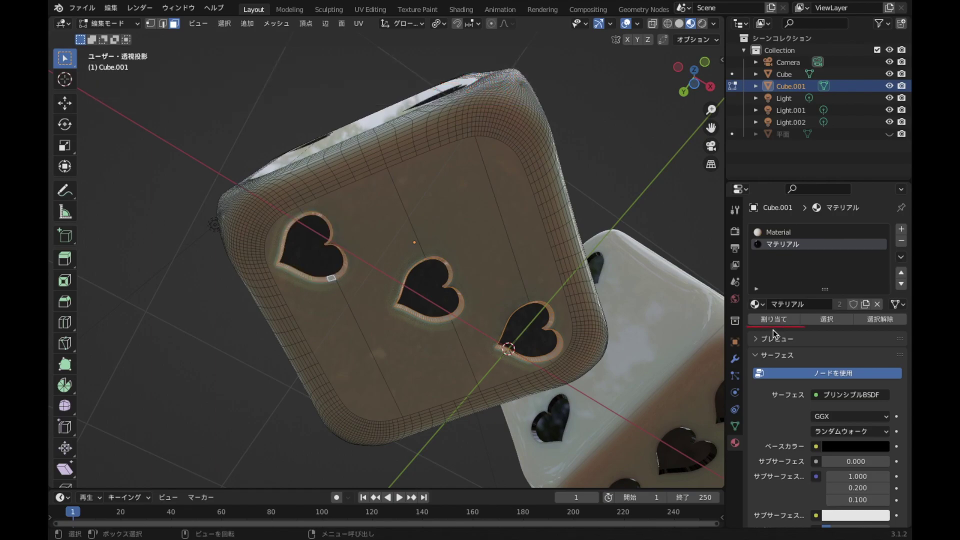
Add the five-heart face's rims and assign black to all eight selected rims
mouse_move(563, 279)
middle_down()
mouse_move(553, 253)
mouse_move(515, 317)
mouse_move(483, 343)
mouse_move(379, 376)
mouse_move(504, 345)
mouse_move(487, 289)
mouse_move(553, 279)
mouse_move(241, 191)
middle_up()
middle_drag(362, 245, 296, 188)
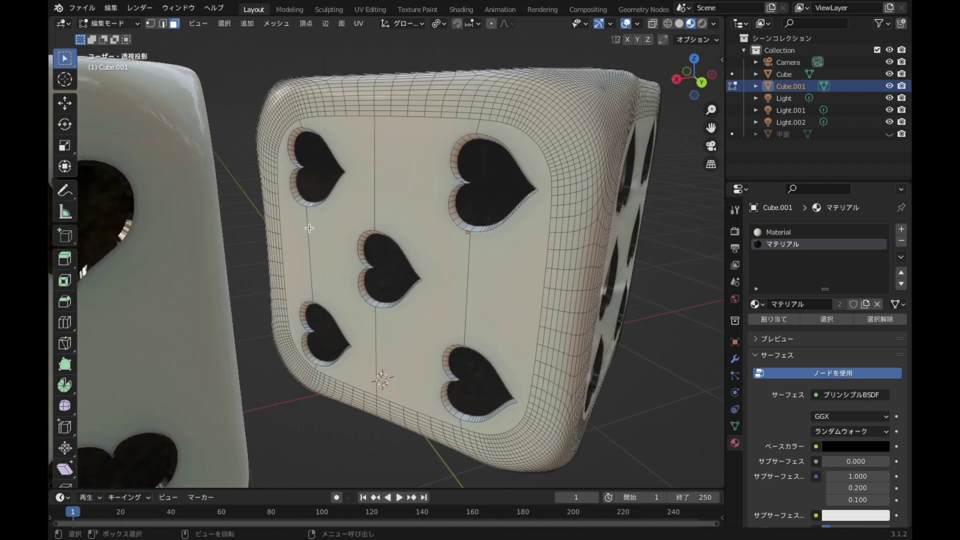
alt+click(295, 188)
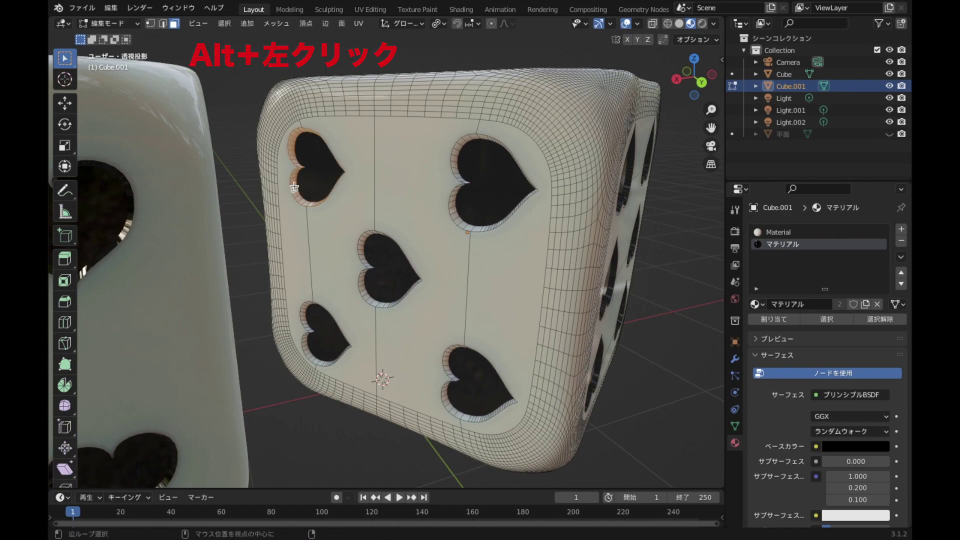
alt+shift+click(365, 288)
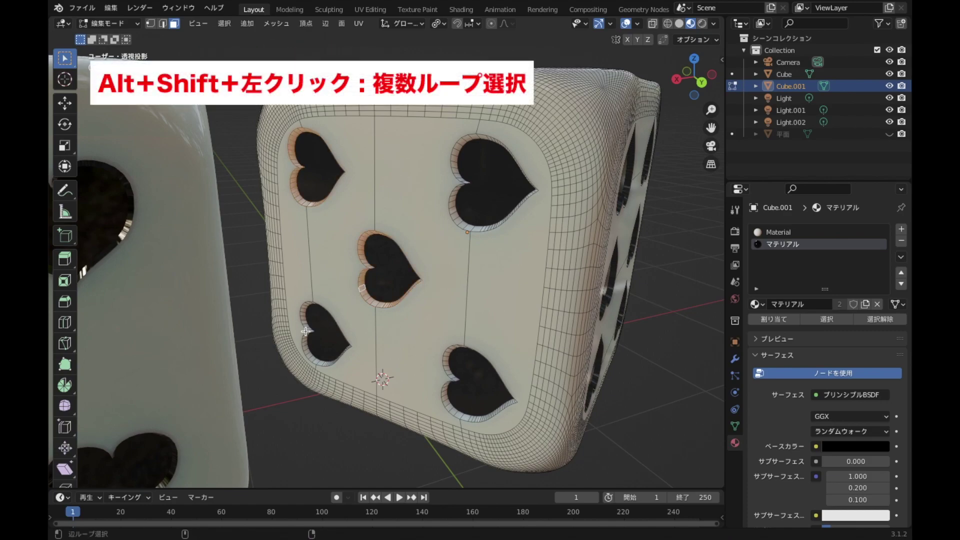
alt+shift+click(306, 324)
alt+shift+click(456, 211)
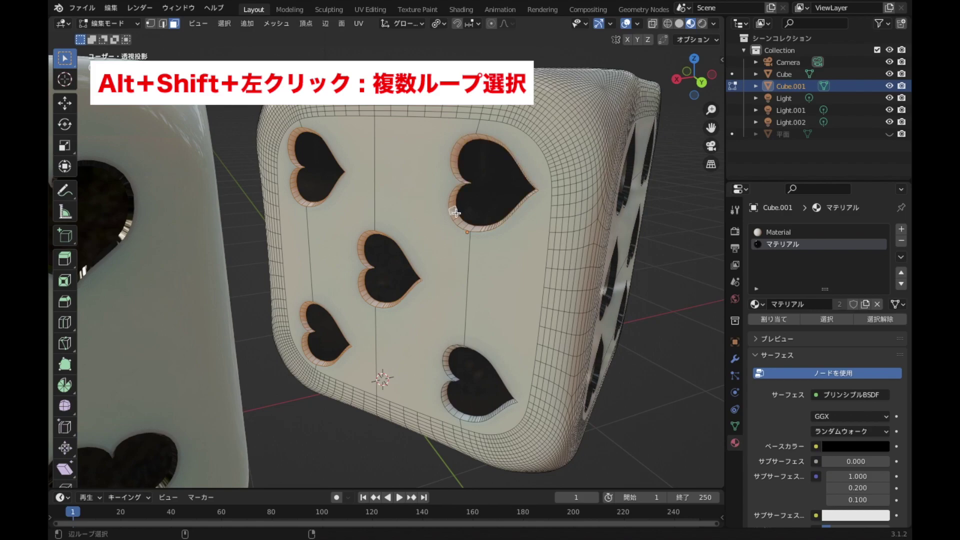
alt+shift+click(447, 369)
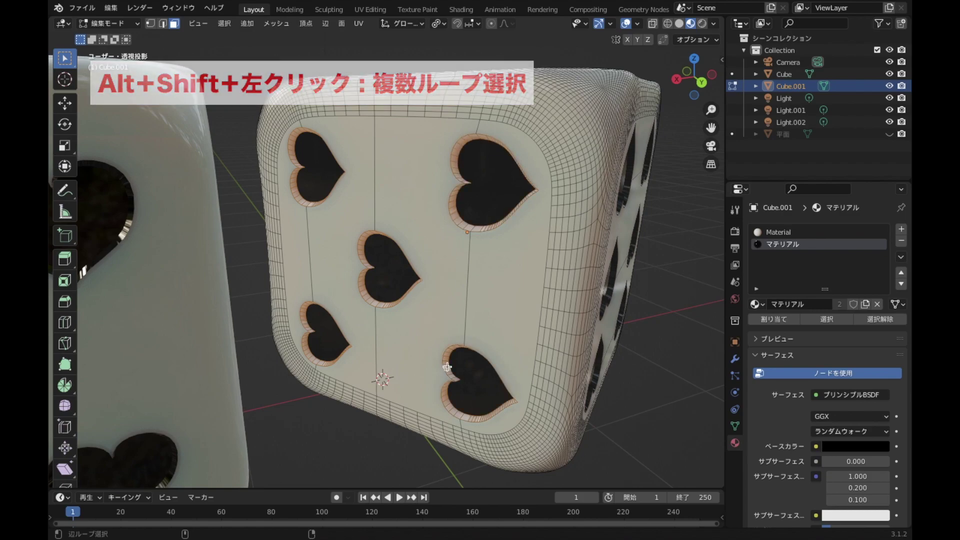
click(770, 324)
scroll(585, 378, down, 5)
Add another material slot on the second die linked to the red マテリアル.001
mouse_move(589, 380)
middle_down()
mouse_move(554, 370)
mouse_move(421, 412)
mouse_move(337, 345)
mouse_move(445, 299)
middle_up()
scroll(484, 294, up, 2)
scroll(499, 320, up, 2)
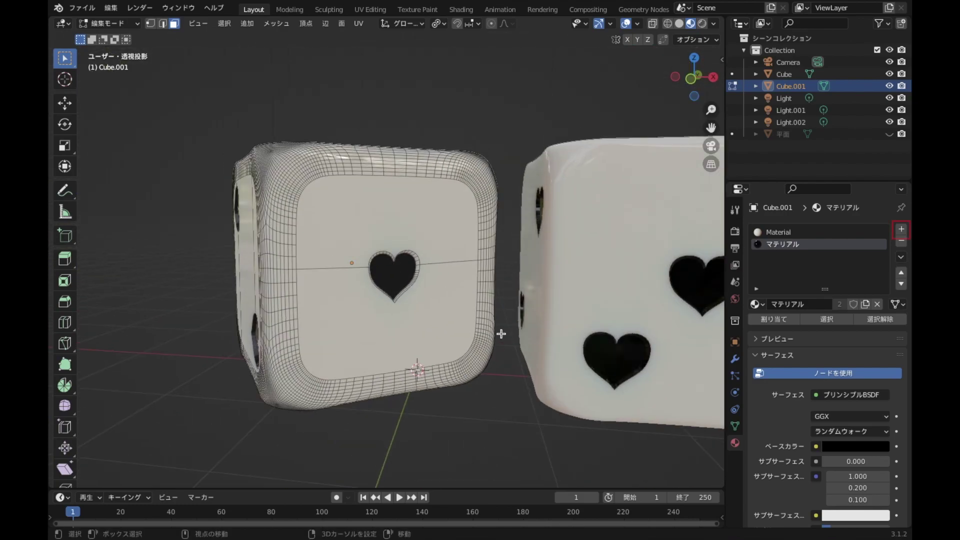
scroll(501, 334, up, 2)
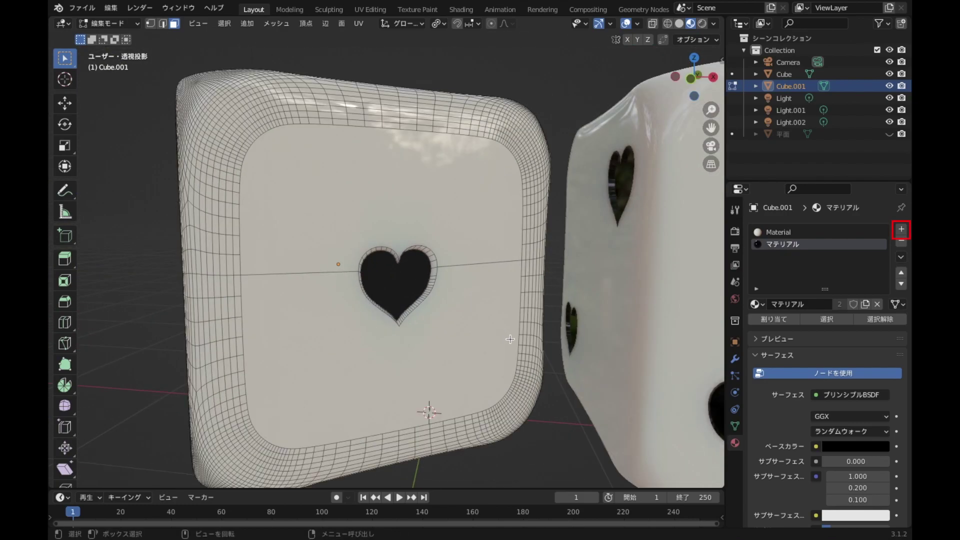
click(904, 232)
click(757, 304)
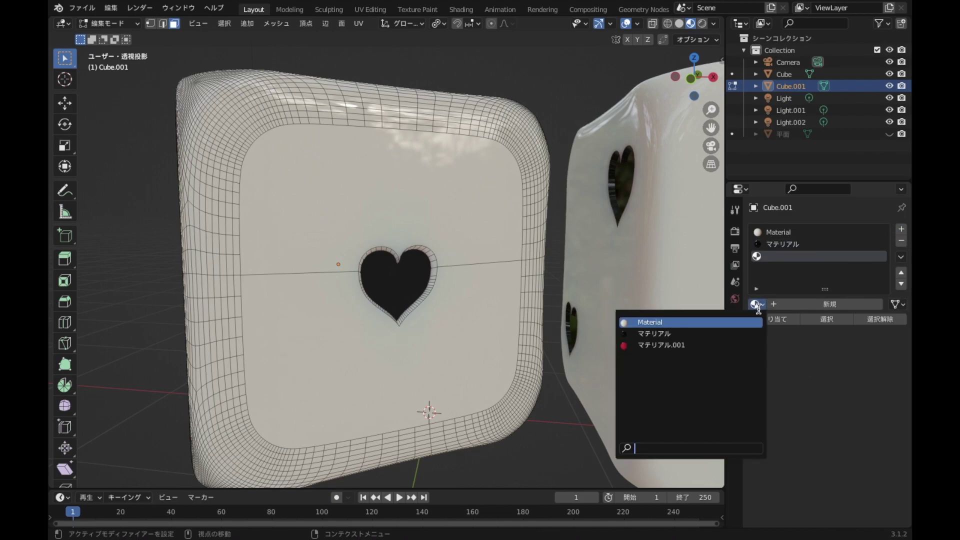
click(684, 350)
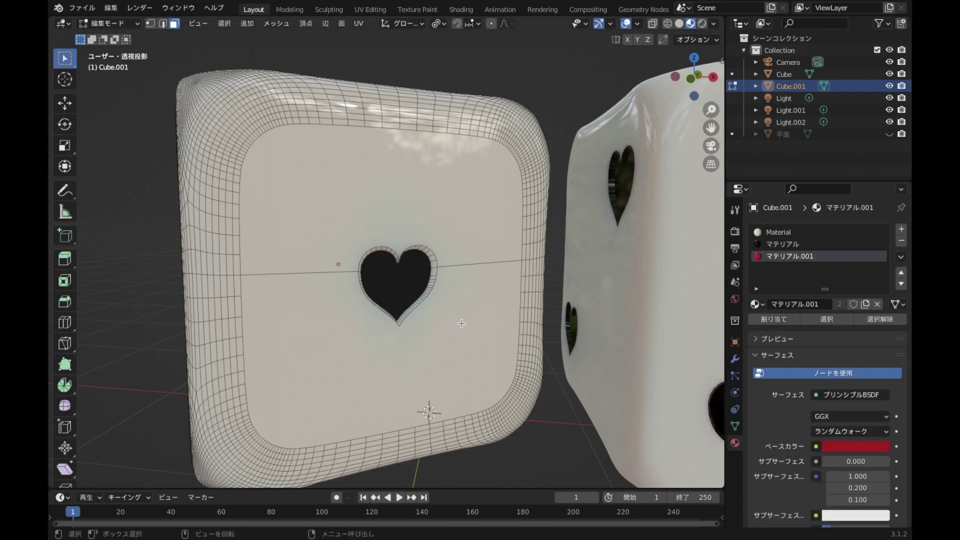
Assign red マテリアル.001 to the front heart pip's inner faces and return to Object Mode
alt+shift+click(431, 272)
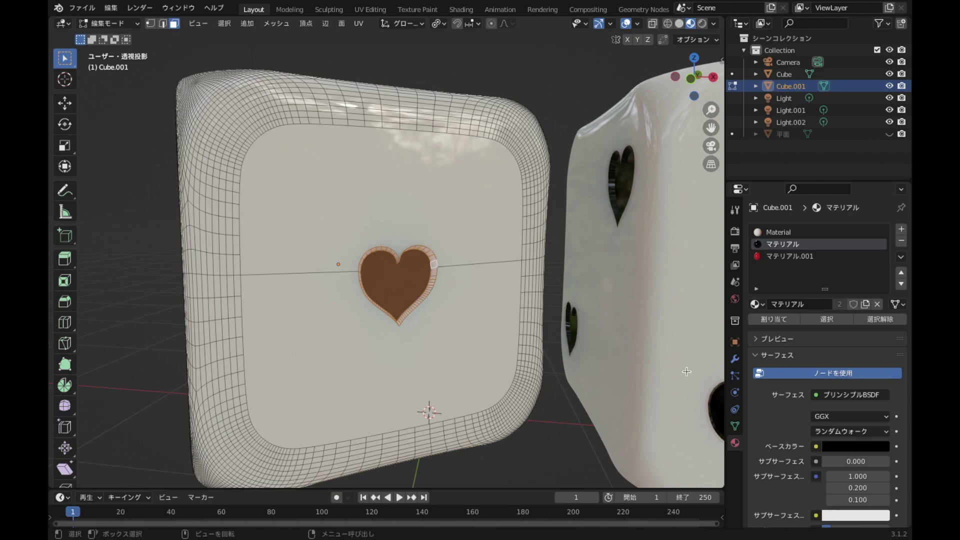
click(825, 259)
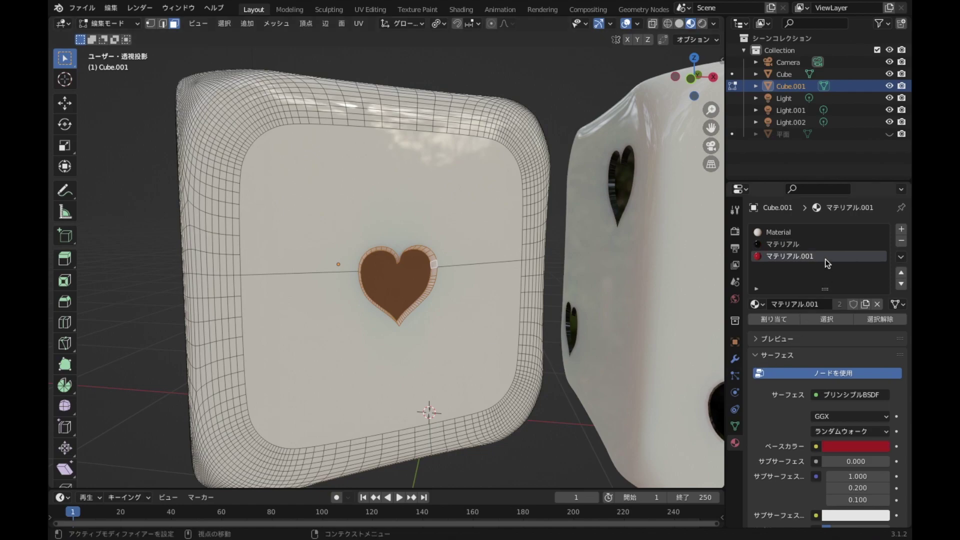
click(776, 321)
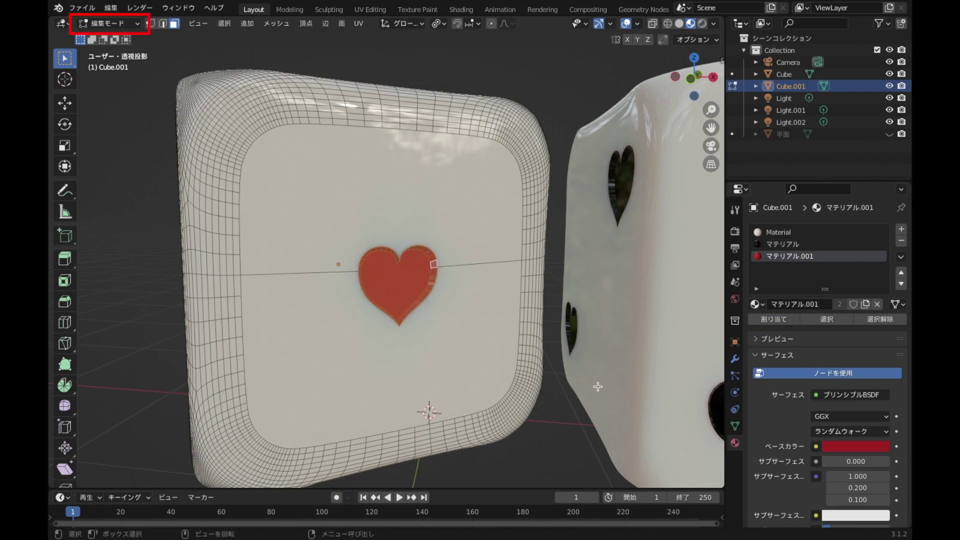
key(Tab)
Unhide the curved backdrop plane and orbit to bring it into view
scroll(501, 476, down, 5)
scroll(479, 367, down, 3)
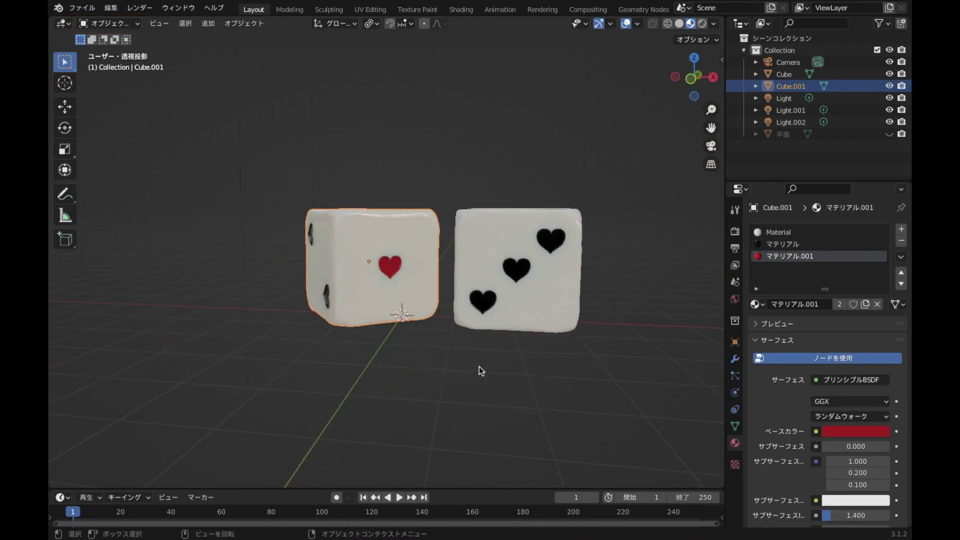
middle_drag(512, 425, 452, 382)
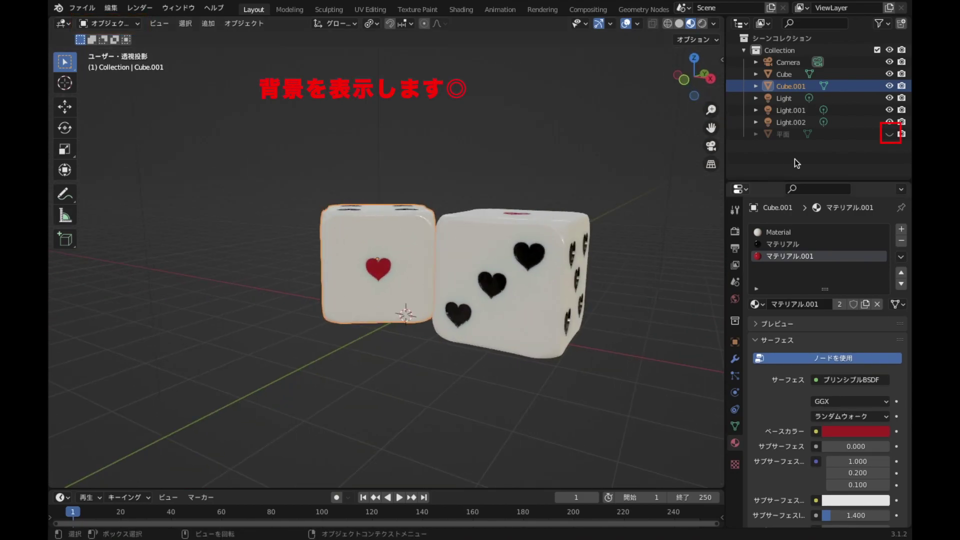
click(889, 134)
mouse_move(611, 298)
middle_down()
mouse_move(533, 302)
mouse_move(677, 308)
mouse_move(657, 319)
middle_up()
scroll(677, 308, down, 2)
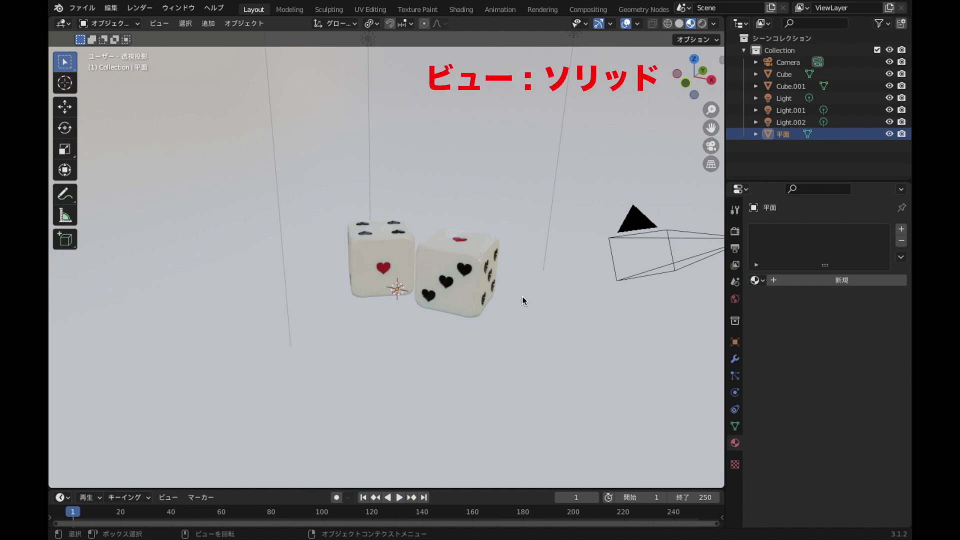
Use Solid shading and camera view, enable Lock Camera to View, and pull back to frame both dice
click(678, 25)
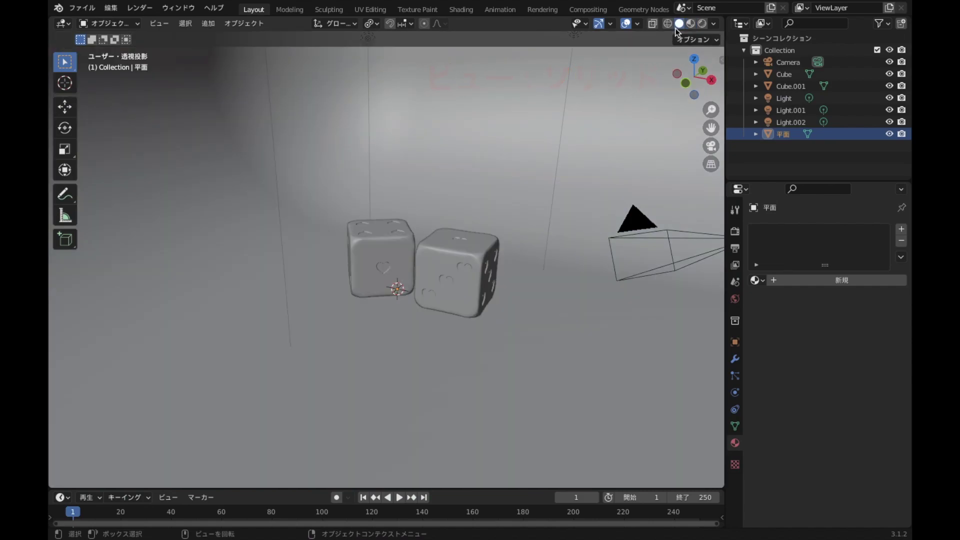
click(711, 146)
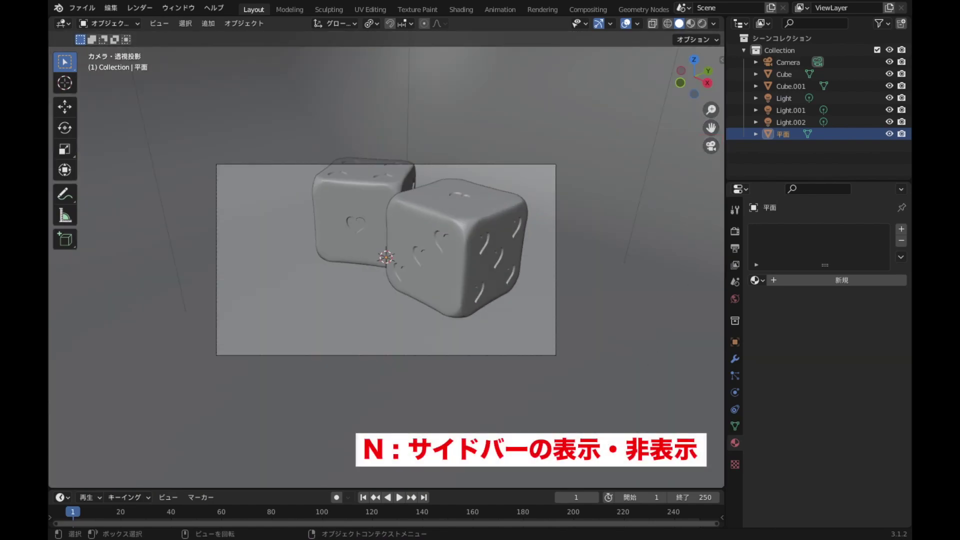
key(n)
click(716, 142)
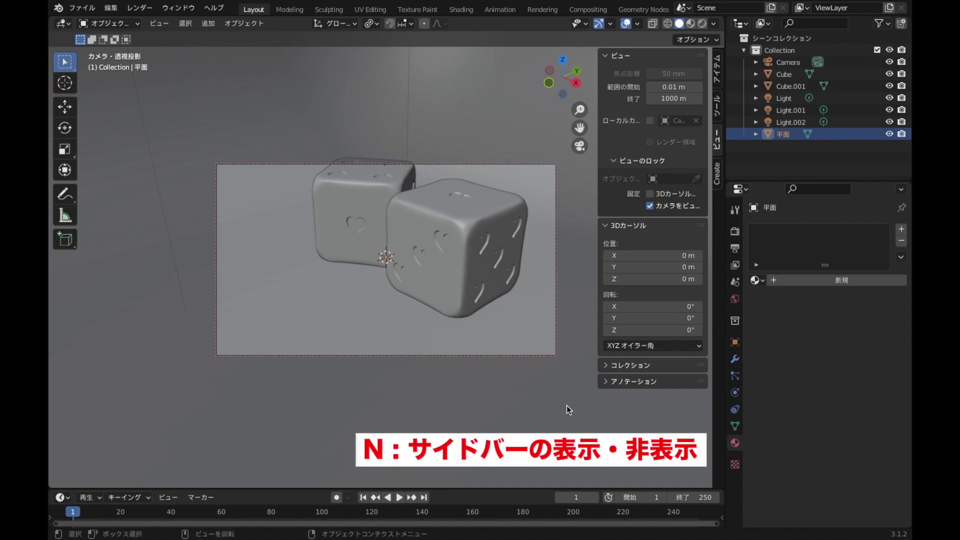
key(n)
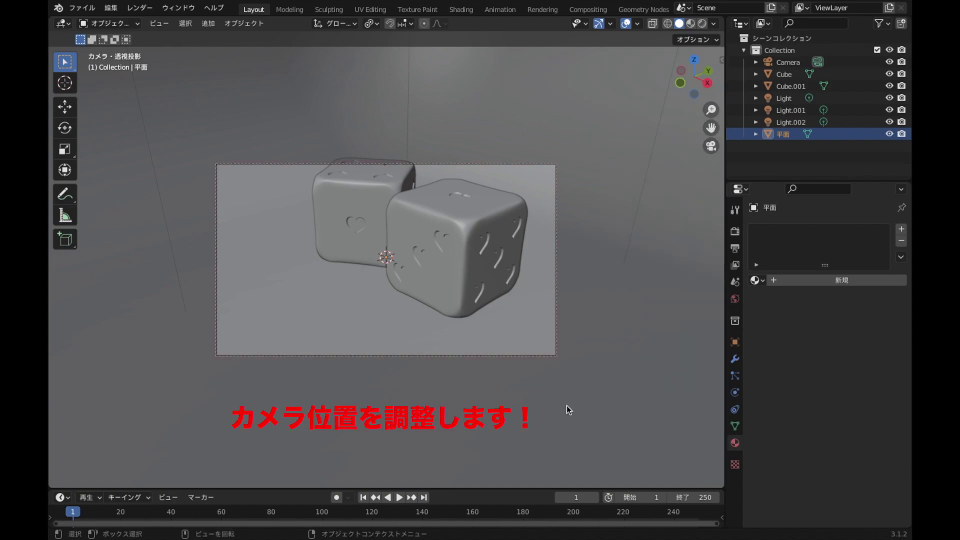
mouse_move(473, 340)
middle_down()
mouse_move(464, 298)
mouse_move(453, 304)
mouse_move(464, 297)
mouse_move(471, 308)
middle_up()
From Top view, move and rotate the left die Cube.001 into a better position
scroll(464, 298, up, 2)
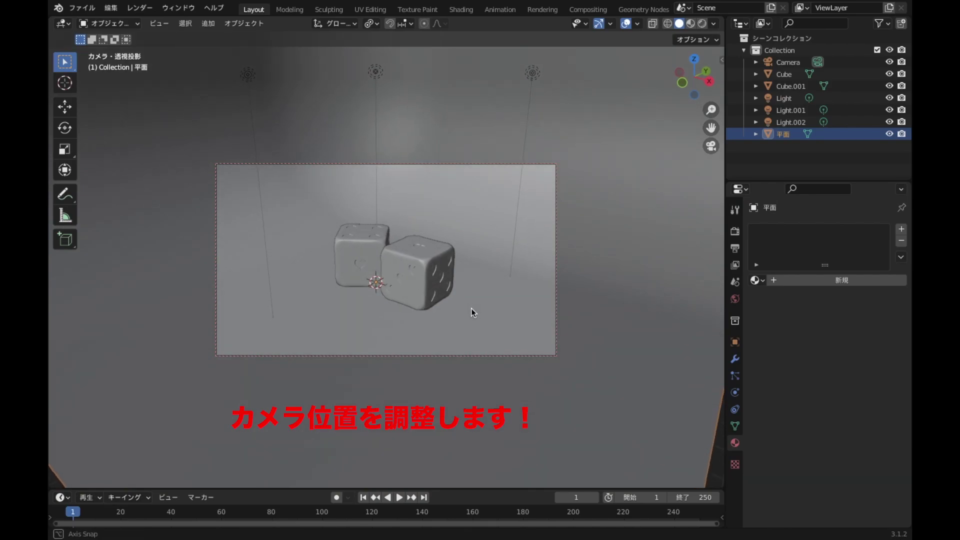
click(694, 59)
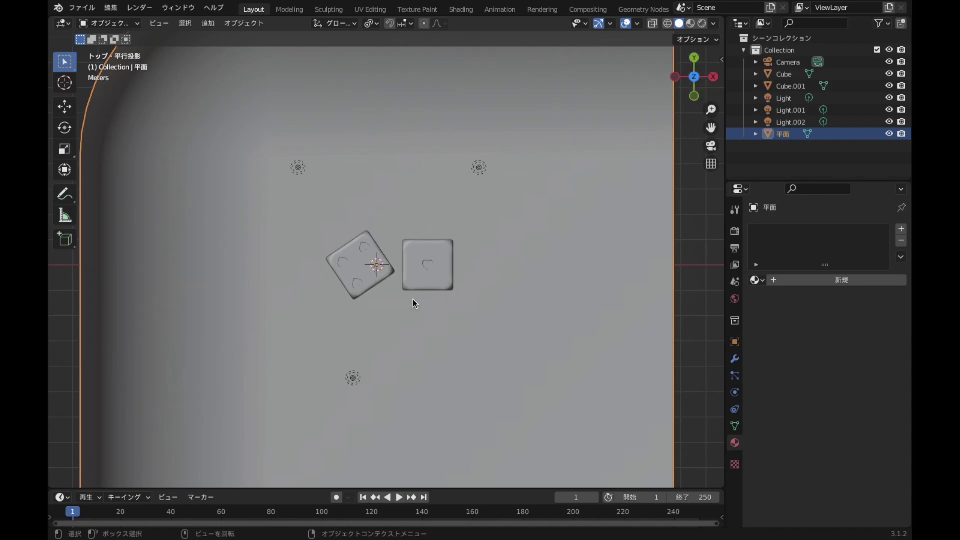
click(357, 280)
scroll(484, 307, up, 2)
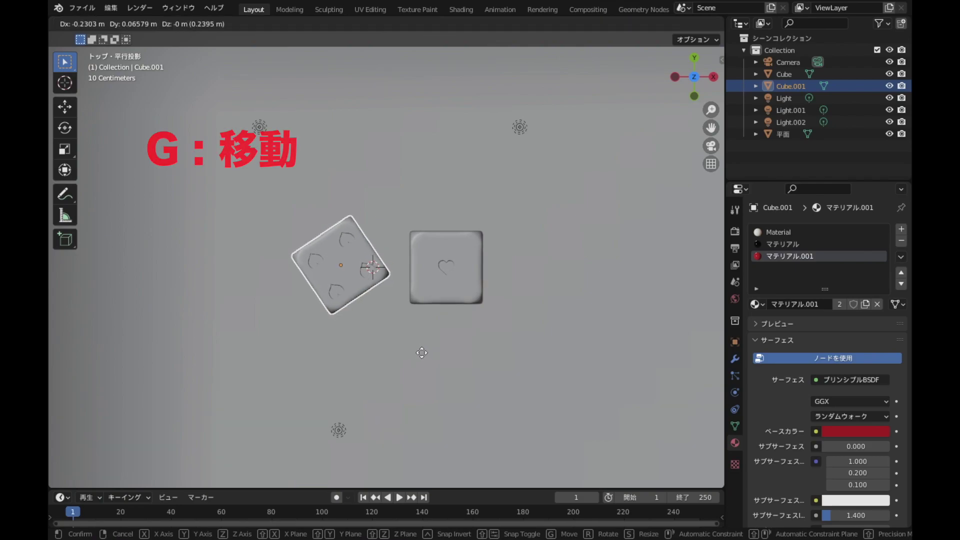
click(422, 355)
key(r)
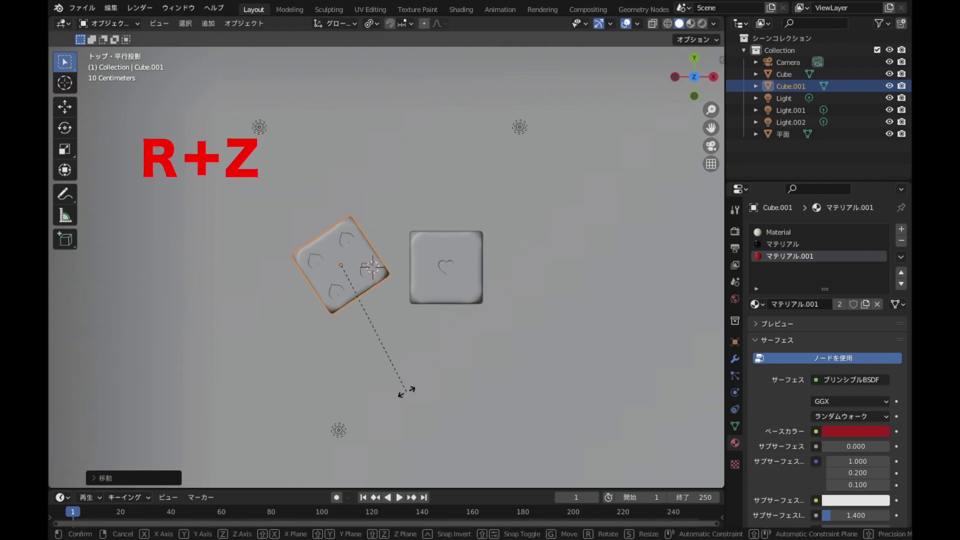
click(453, 364)
key(g)
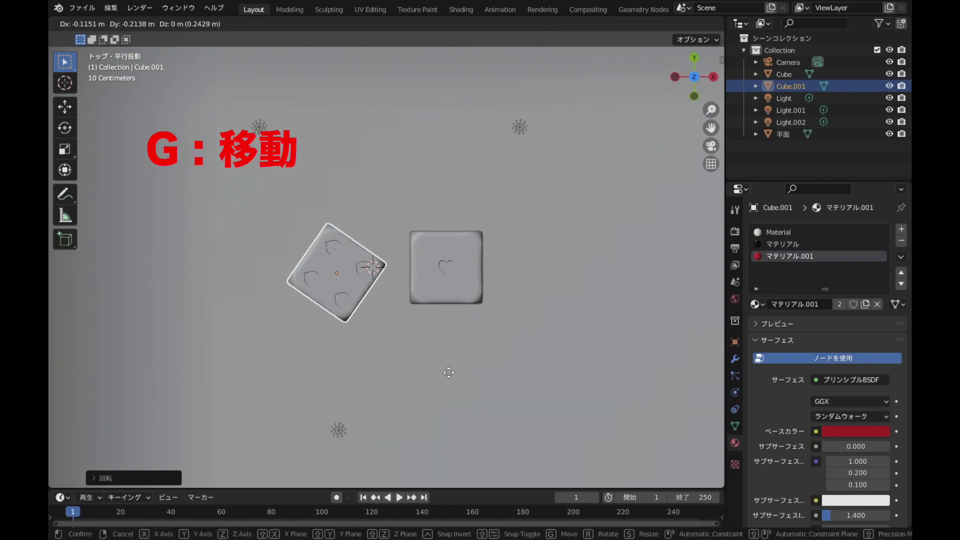
click(449, 373)
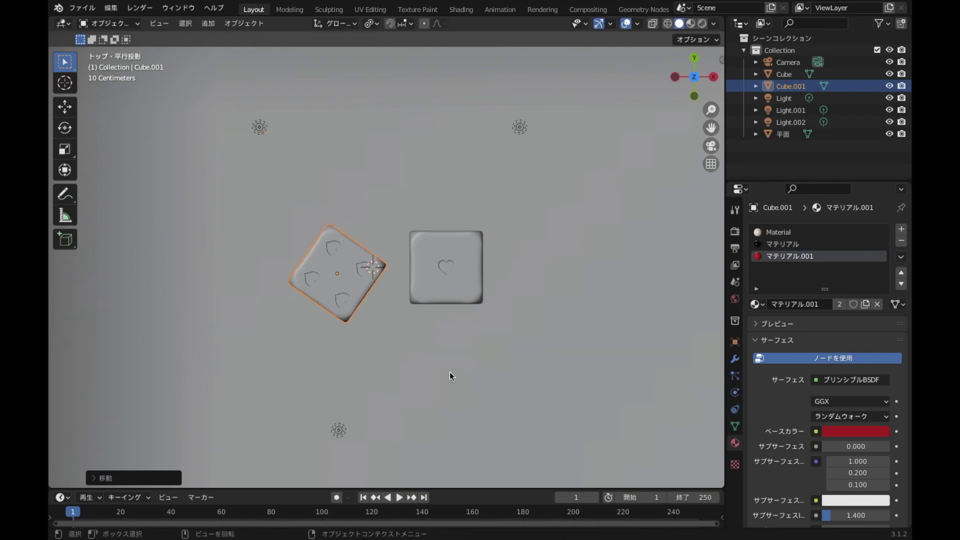
Back in camera view, twist the left die slightly about the Z axis
scroll(467, 368, down, 2)
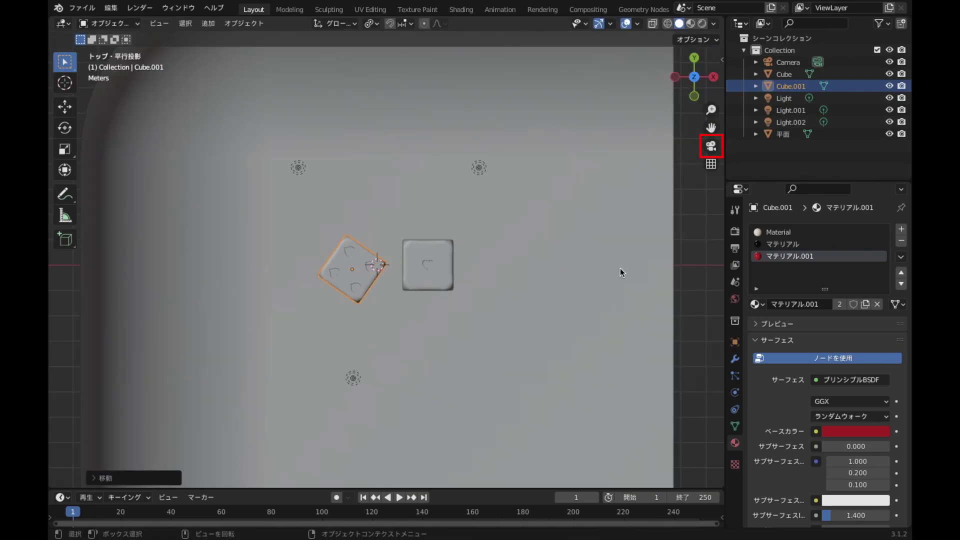
click(710, 146)
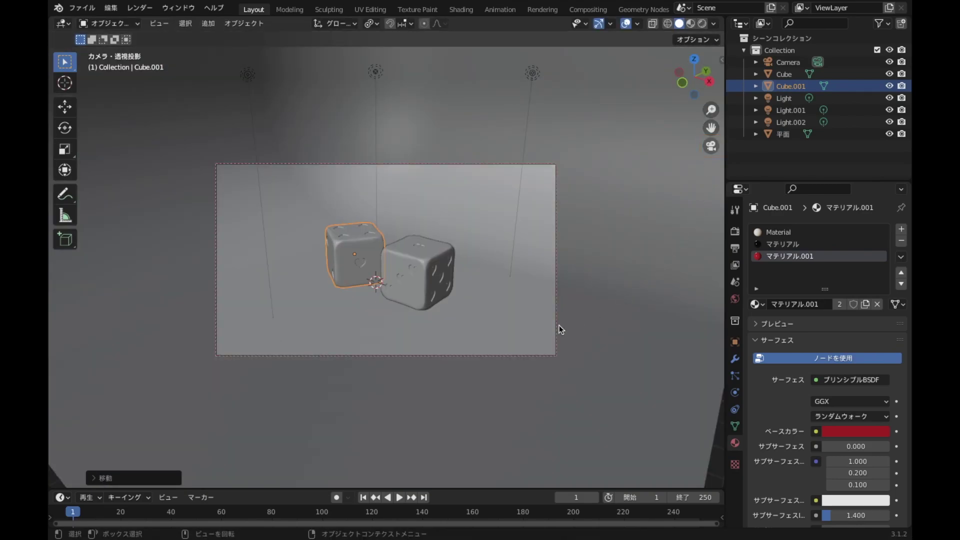
key(r)
key(z)
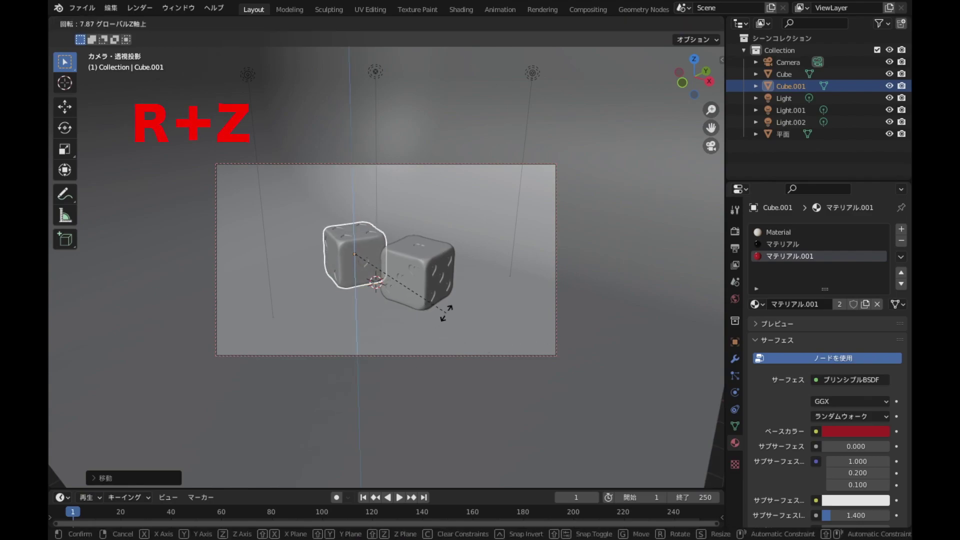
click(447, 313)
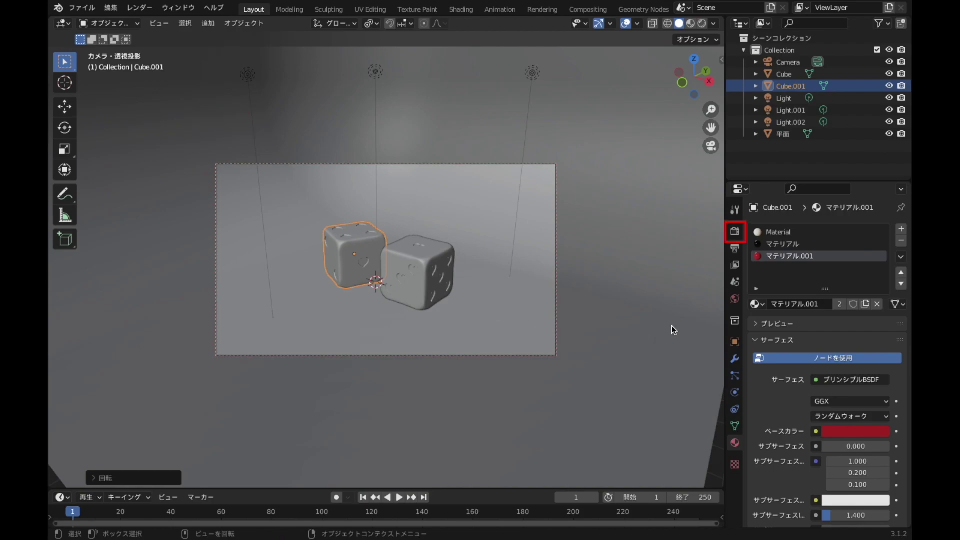
click(734, 231)
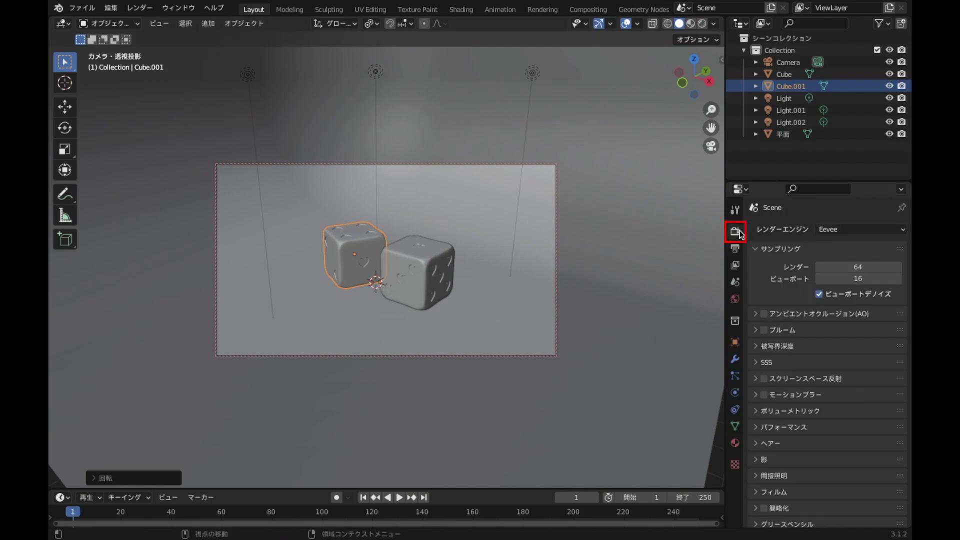
Switch the render engine to Cycles with maximum render samples set to 200
click(895, 235)
click(851, 272)
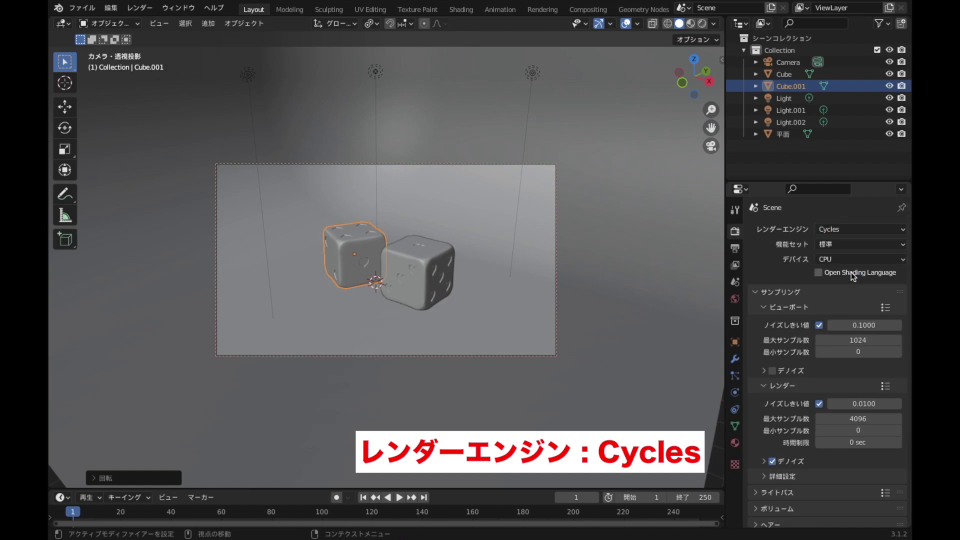
scroll(829, 356, down, 3)
scroll(829, 356, down, 3)
click(878, 299)
text(200)
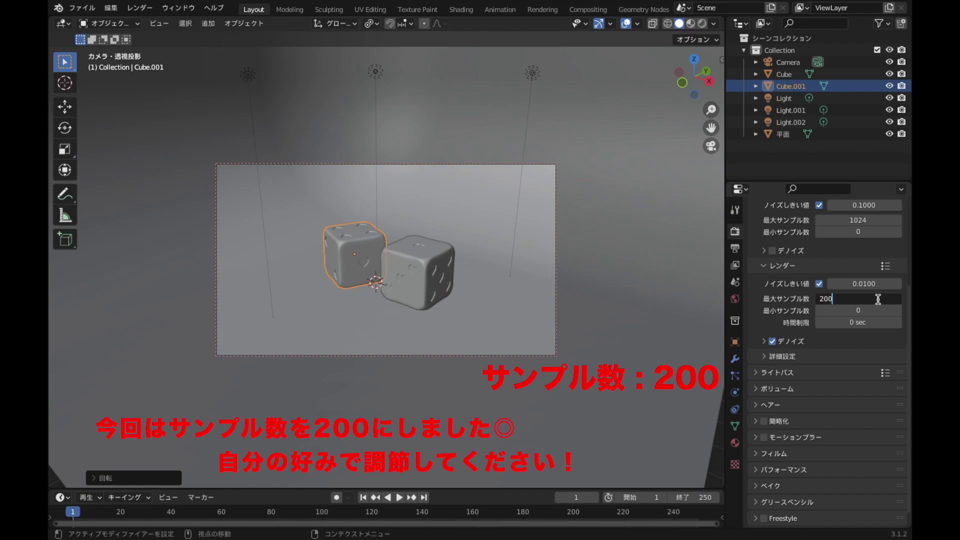
key(Return)
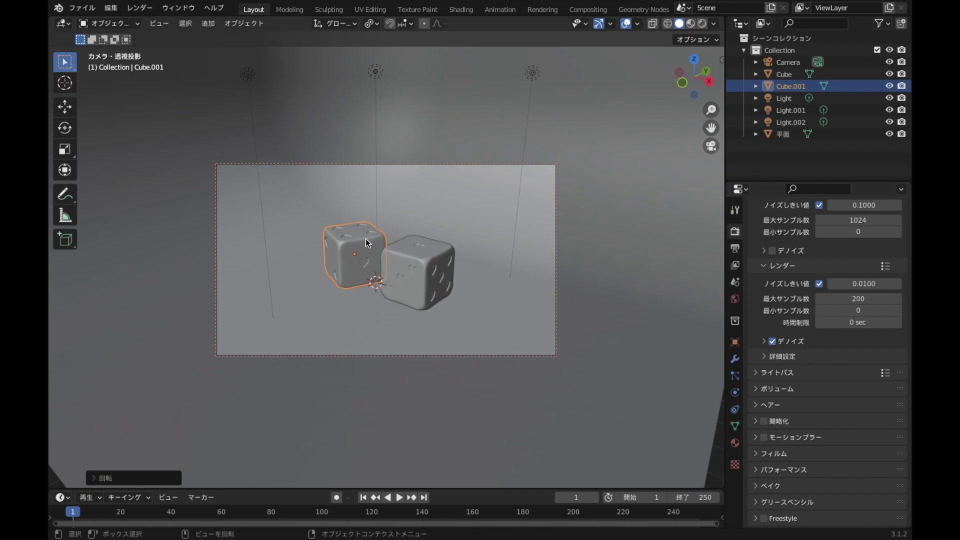
click(145, 8)
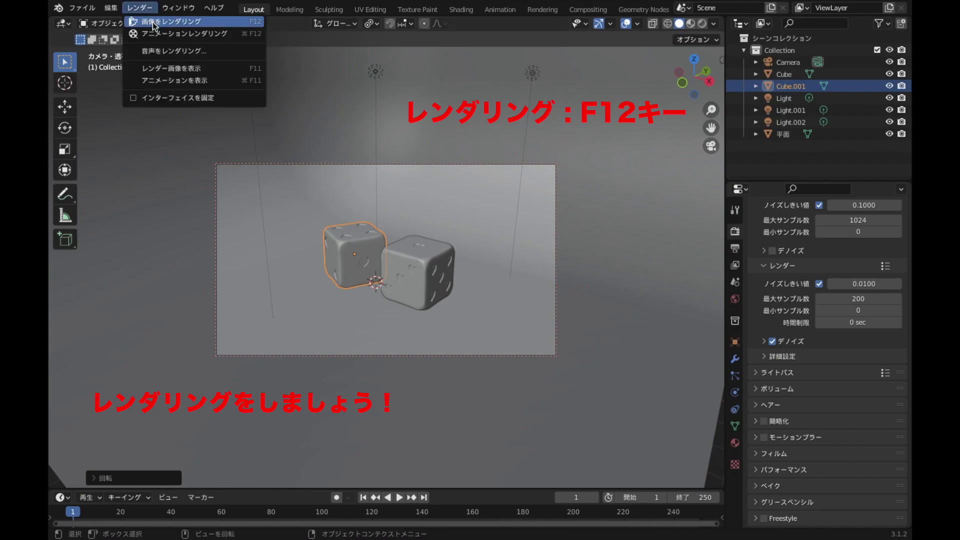